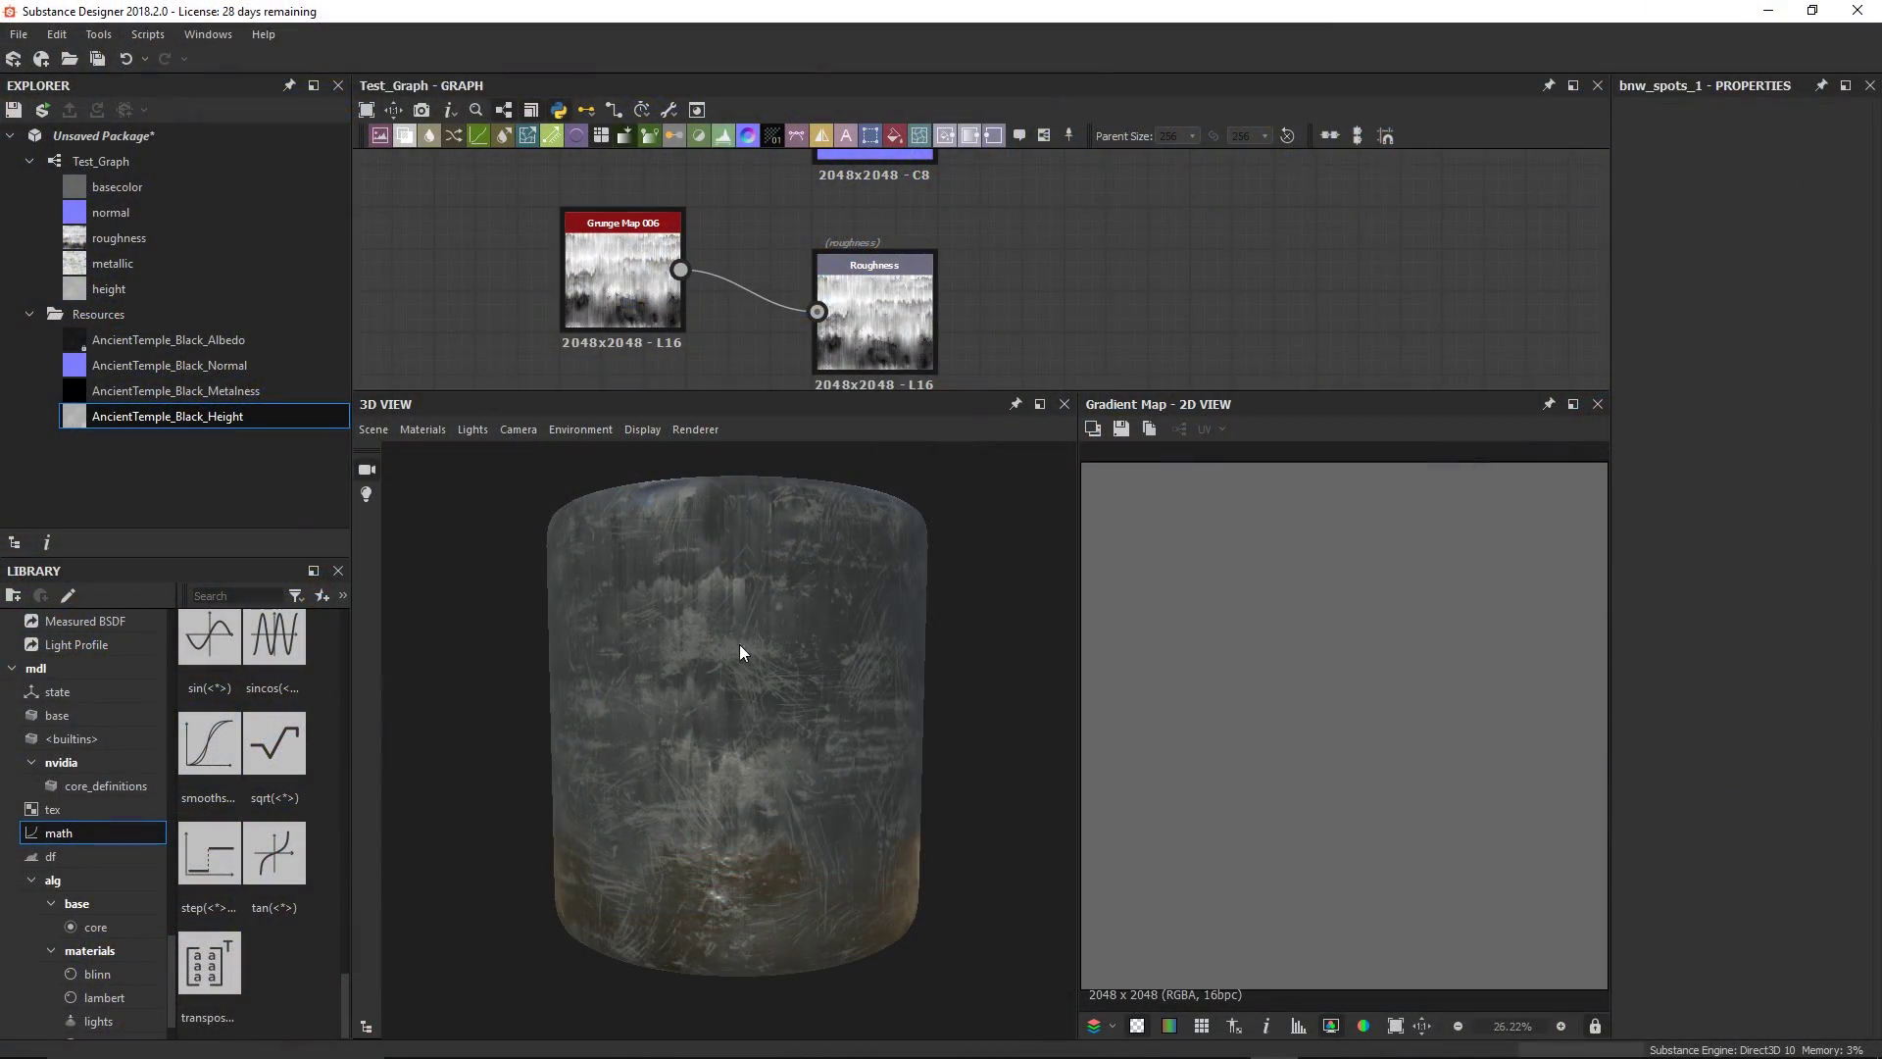
Step: Set the Balance of the Grunge Map 006 node feeding the Roughness output to 0.48
scroll(794, 678, up, 3)
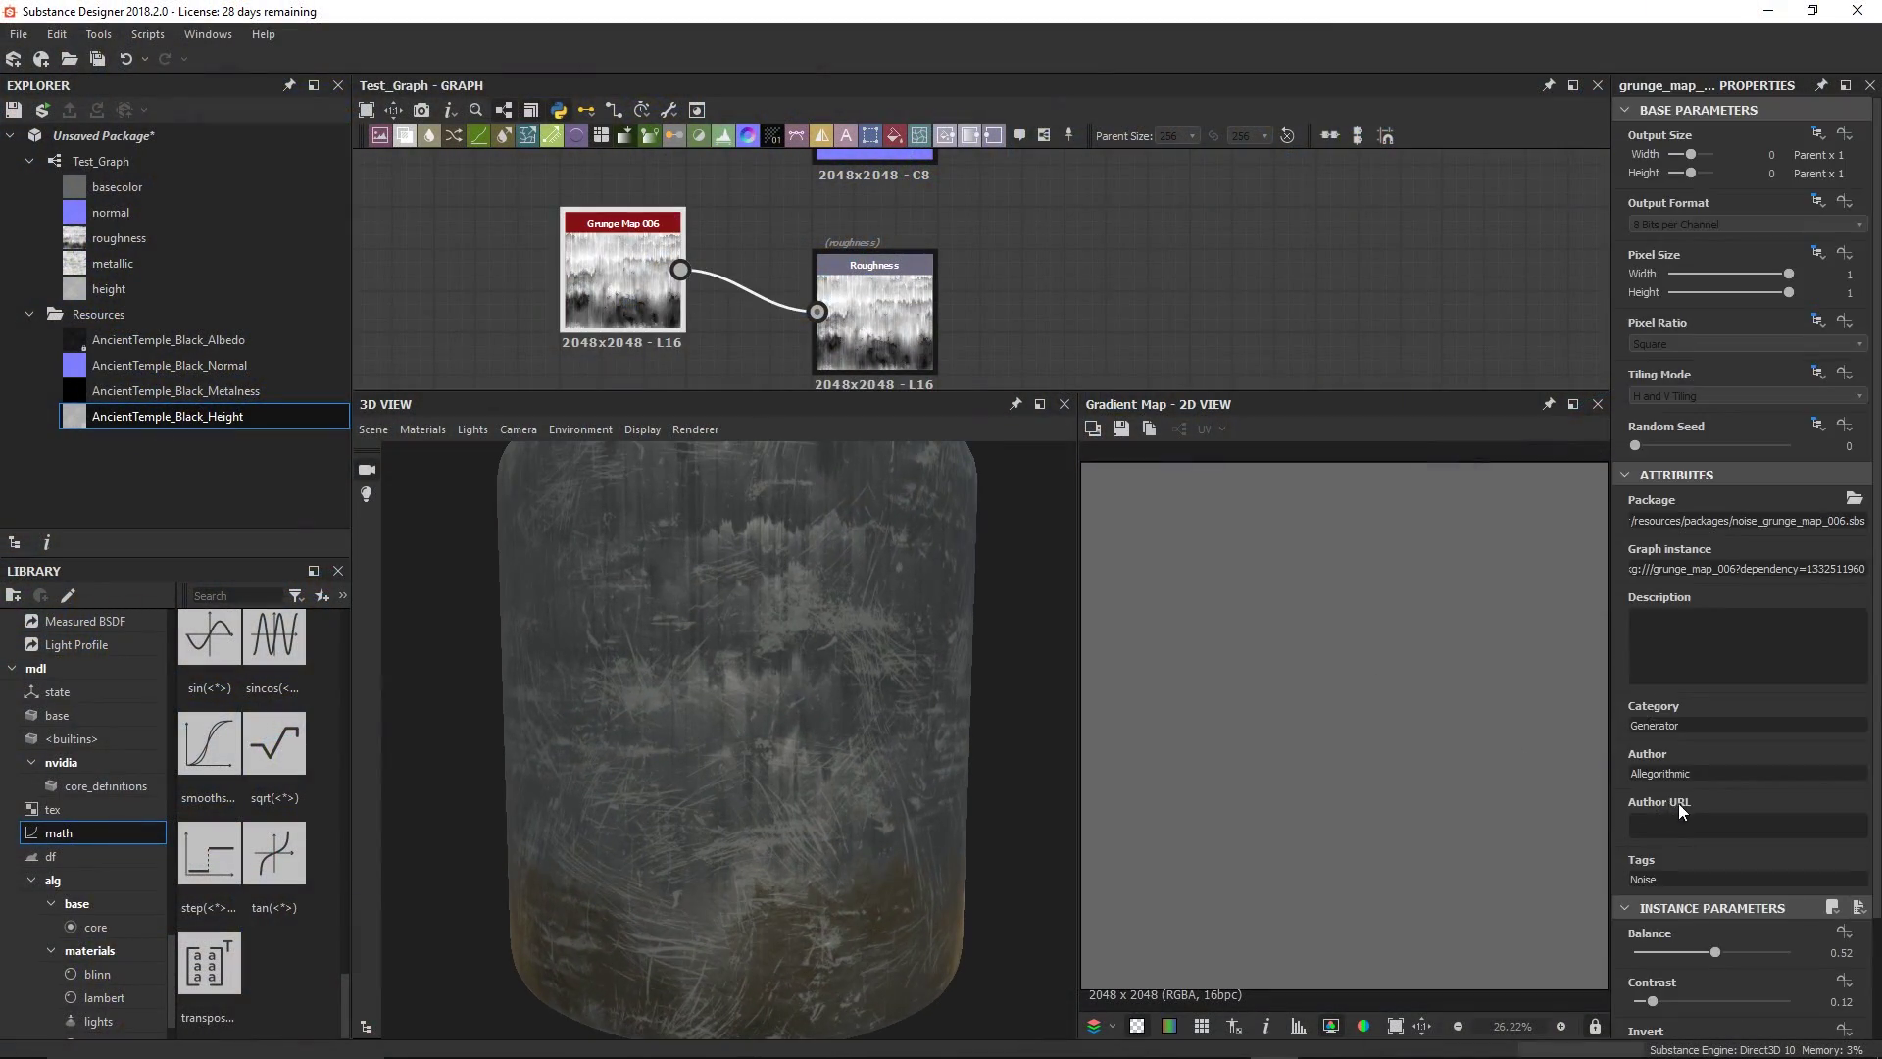
drag(1744, 819, 1733, 819)
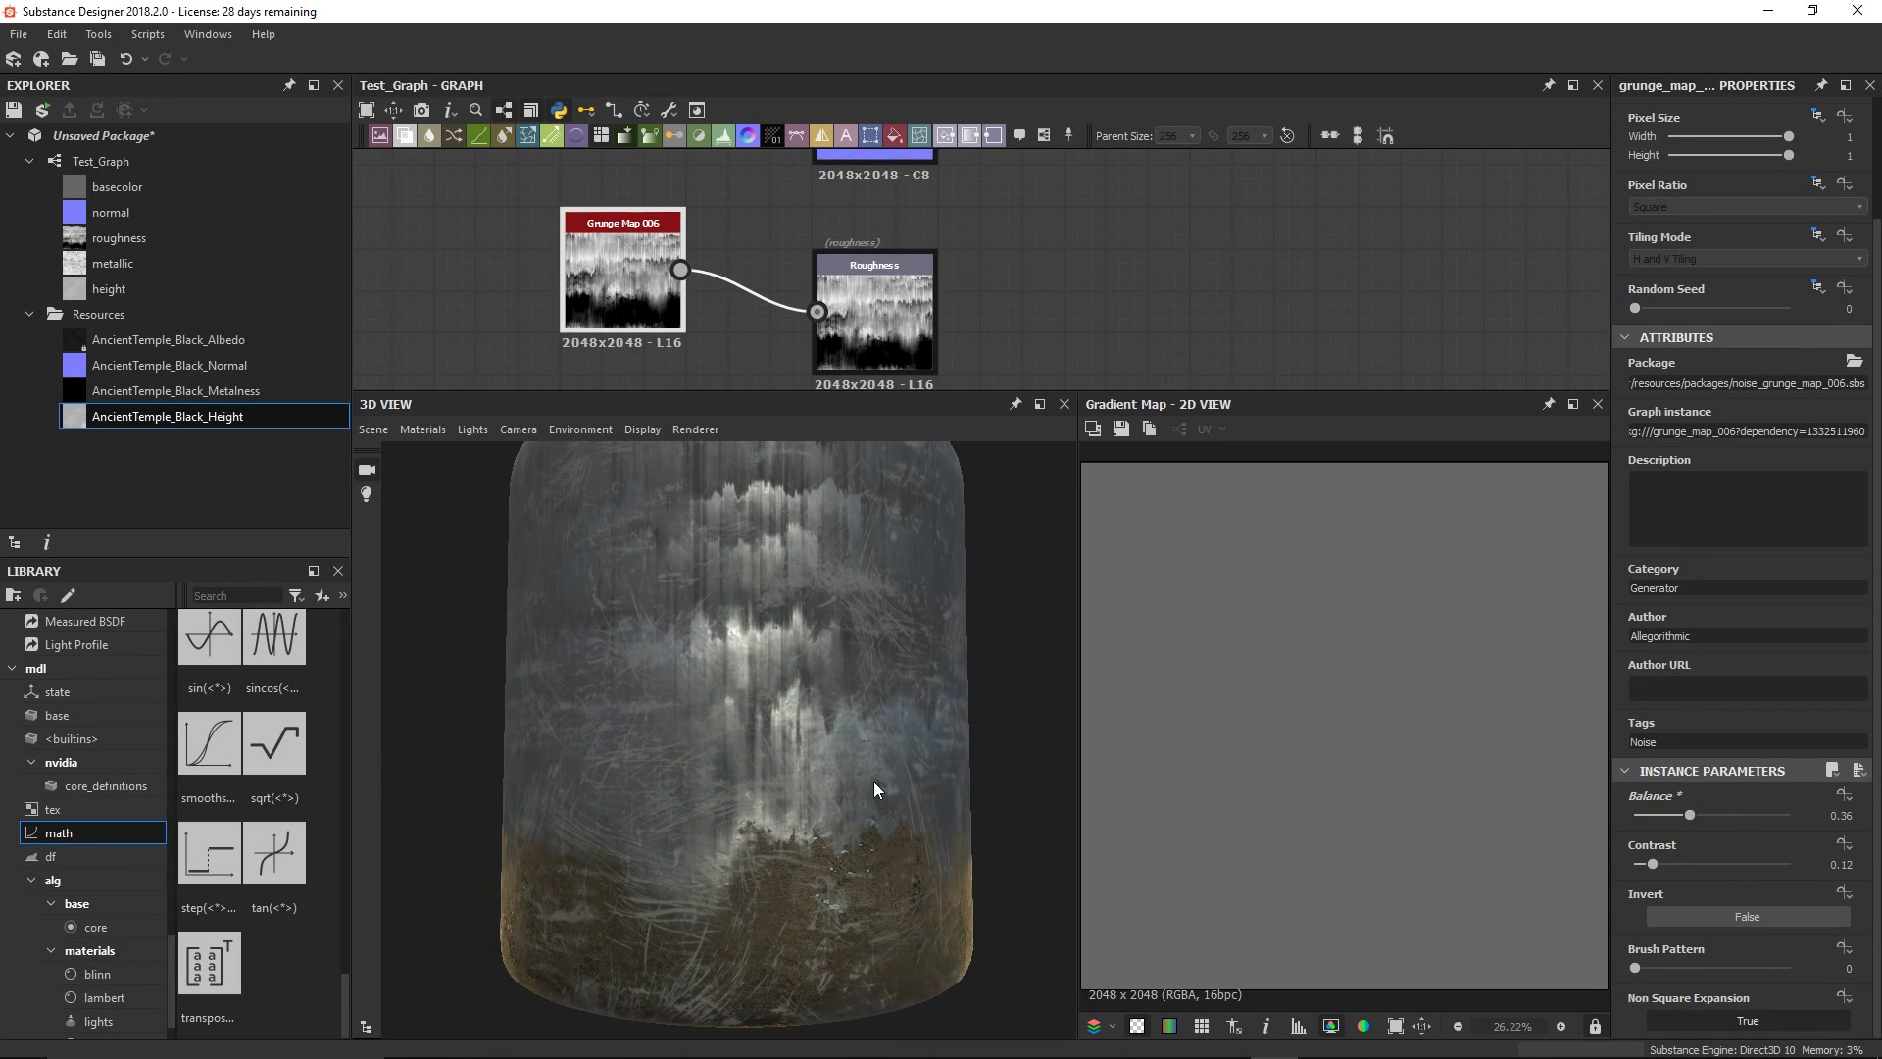
drag(871, 772, 774, 814)
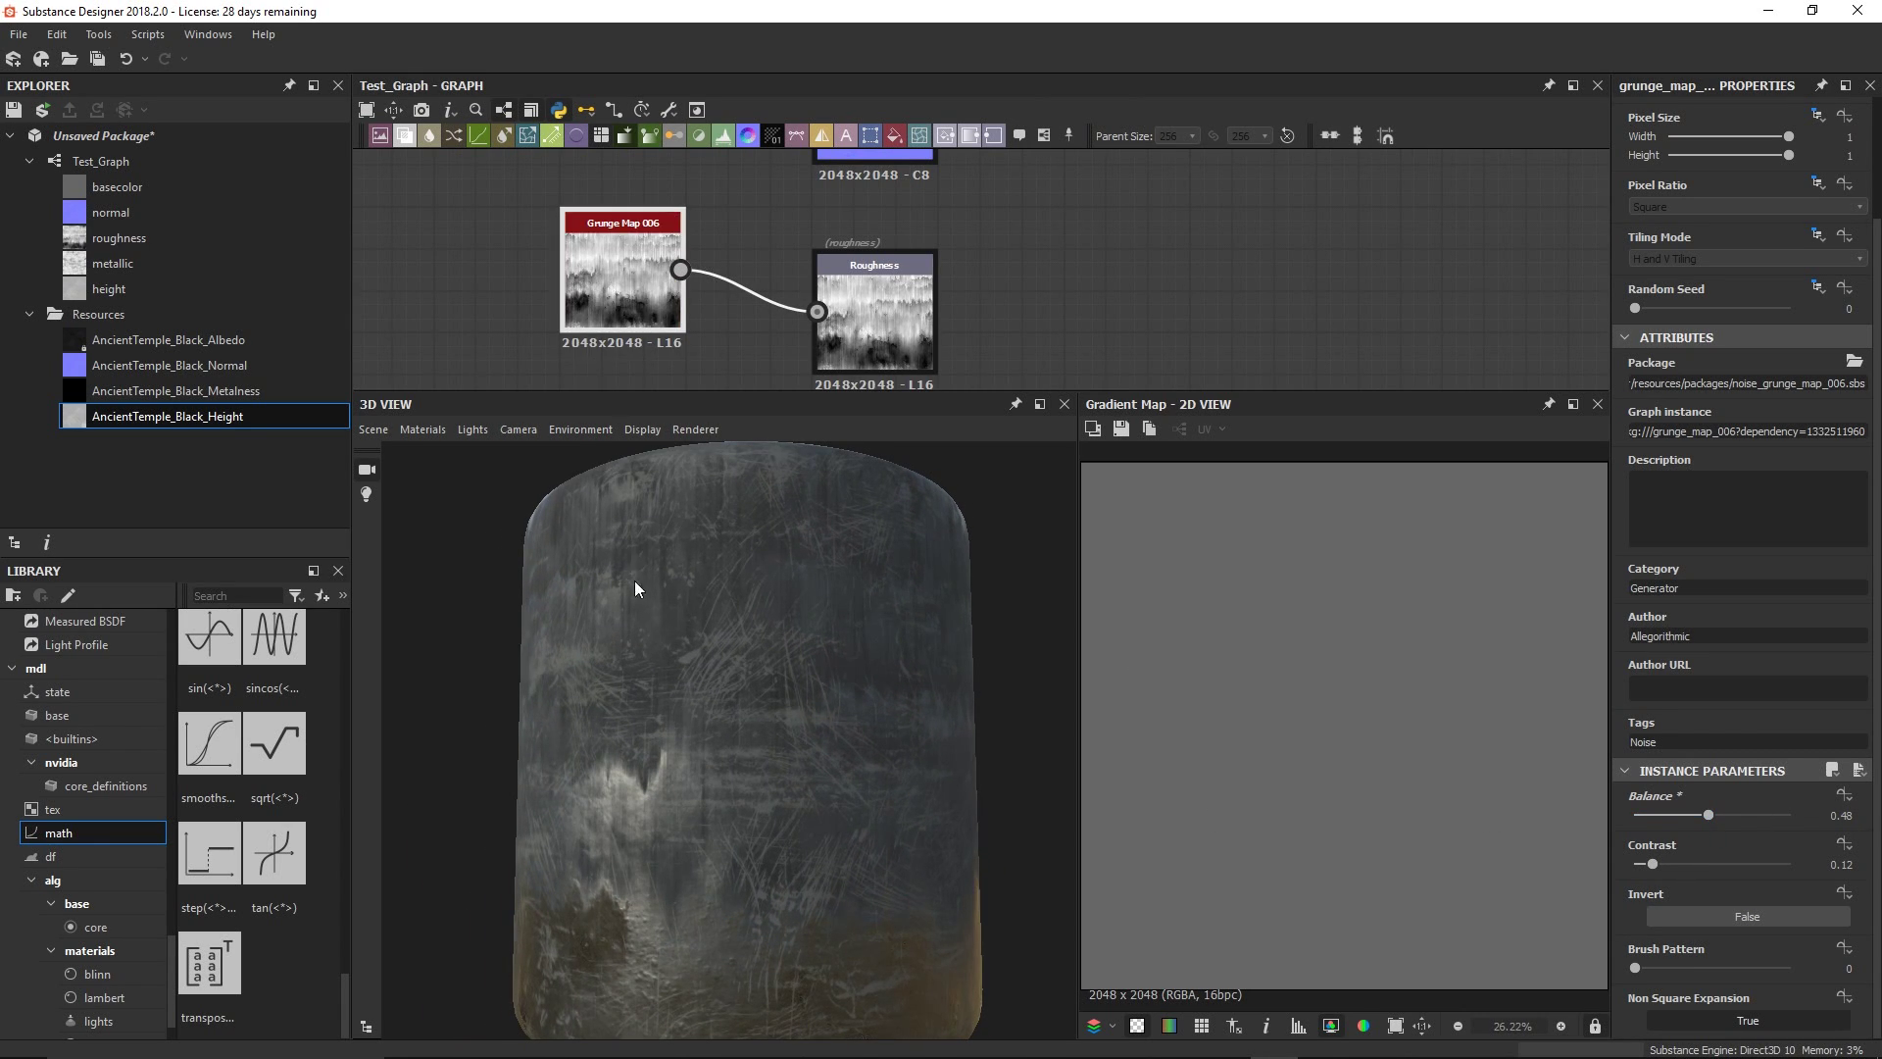
Step: Examine the roughness effect on the previewed cylinder and the roughness and metallic nodes in the graph
drag(643, 593, 621, 414)
scroll(661, 241, down, 2)
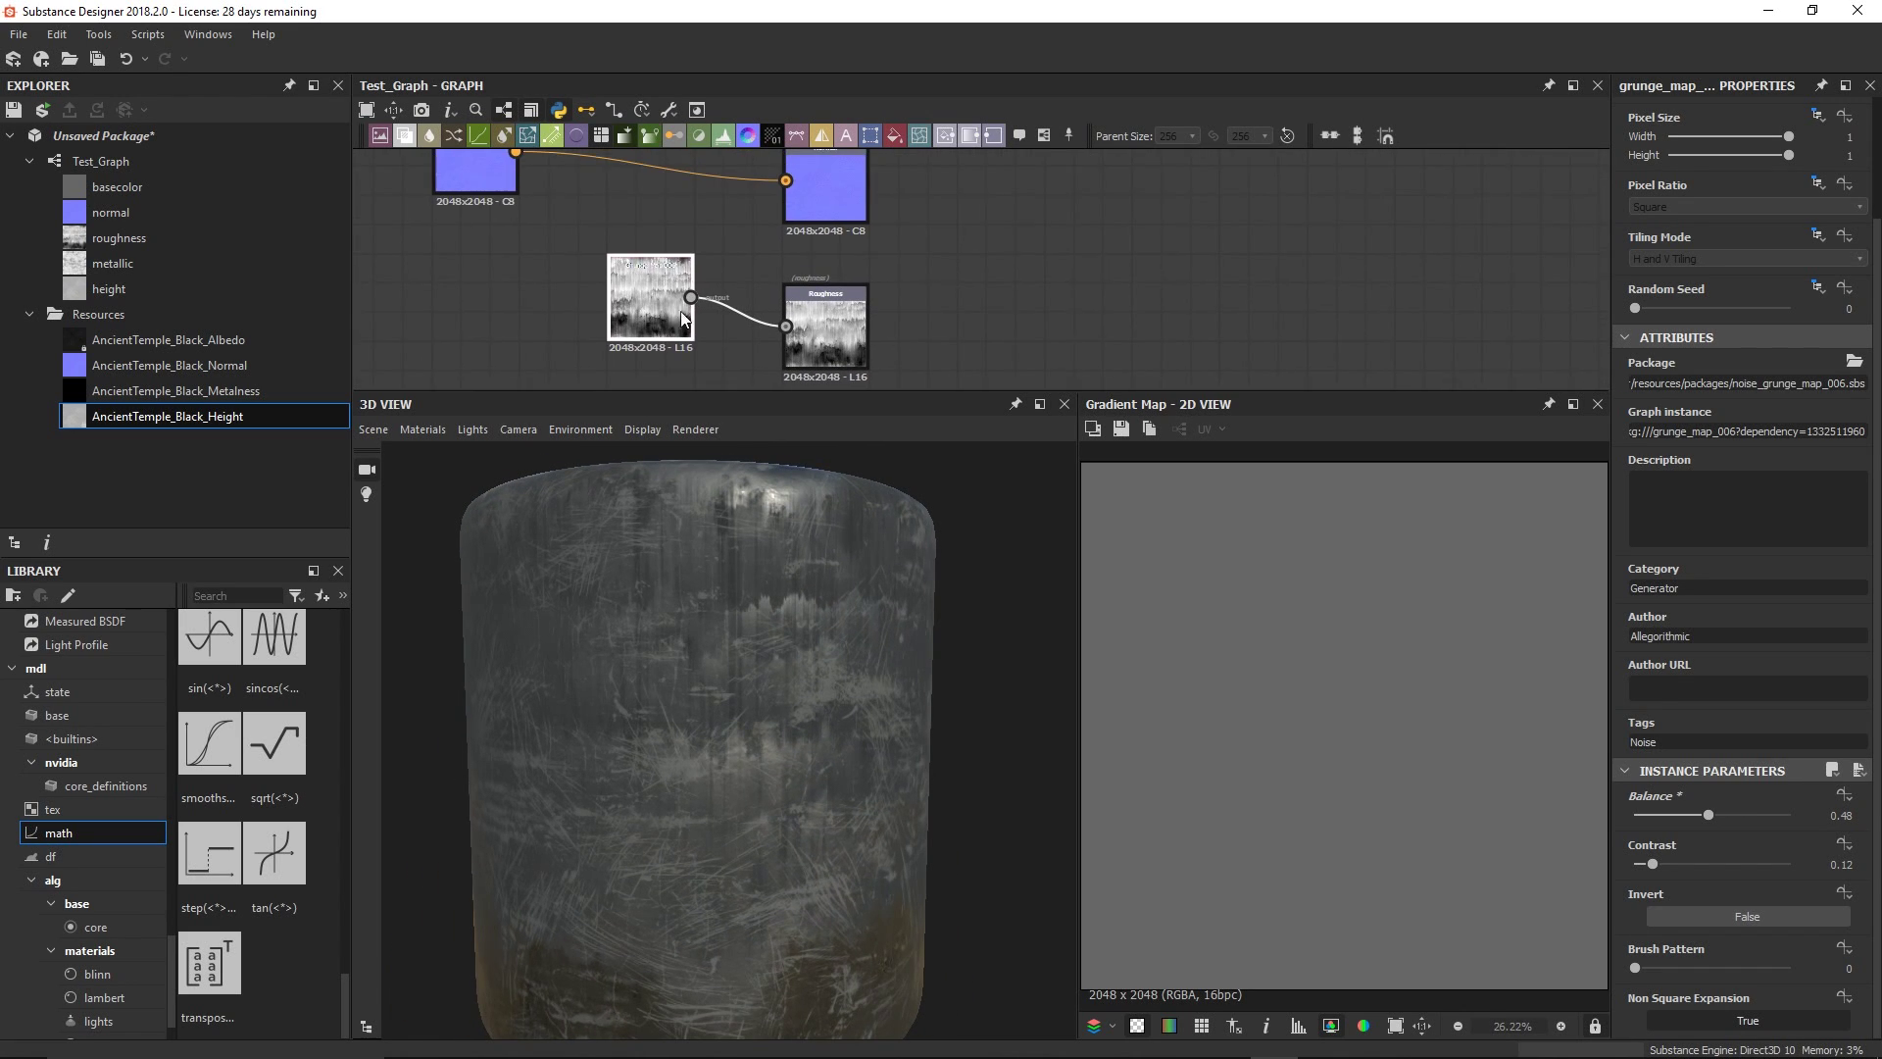
middle_drag(686, 338, 706, 211)
scroll(681, 255, up, 2)
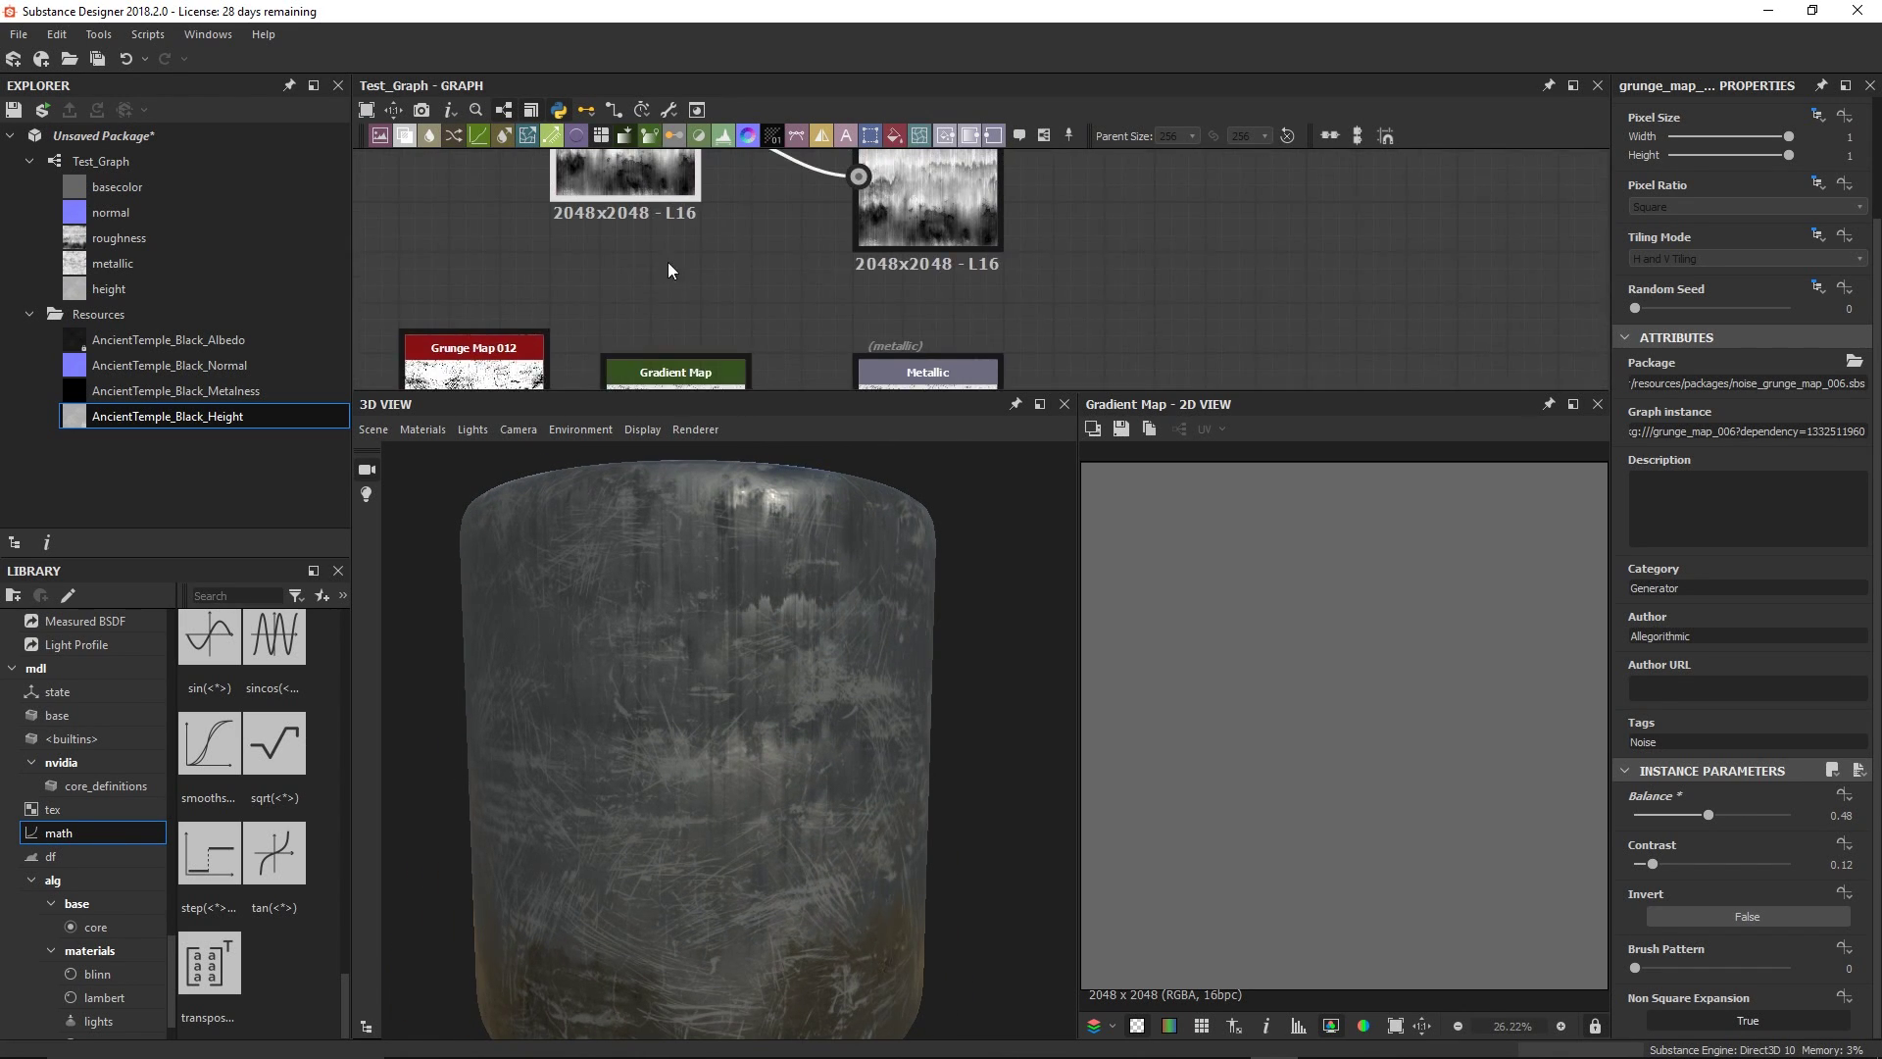
scroll(677, 318, down, 2)
scroll(651, 516, down, 3)
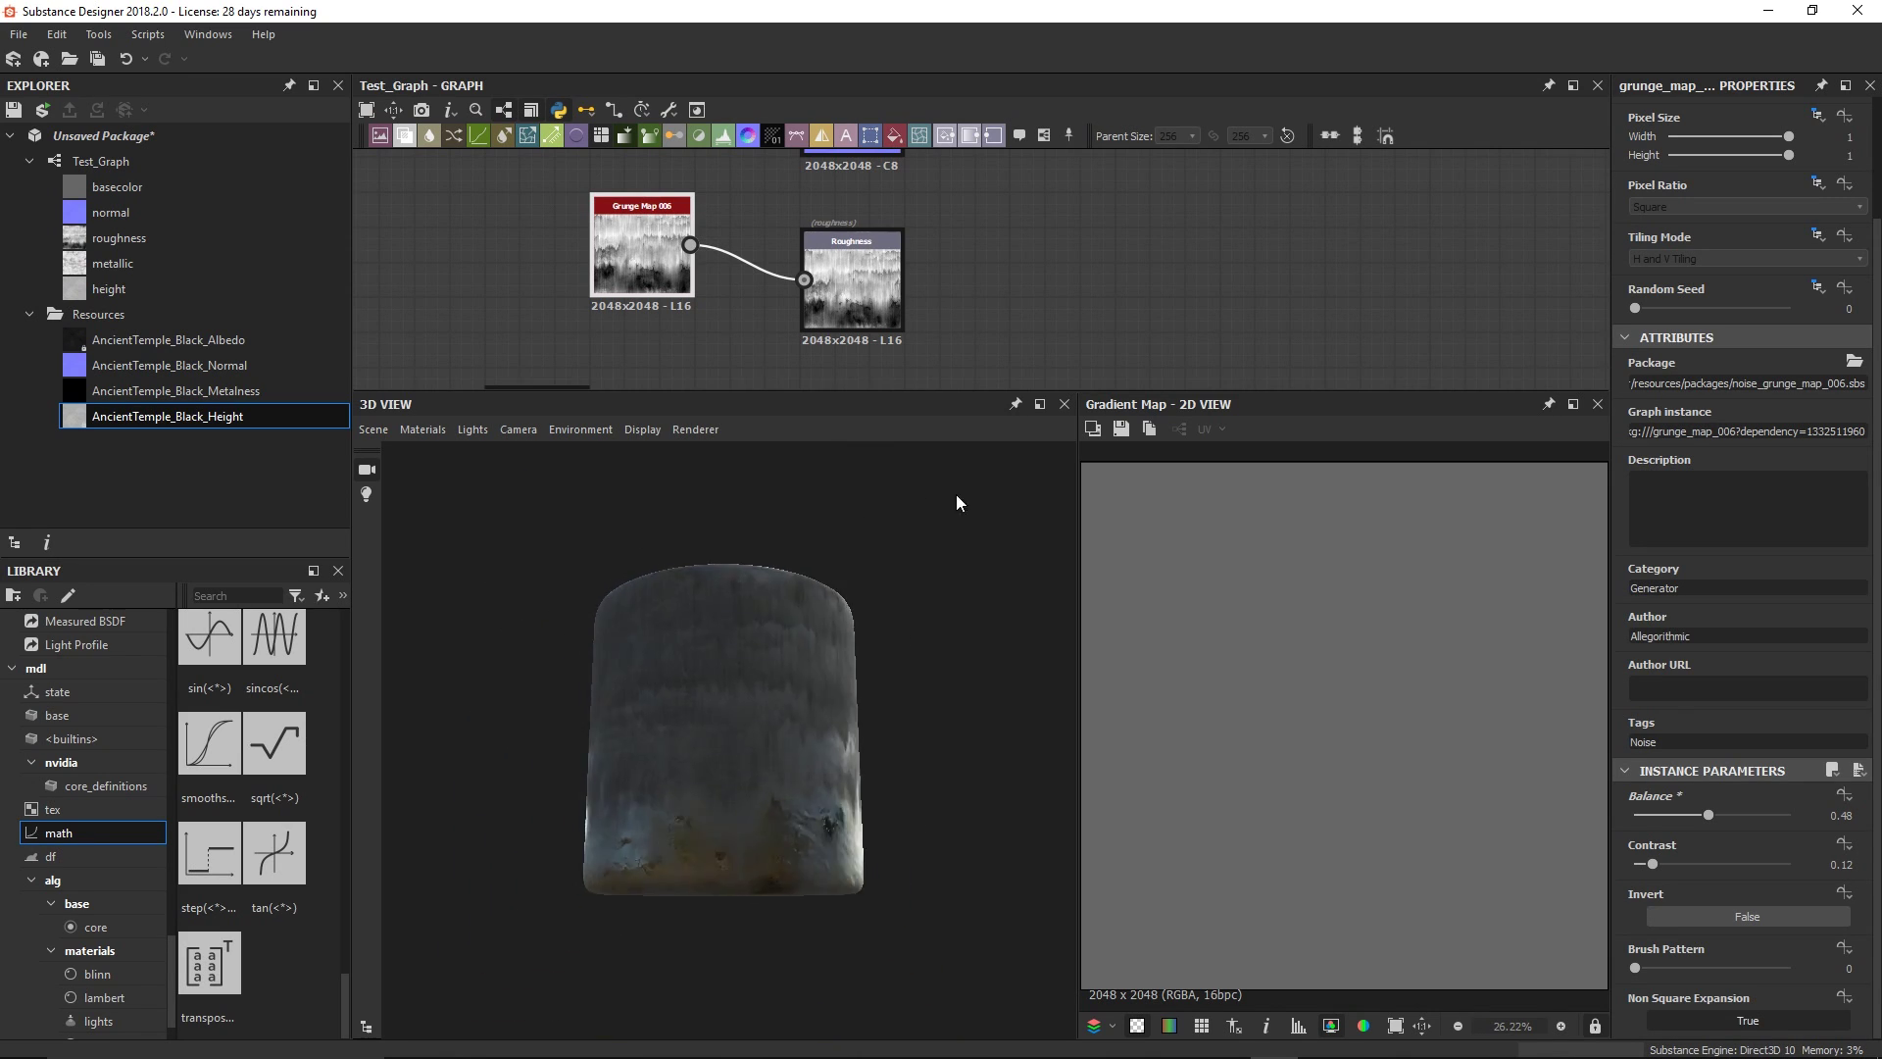
scroll(676, 540, up, 3)
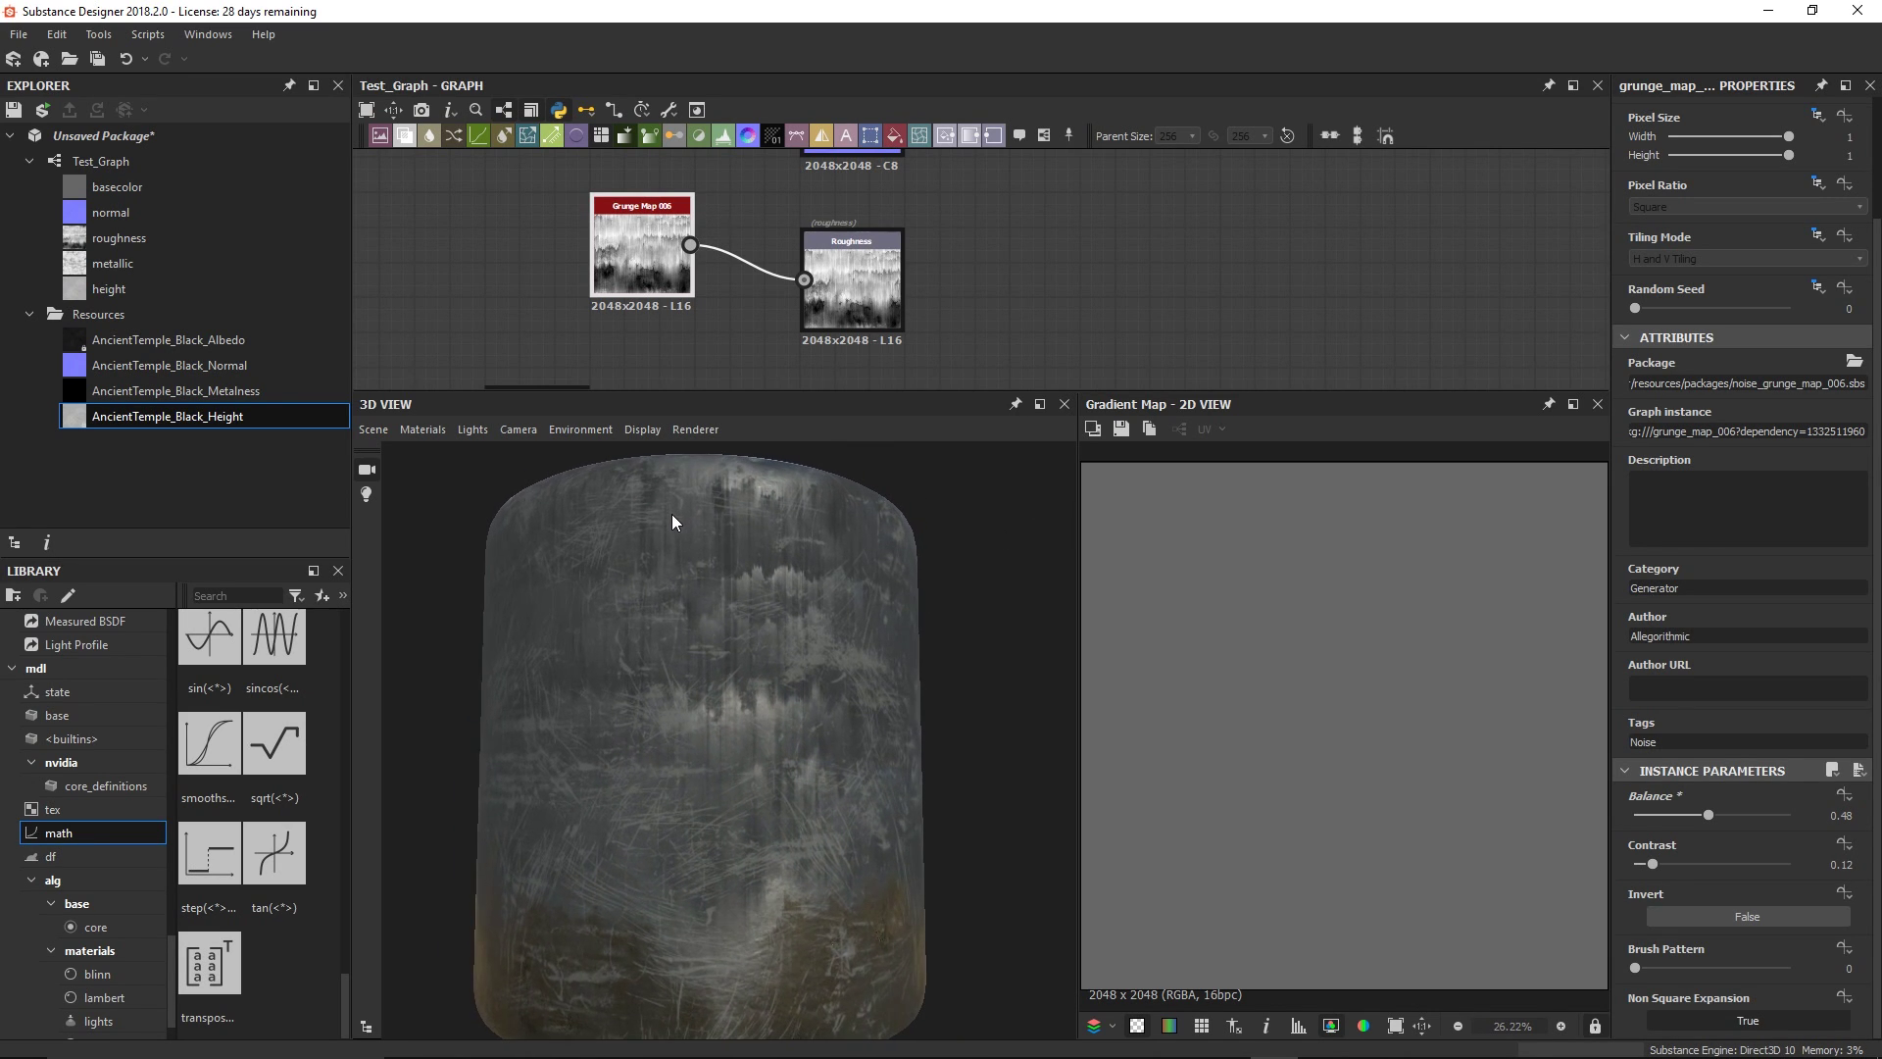
drag(673, 514, 686, 509)
middle_drag(716, 290, 749, 288)
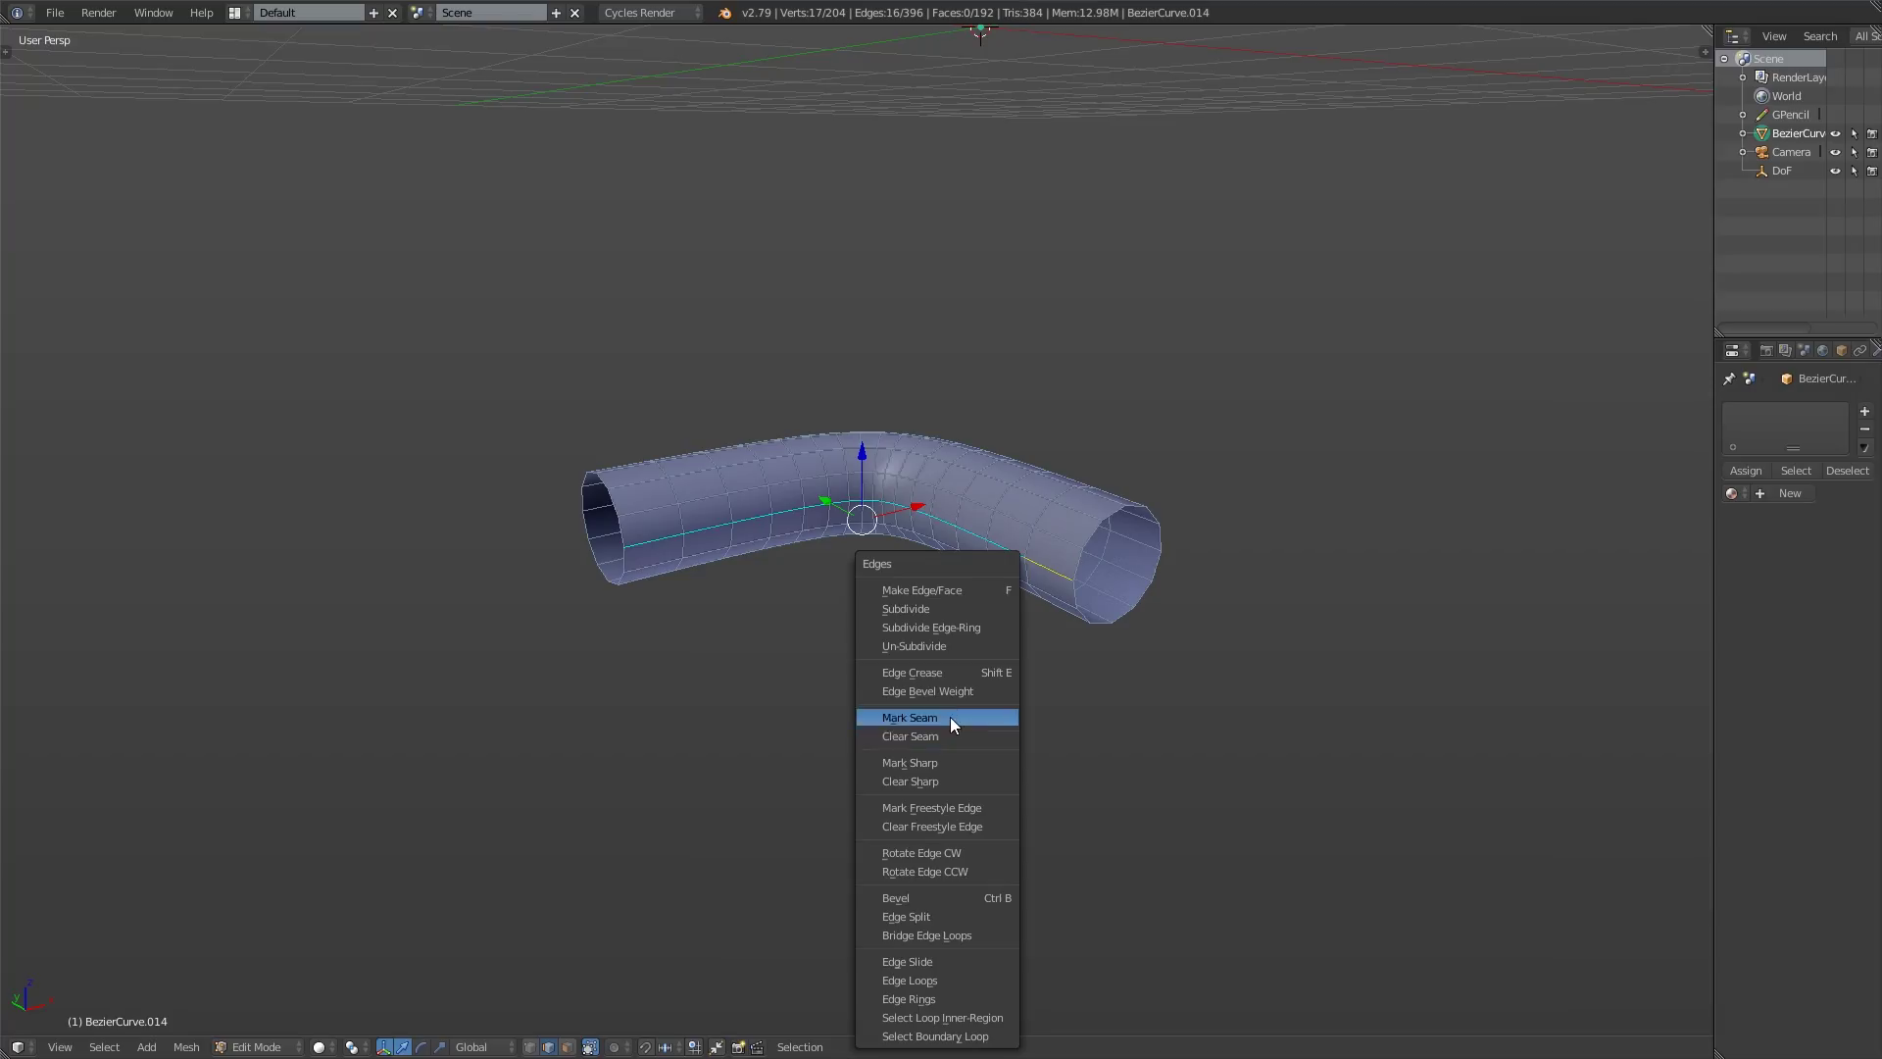
Step: Switch to Blender and mark the selected lengthwise edge loop of the bent pipe as a seam
click(950, 717)
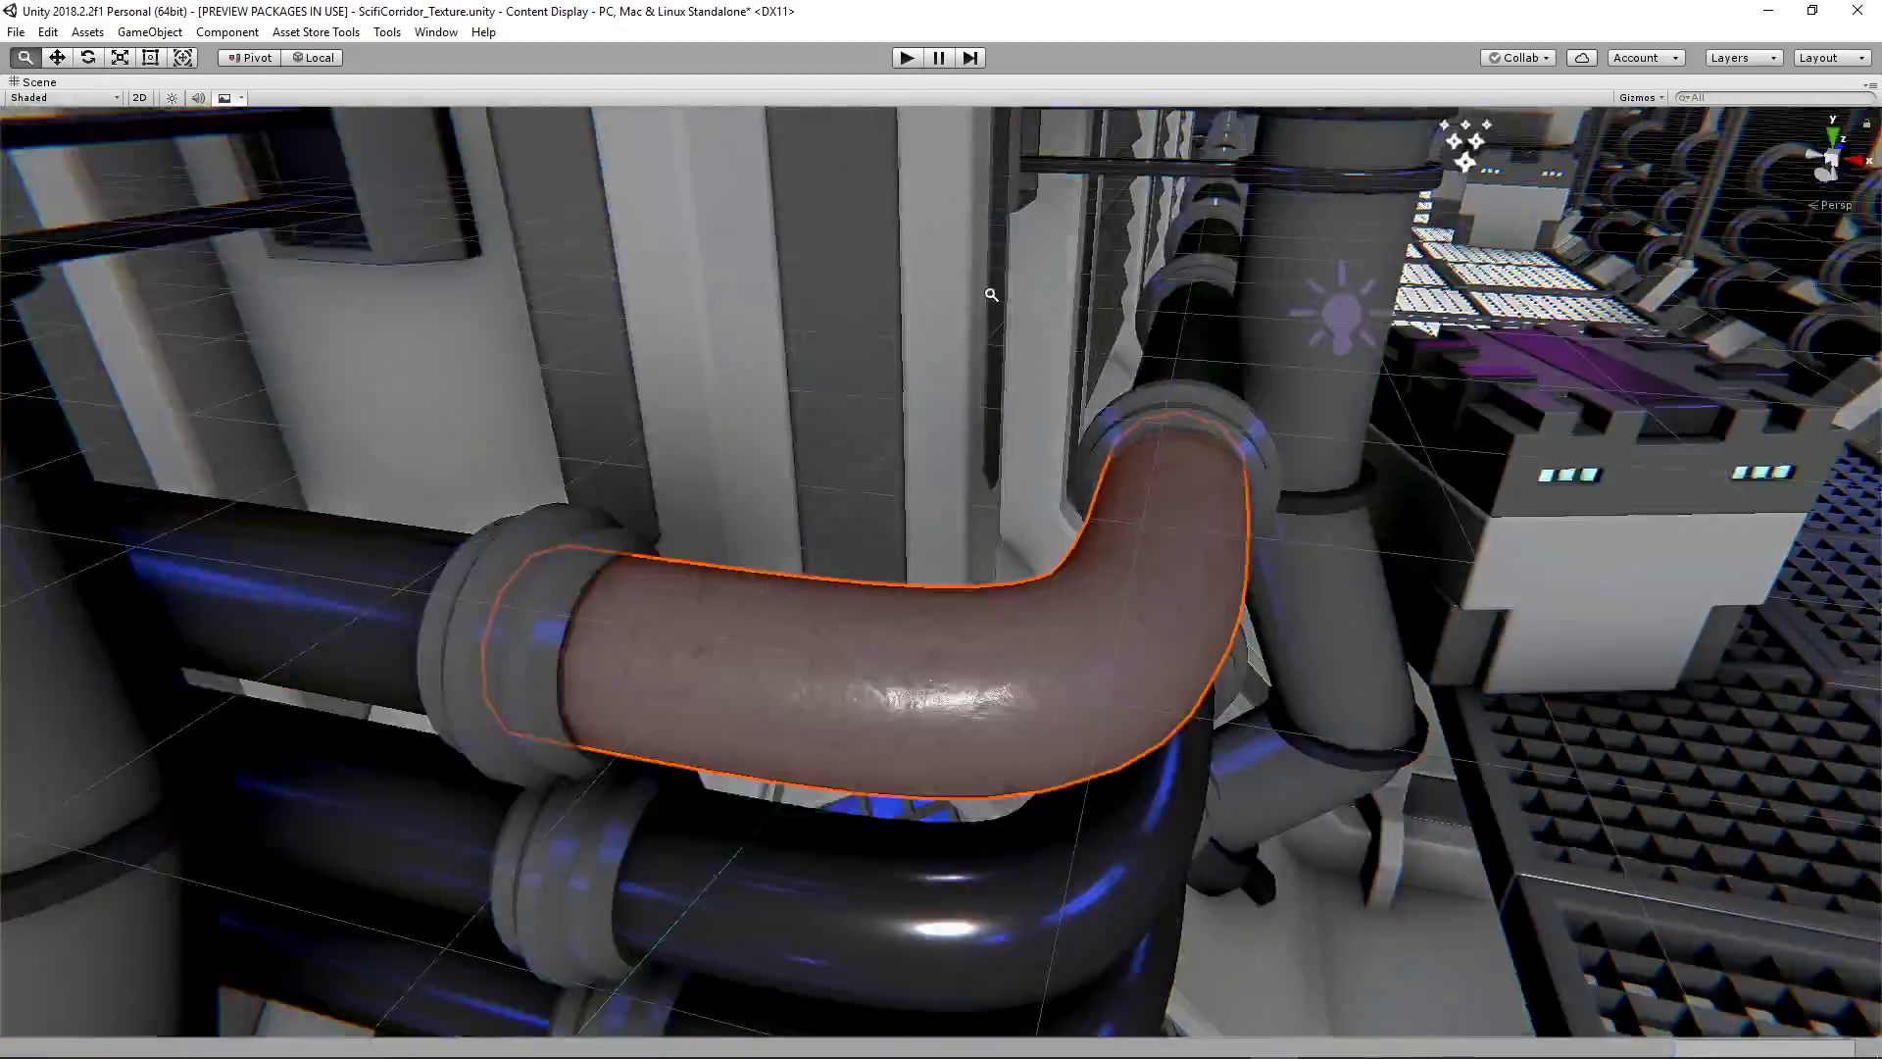
Step: Switch to Unity and apply the Scifi_Grunge2 material to the Oct_Pipe1_InnerCorner pipes, checking them in the corridor scene
scroll(968, 359, up, 3)
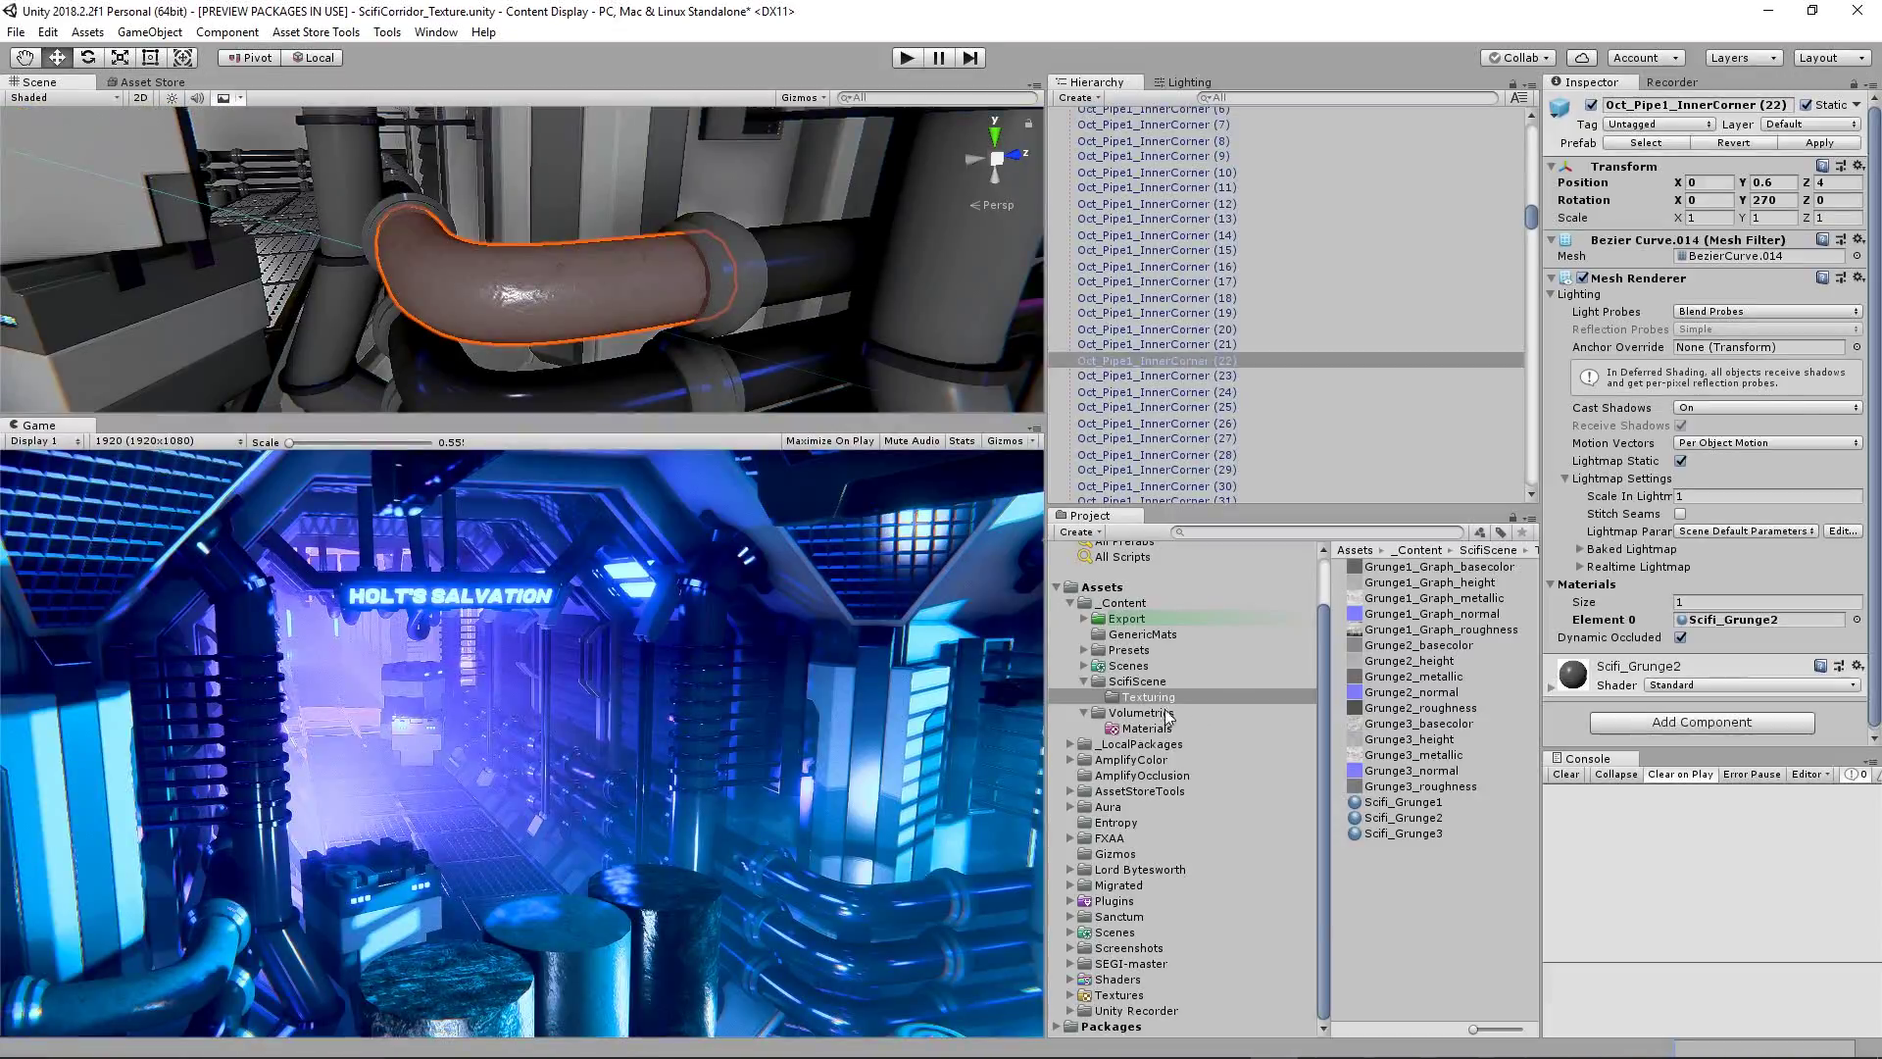
click(1432, 786)
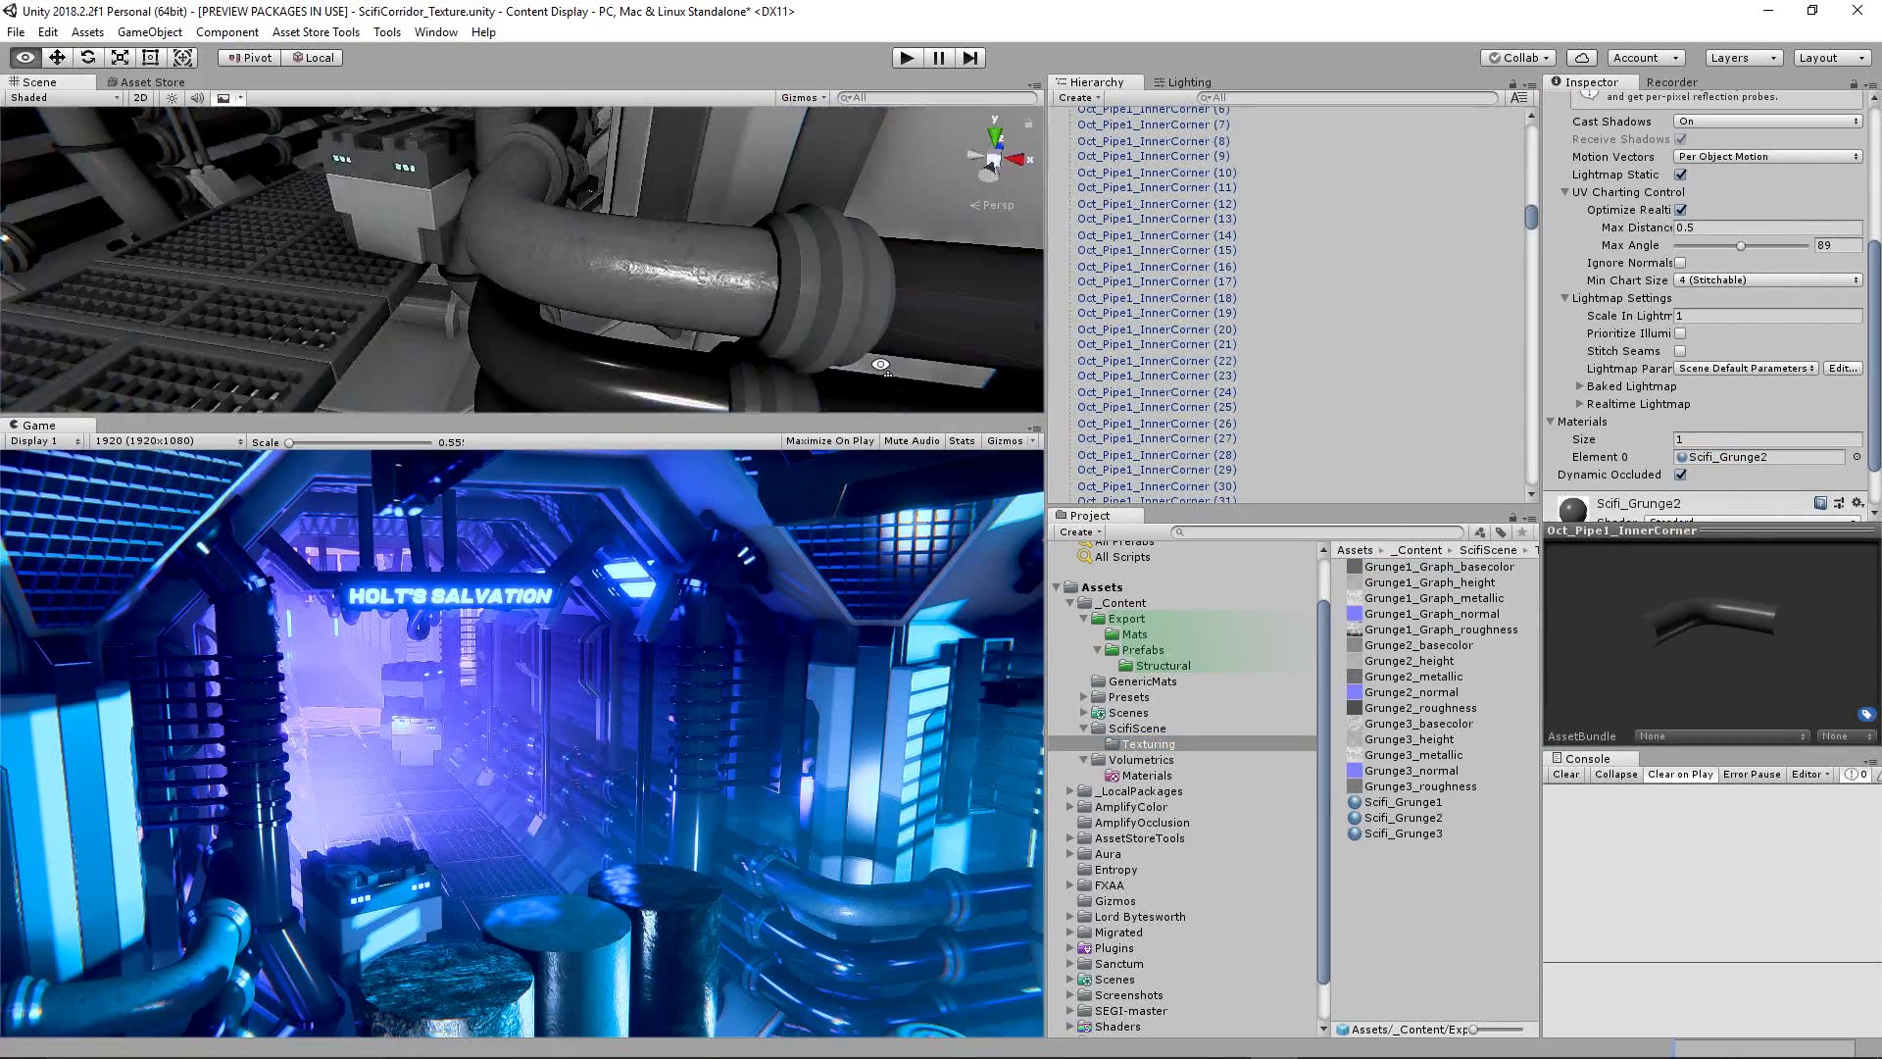
click(510, 314)
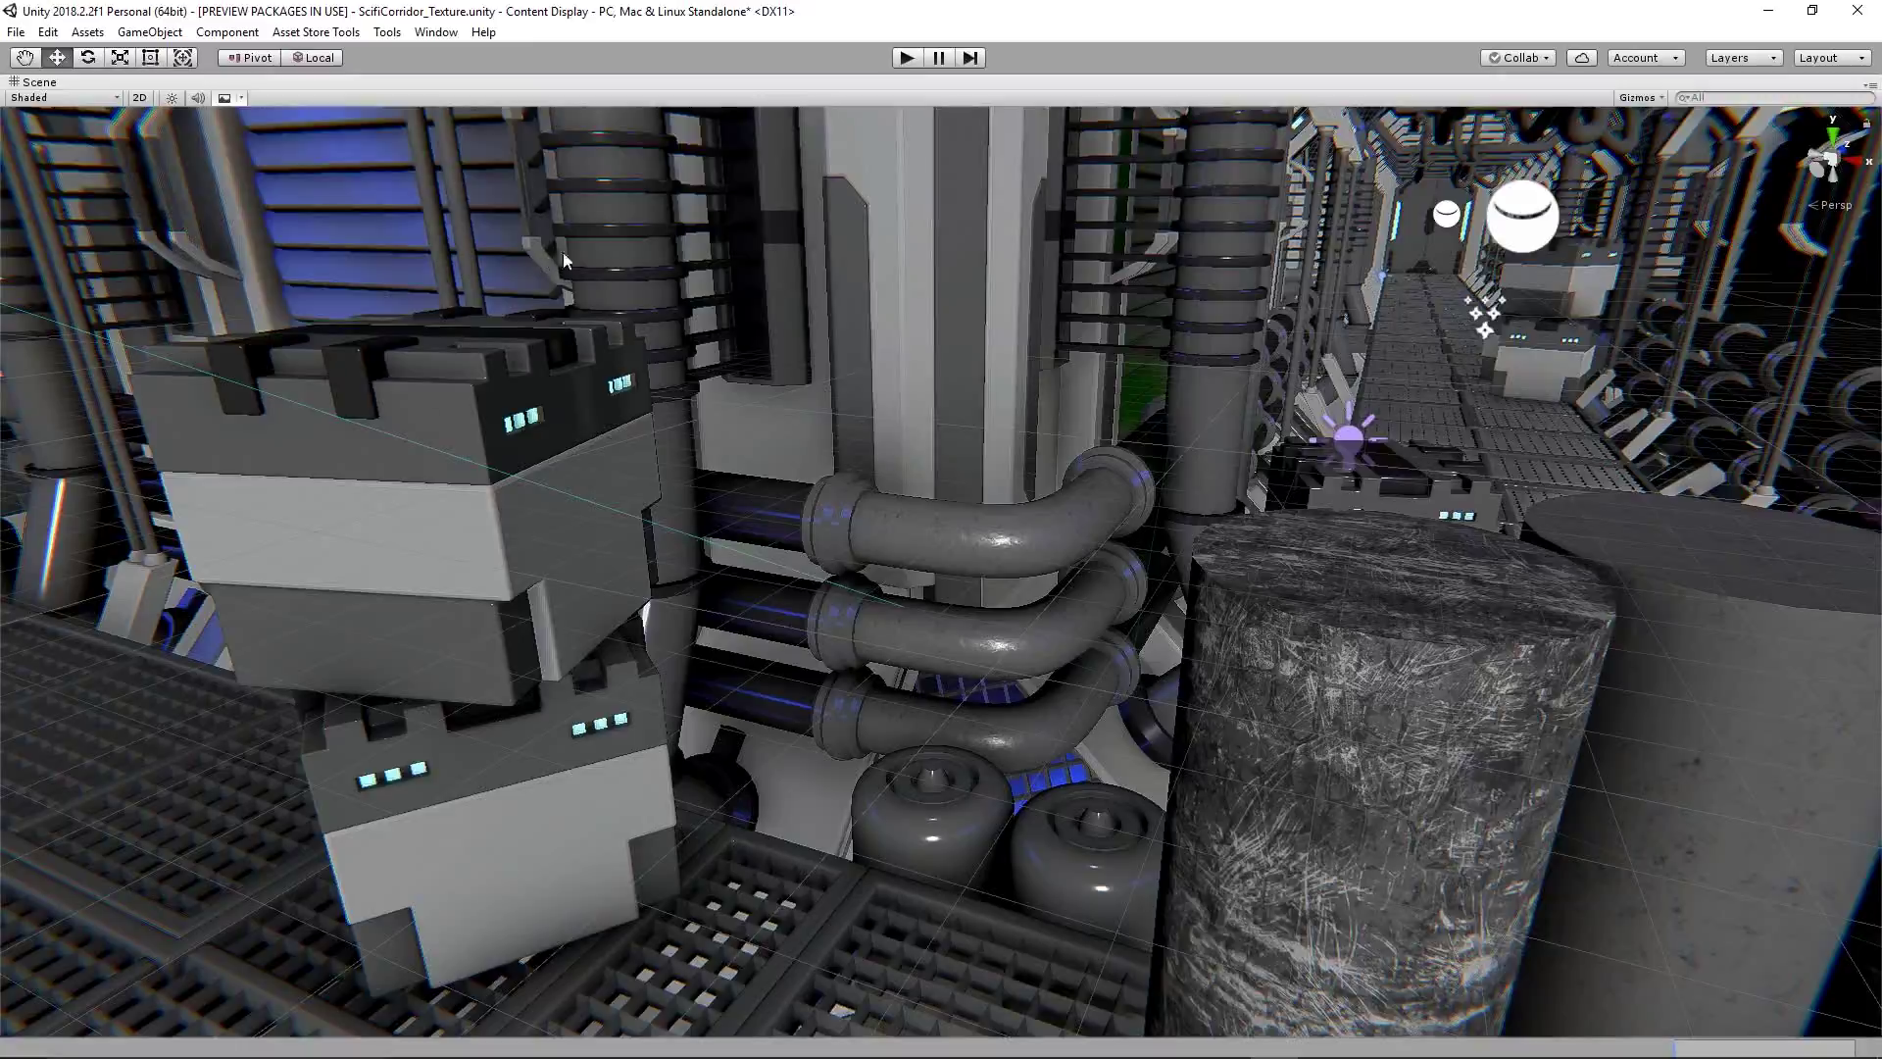
right_drag(823, 432, 1177, 480)
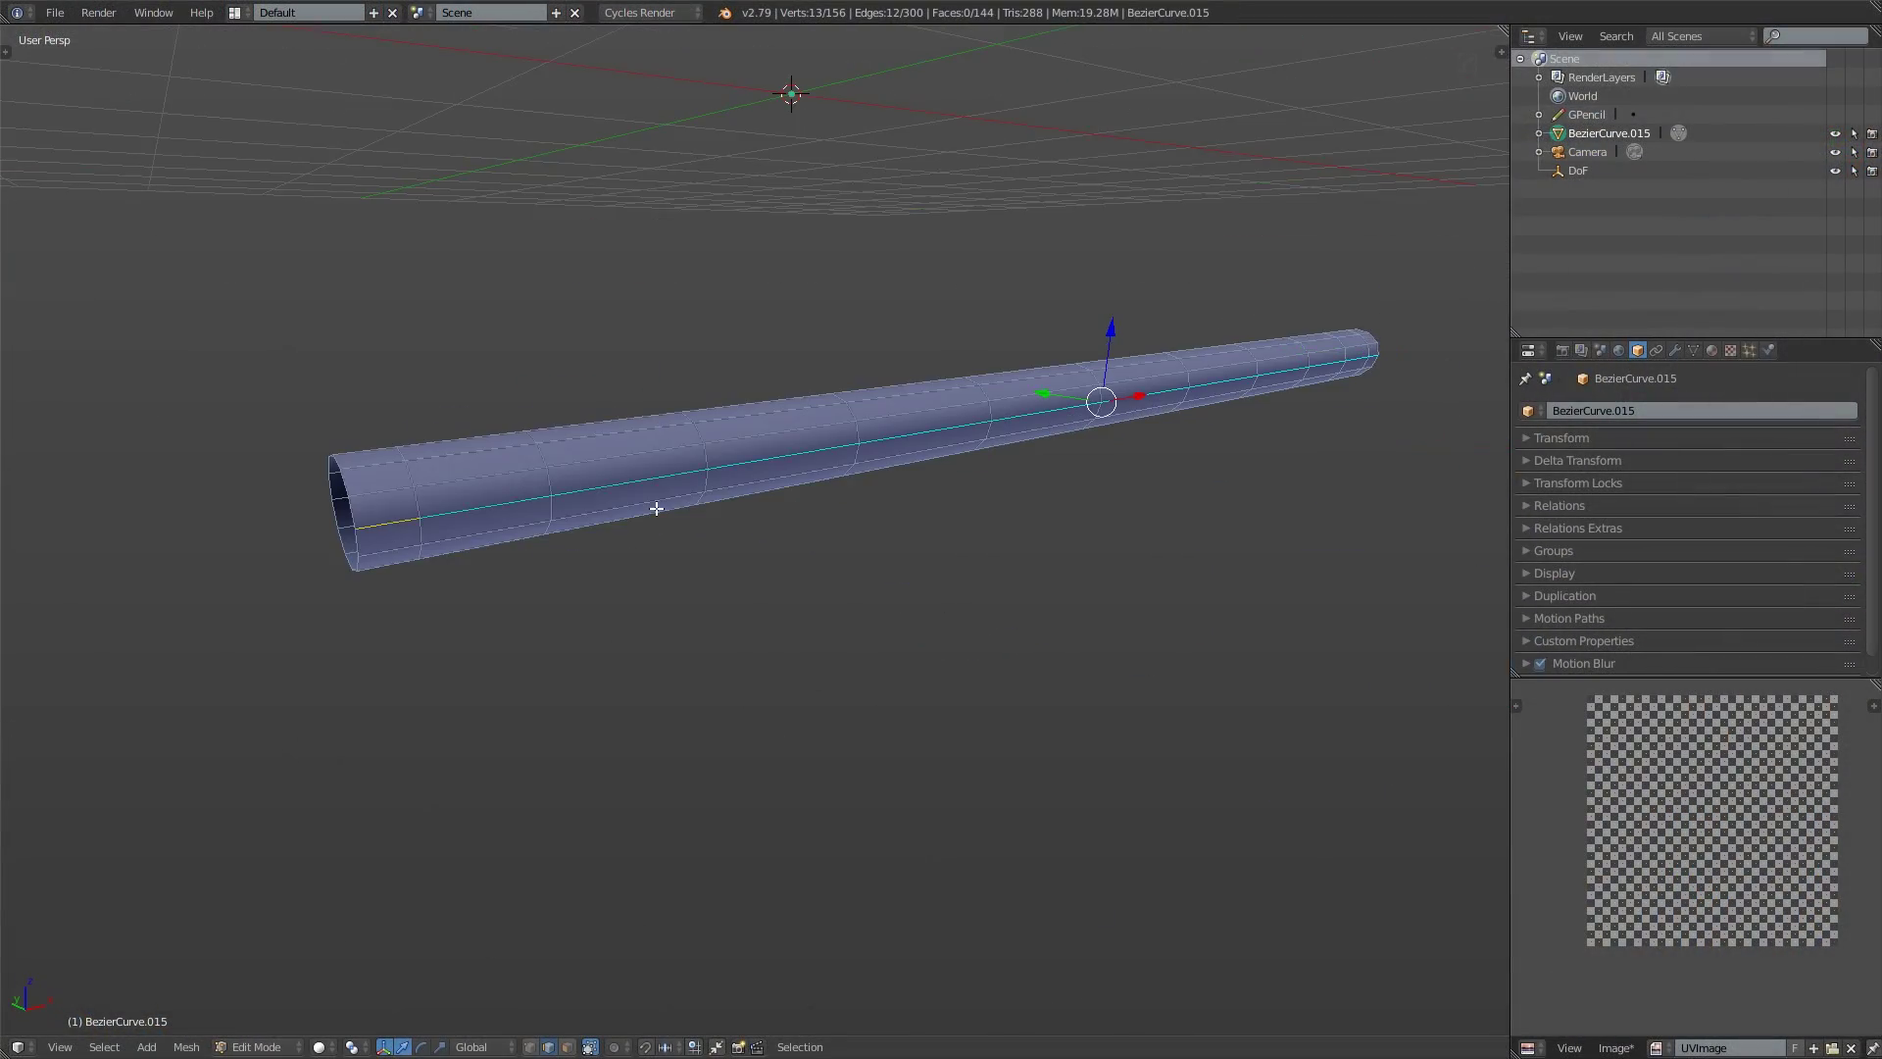
Step: Switch to Blender and mark the selected lengthwise edge loop of the straight pipe as a seam
click(868, 513)
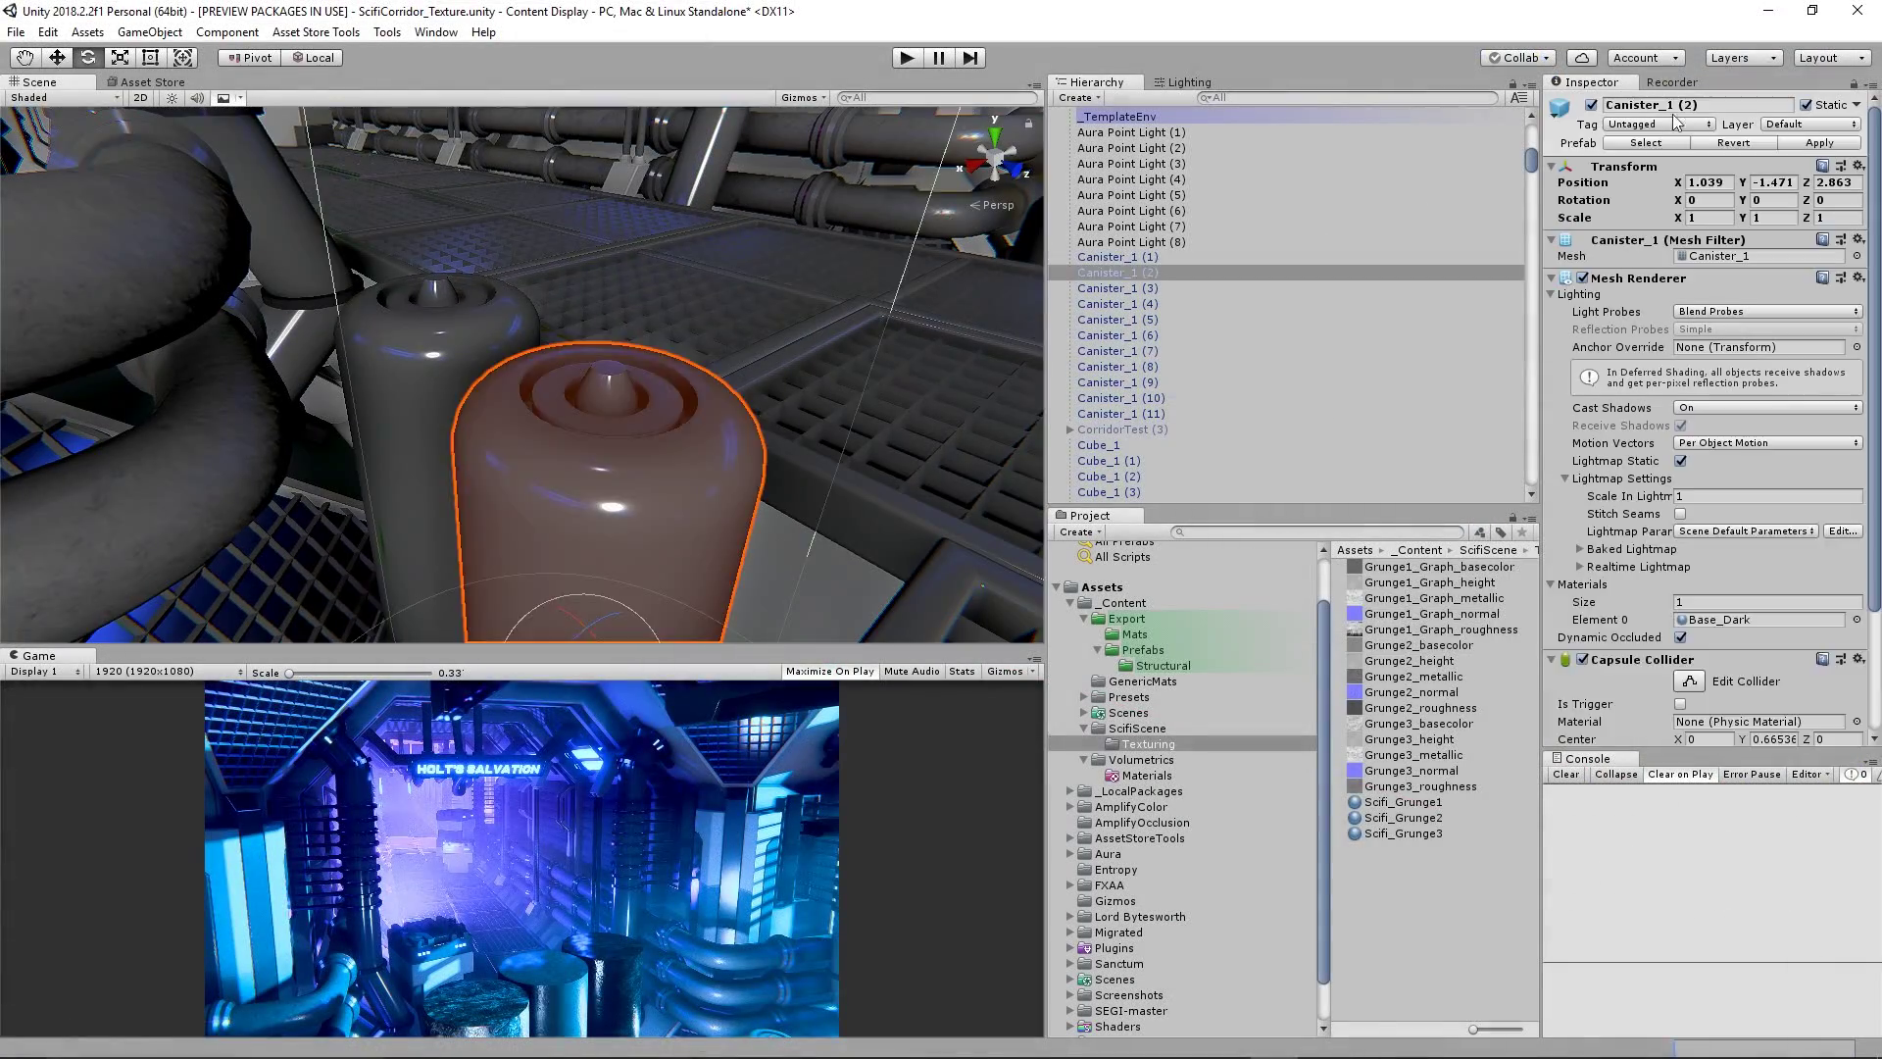
Step: Switch to Unity, give the Canister_1 canisters a grunge material from the Texturing folder and view them in the corridor
click(1157, 744)
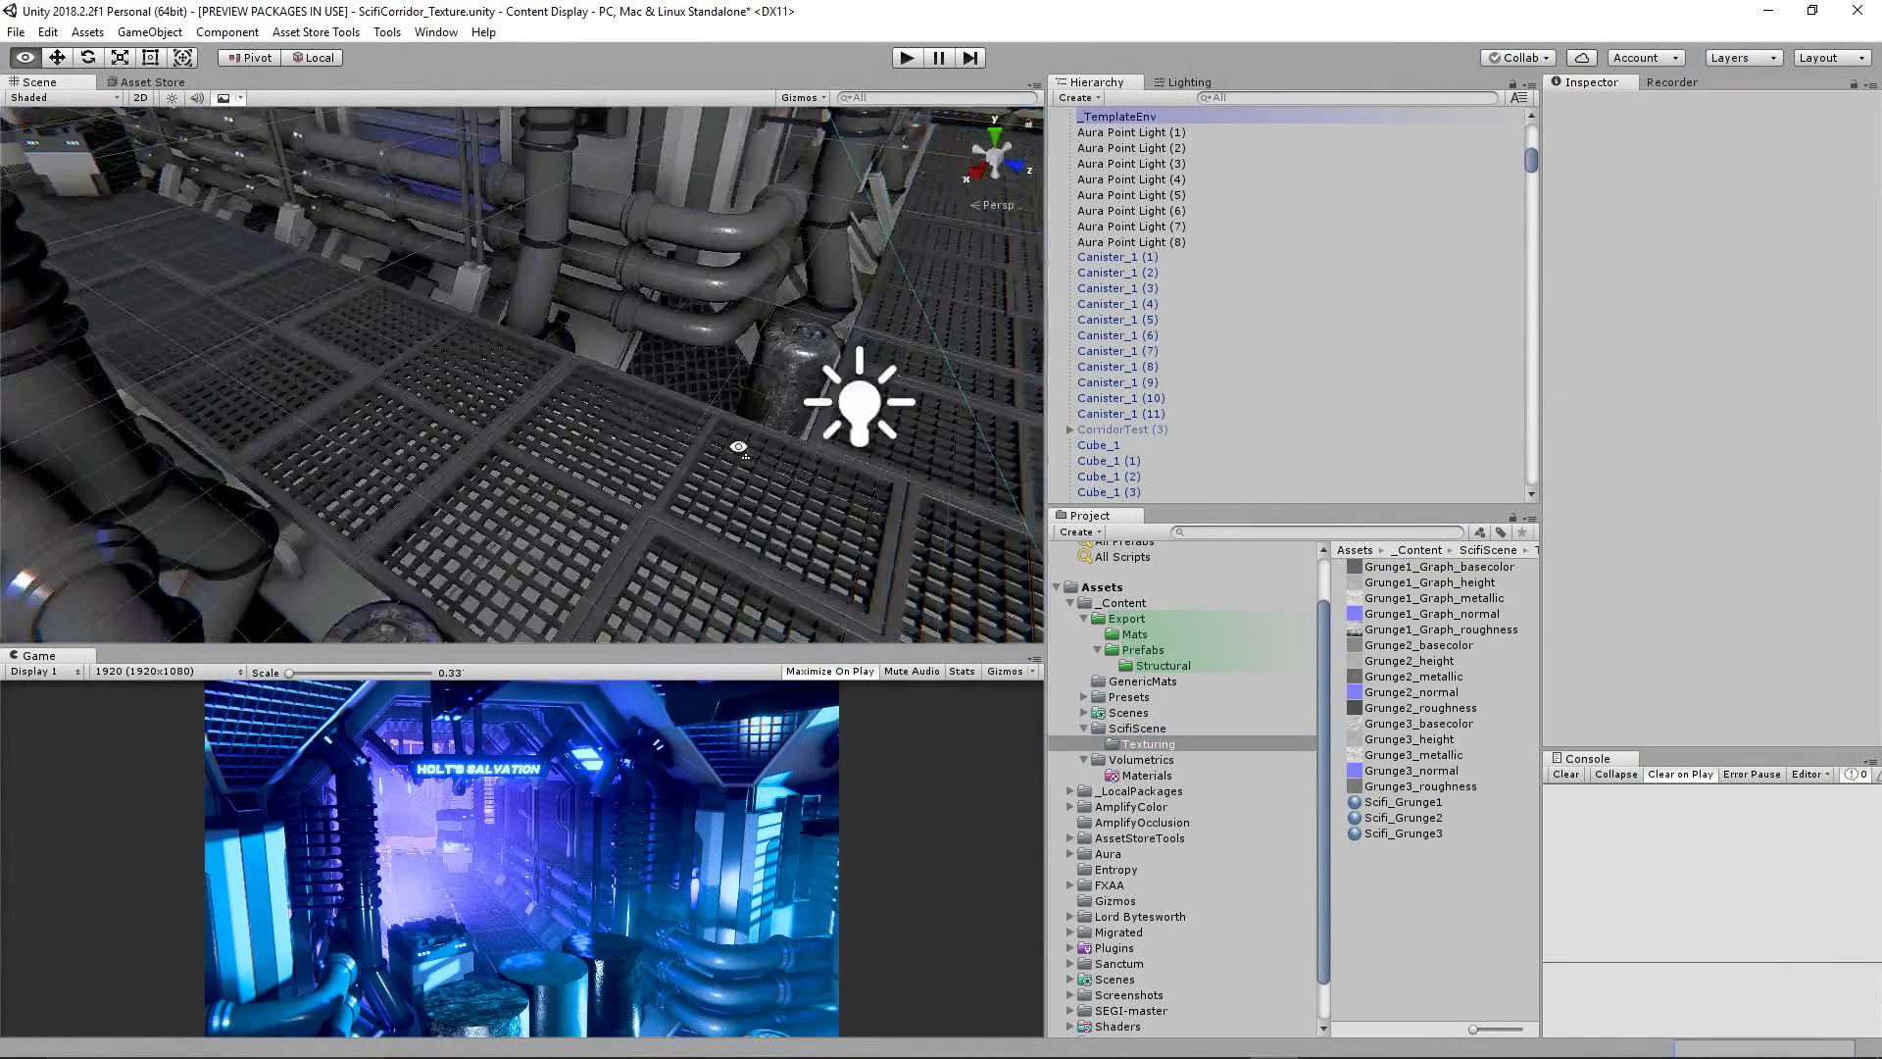
right_drag(490, 373, 636, 345)
key(shift+space)
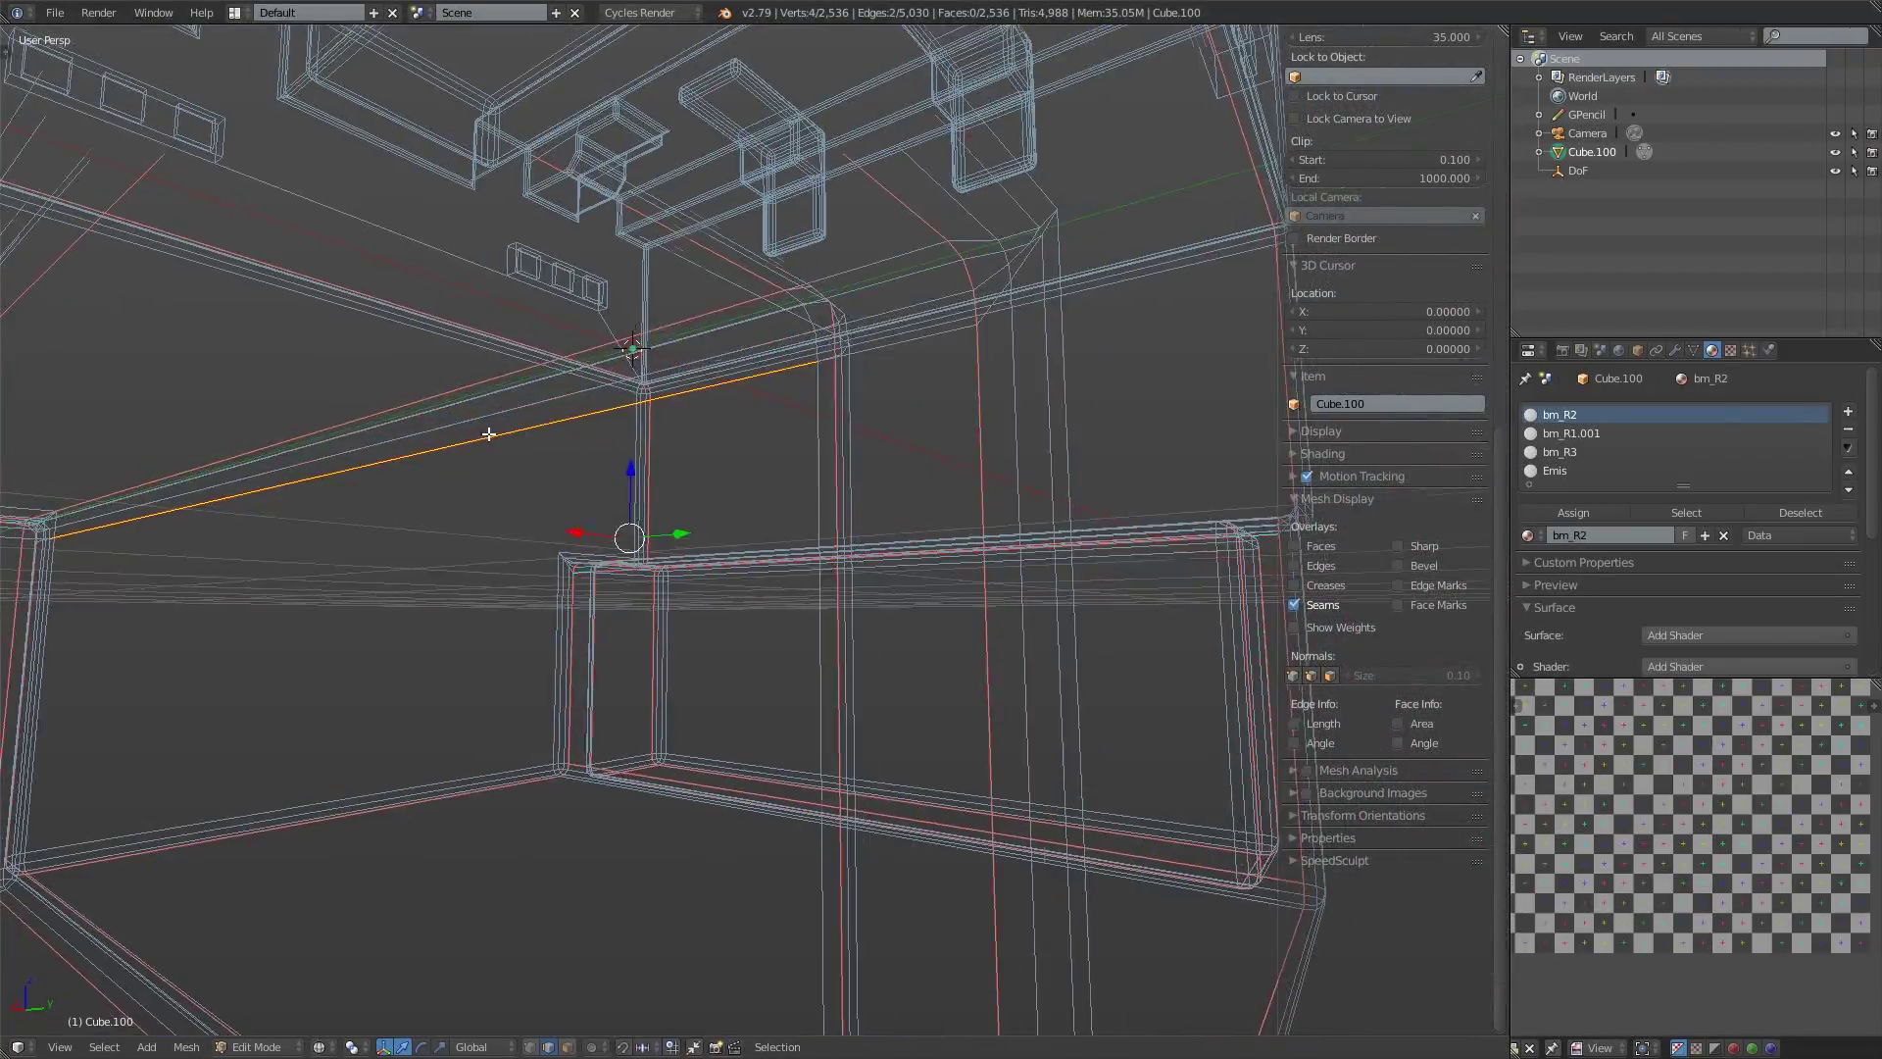
Step: Switch to Blender and mark the selected long edges of the Cube.100 crate mesh as seams
click(865, 376)
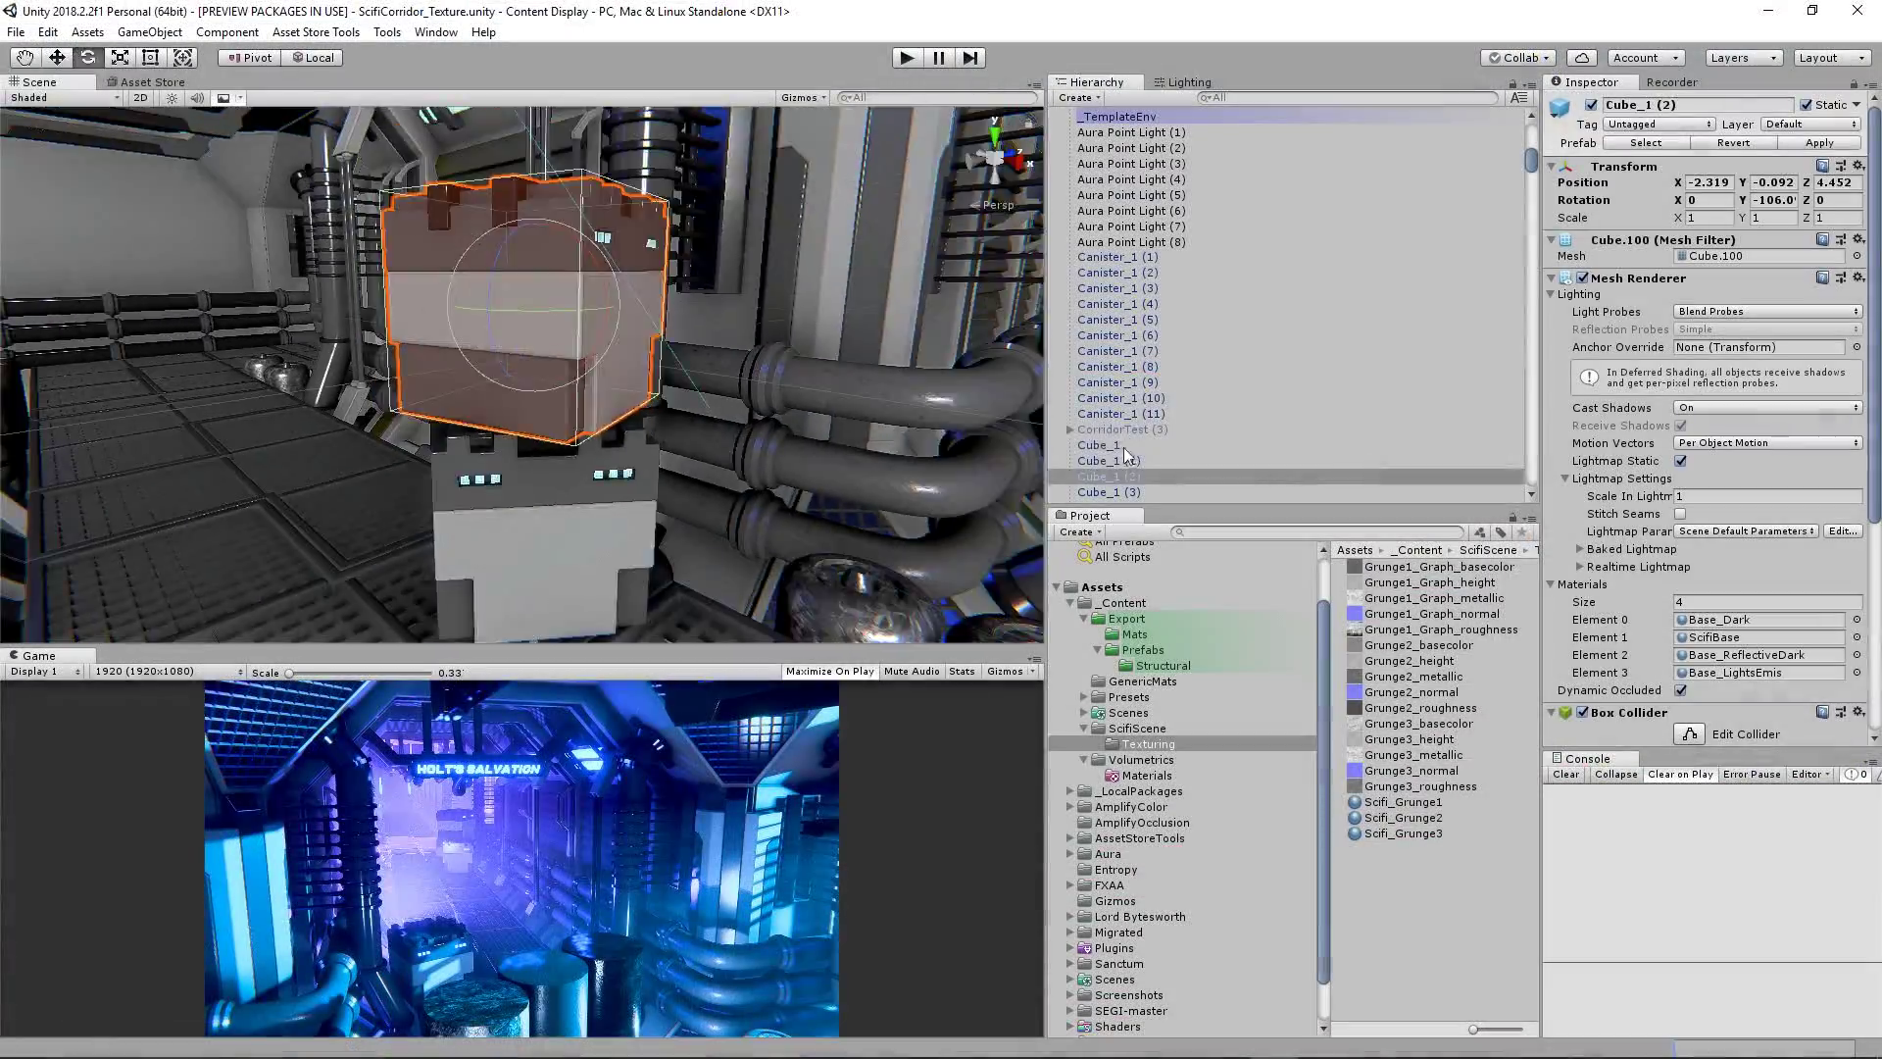
Step: Switch to Unity, assign Scifi_Grunge1, Scifi_Grunge2 and Scifi_Grunge3 to the first three material slots of Cube_1, and play the scene
right_drag(598, 422, 646, 434)
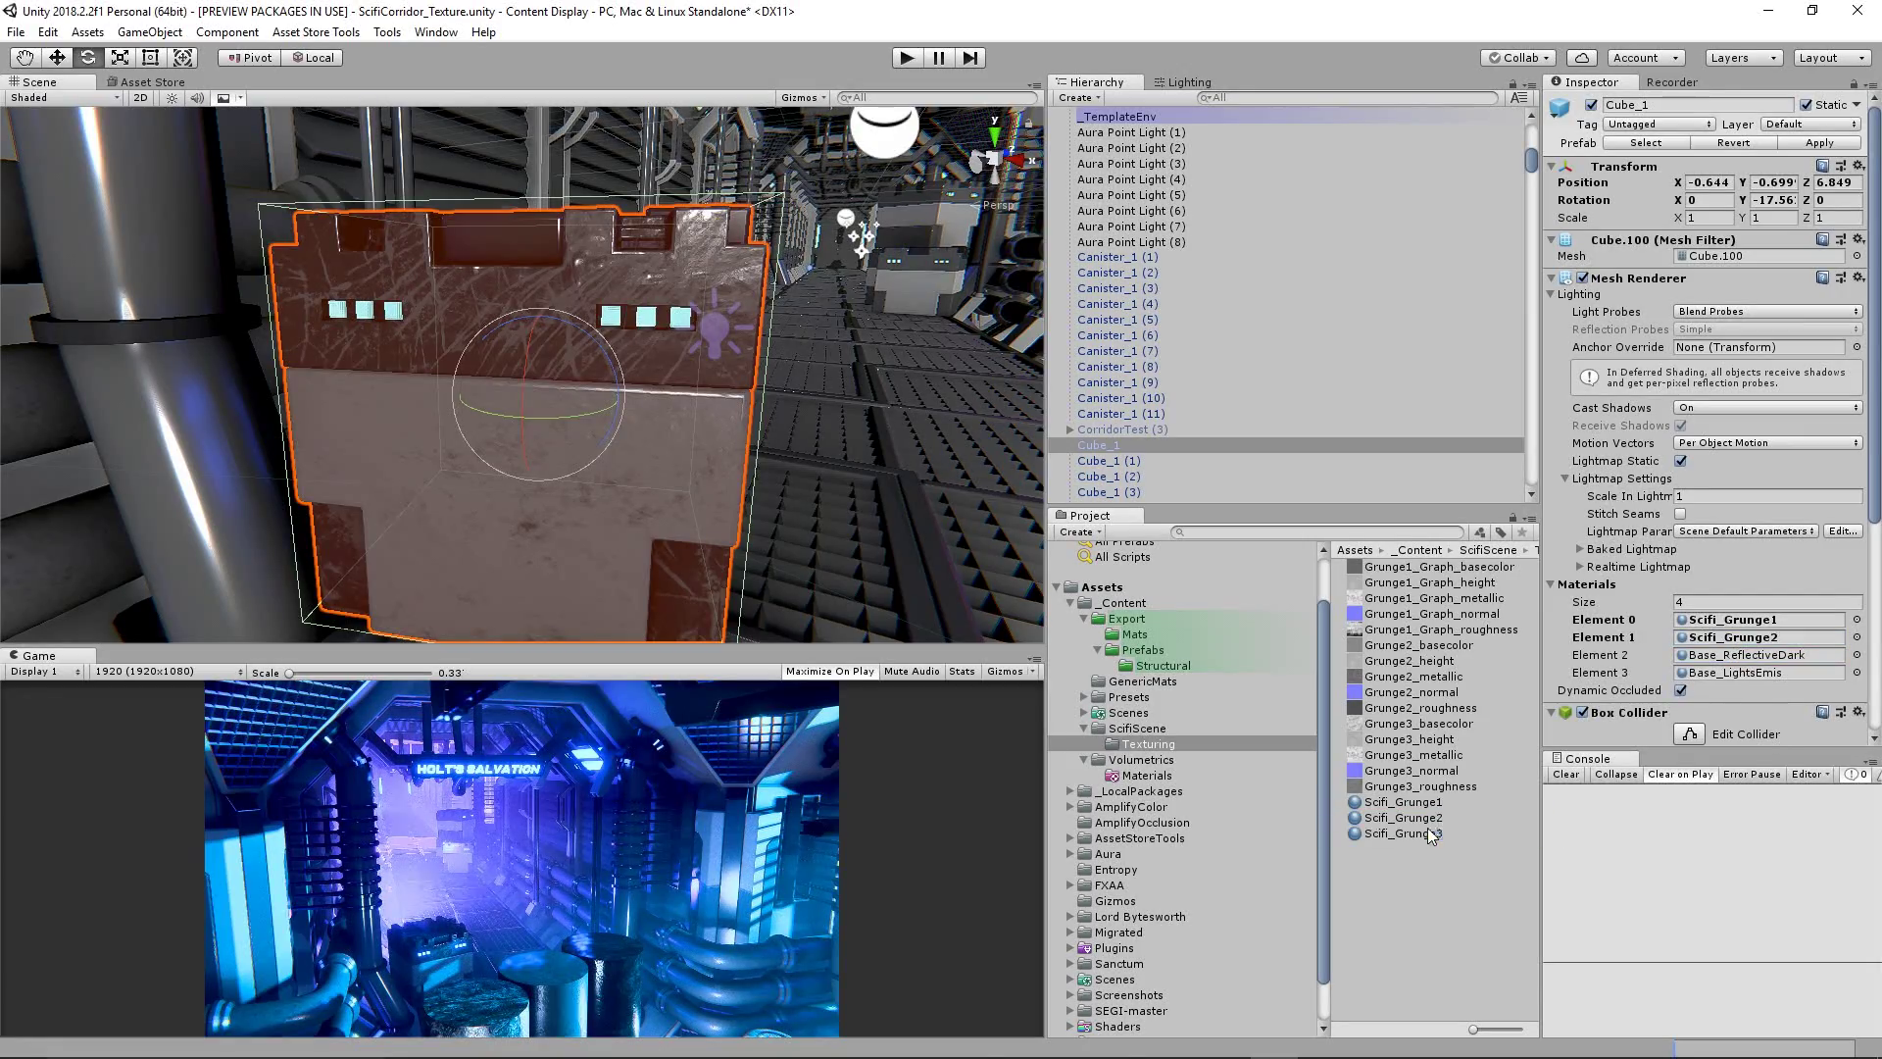
drag(1431, 834, 529, 471)
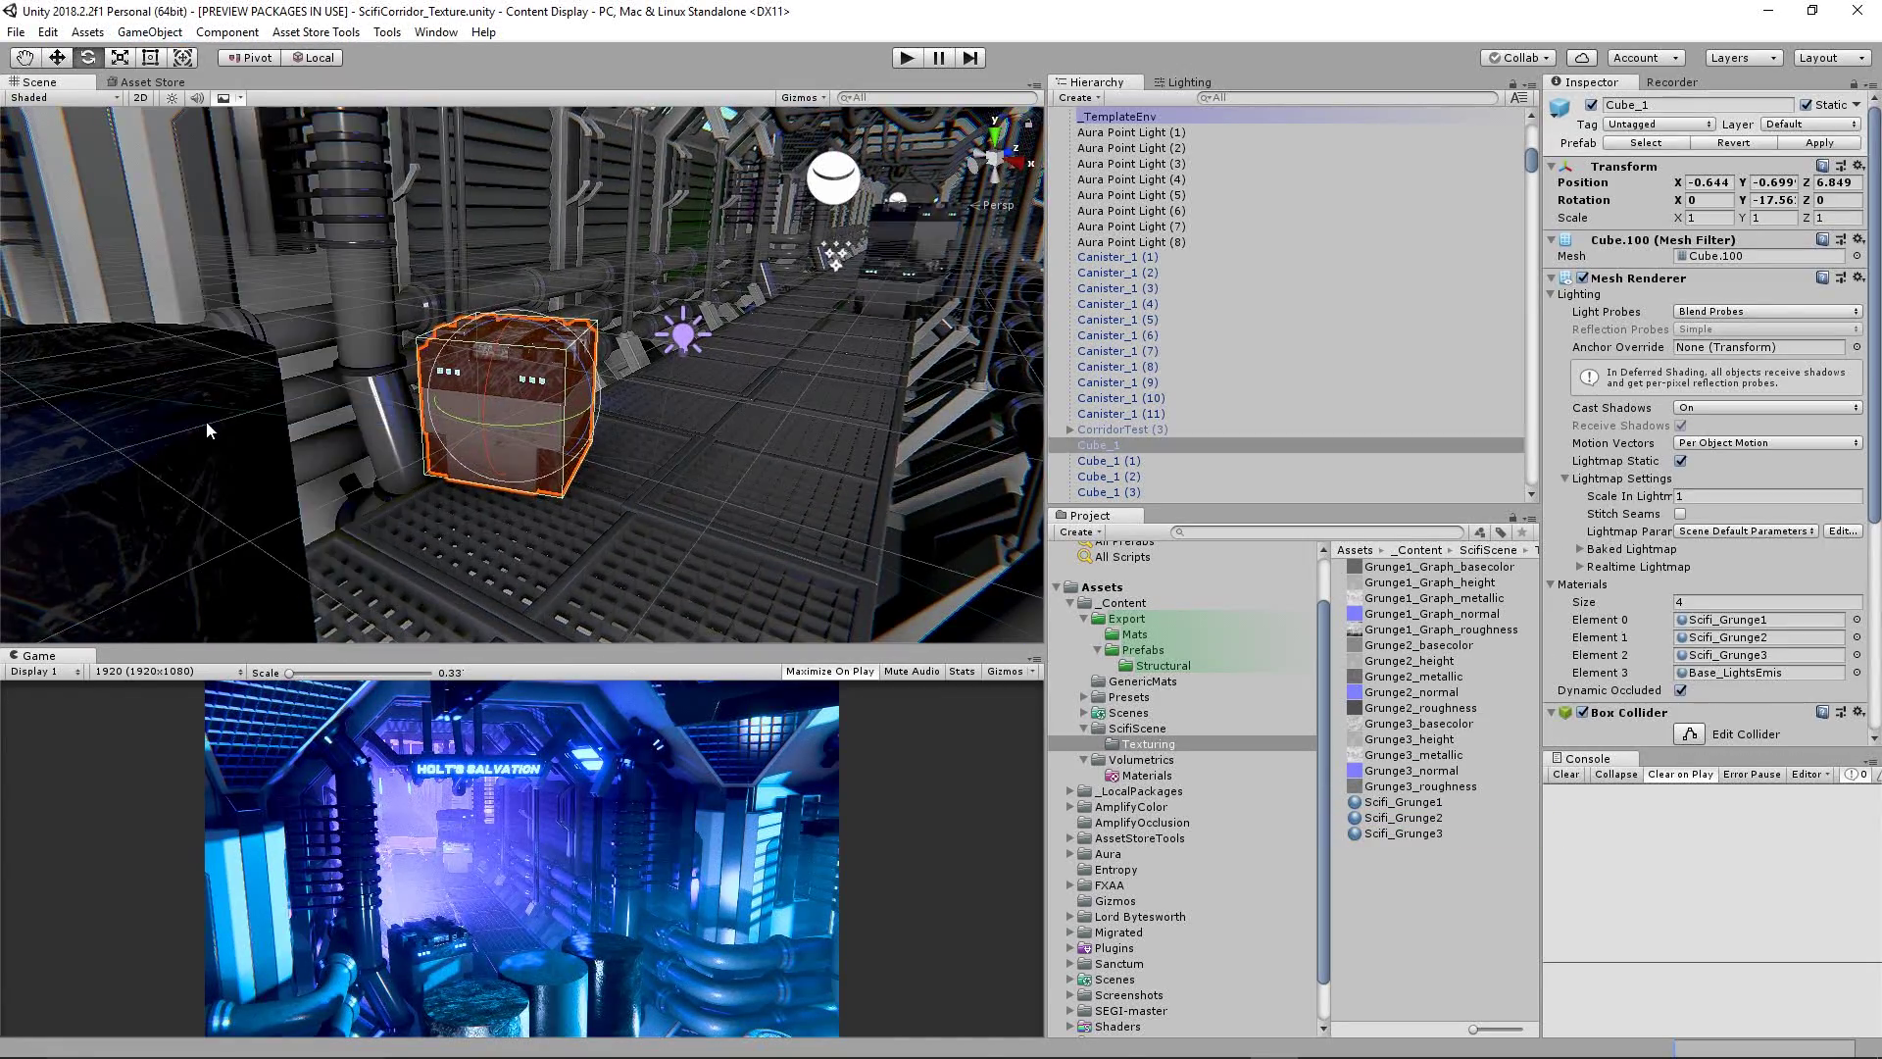
key(ctrl+p)
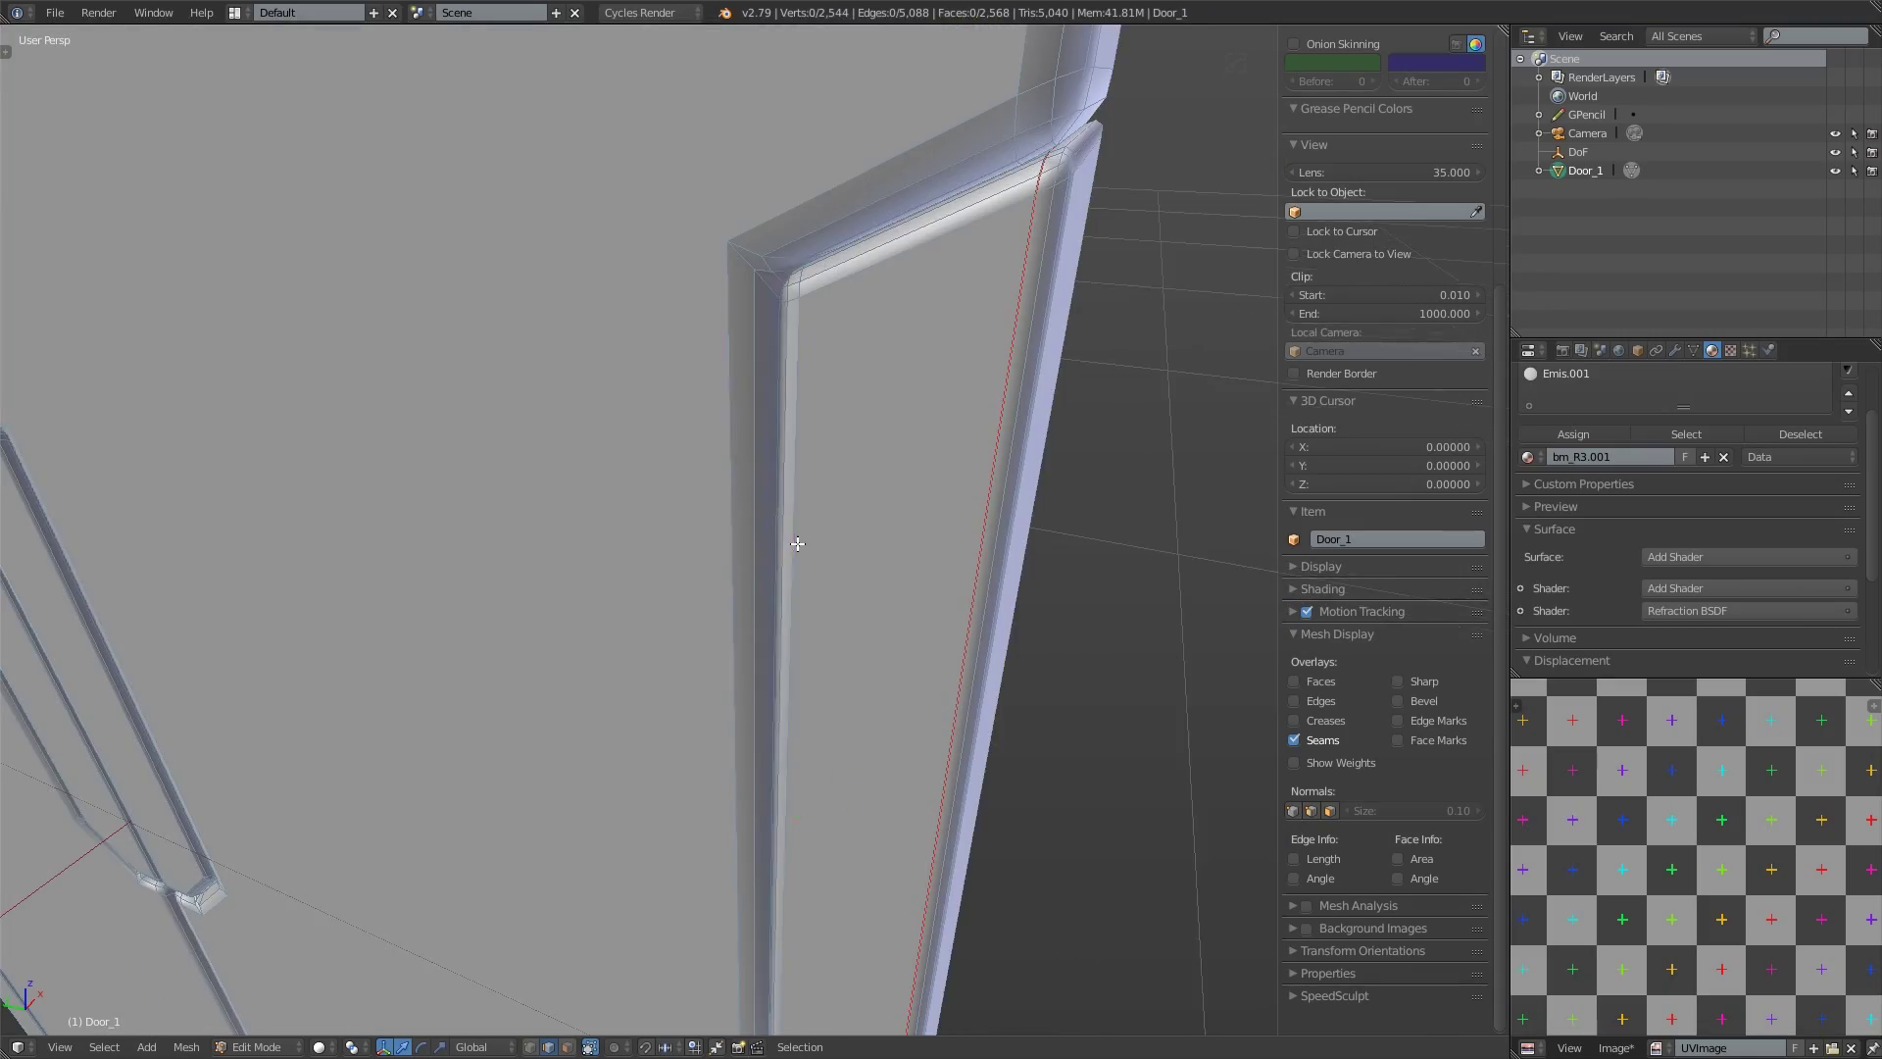
Step: Switch to Blender and mark the edge loops around the Door_1 panel rims as seams
middle_drag(797, 543, 677, 558)
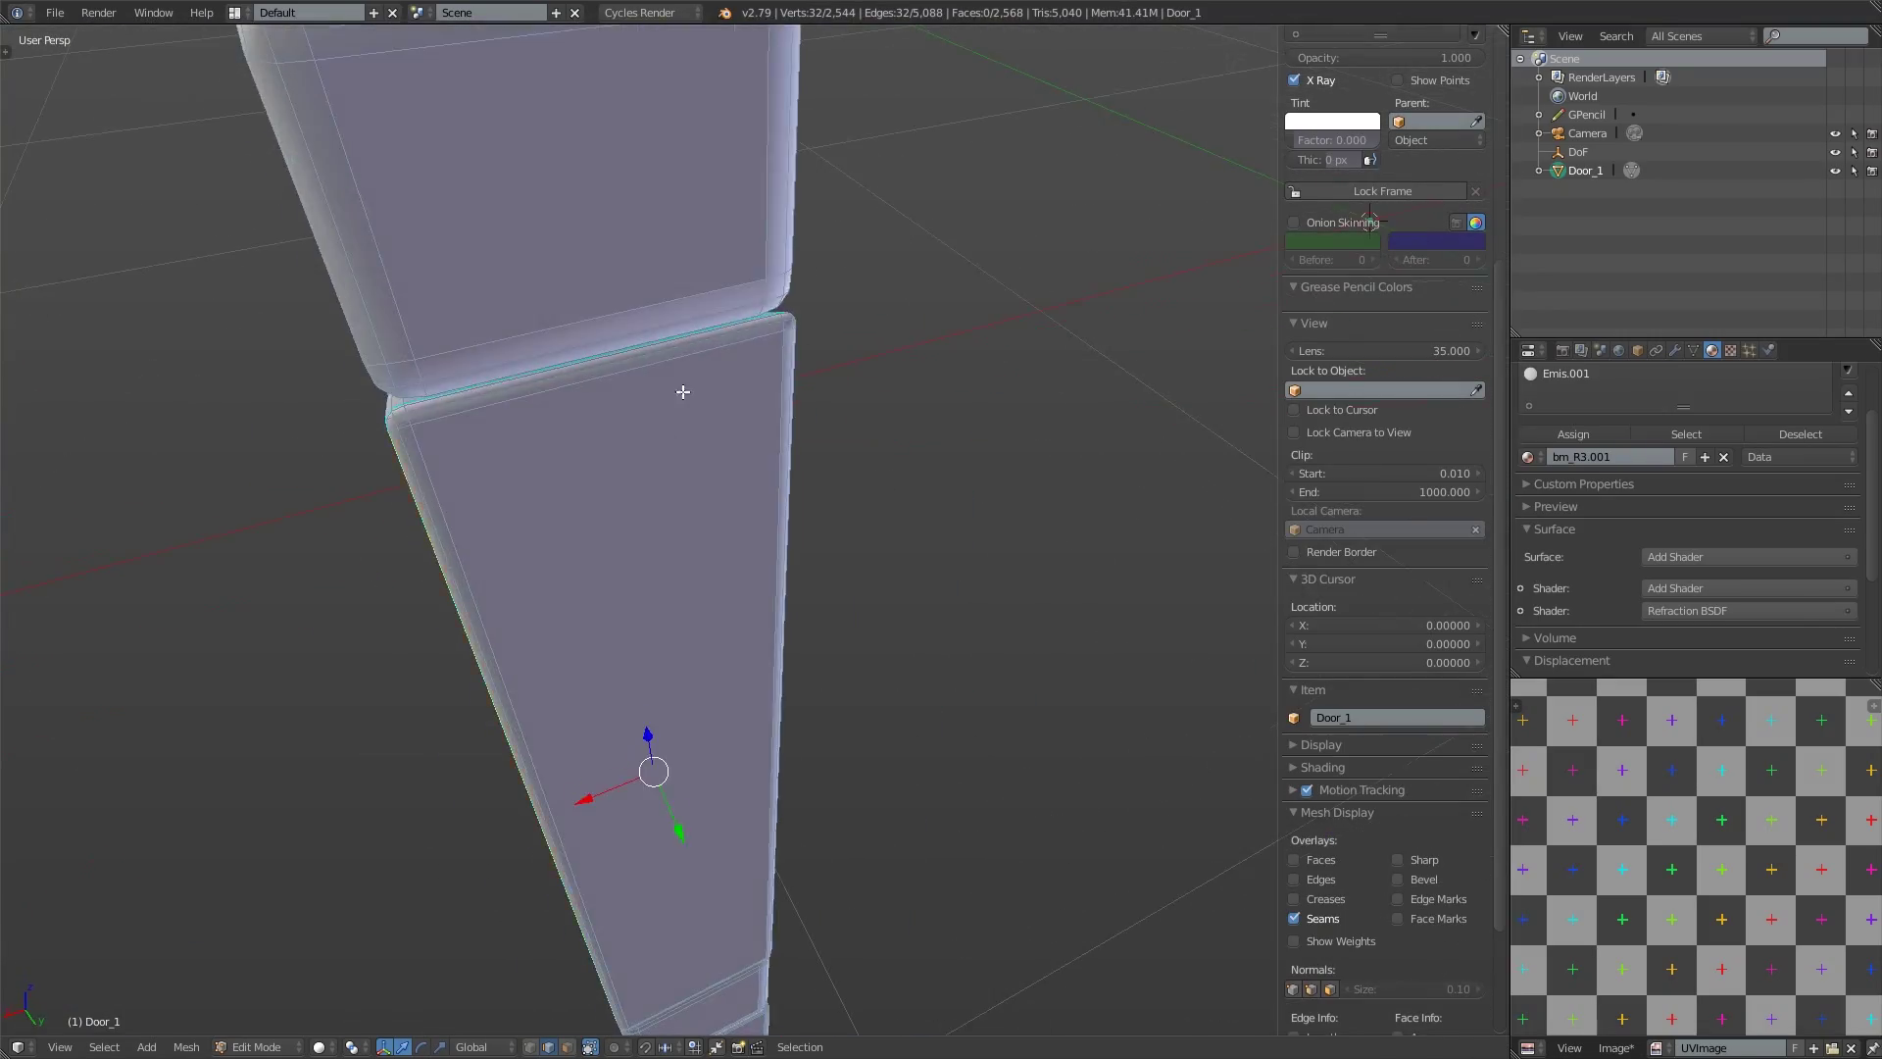
middle_drag(683, 391, 1151, 404)
shift+right_click(1152, 404)
mouse_move(954, 523)
middle_down()
mouse_move(803, 551)
mouse_move(922, 534)
middle_up()
middle_drag(792, 707, 1118, 682)
alt+shift+right_click(647, 315)
alt+shift+right_click(771, 426)
key(ctrl+e)
Step: Select further edge loops around the neighbouring Door_1 panels for seam marking
alt+right_click(725, 507)
alt+shift+right_click(1118, 681)
alt+right_click(933, 650)
middle_drag(933, 650, 778, 551)
alt+right_click(914, 477)
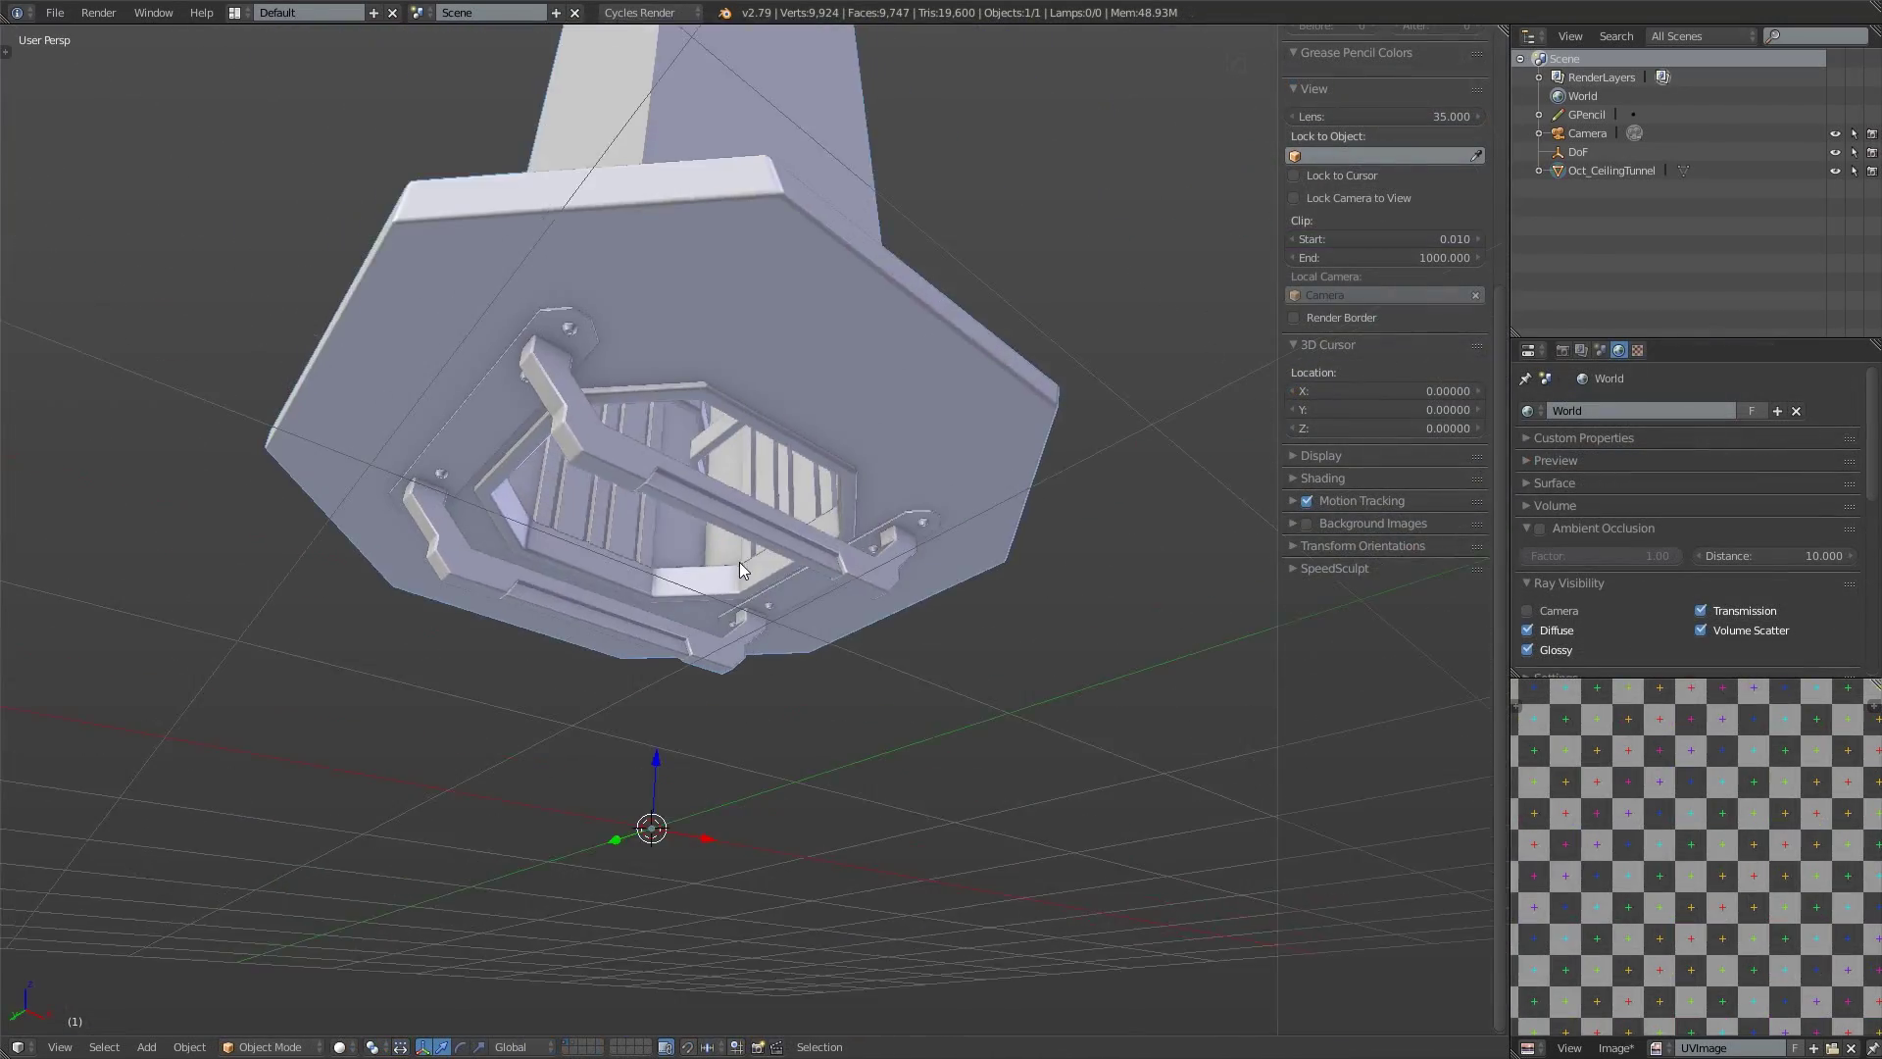
Step: Select the linked geometry of the Oct_CeilingTunnel's lower section, including the mounting plates of the hanging bars
middle_drag(739, 561, 688, 464)
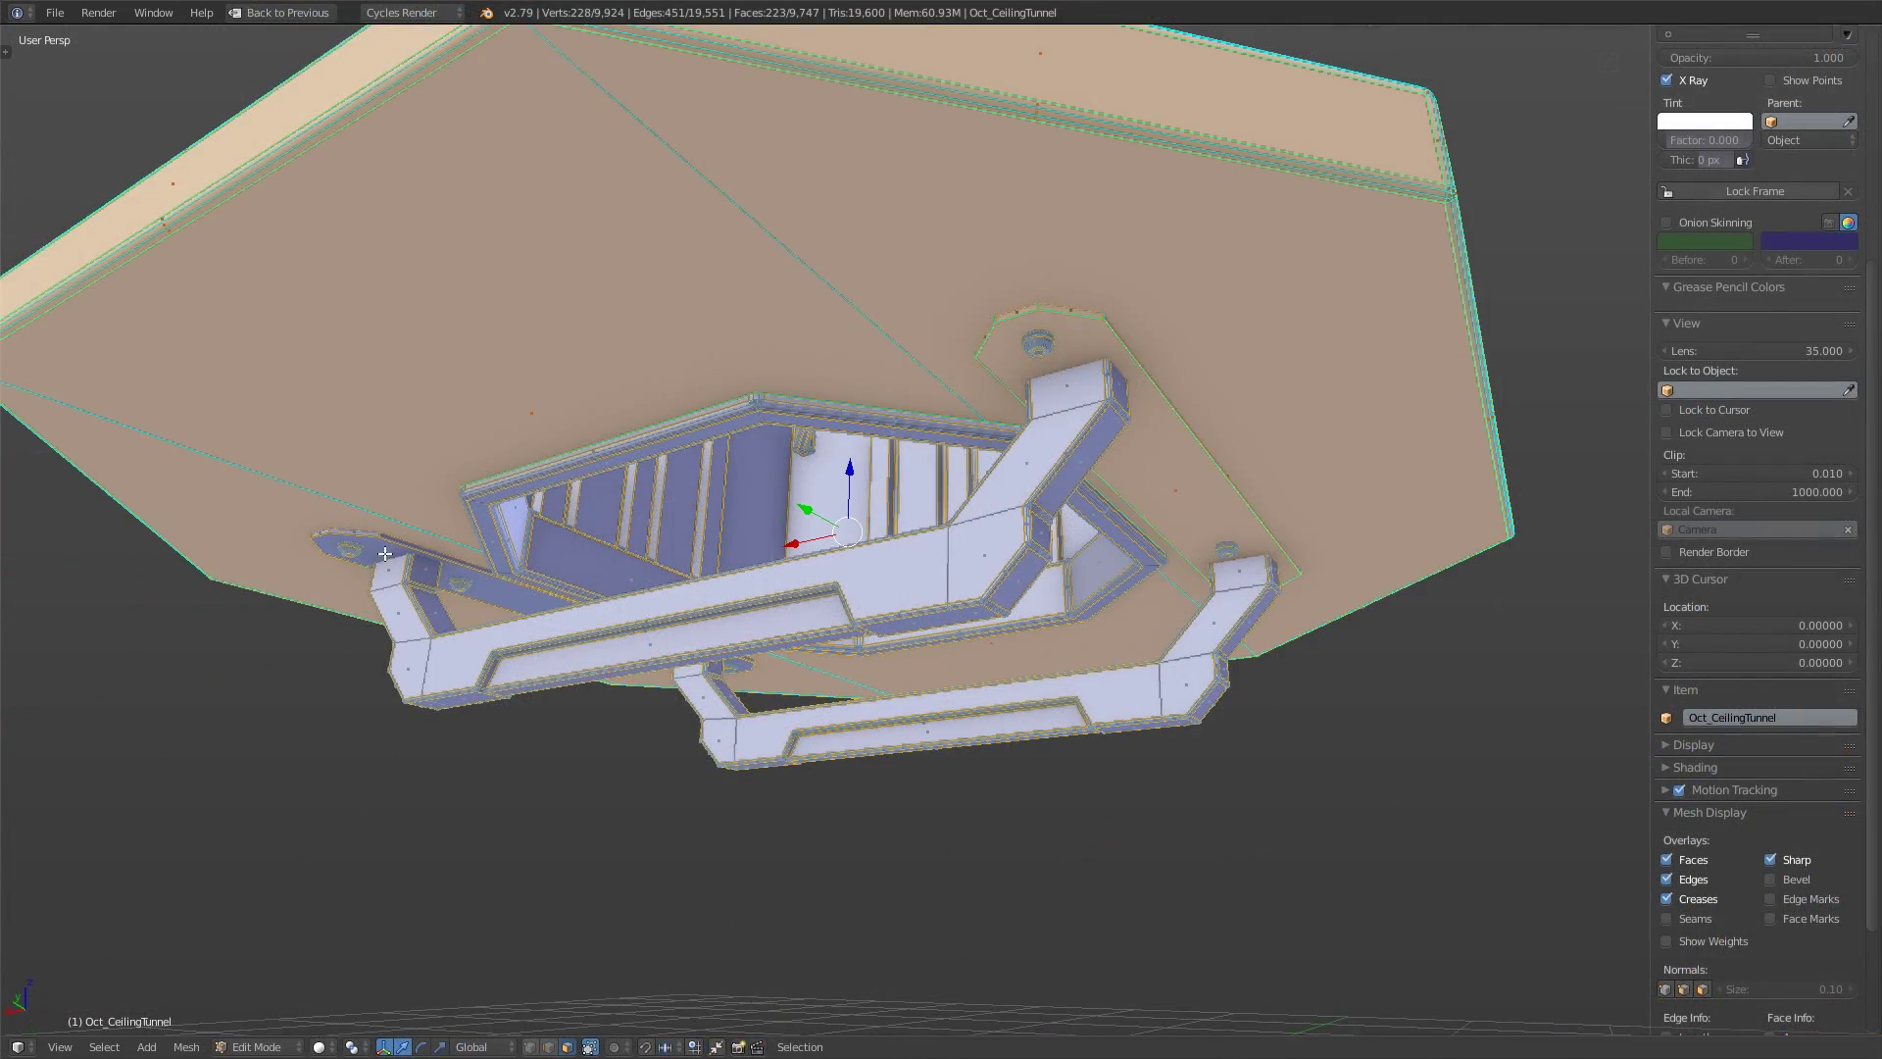
key(l)
middle_drag(384, 554, 898, 346)
middle_drag(1417, 499, 1408, 618)
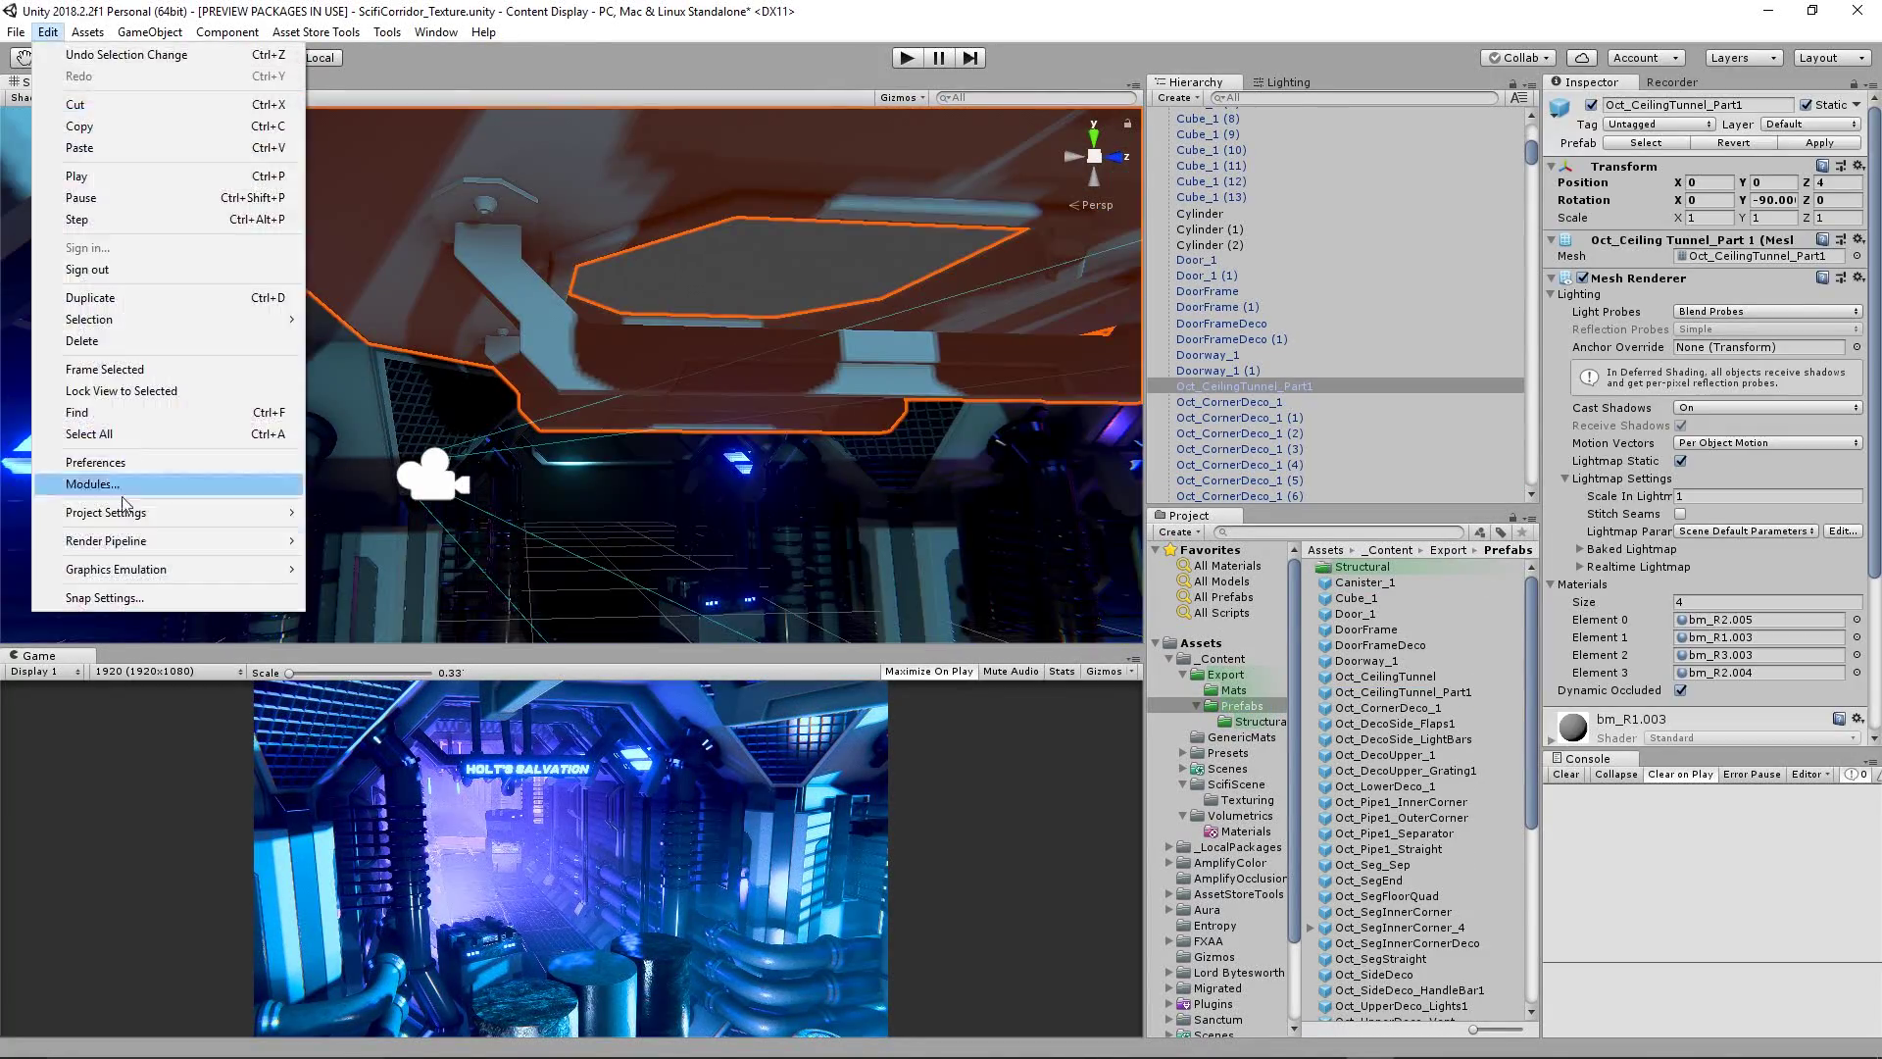
Step: Switch to Unity, open the snap settings and paste the copied transform values onto Oct_CeilingTunnel_Part2
click(59, 599)
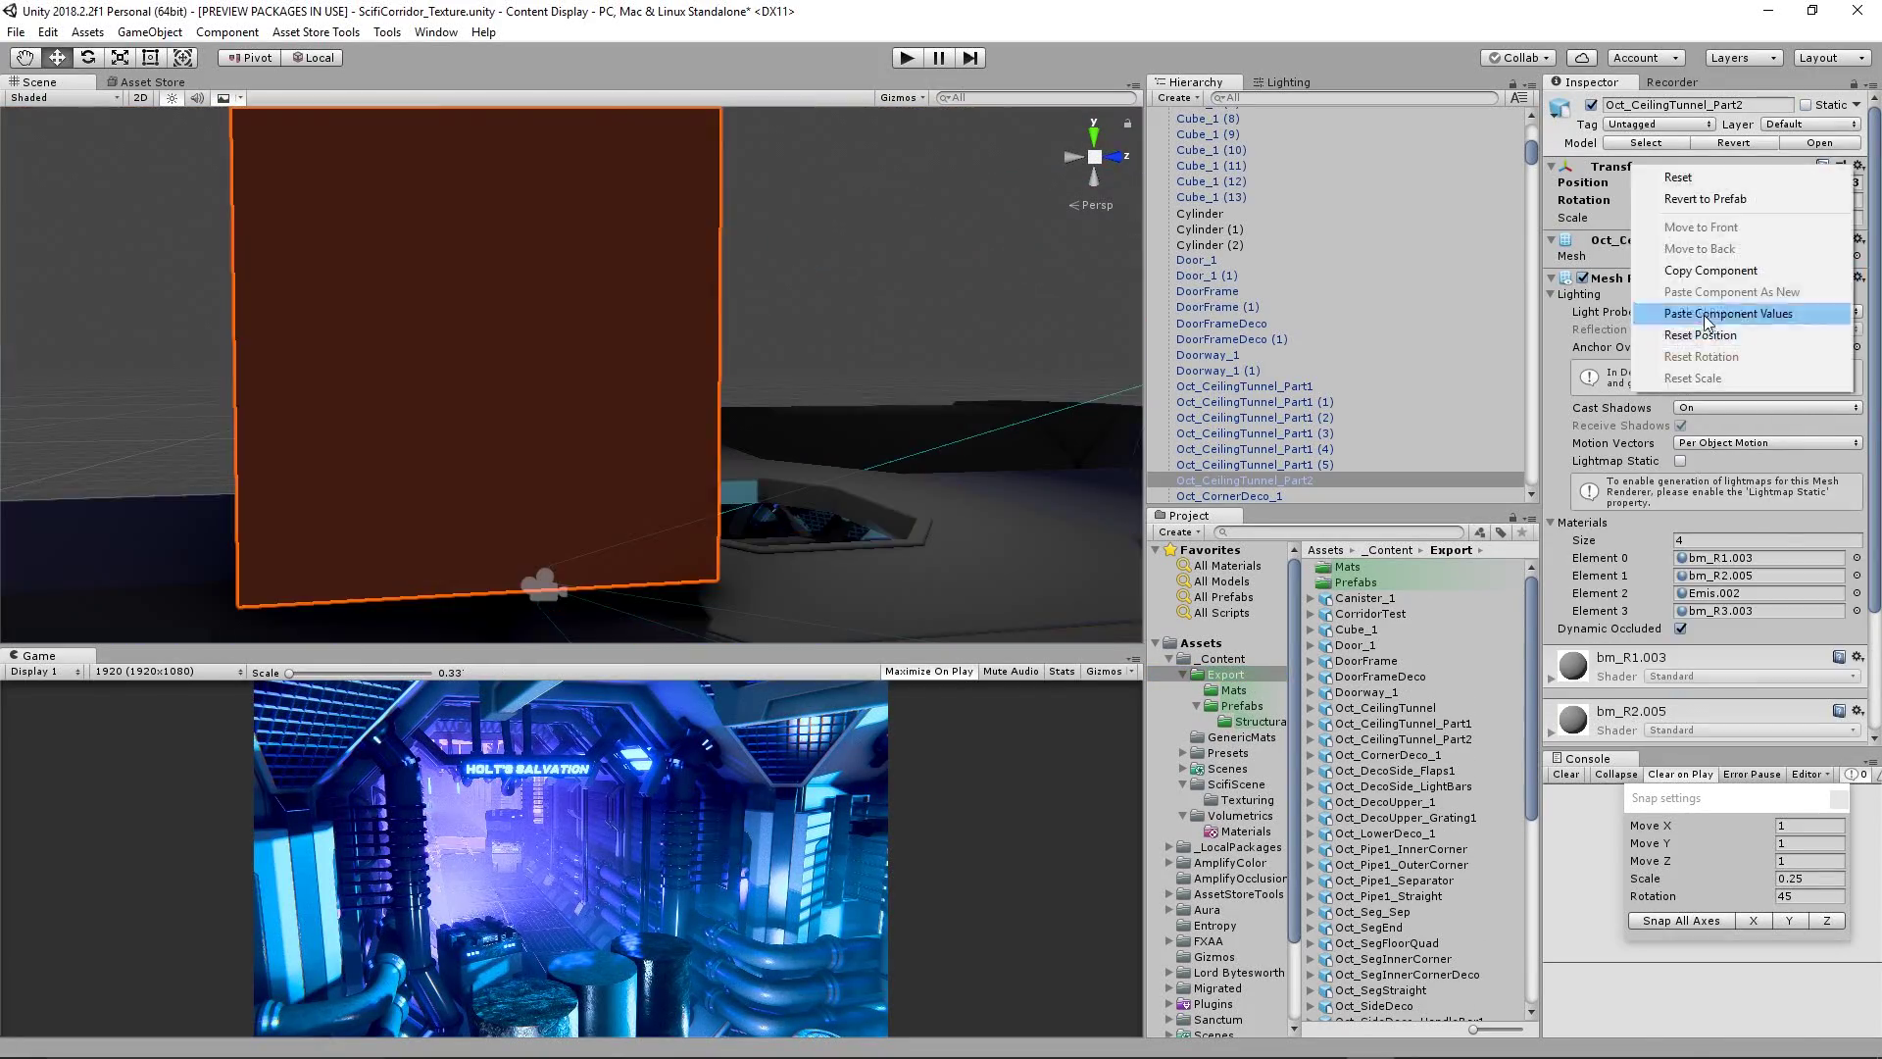
click(1706, 314)
Step: Make Oct_CeilingTunnel_Part2 a prefab in the Prefabs folder and check its placement in the enlarged Scene view
click(1242, 706)
drag(1401, 708, 816, 490)
scroll(816, 490, down, 3)
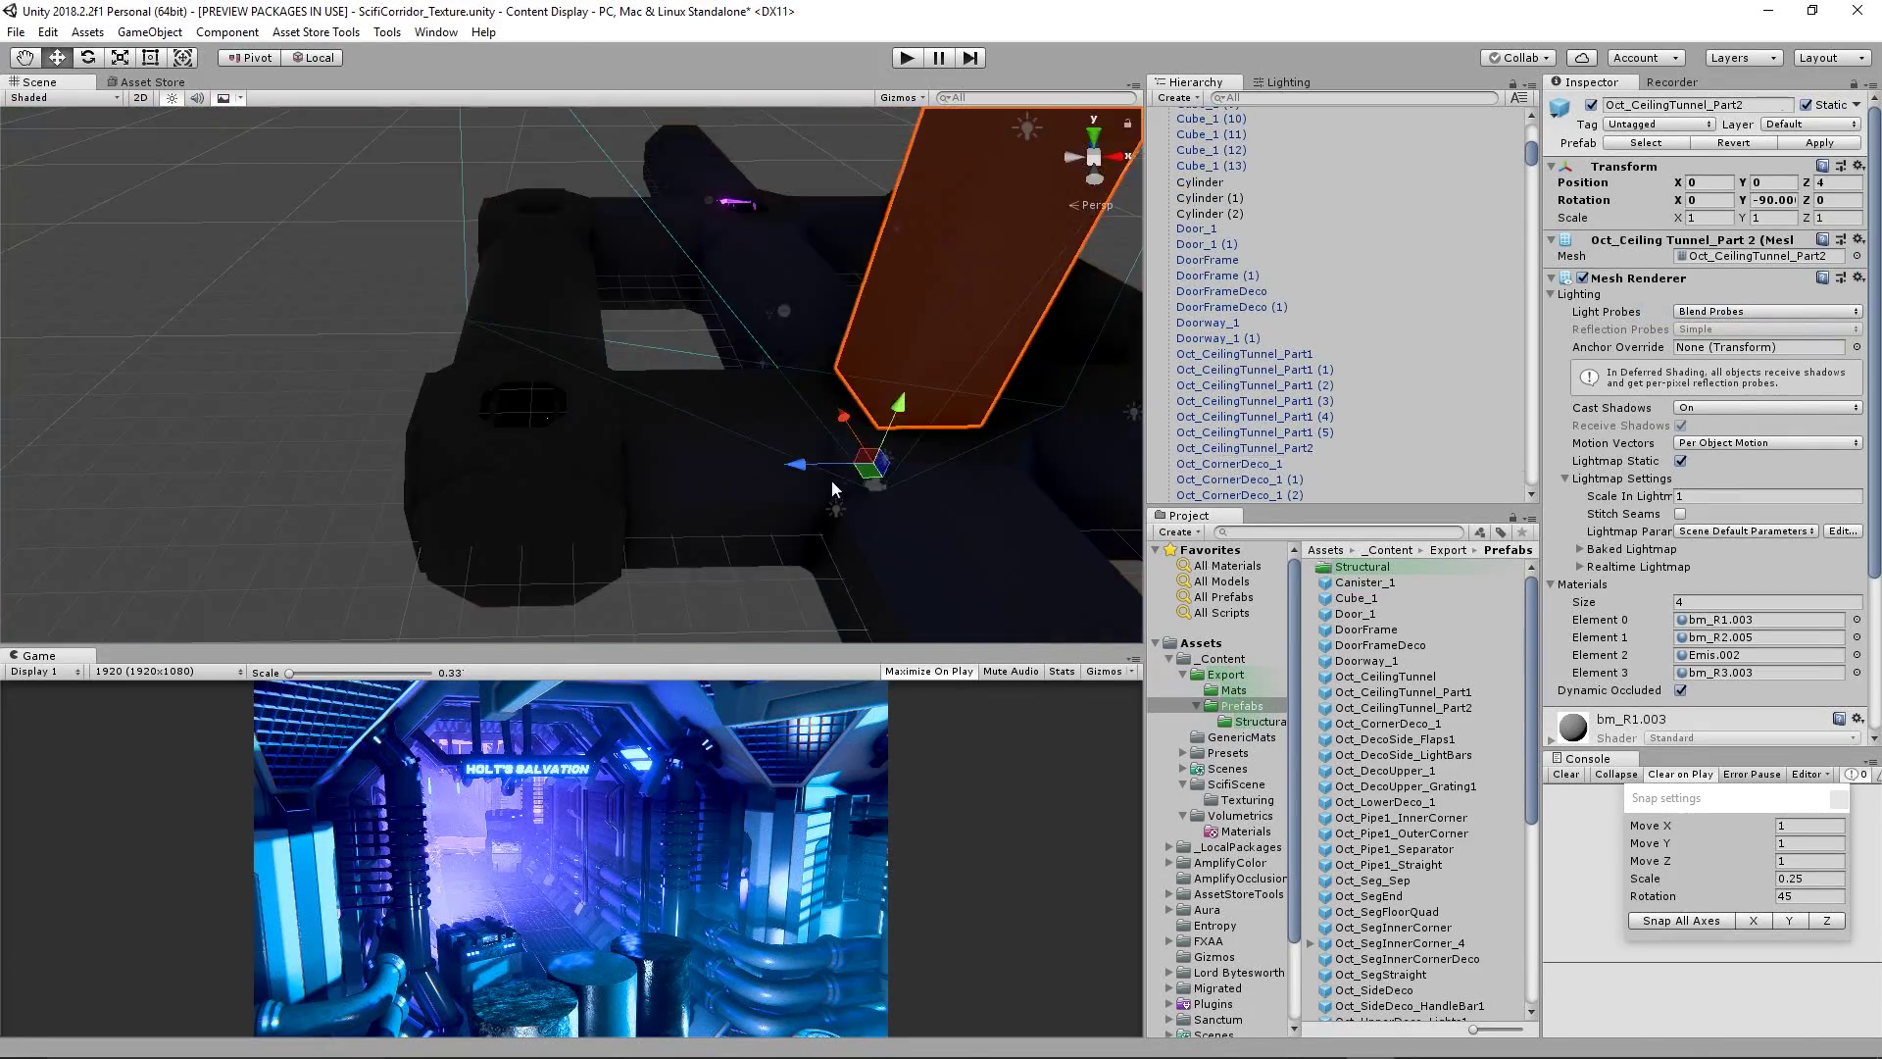
key(shift+space)
right_drag(844, 501, 977, 642)
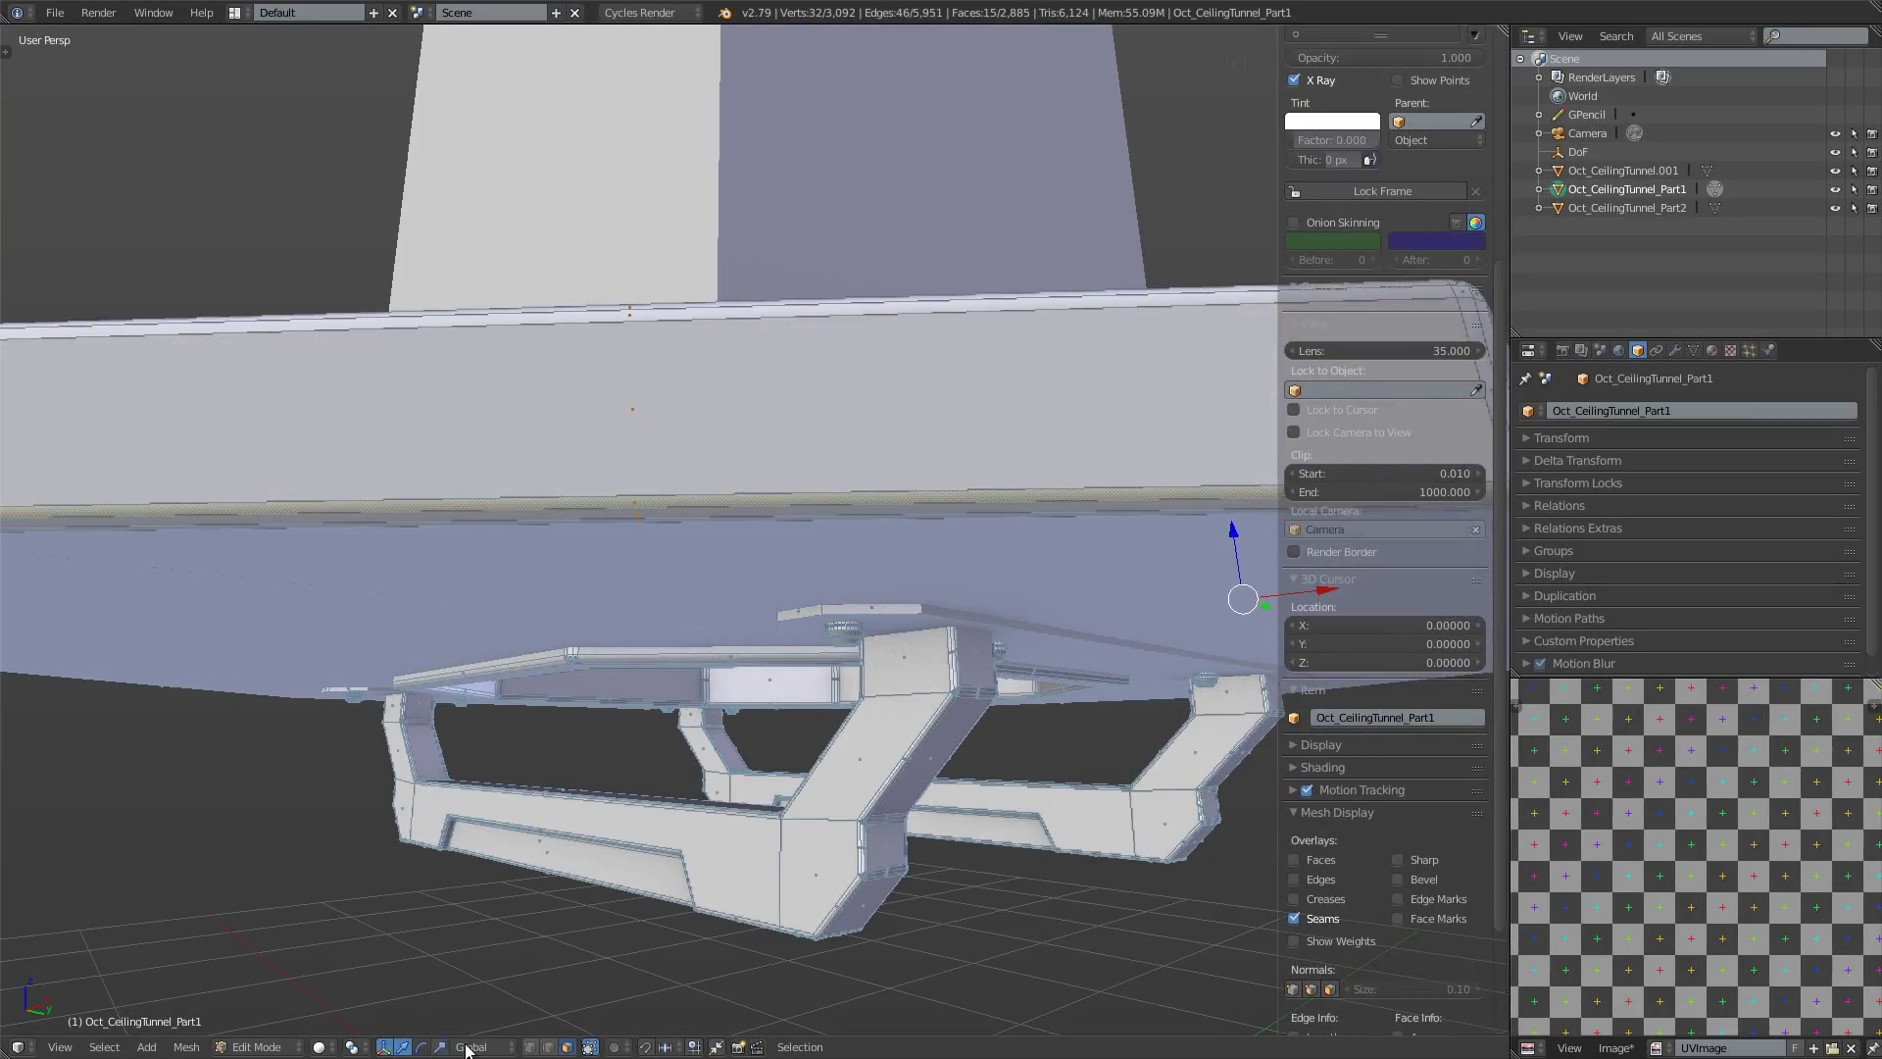
Step: Switch to Blender, check Oct_CeilingTunnel_Part1 in wireframe and move its selected faces
key(z)
key(z)
middle_drag(782, 548, 785, 1000)
key(g)
middle_drag(855, 619, 855, 432)
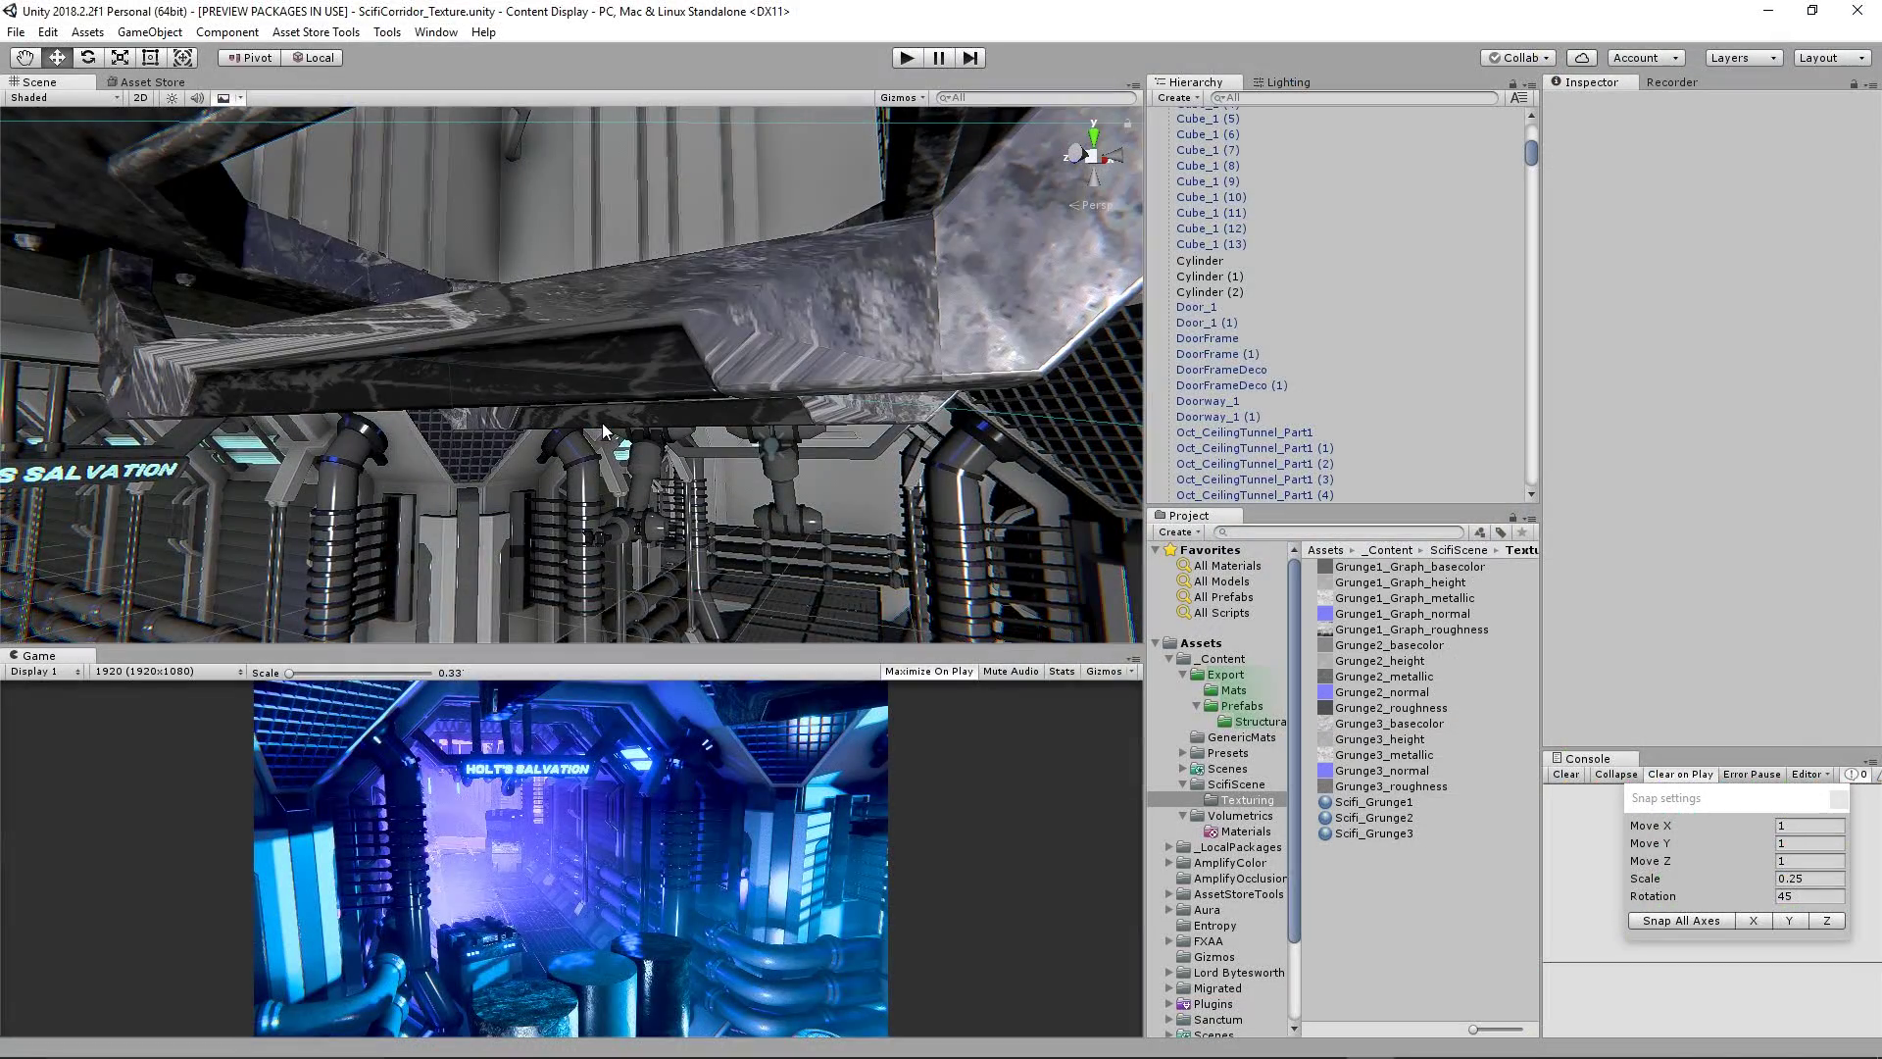
Step: Inspect the texture on the ceiling tunnel's hanging bar in Unity and the bar's long front face in Blender
alt+drag(603, 429, 927, 407)
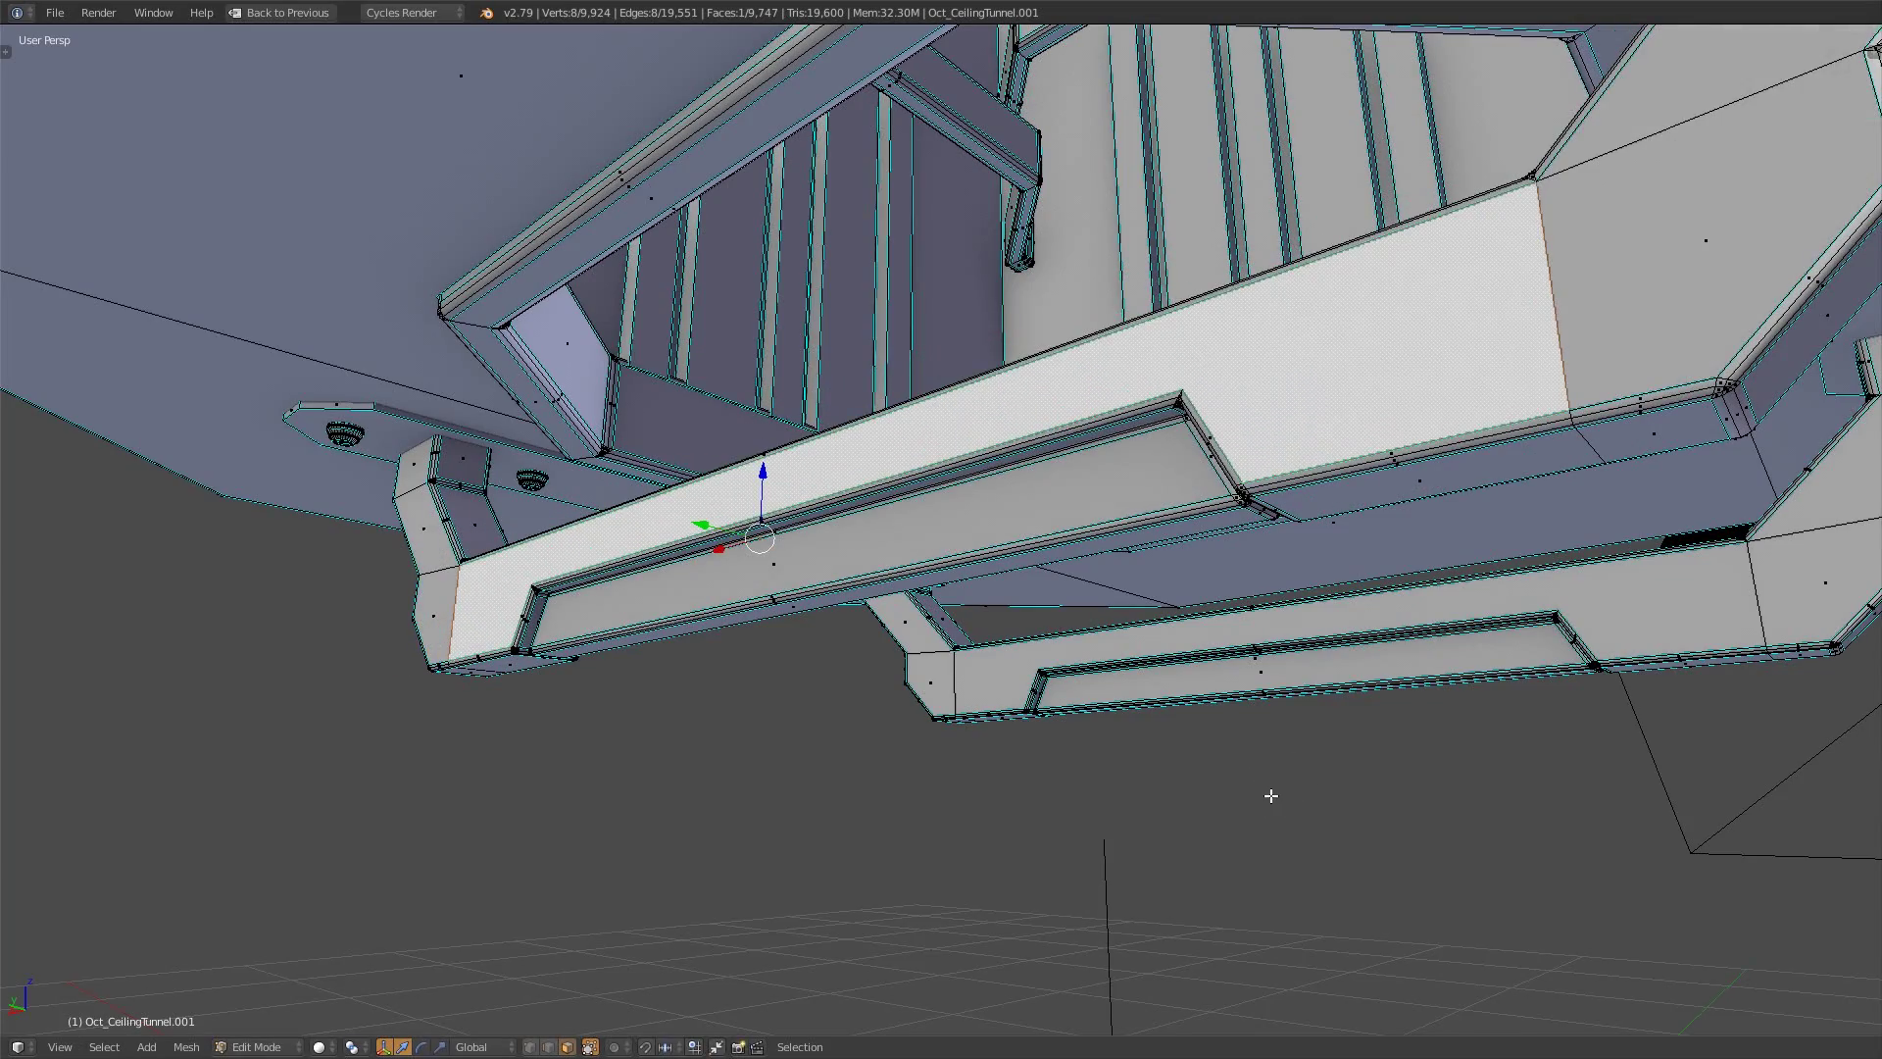
mouse_move(1191, 828)
middle_down()
mouse_move(1307, 827)
mouse_move(1254, 830)
mouse_move(1248, 760)
mouse_move(1216, 803)
middle_up()
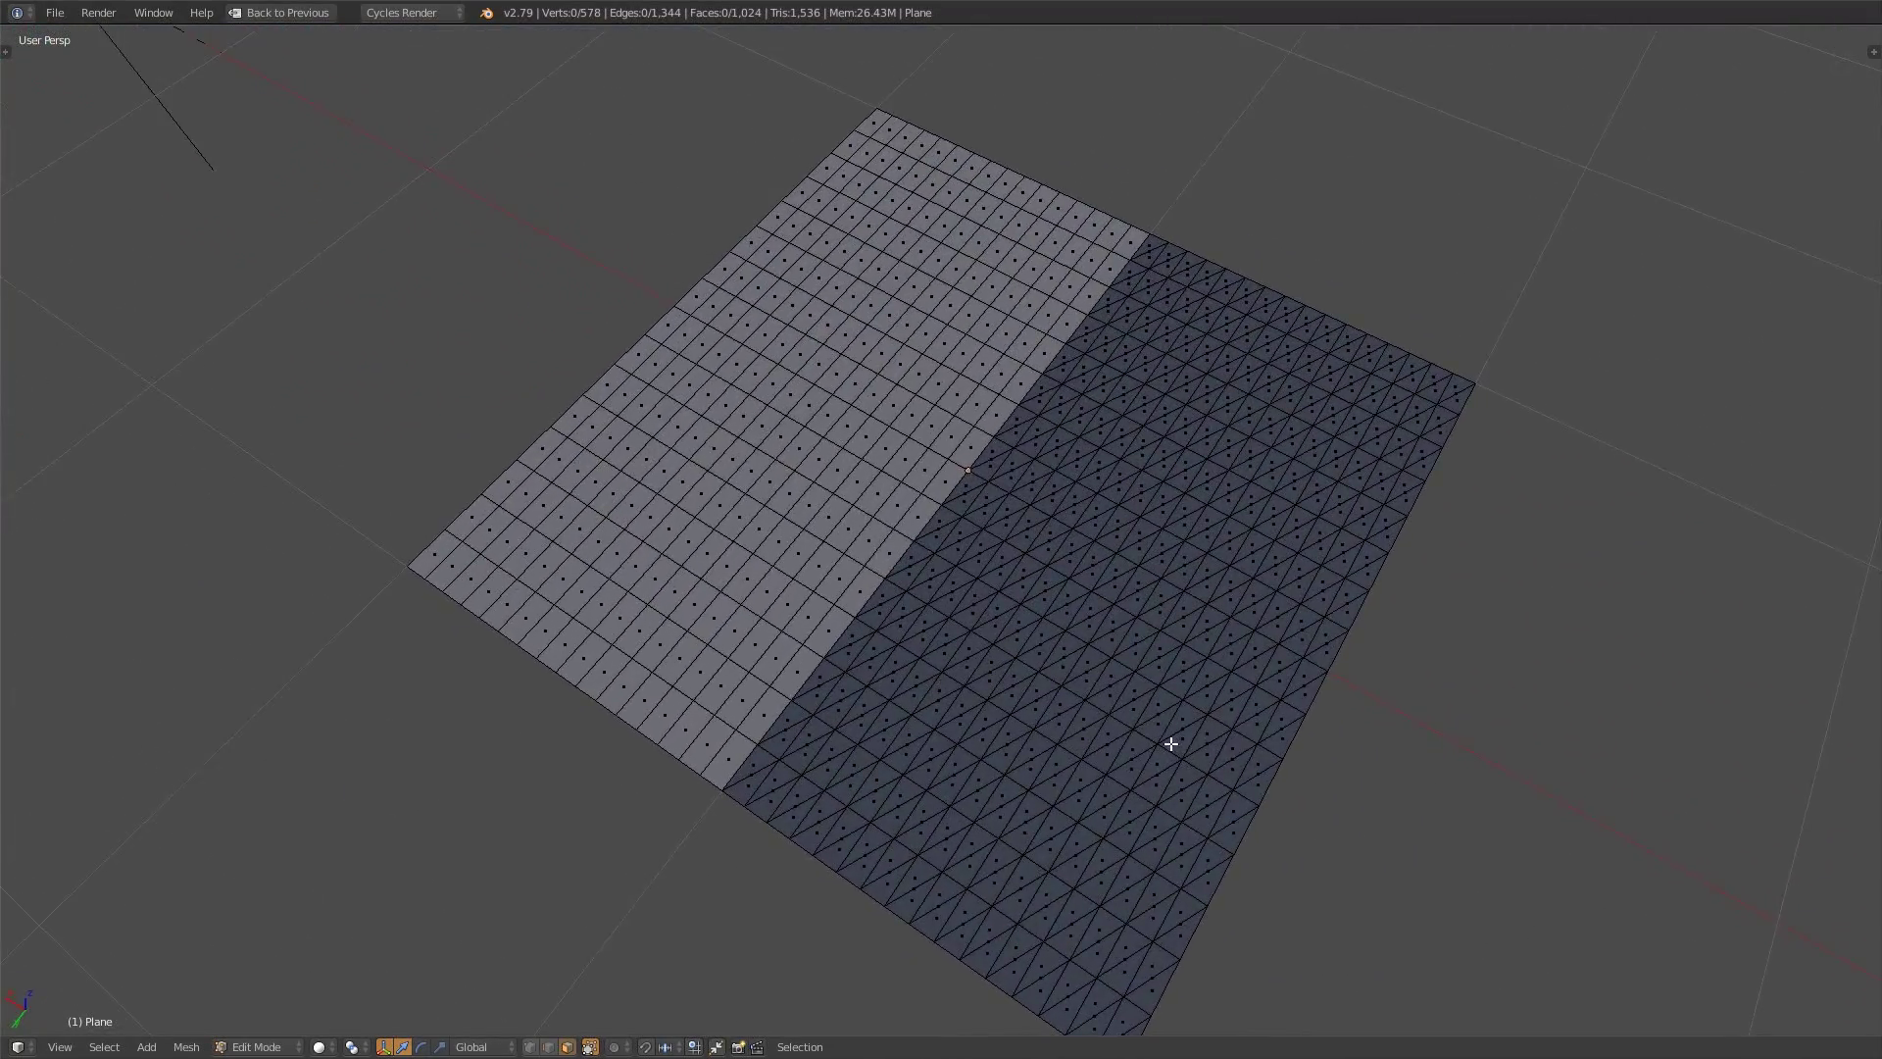
Step: Compare the quad and triangle topology on the sample plane by selecting individual faces and a column of quads
middle_drag(1170, 744, 1240, 731)
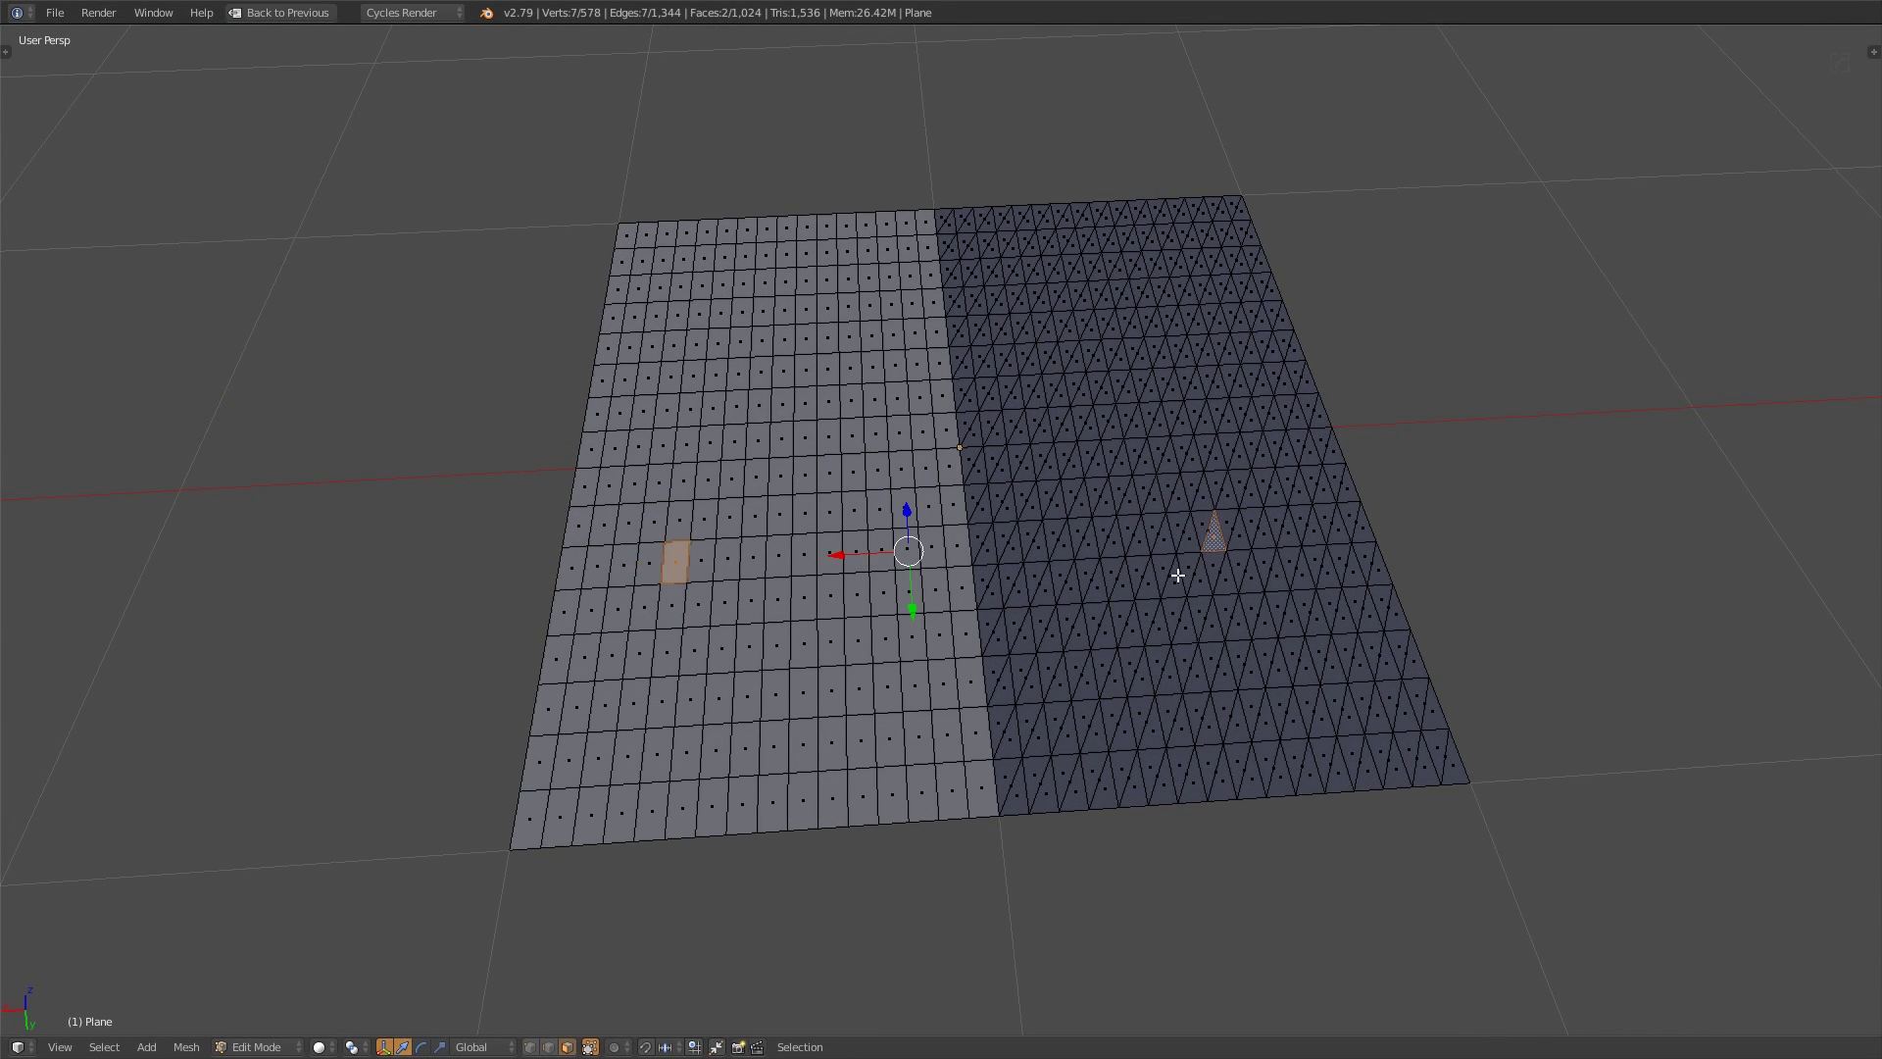
middle_drag(1169, 584, 1138, 621)
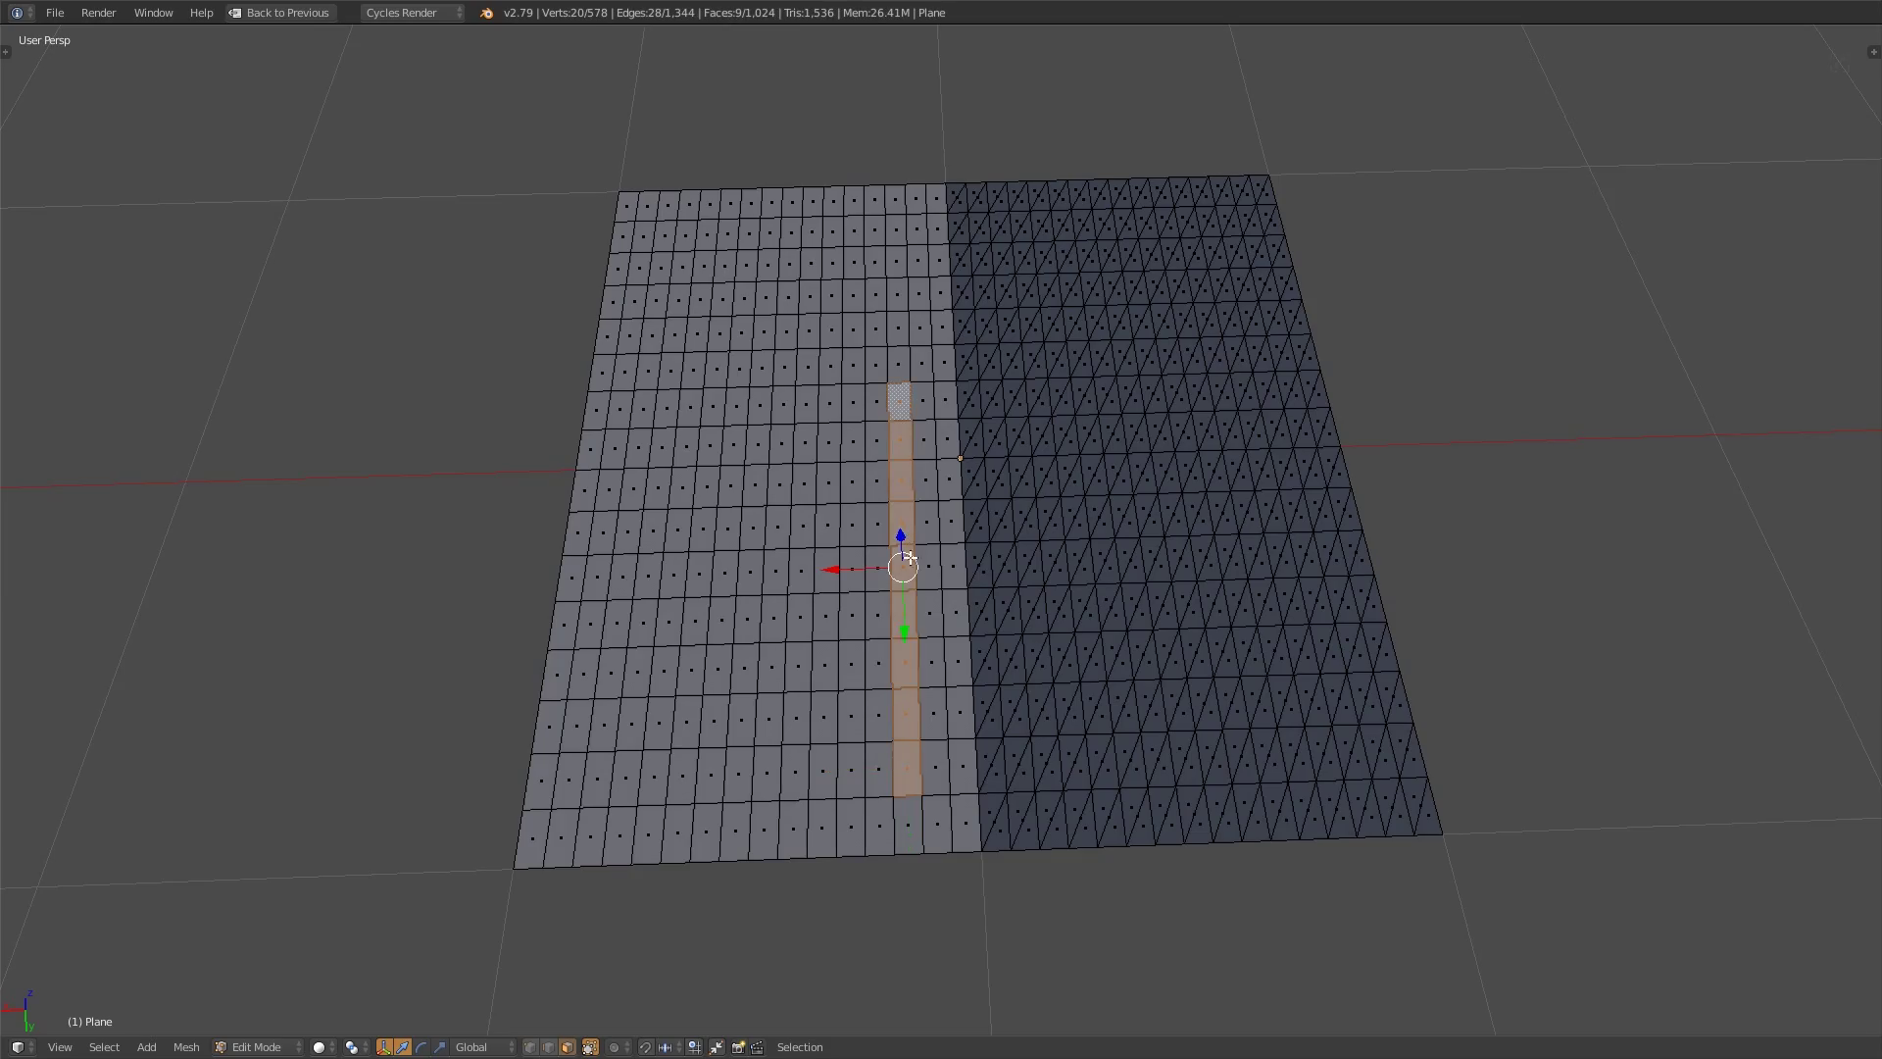
middle_drag(913, 580, 948, 626)
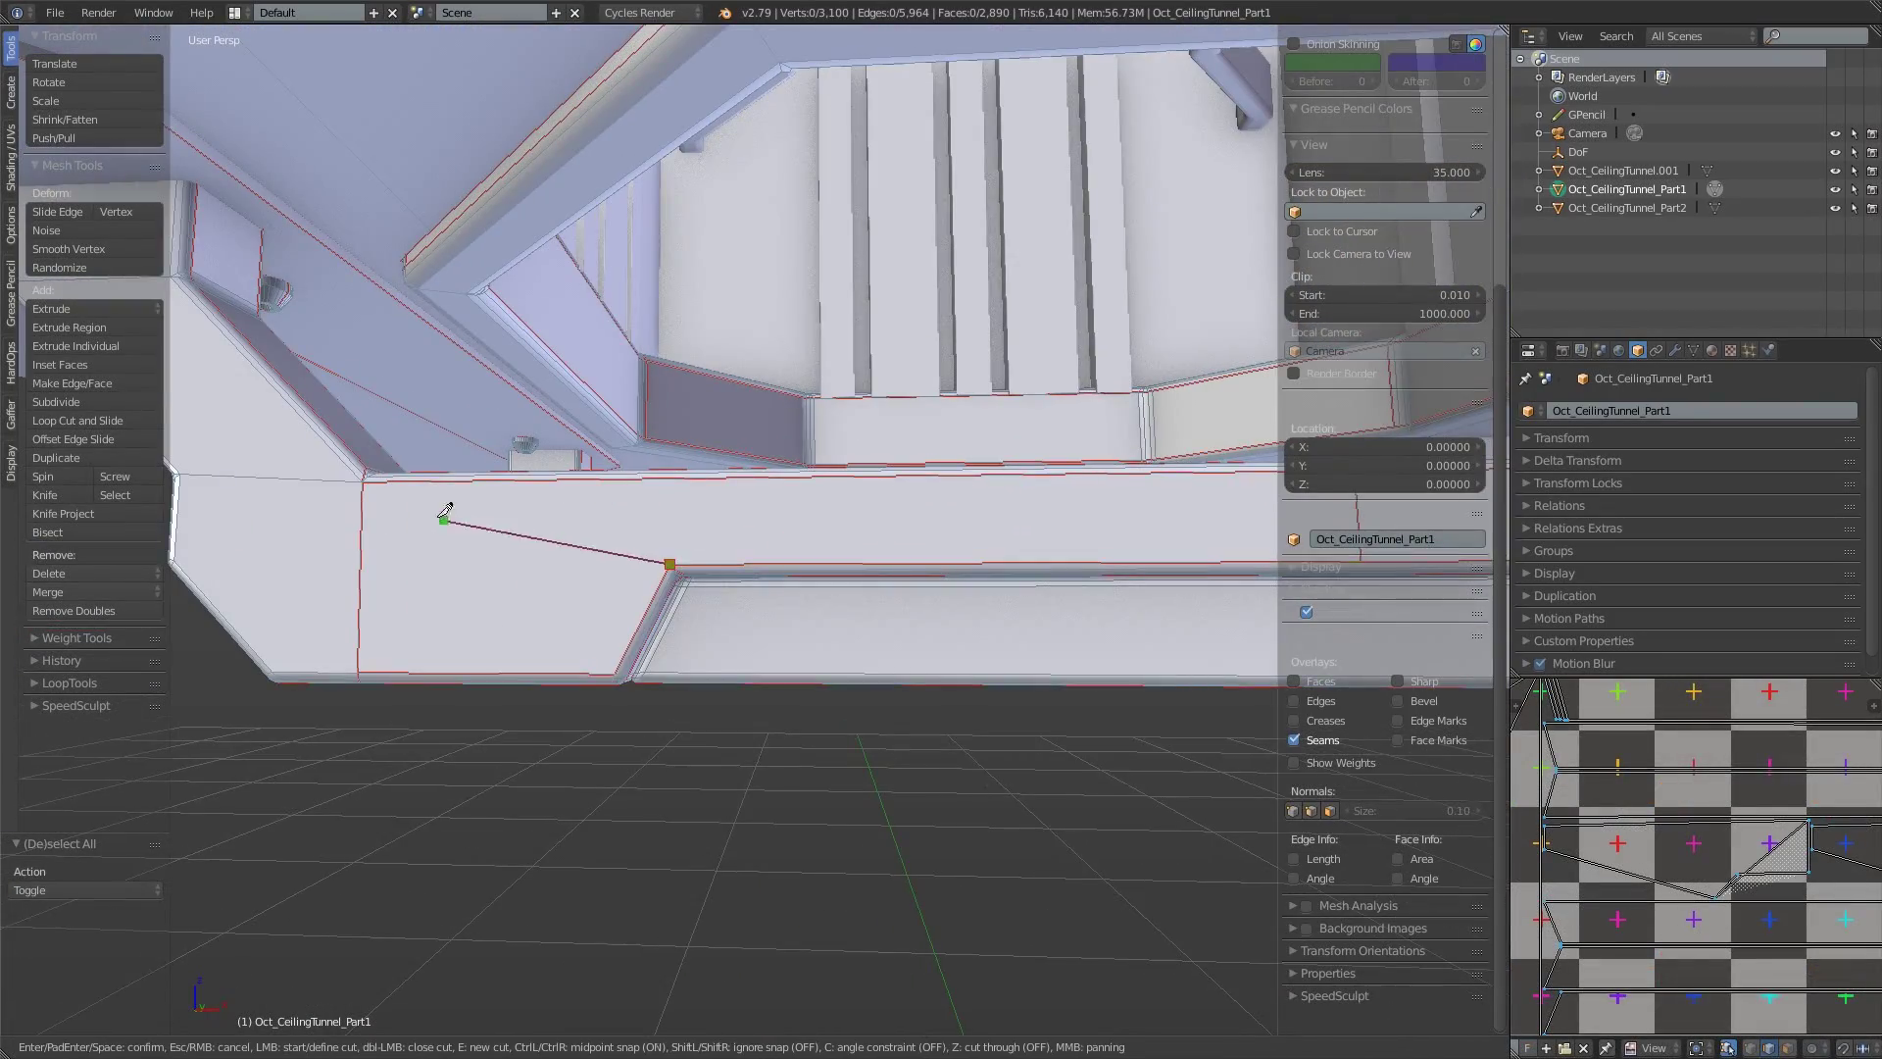
Step: Knife-cut the front face of the Oct_CeilingTunnel_Part1 hanging bar from the recess corner toward the bar's end
mouse_move(660, 559)
middle_down()
mouse_move(862, 521)
mouse_move(693, 575)
middle_up()
scroll(738, 628, up, 3)
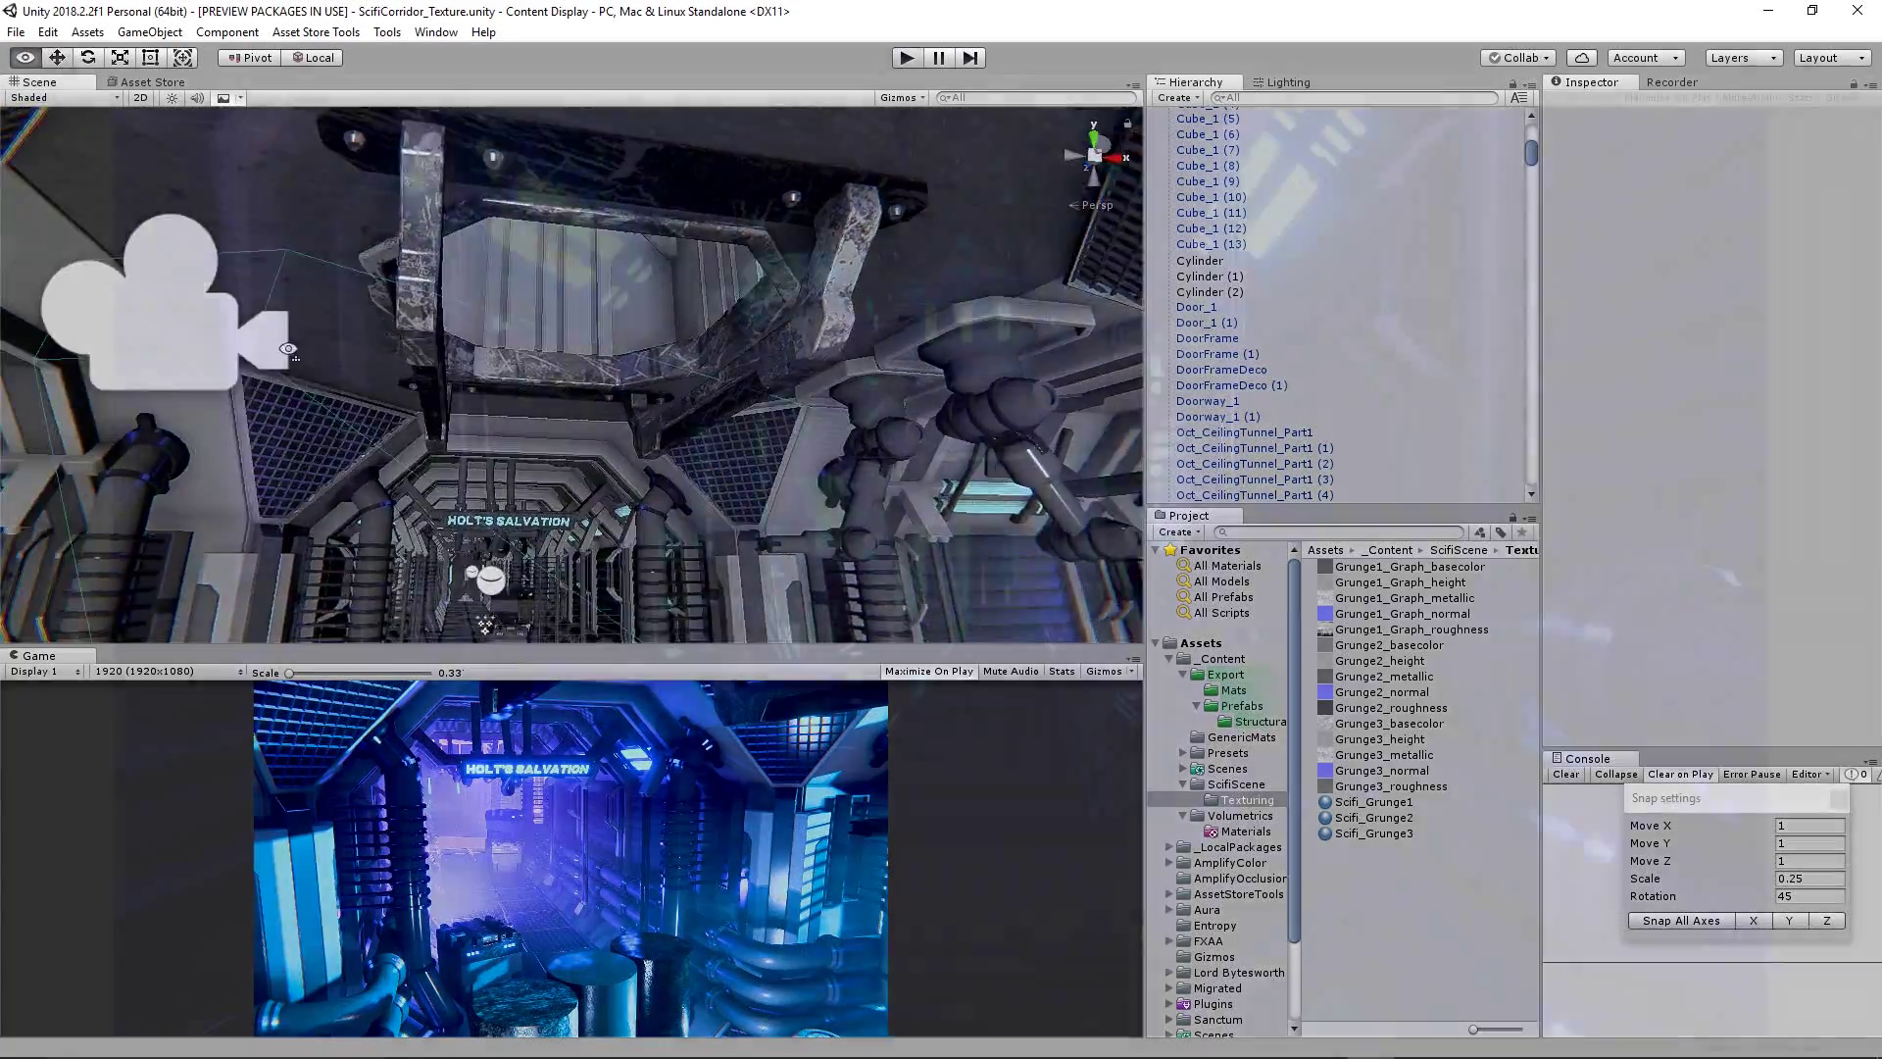
Step: Switch to Unity and play the scene to view the textured ceiling tunnel
key(ctrl+p)
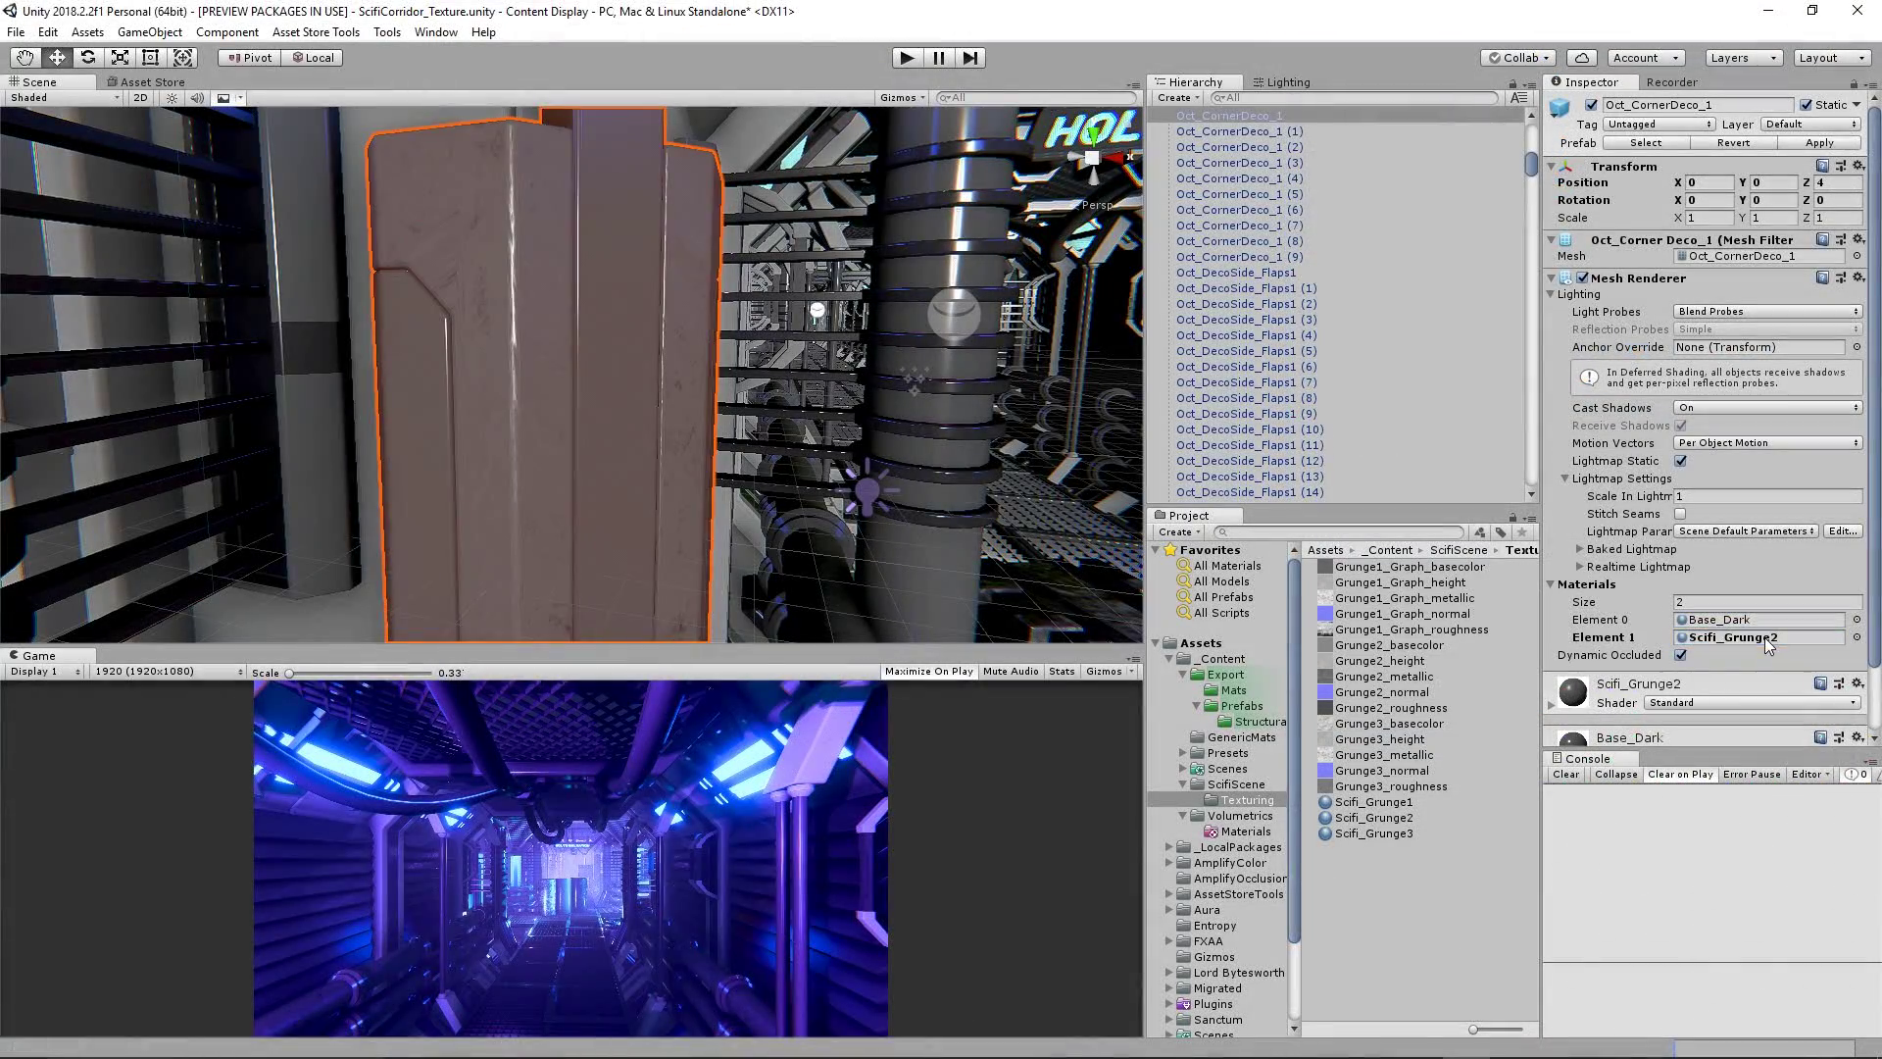
Step: Switch to Blender and move single linked flaps of Oct_DecoSide_Flaps1 vertically along Z, one of them by -0.200
right_drag(834, 446, 834, 446)
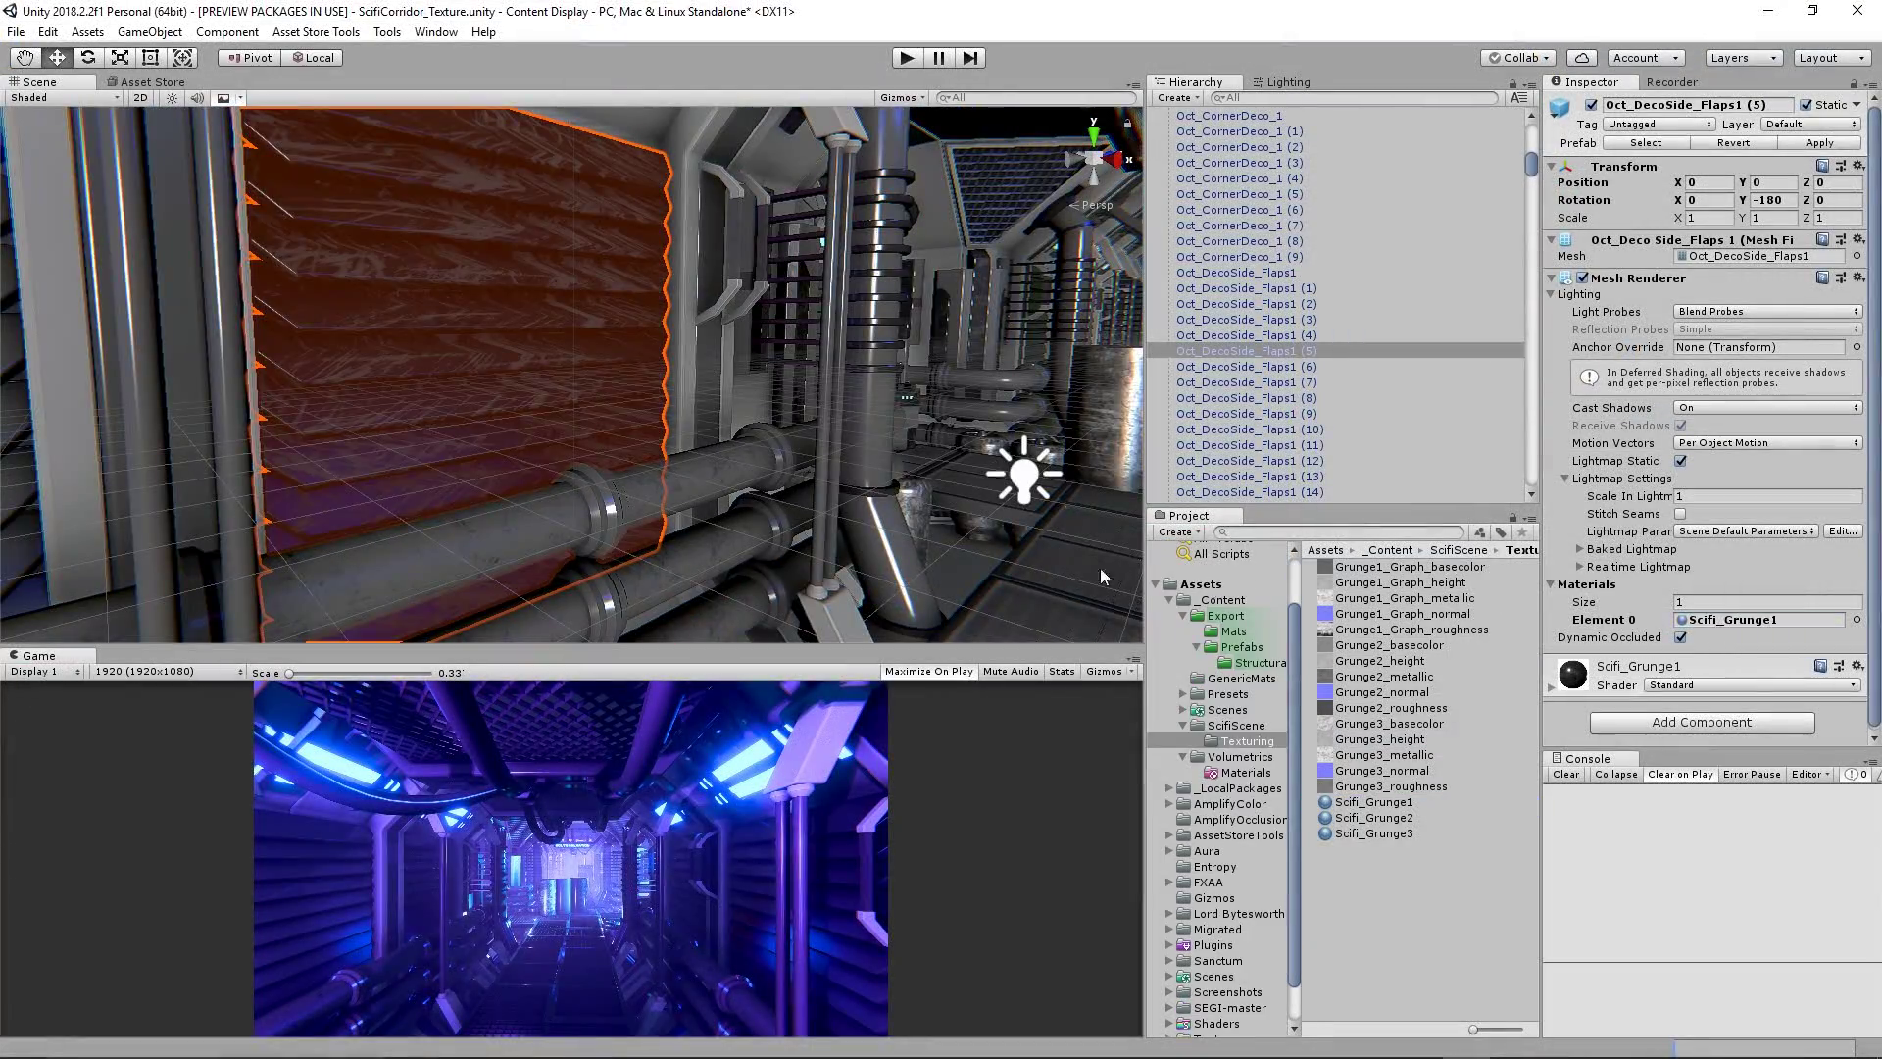
right_drag(1099, 567, 778, 559)
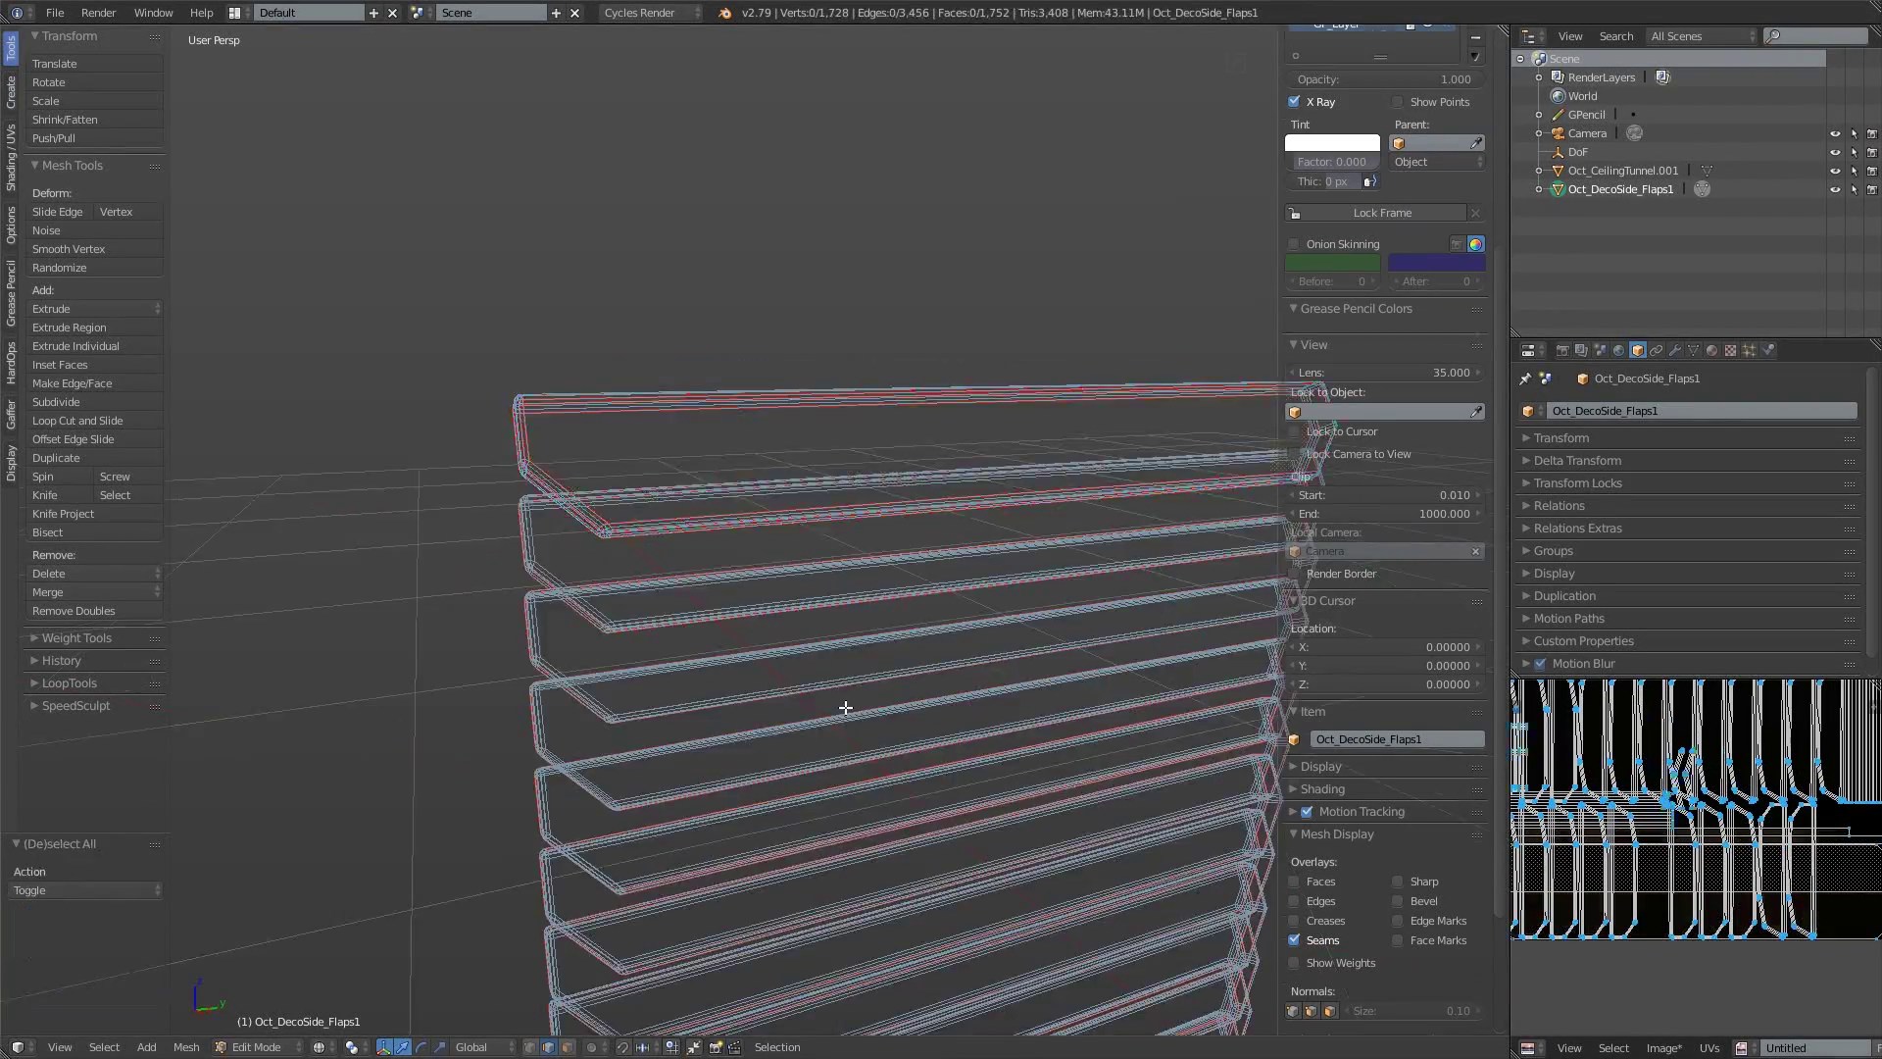
key(l)
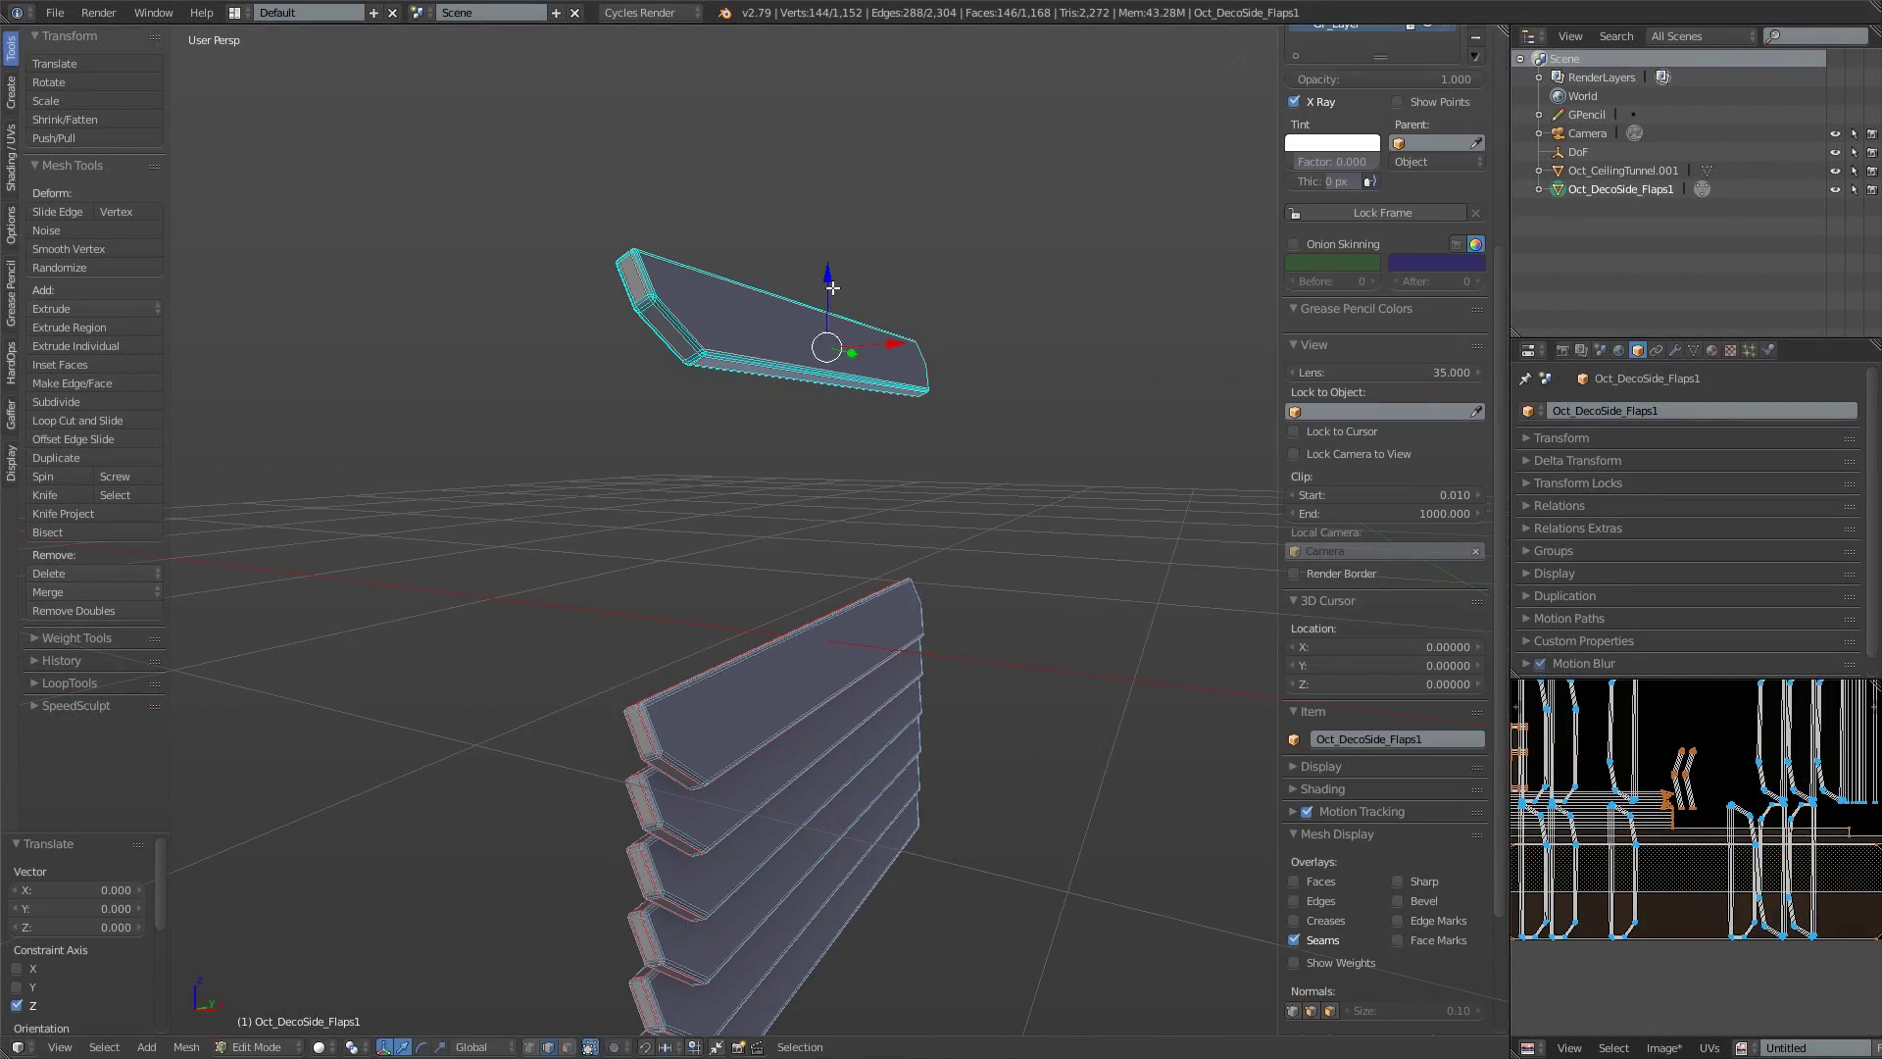
key(KP_1)
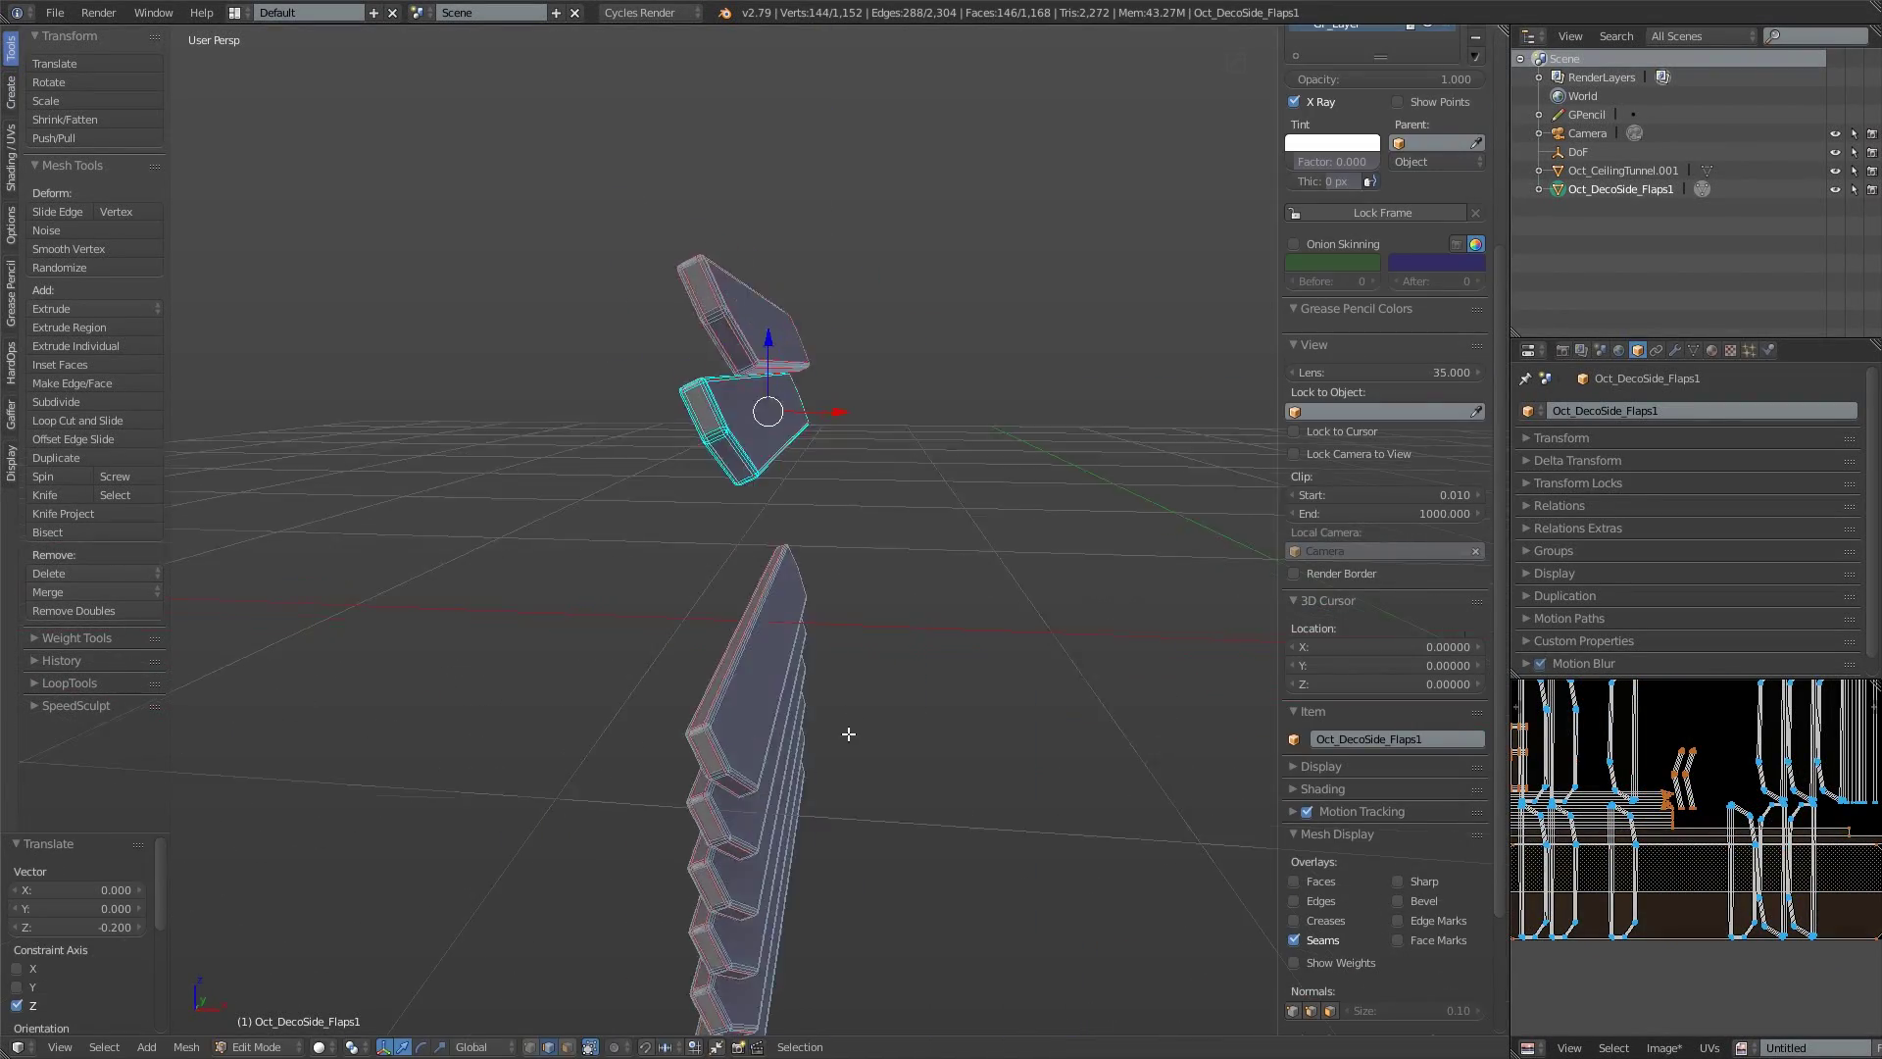
key(g)
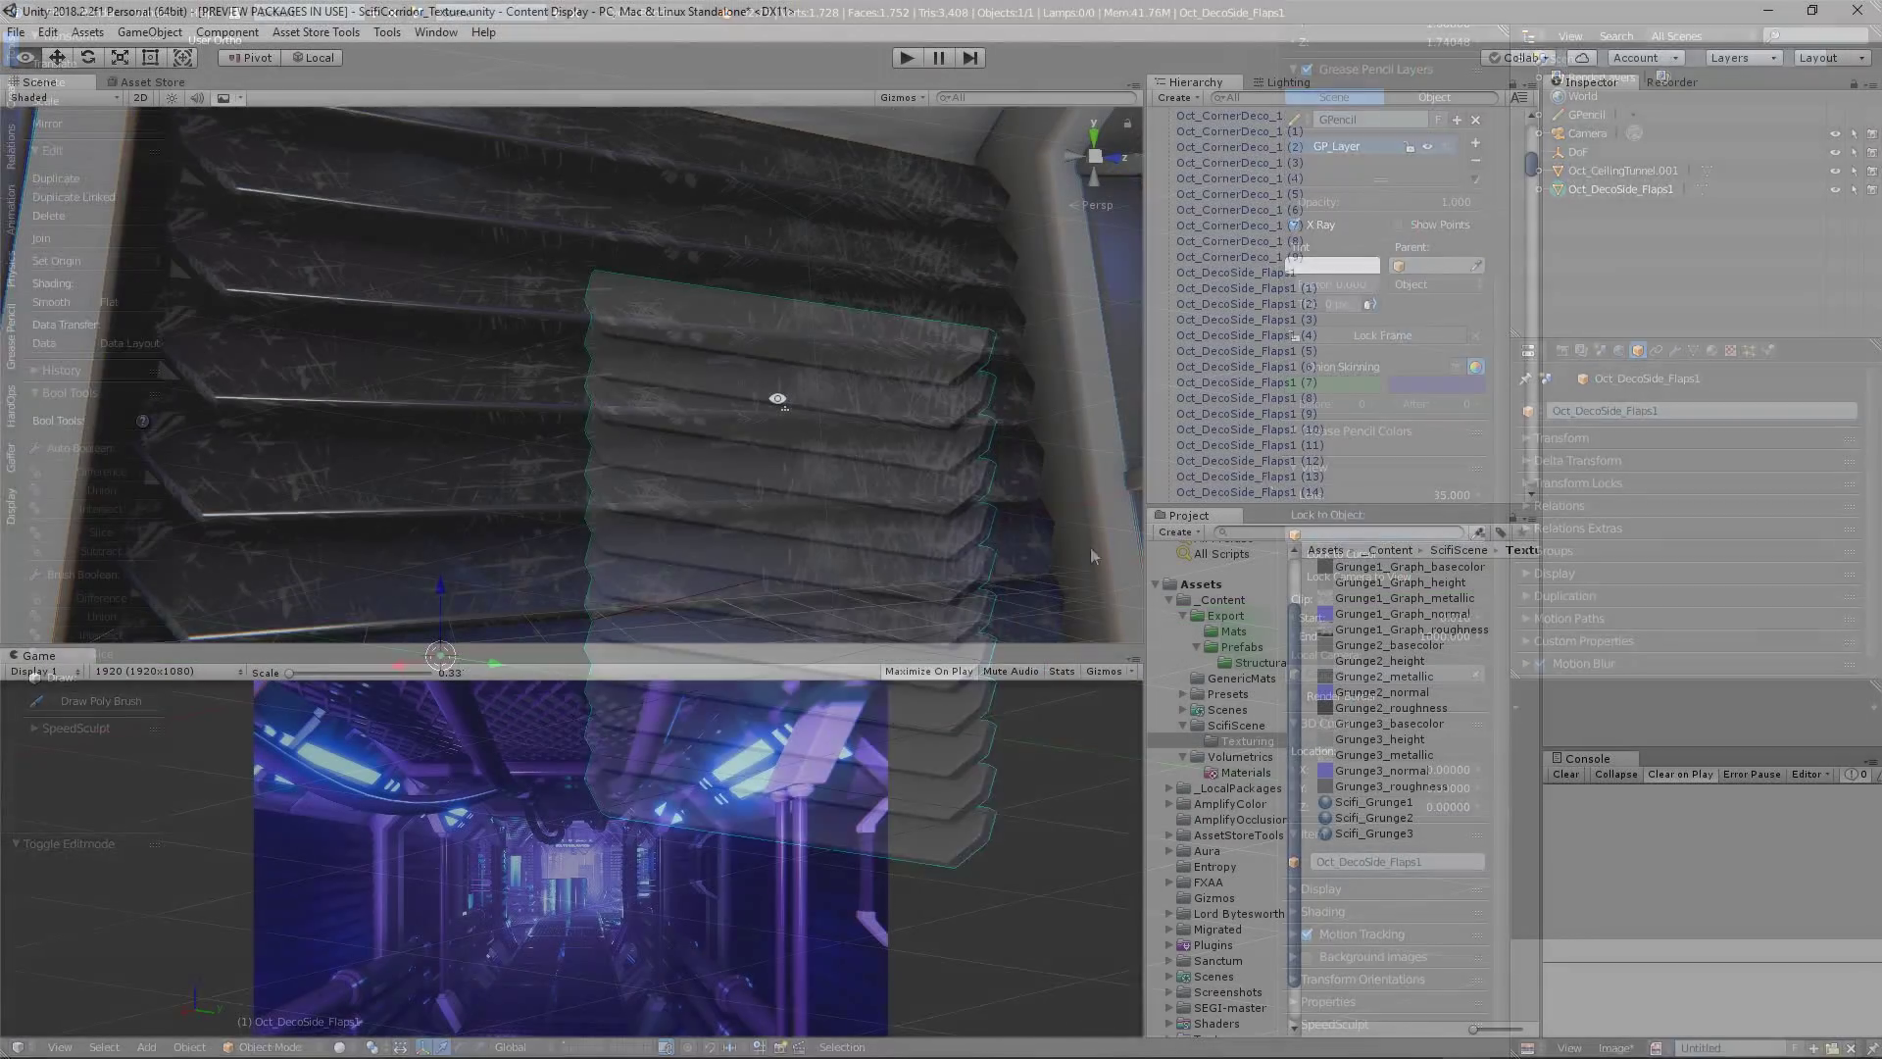
Step: Switch to Unity, inspect the grunge texture on the side flaps, maximize the corridor scene view and play the scene
alt+drag(779, 392, 530, 435)
middle_drag(529, 435, 449, 437)
alt+drag(449, 437, 983, 575)
key(shift+space)
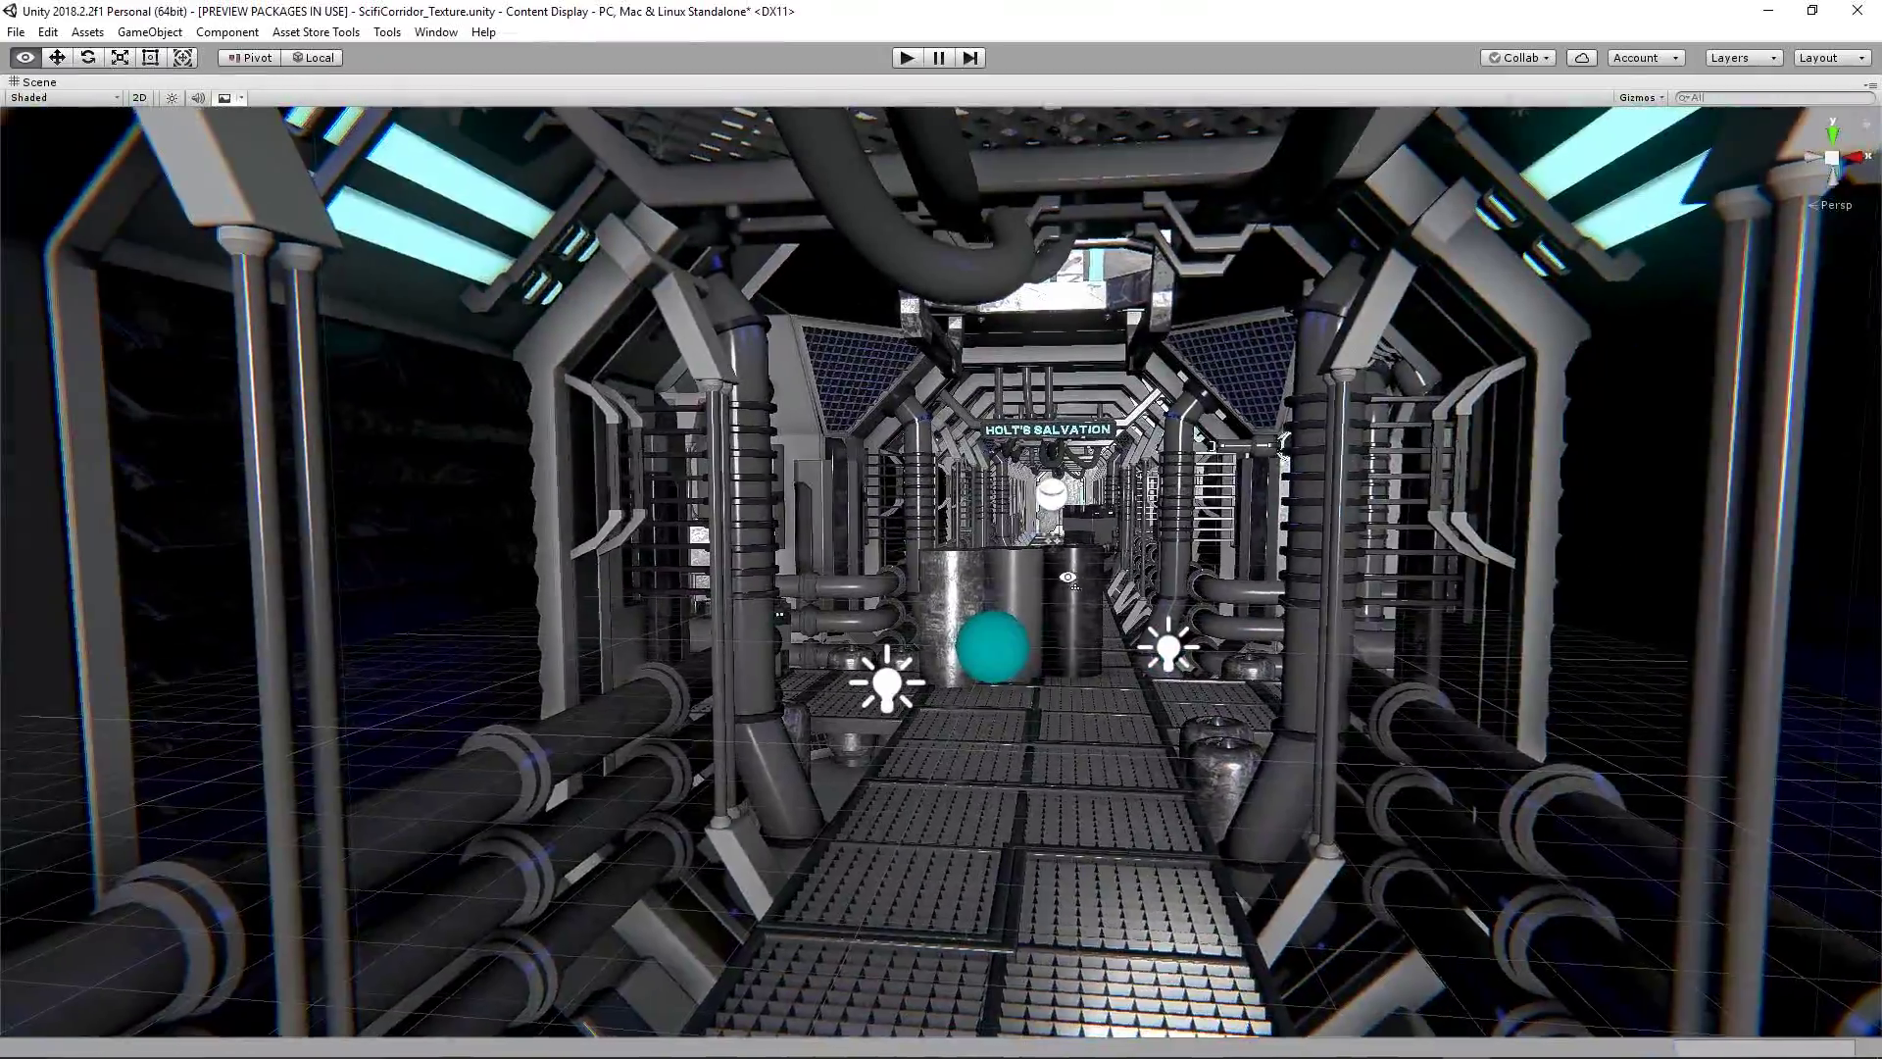
key(ctrl+p)
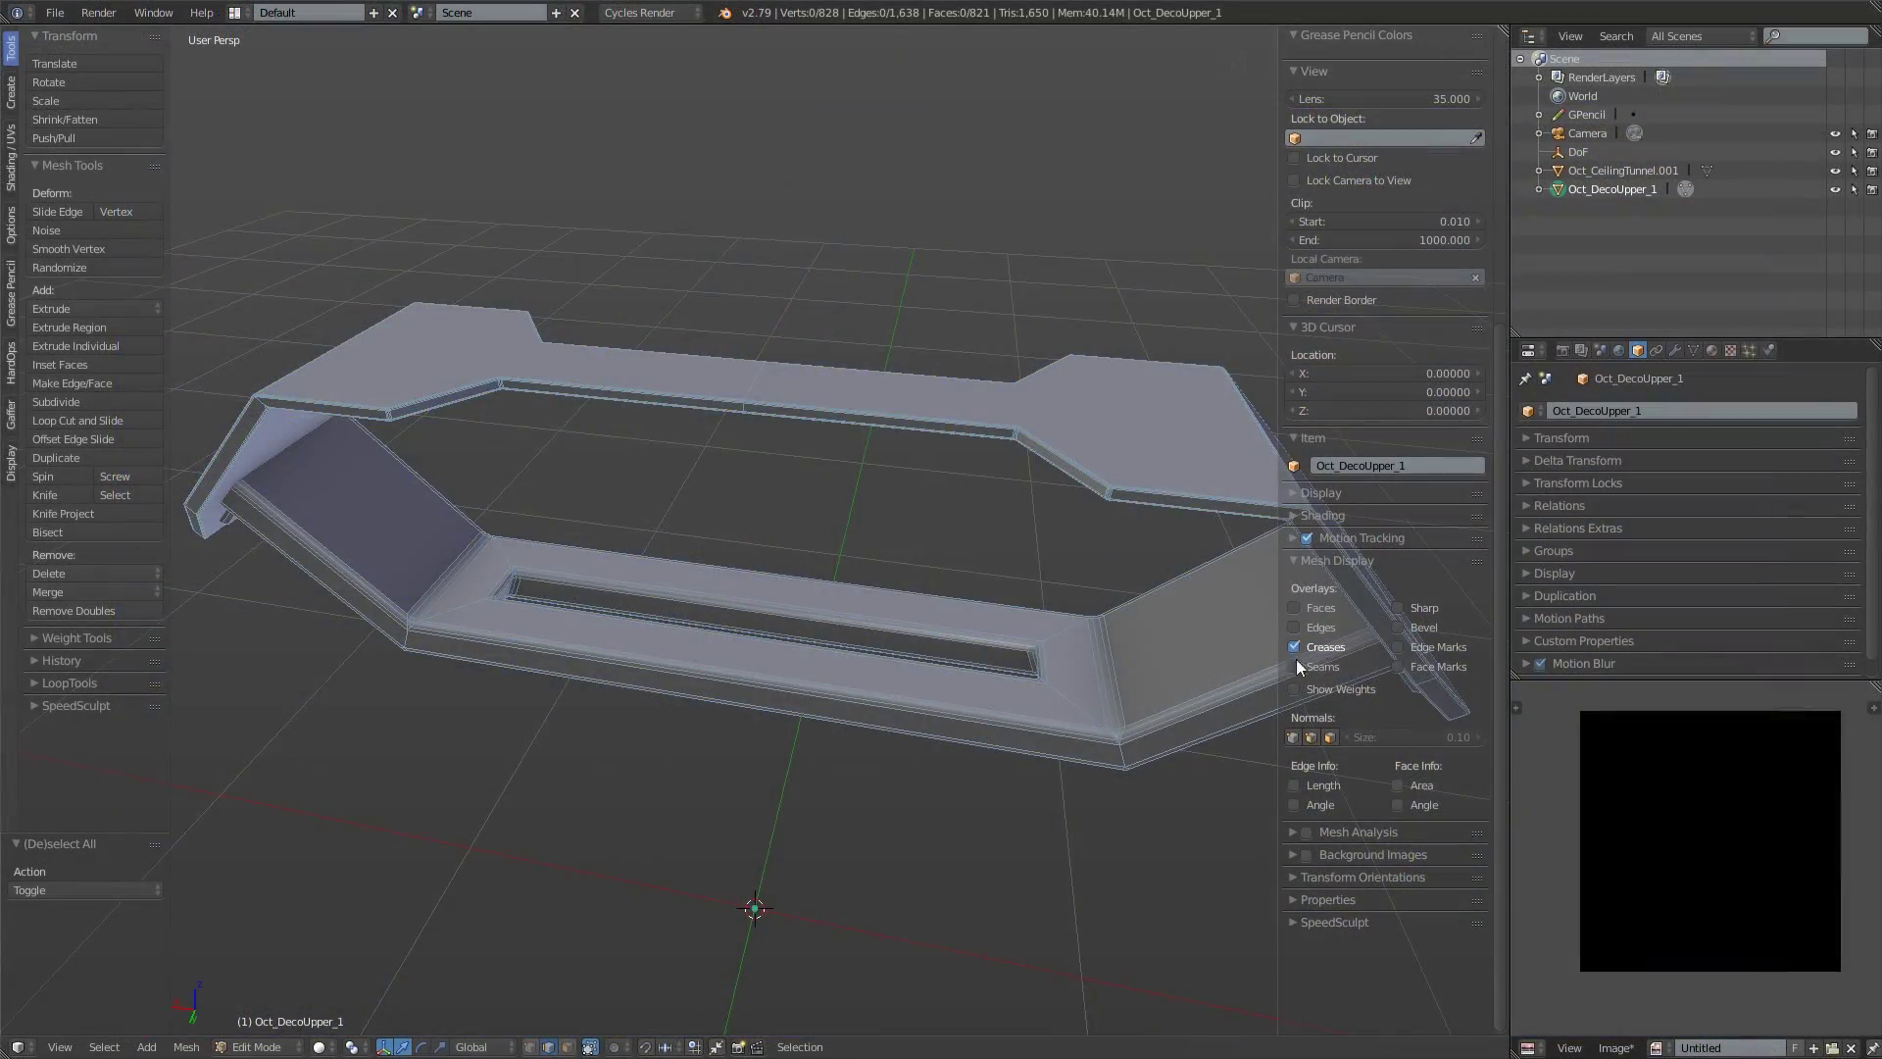
Step: Switch to Blender and mark UV seams along the shortest edge paths at the bends of the Oct_DecoUpper_1 frame
middle_drag(687, 549, 642, 562)
scroll(505, 512, up, 5)
scroll(715, 441, up, 3)
ctrl+right_click(496, 453)
ctrl+right_click(442, 559)
key(a)
middle_drag(441, 559, 745, 509)
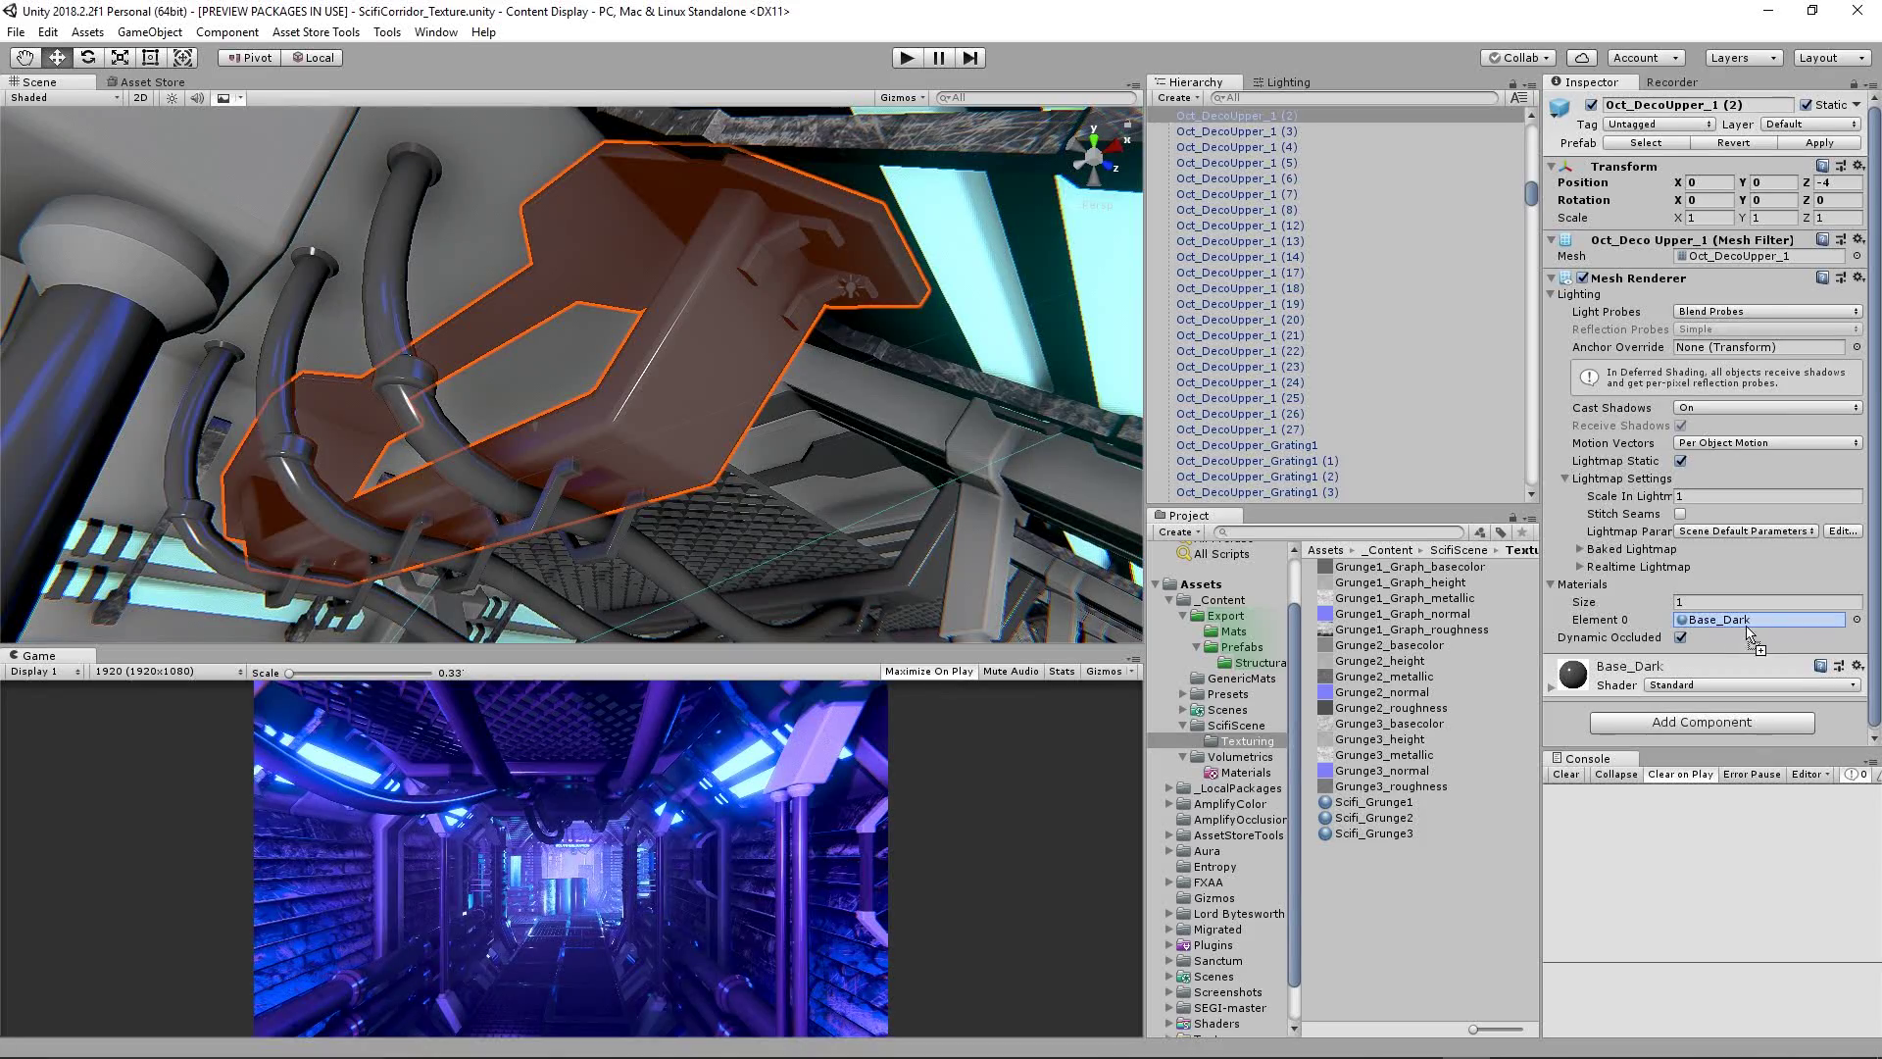
Step: Give Oct_DecoUpper_1 the bm_R1 material in its first slot in Blender and add a second material slot
alt+drag(184, 316, 264, 345)
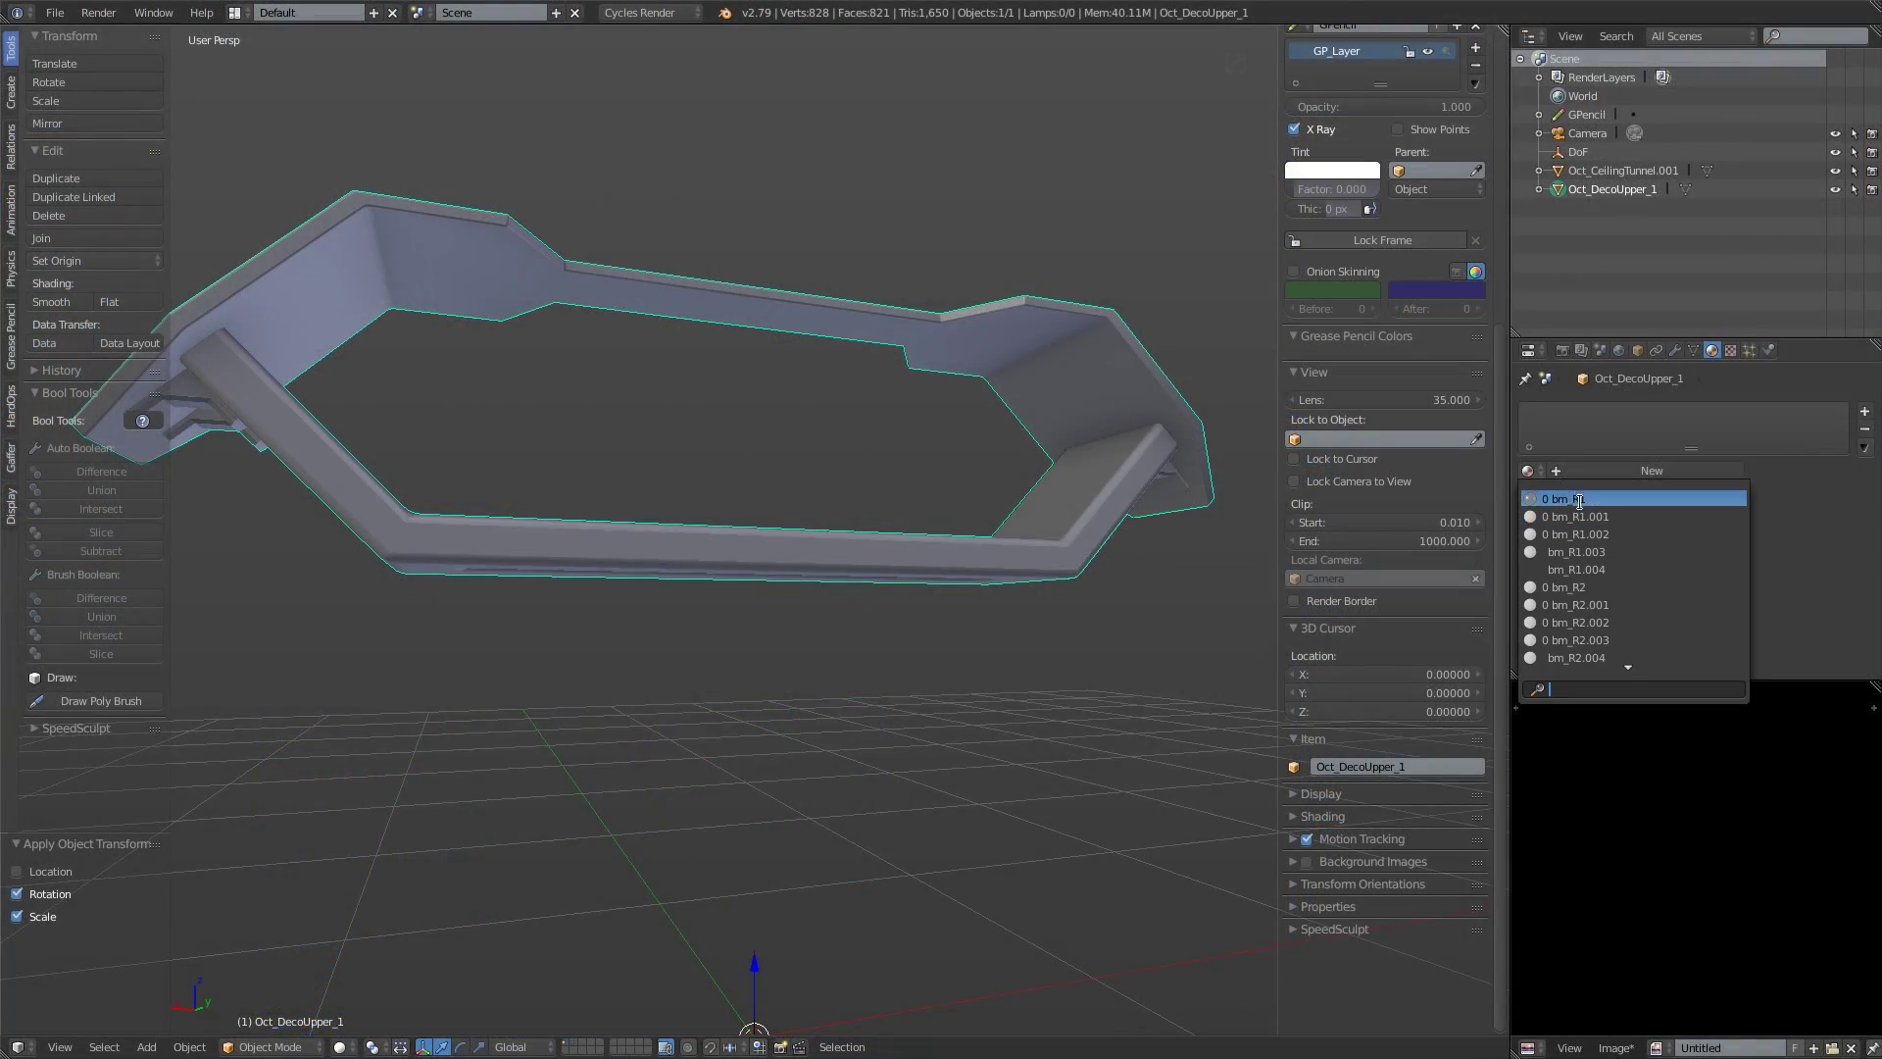
click(1578, 500)
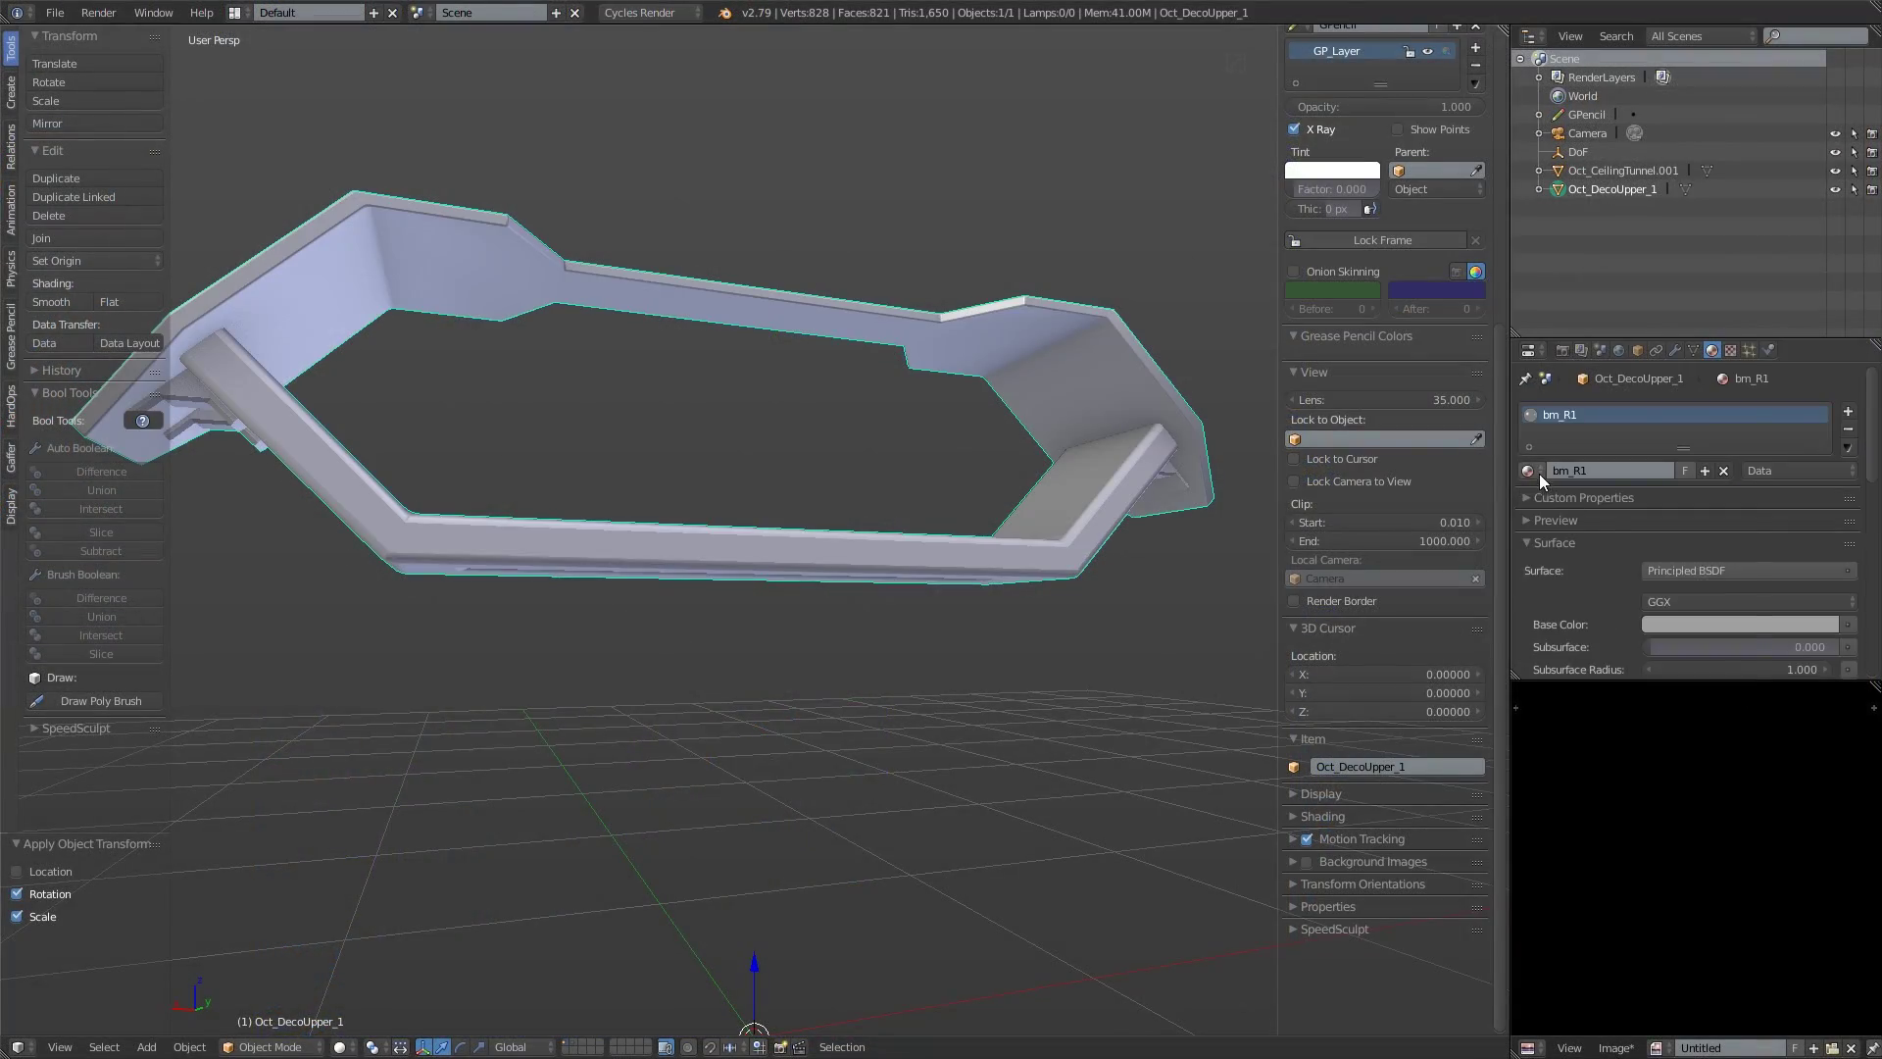
click(1588, 587)
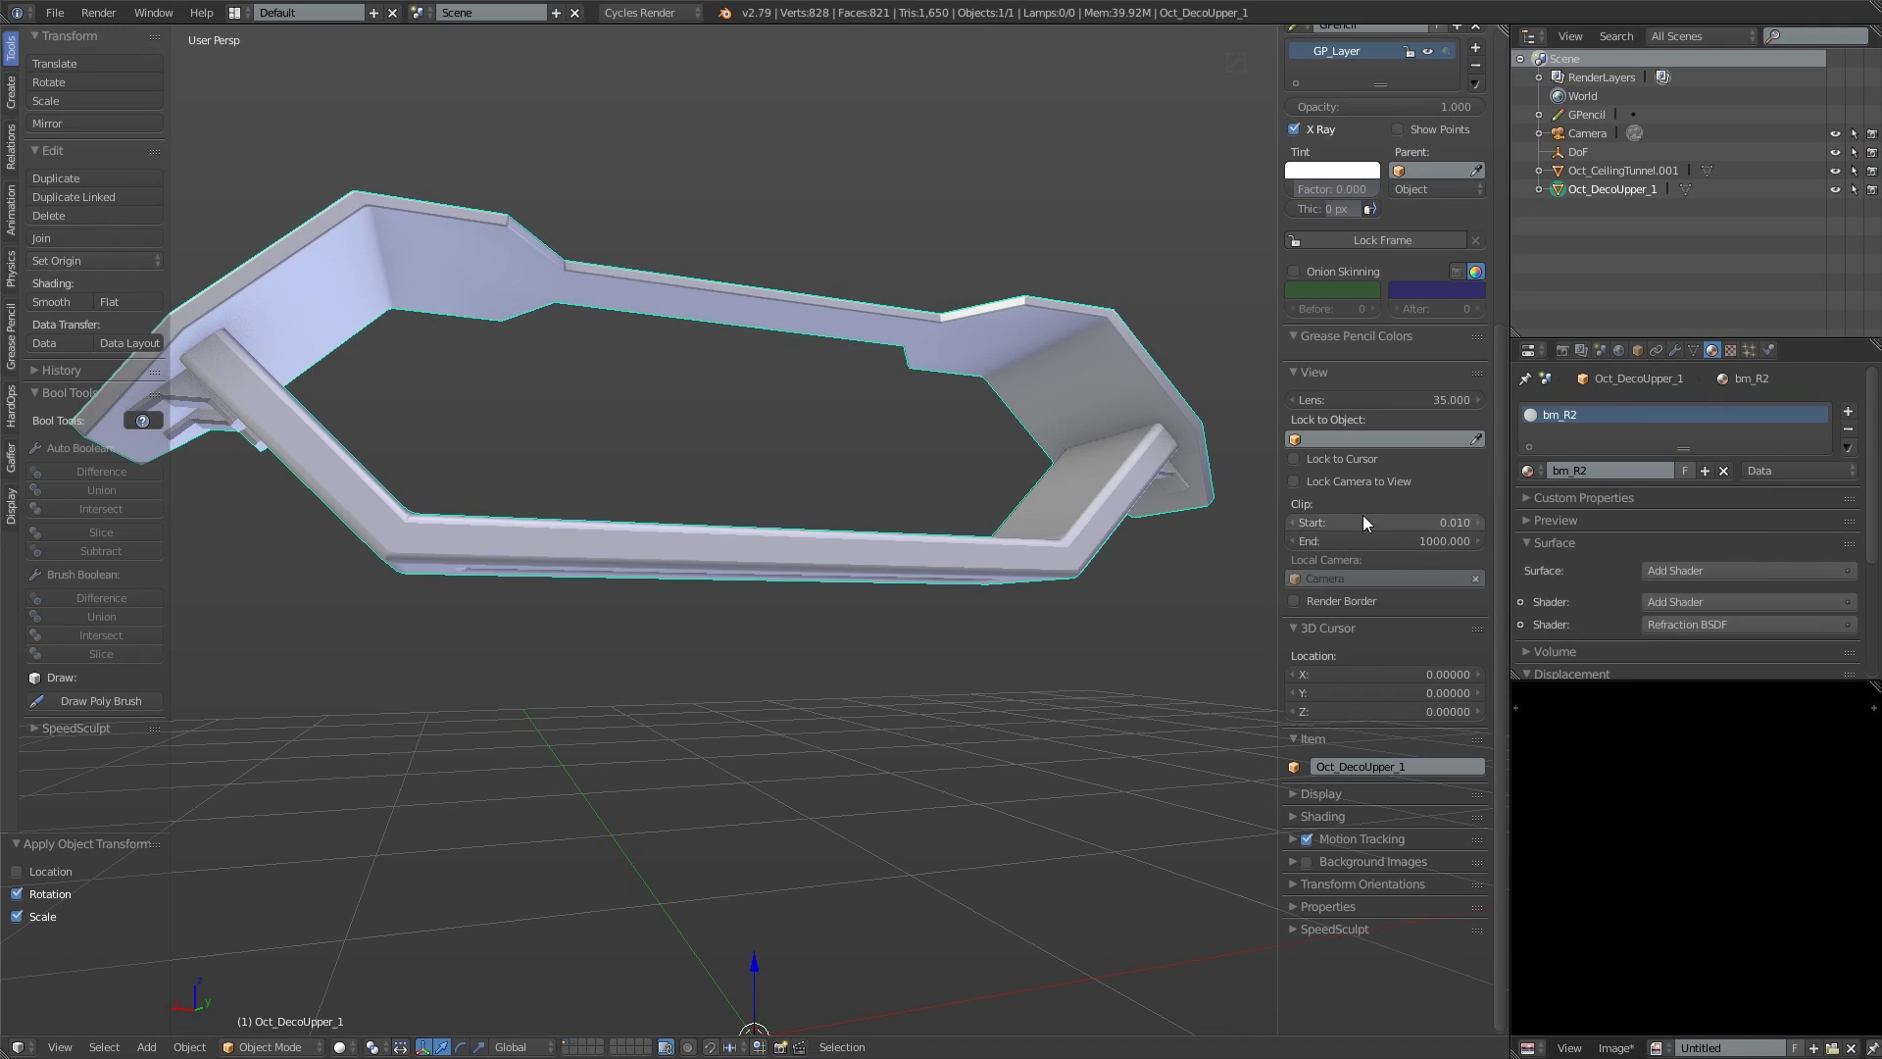
click(1544, 498)
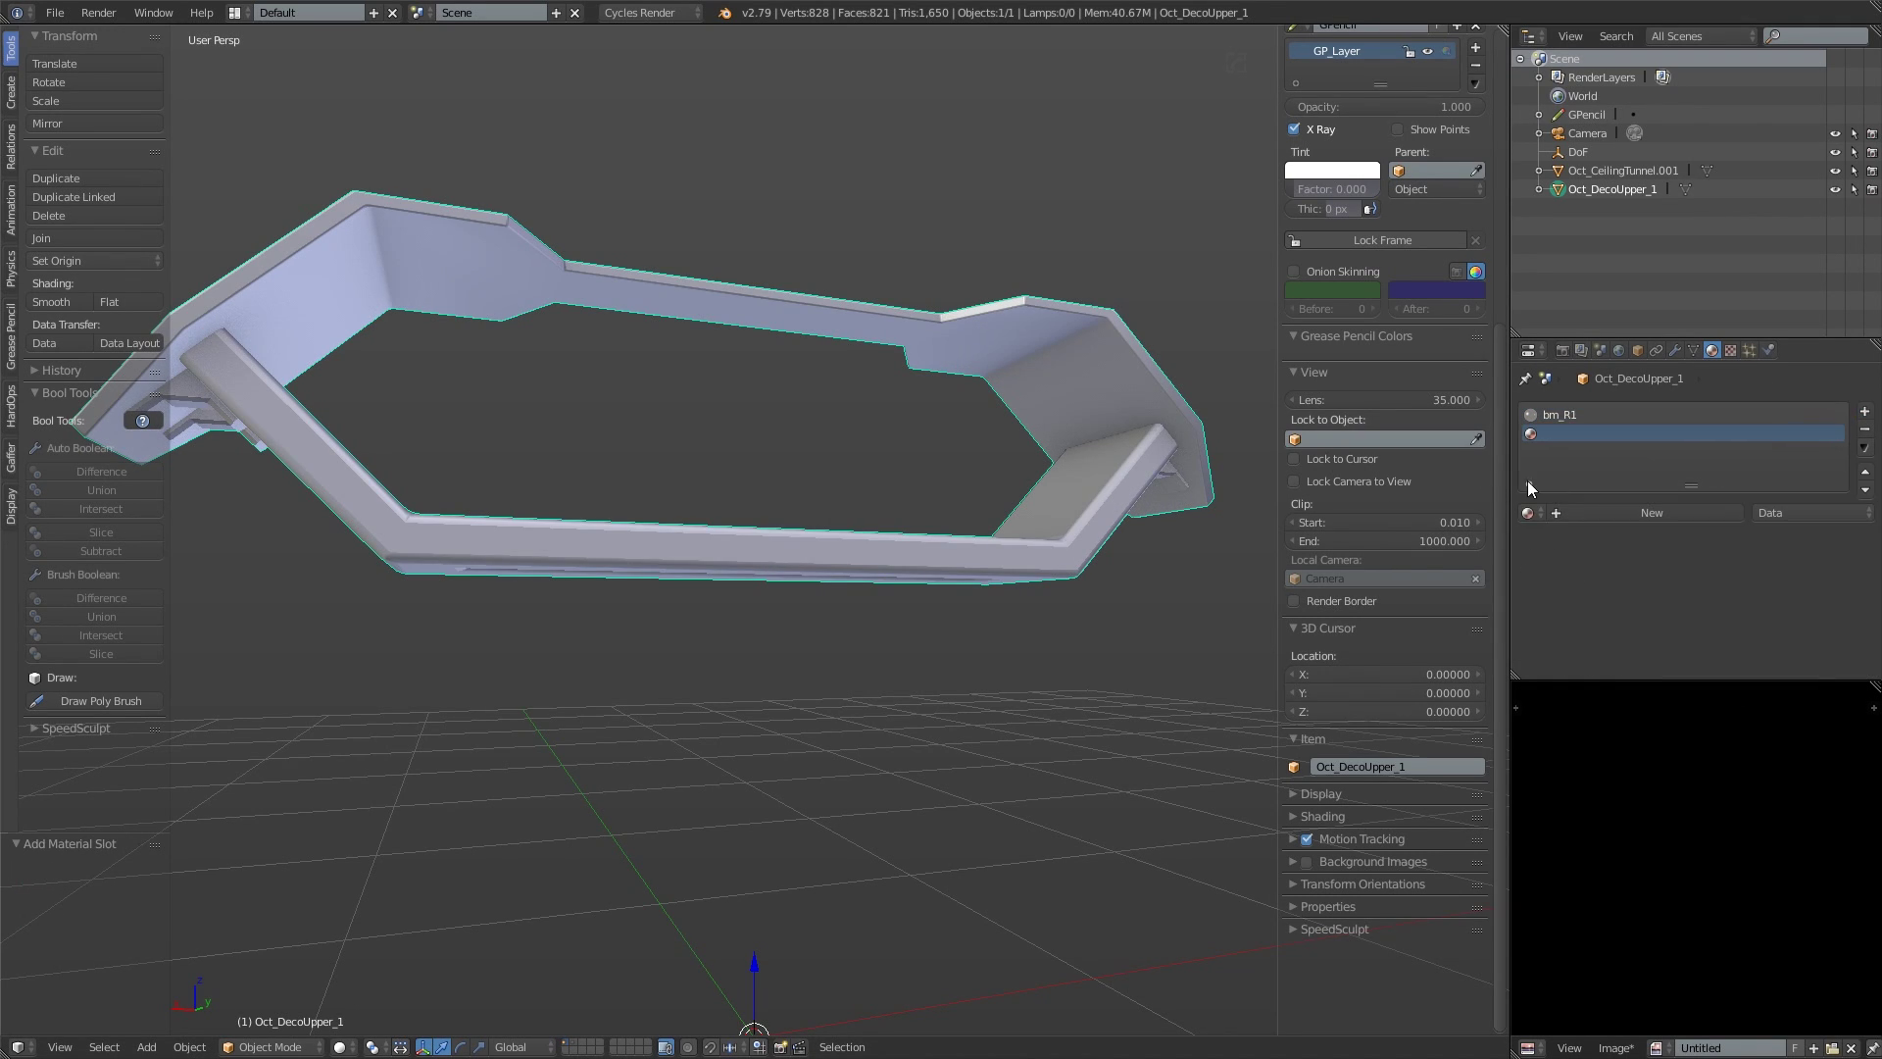
Step: Put bm_R2 in the second slot and assign it to the linked lower angled bar of Oct_DecoUpper_1
key(Tab)
middle_drag(980, 633, 721, 516)
right_click(602, 579)
middle_drag(602, 579, 624, 553)
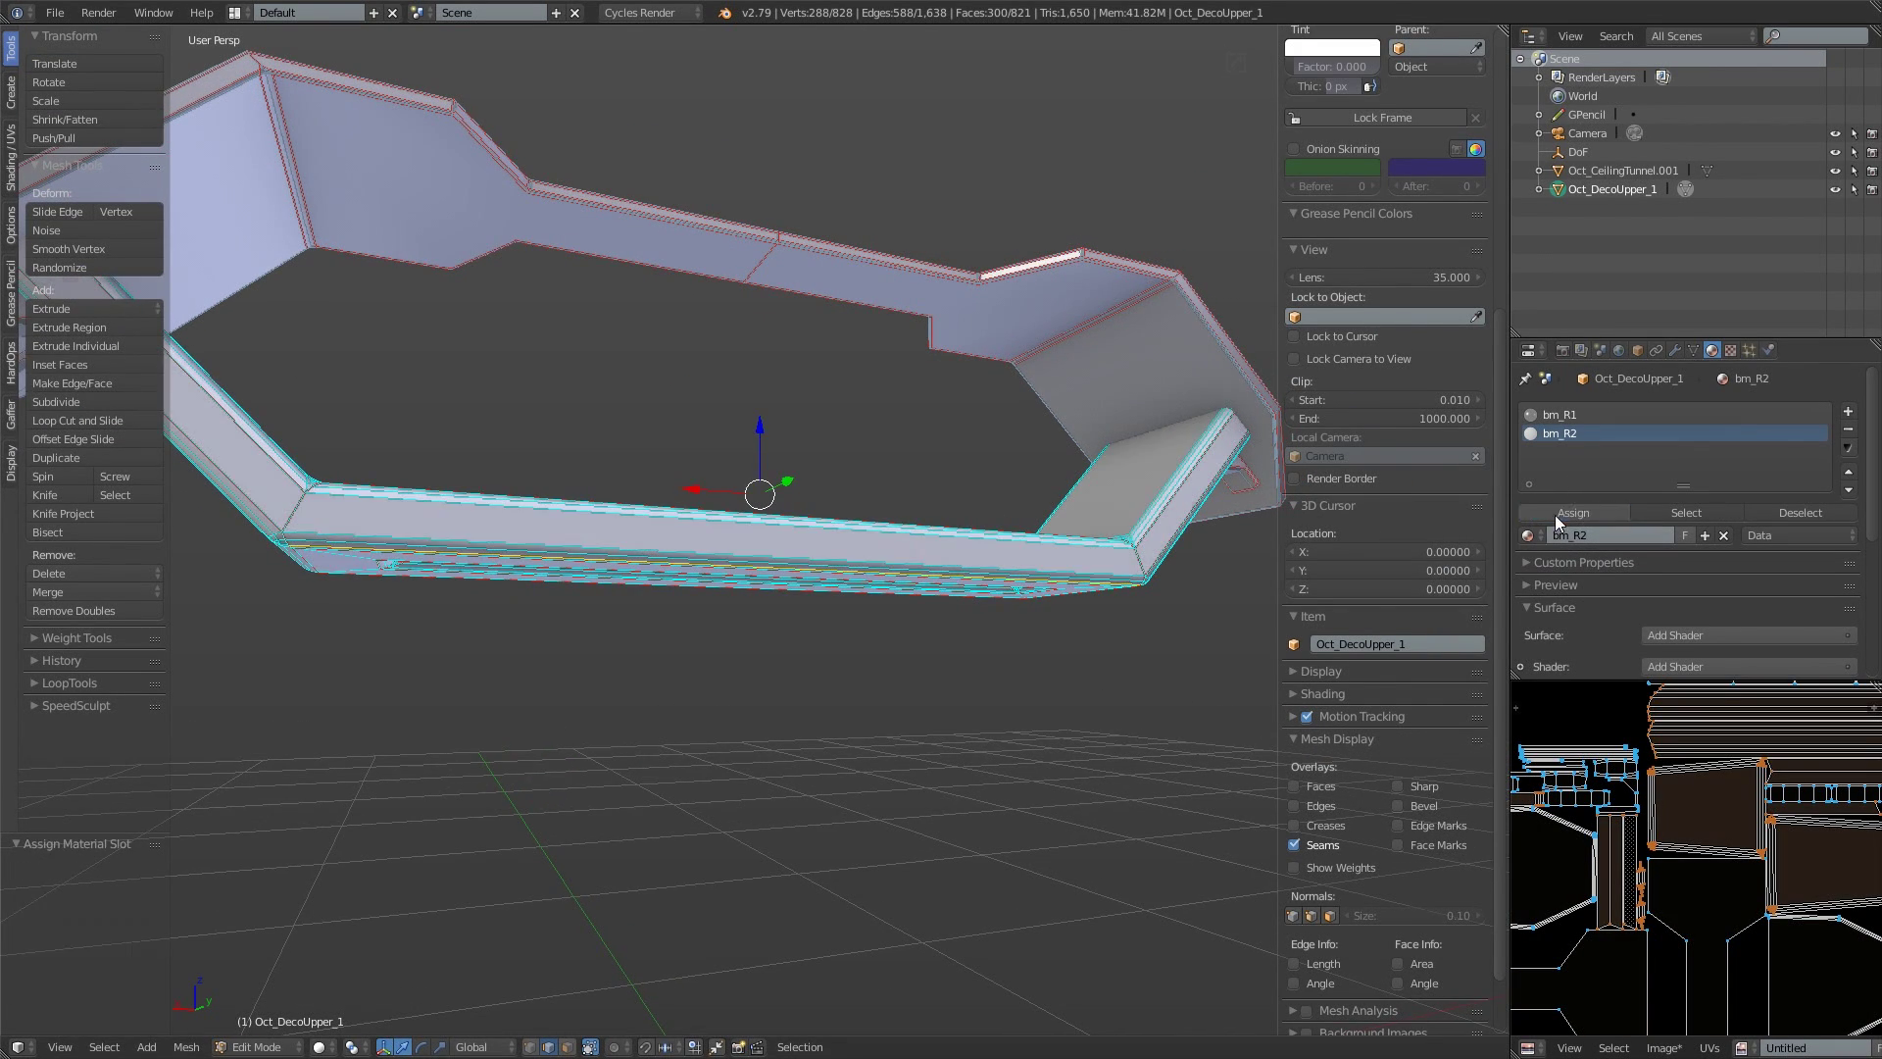
key(Tab)
middle_drag(883, 608, 686, 496)
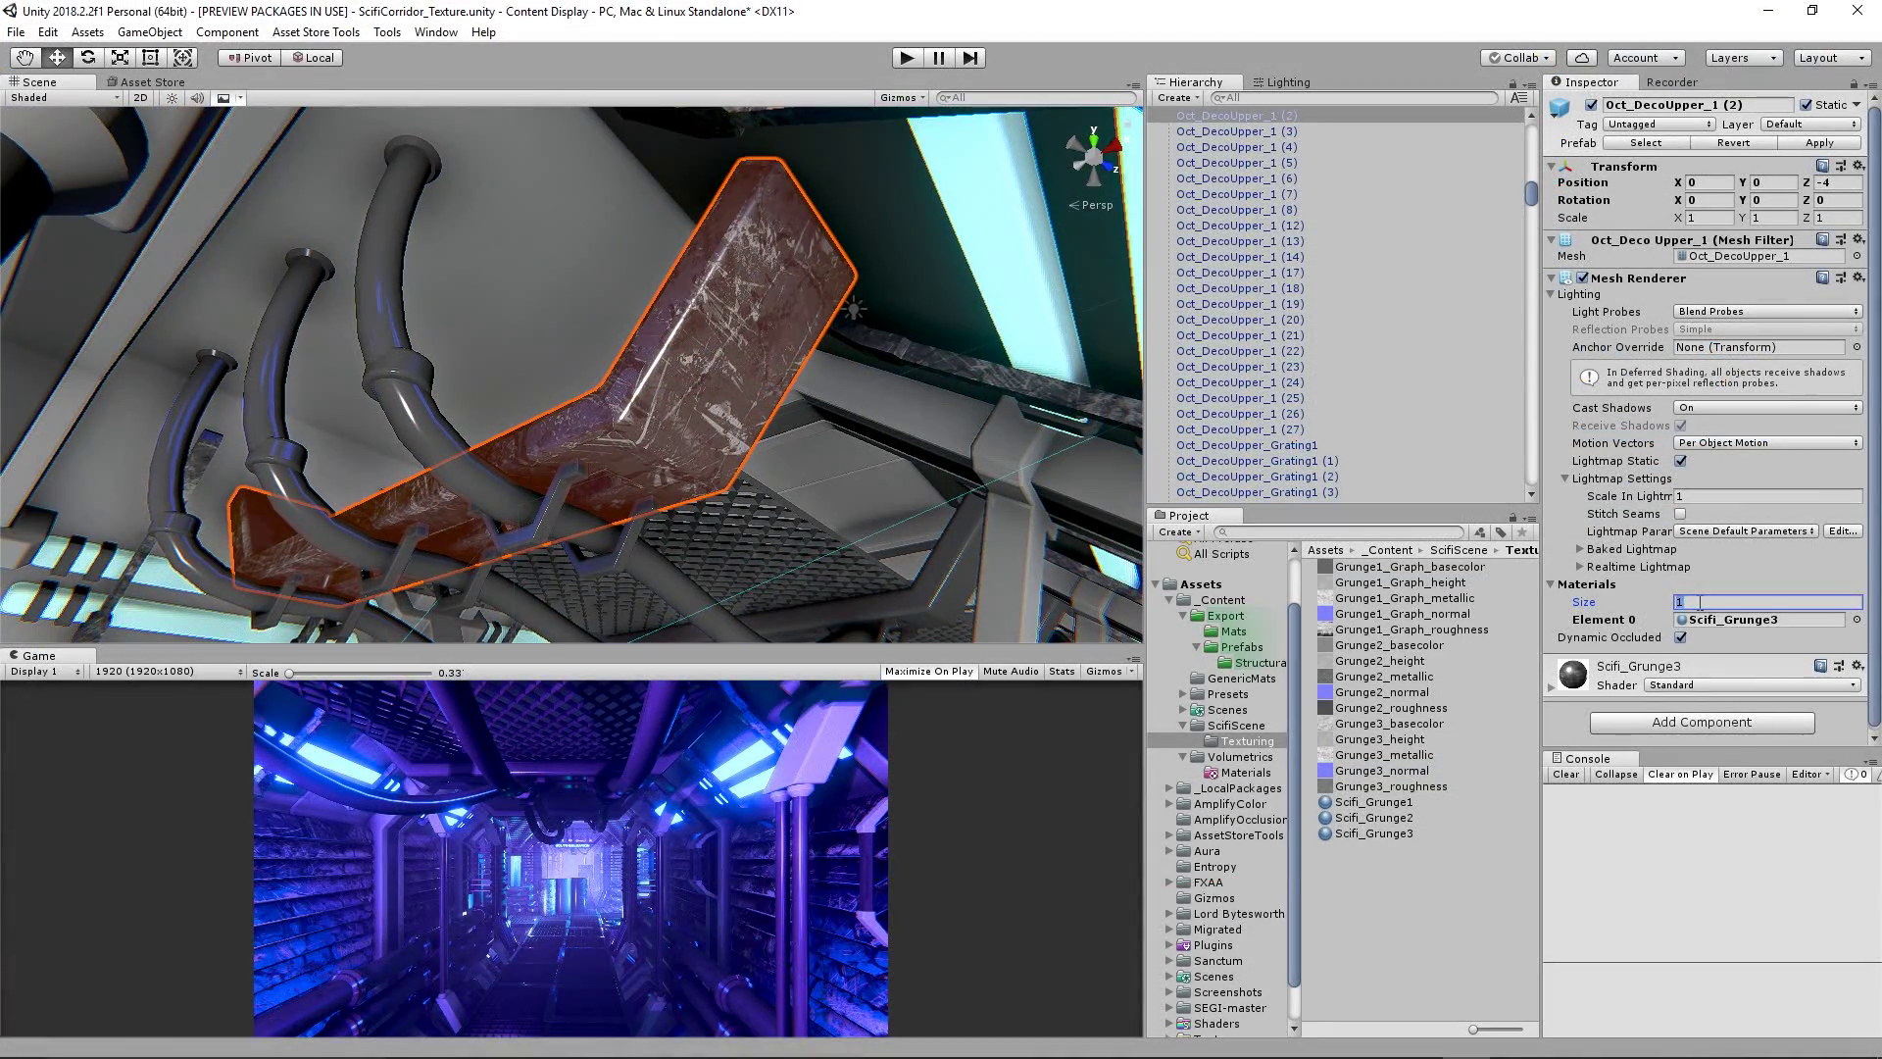
Step: In Unity, set the materials size of Oct_DecoUpper_1 (2) to 2, use Scifi_Grunge1 and Scifi_Grunge2, and apply the changes to the prefab
text(2)
key(Return)
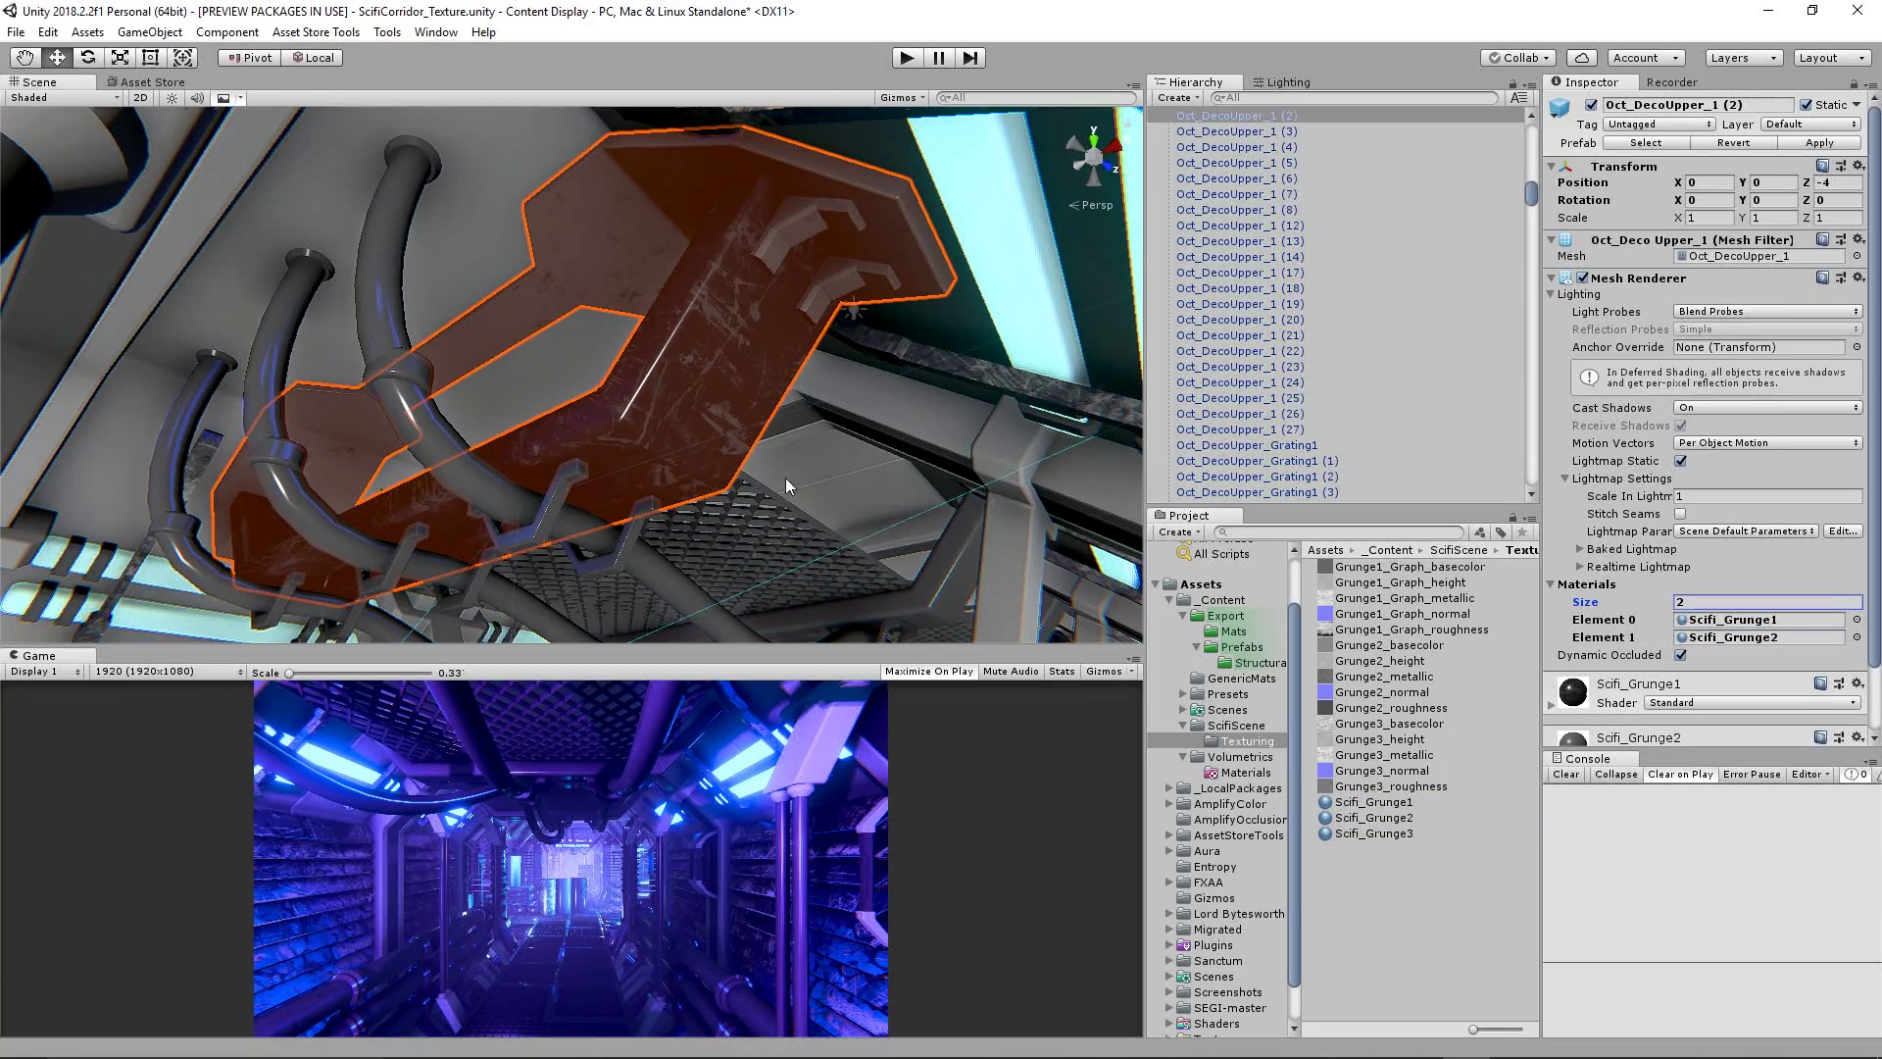
alt+drag(785, 477, 843, 510)
click(149, 31)
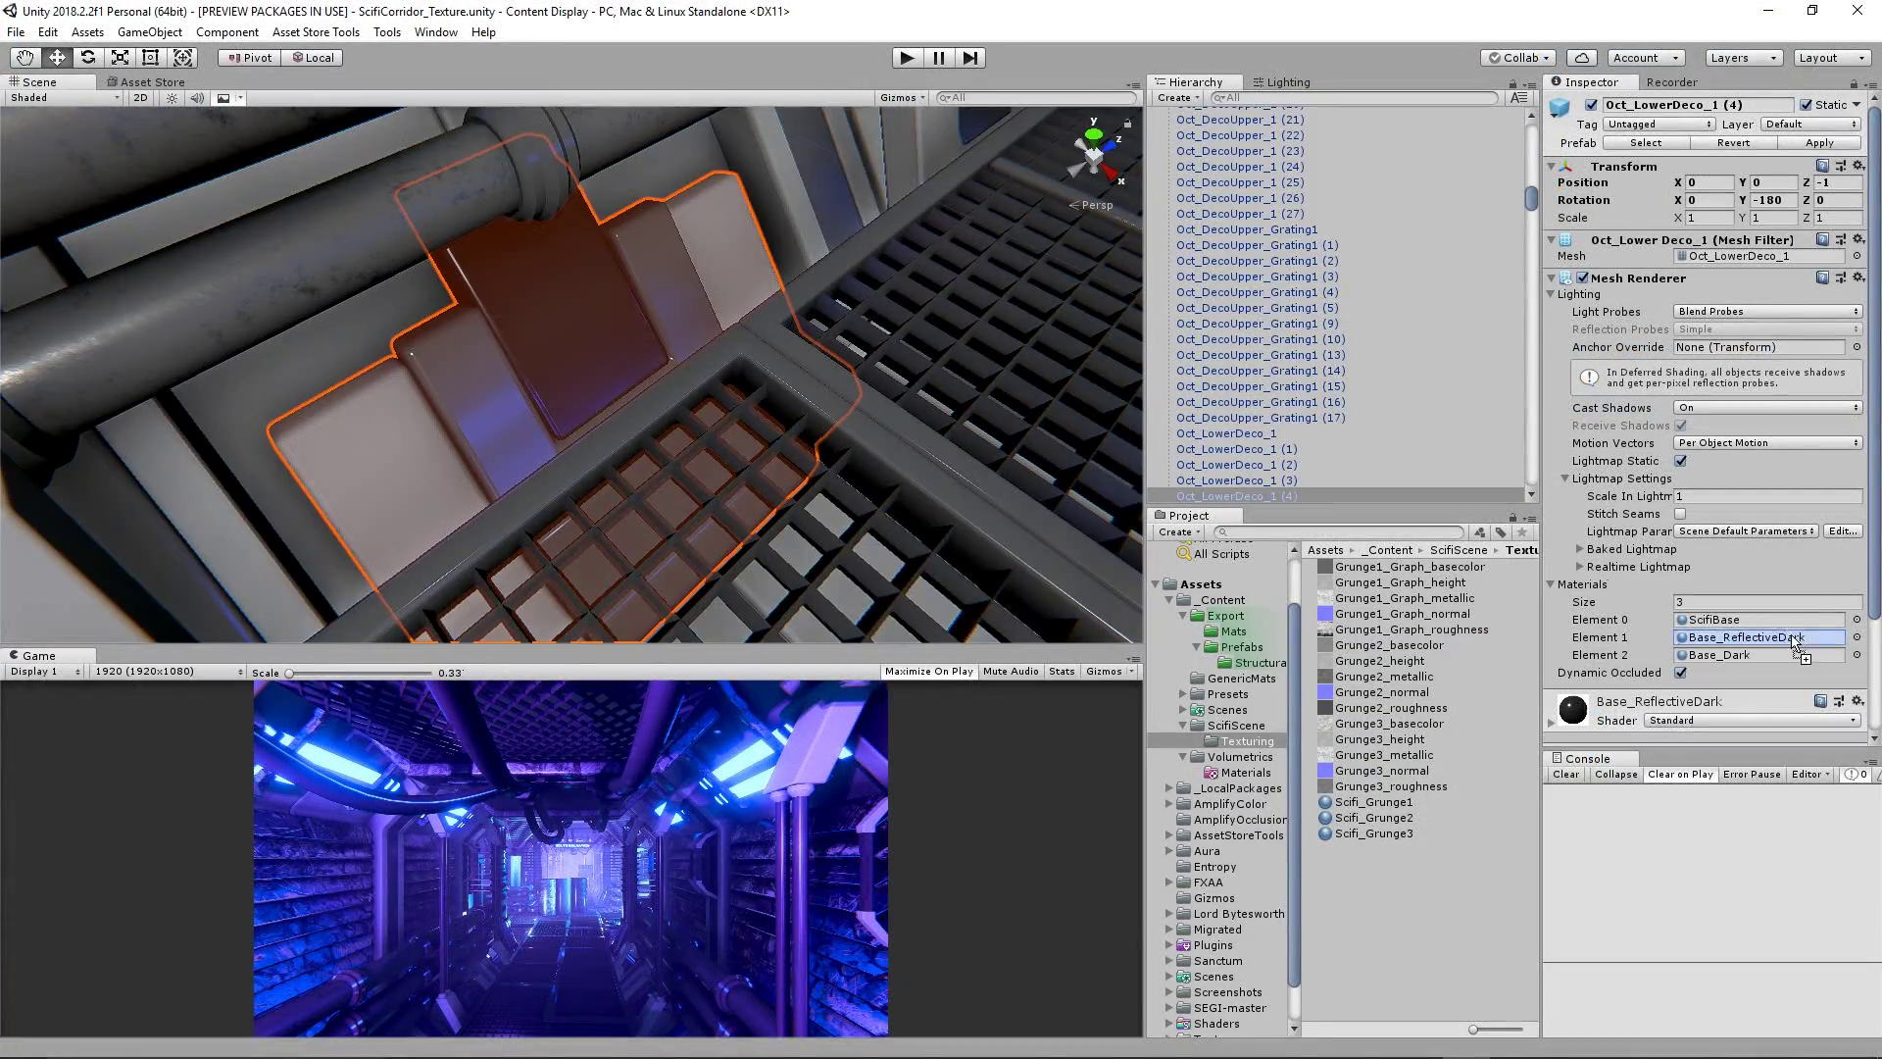
Step: Replace a base material of Oct_LowerDeco_1 (4) with a grunge material from the Texturing folder
drag(1792, 642, 1727, 617)
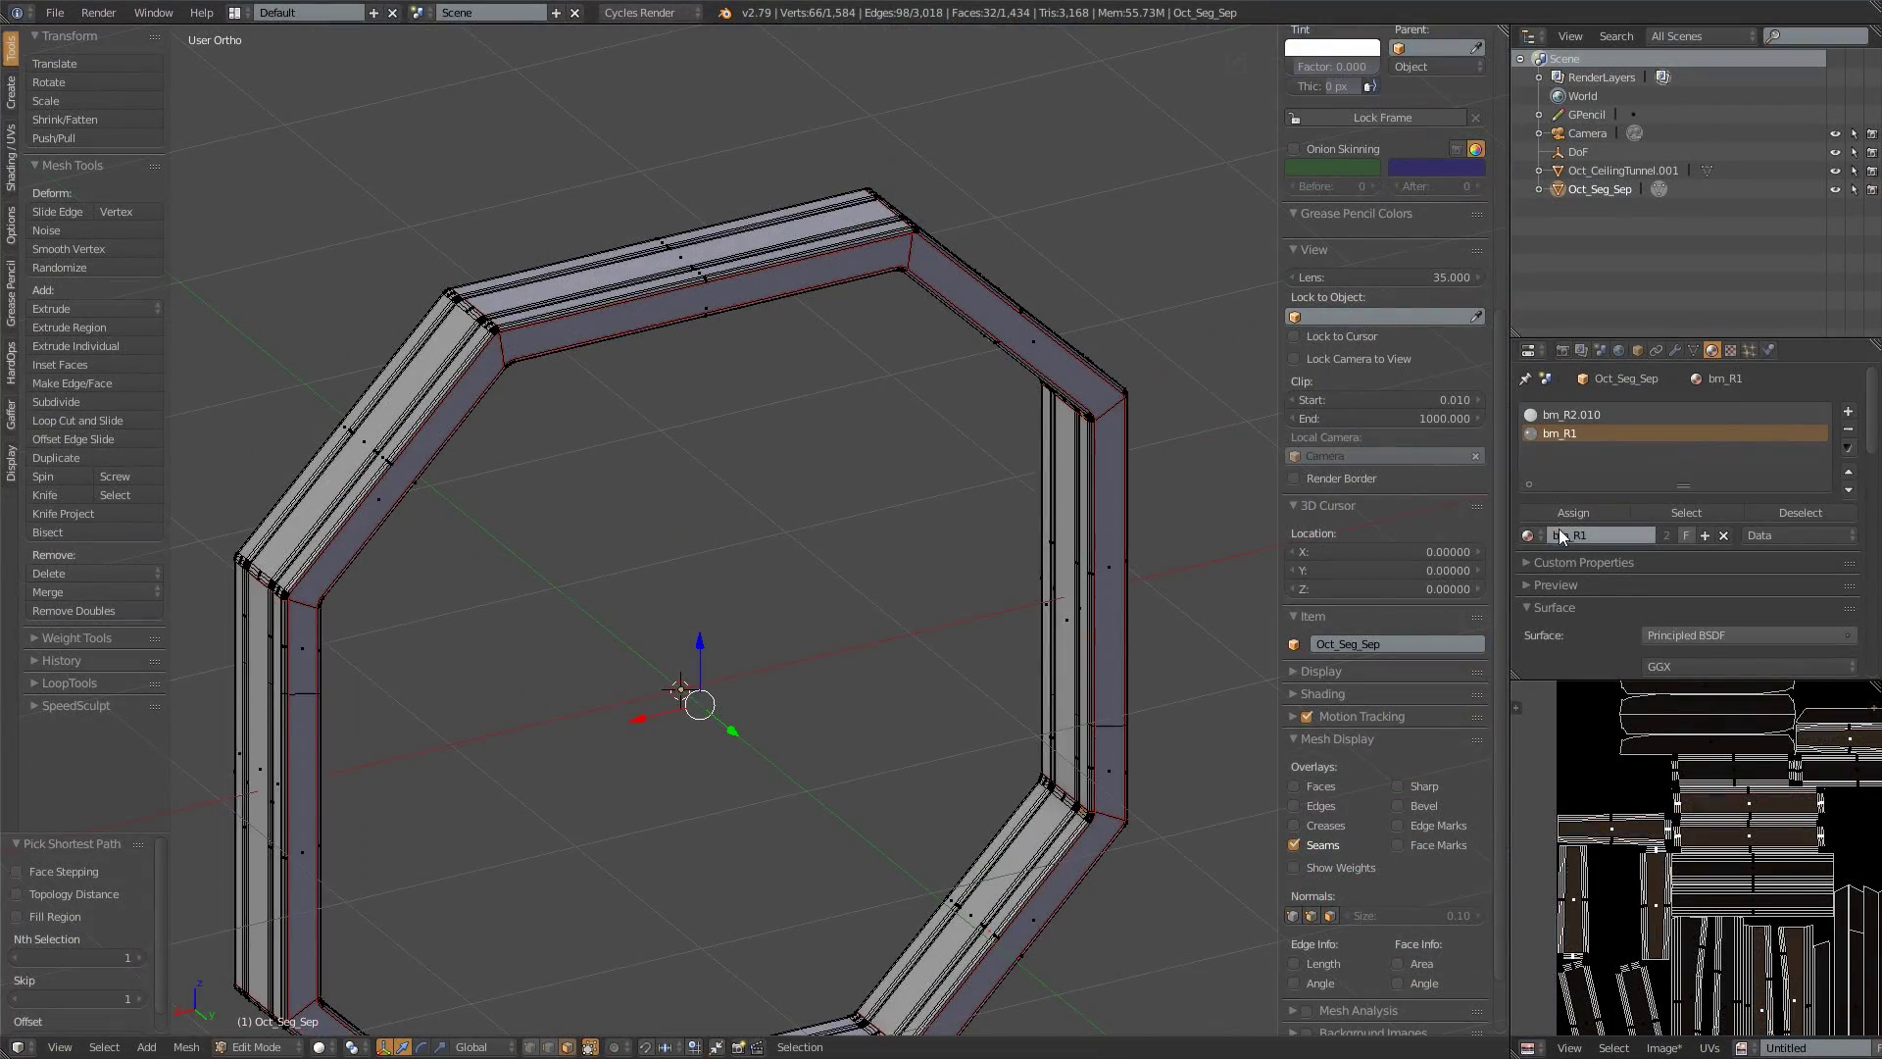
Step: In Blender, assign bm_R1 to the selected Oct_Seg_Sep faces and darken the frame's material viewport color to dark grey
click(1561, 517)
scroll(1602, 537, down, 10)
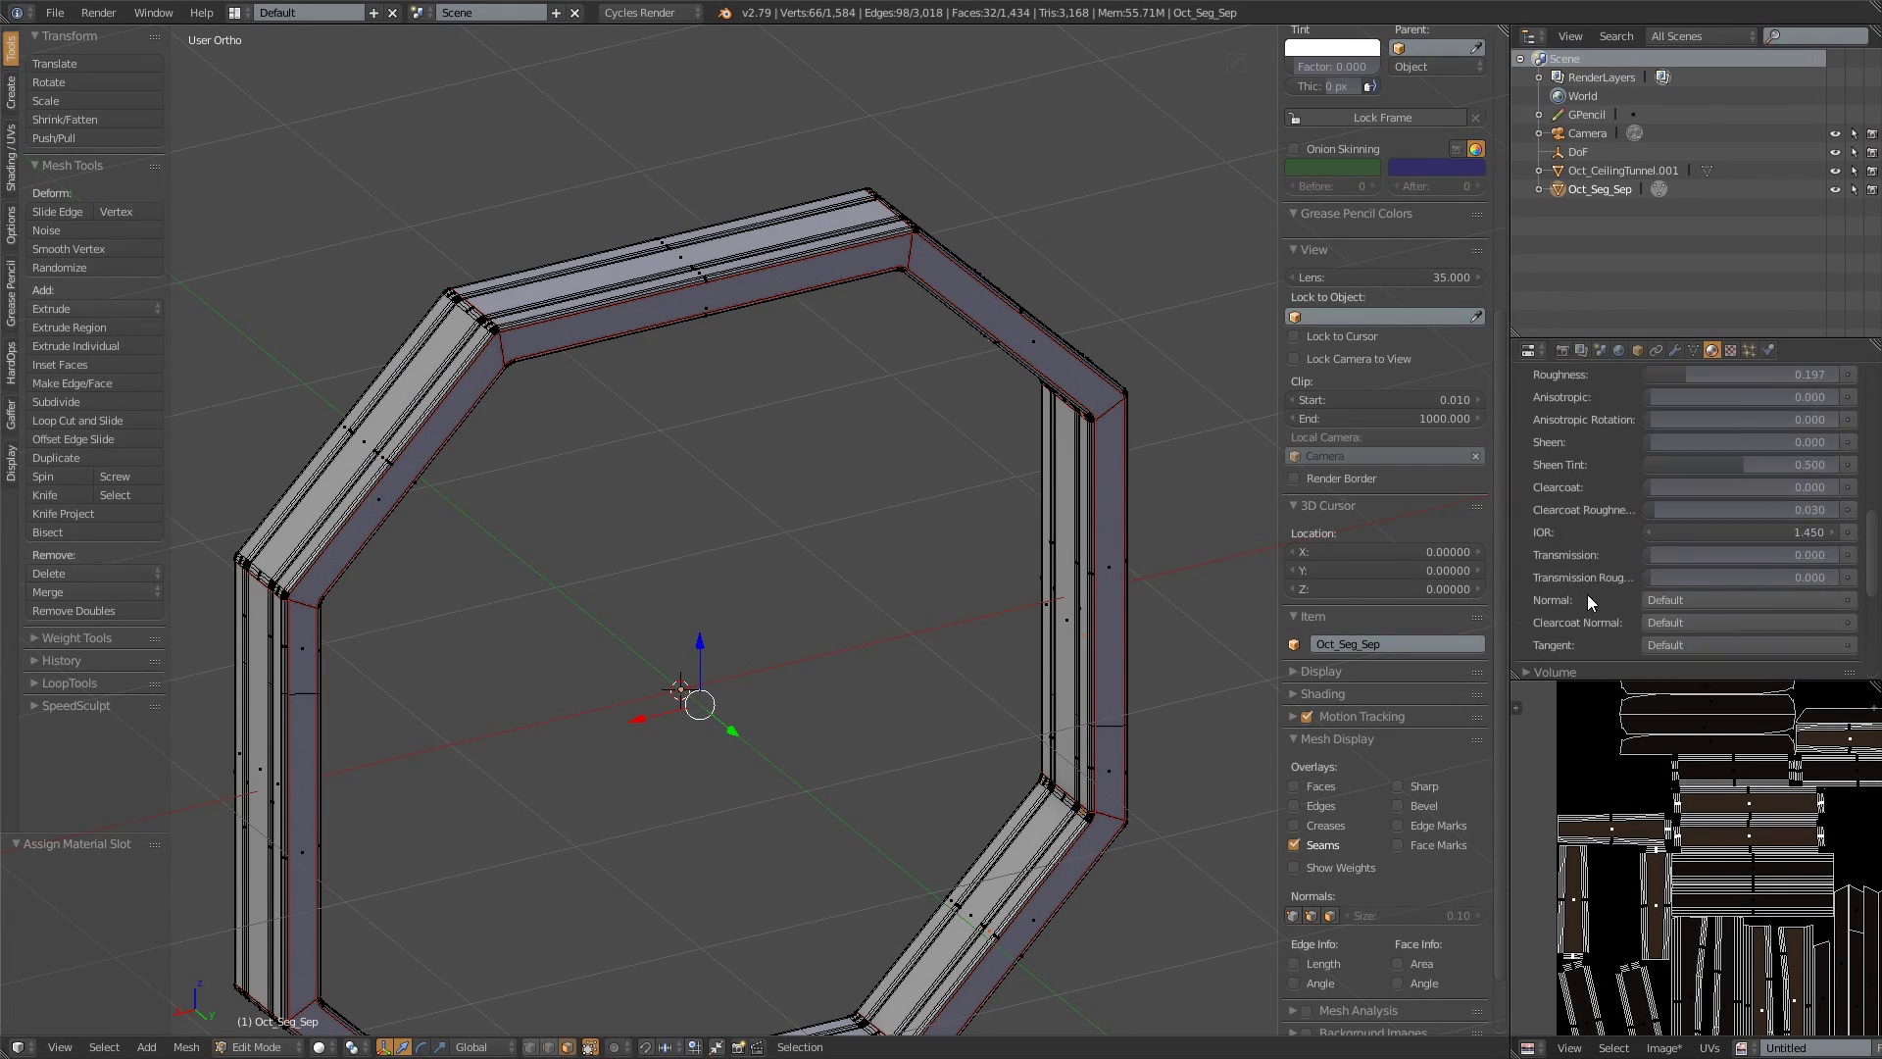
click(1592, 603)
click(1677, 479)
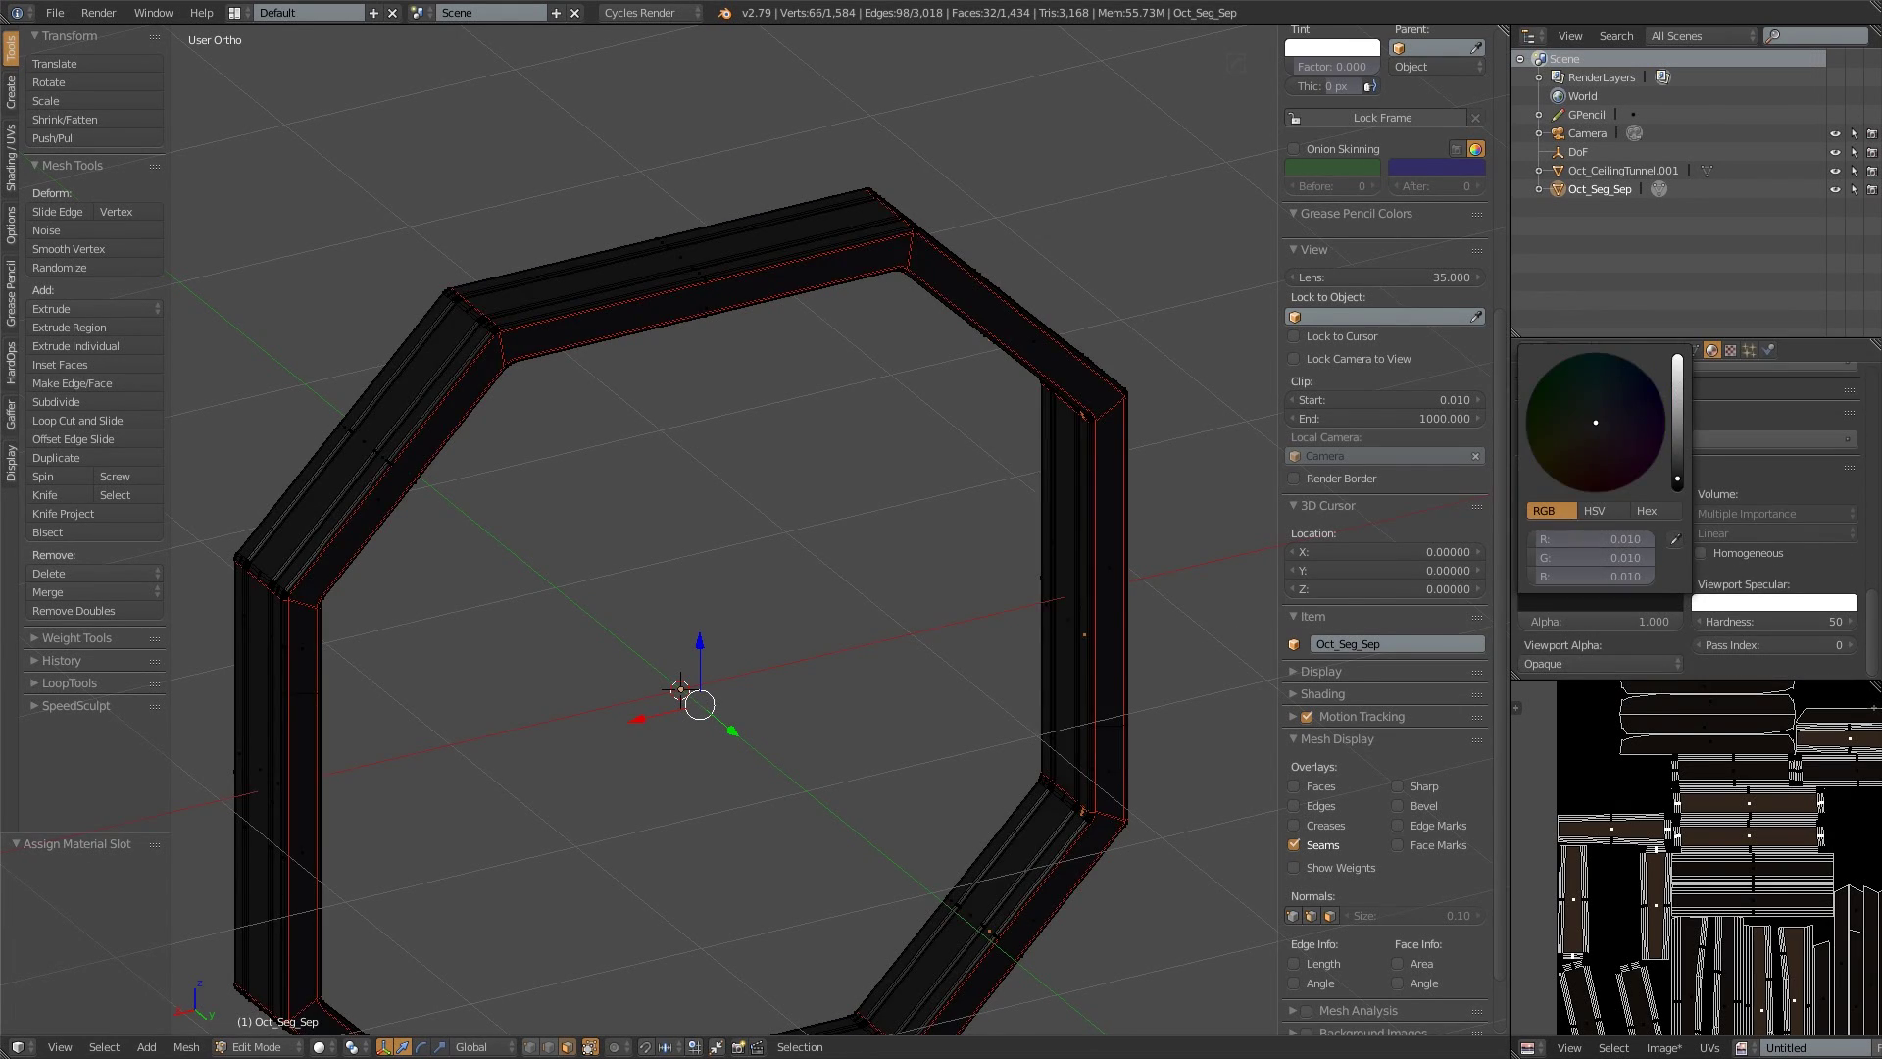
scroll(1666, 515, up, 10)
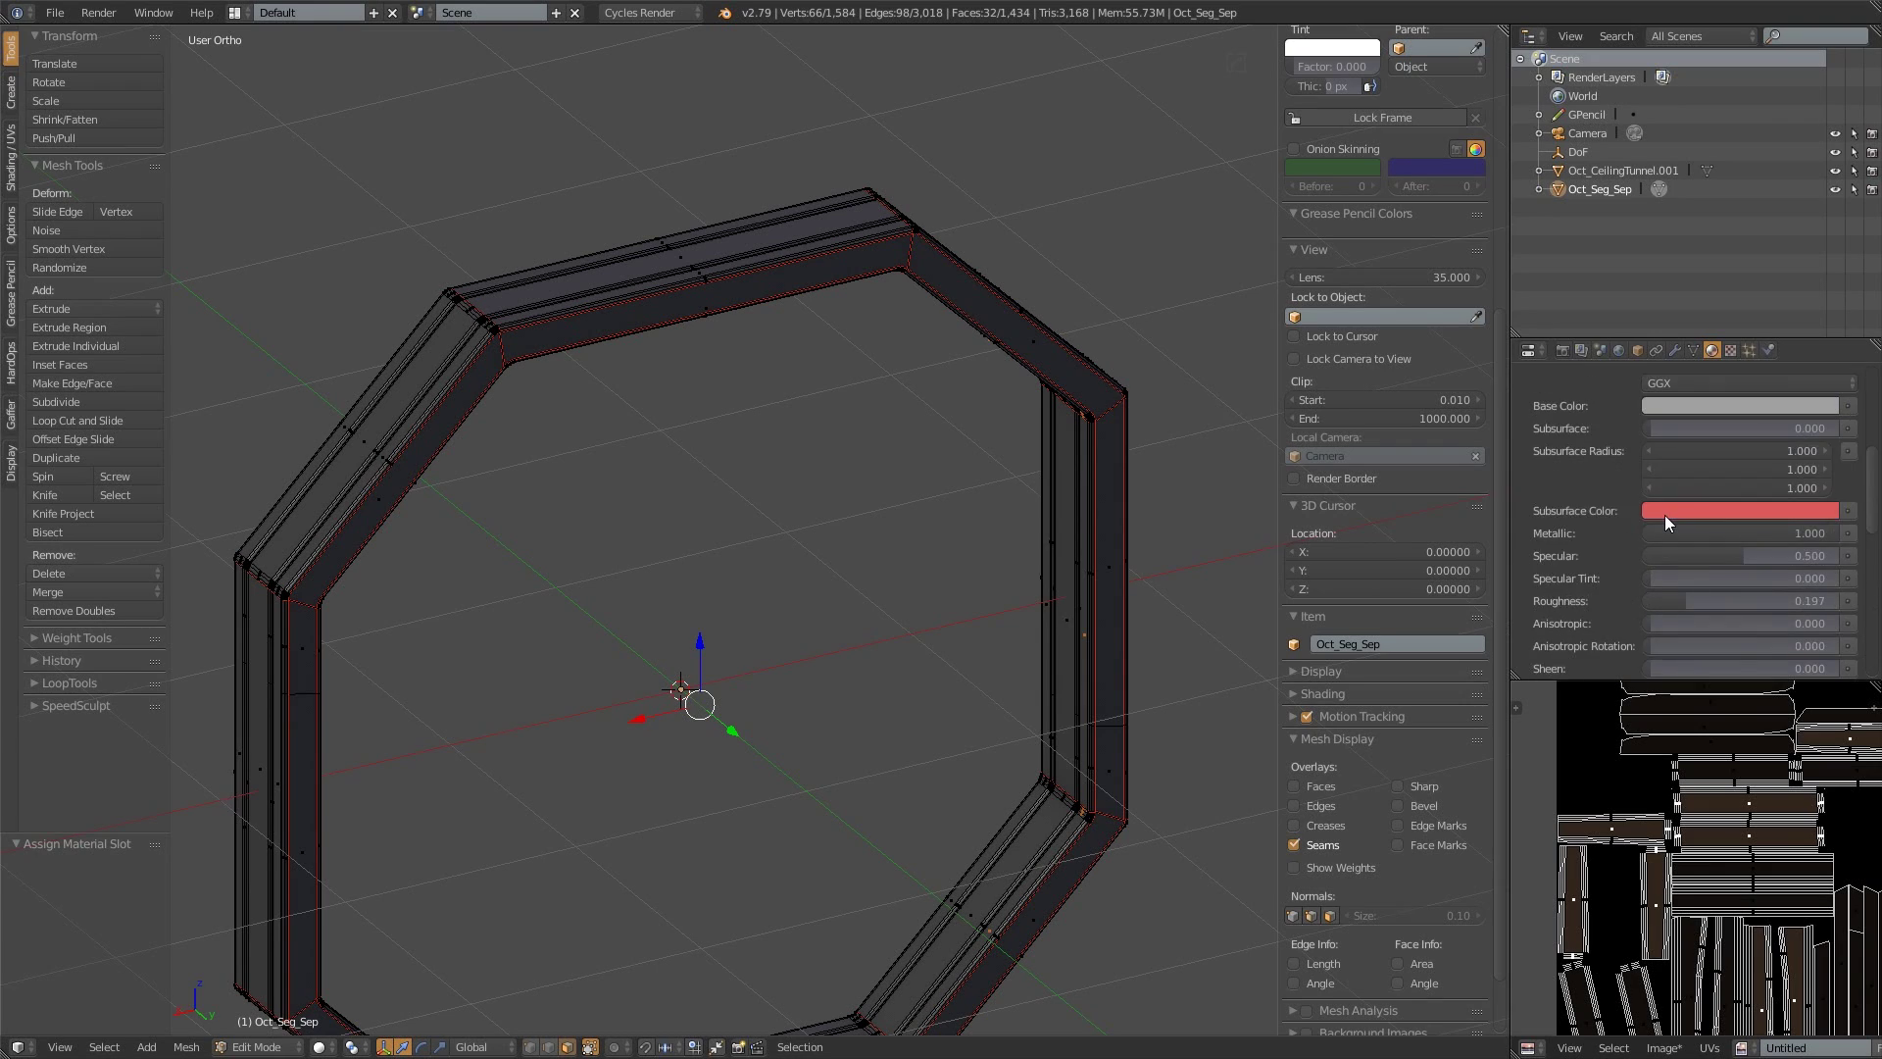
Step: Check the material's viewport color settings and assign bm_R1 again to the selected strip of Oct_Seg_Sep faces
scroll(1588, 500, down, 10)
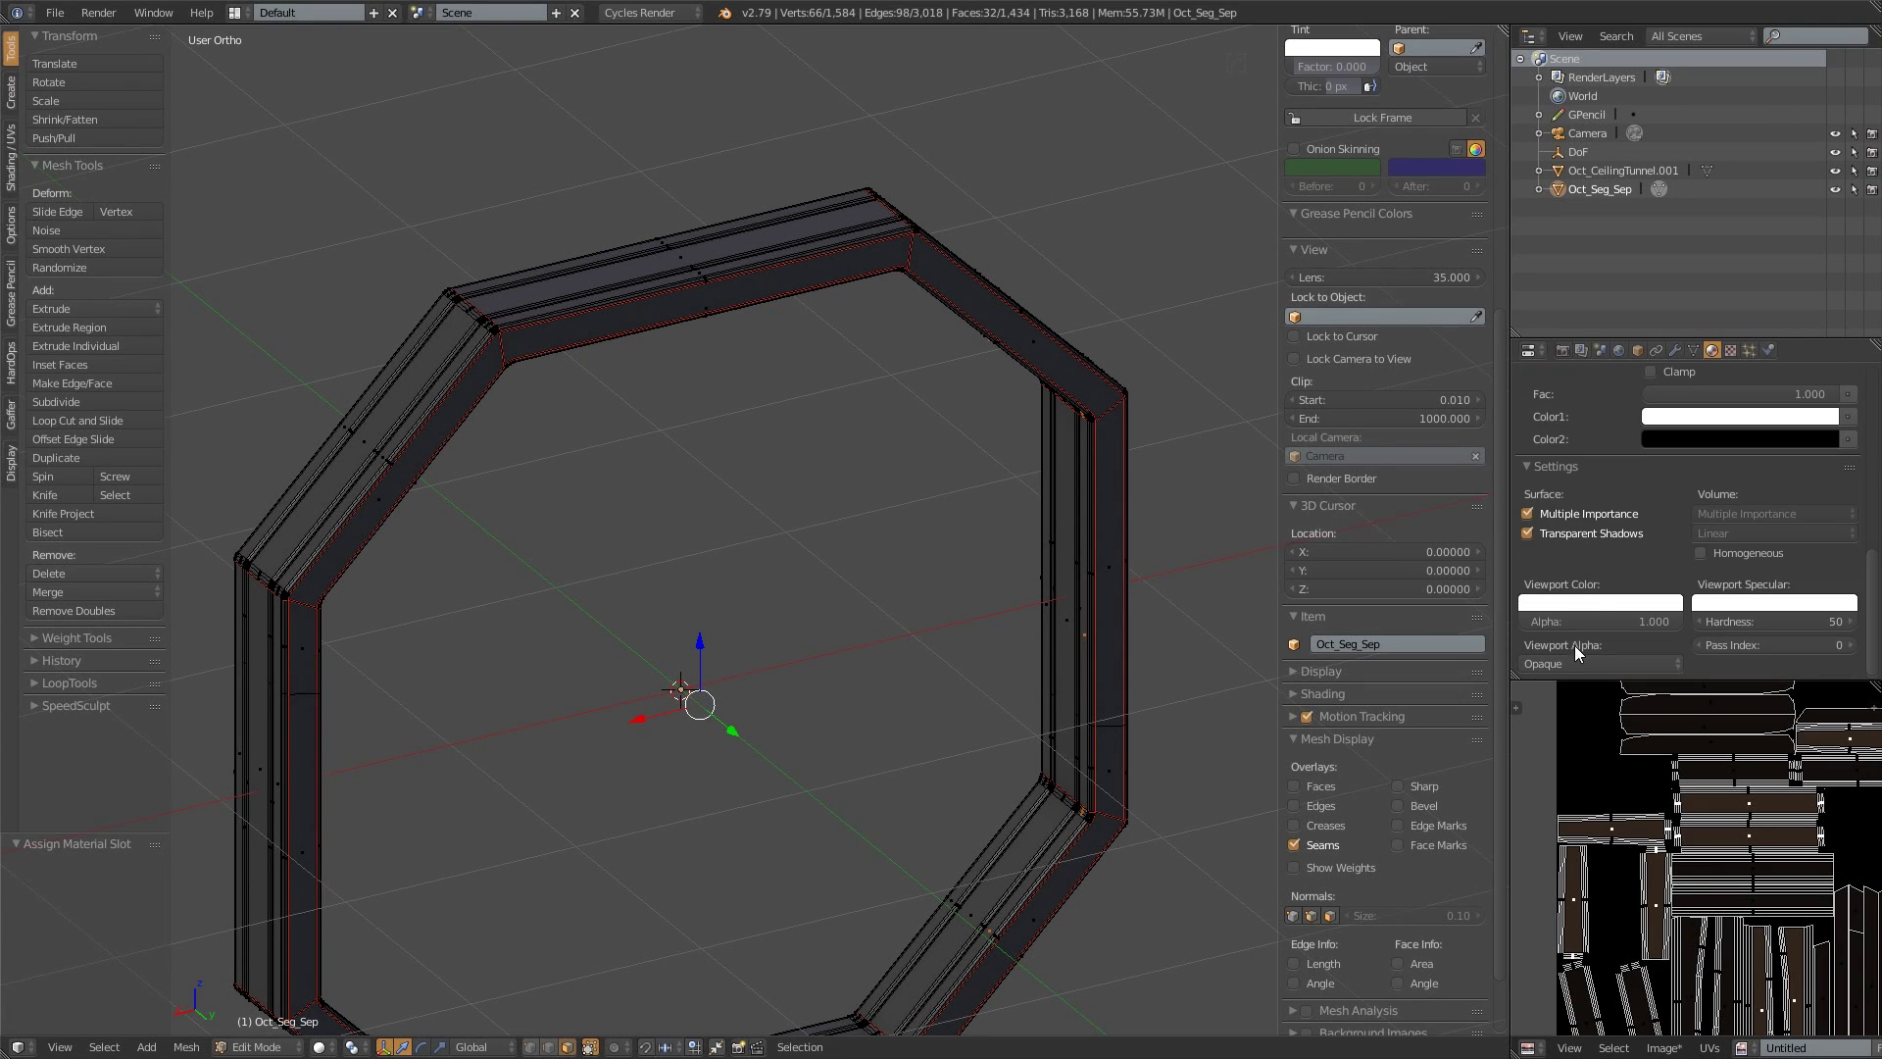
middle_drag(1176, 607, 959, 606)
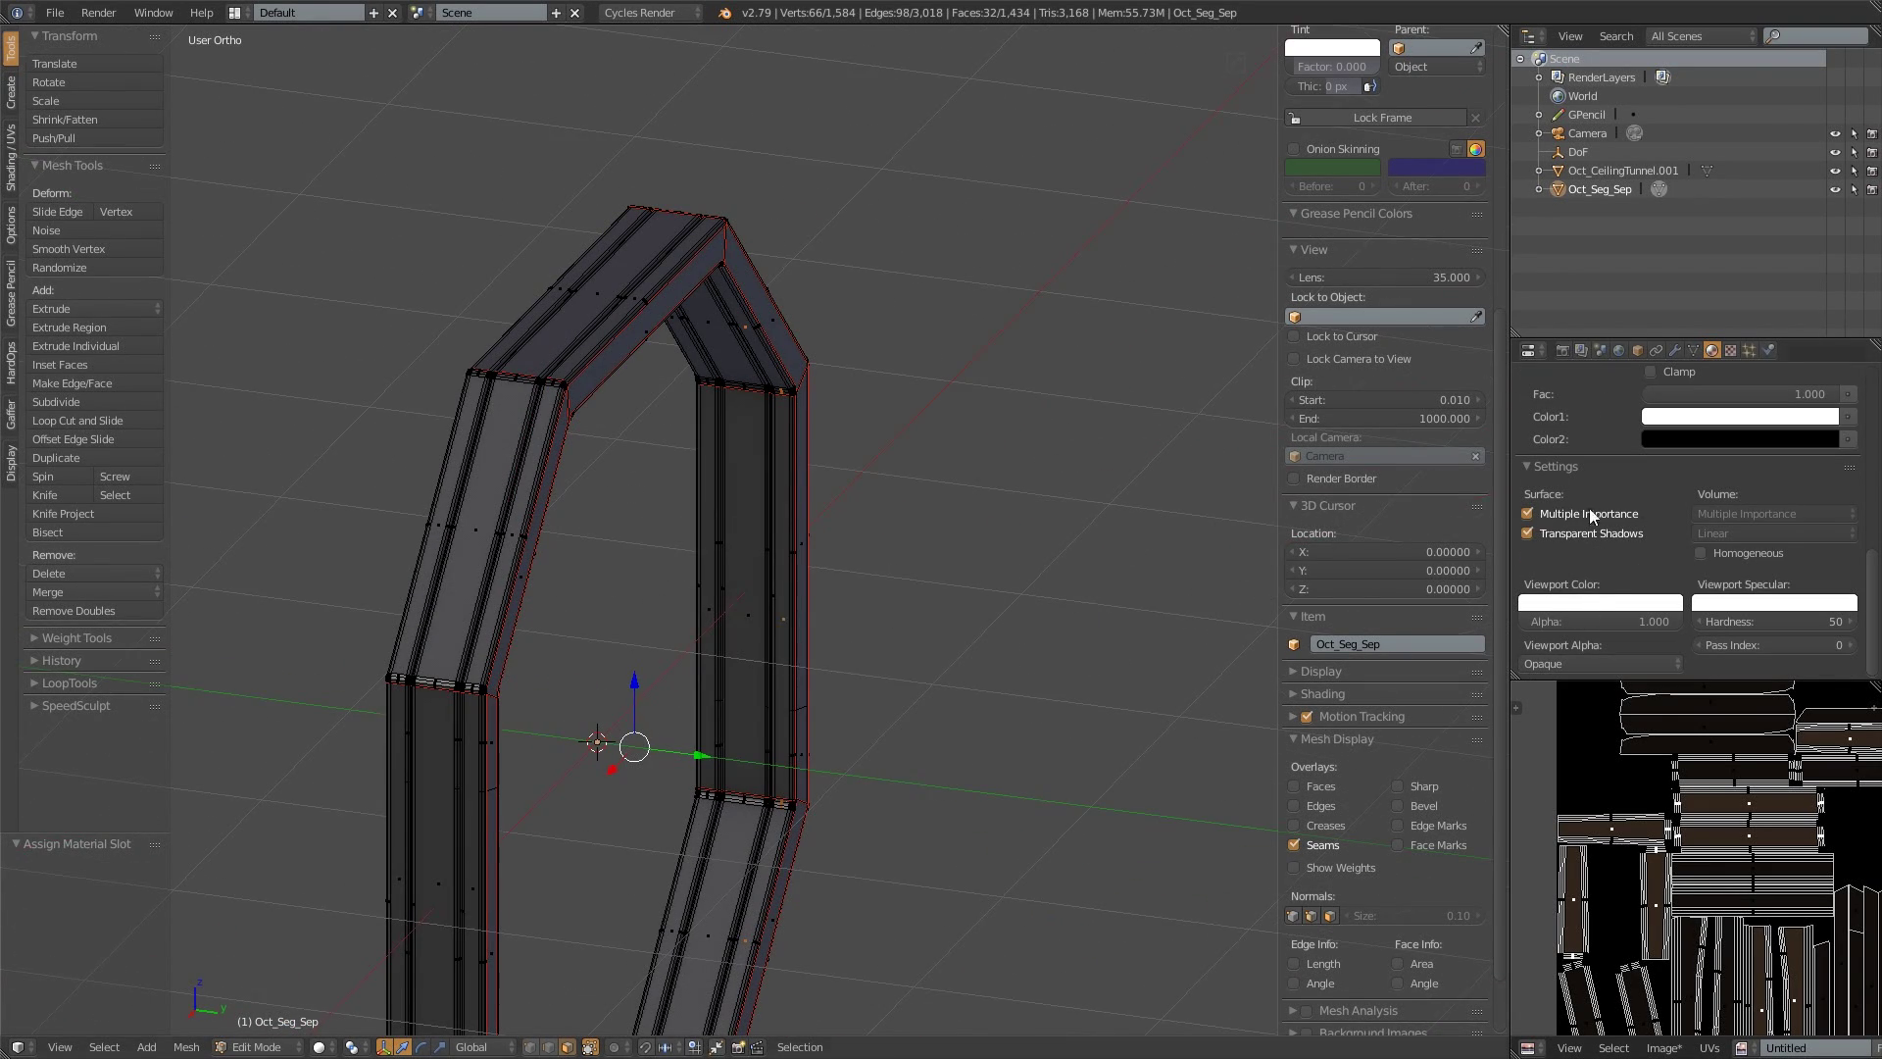
scroll(1633, 498, up, 10)
click(1563, 518)
Step: Select the opposite face strip all around the inside of the octagonal Oct_Seg_Sep frame and assign bm_R1 to it
middle_drag(774, 548, 651, 538)
key(a)
scroll(857, 468, up, 5)
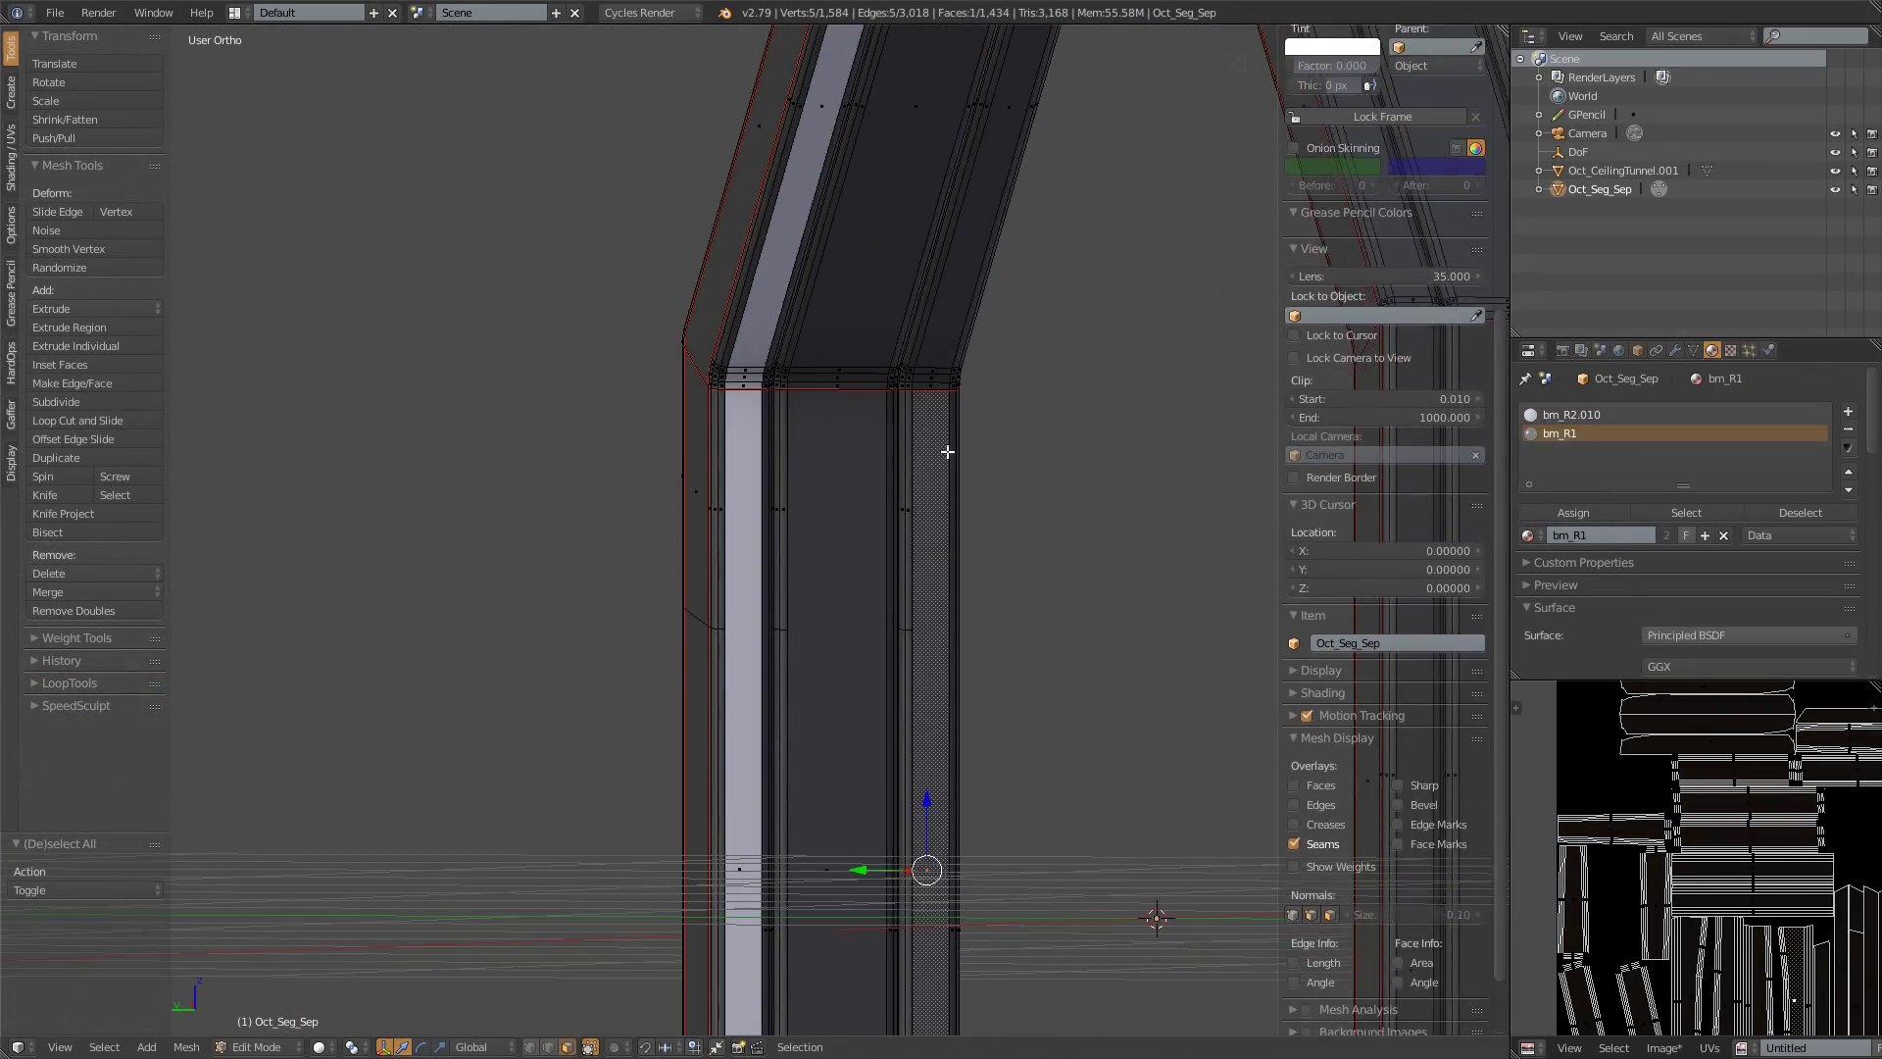
middle_drag(944, 454, 1052, 529)
ctrl+click(991, 333)
ctrl+click(863, 719)
middle_drag(863, 718, 855, 625)
ctrl+click(819, 703)
middle_drag(818, 703, 632, 716)
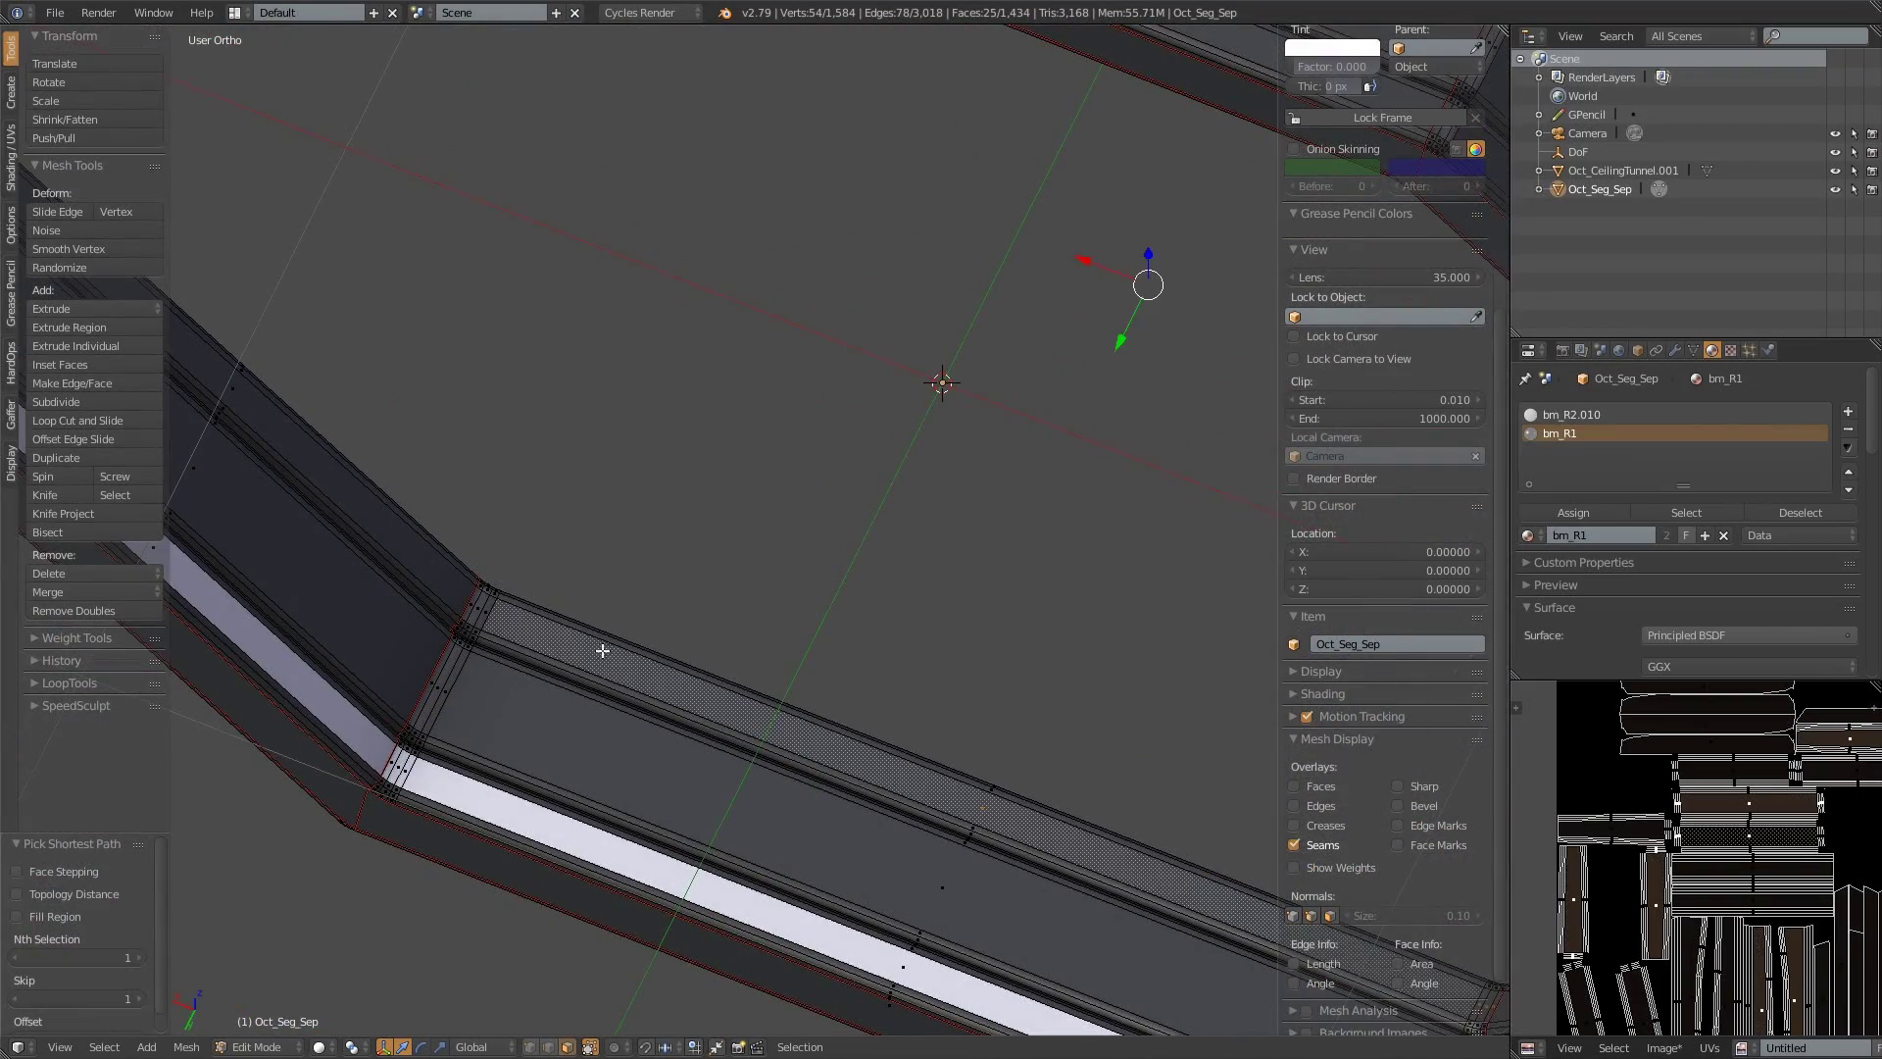
middle_drag(602, 650, 601, 493)
middle_drag(657, 416, 885, 636)
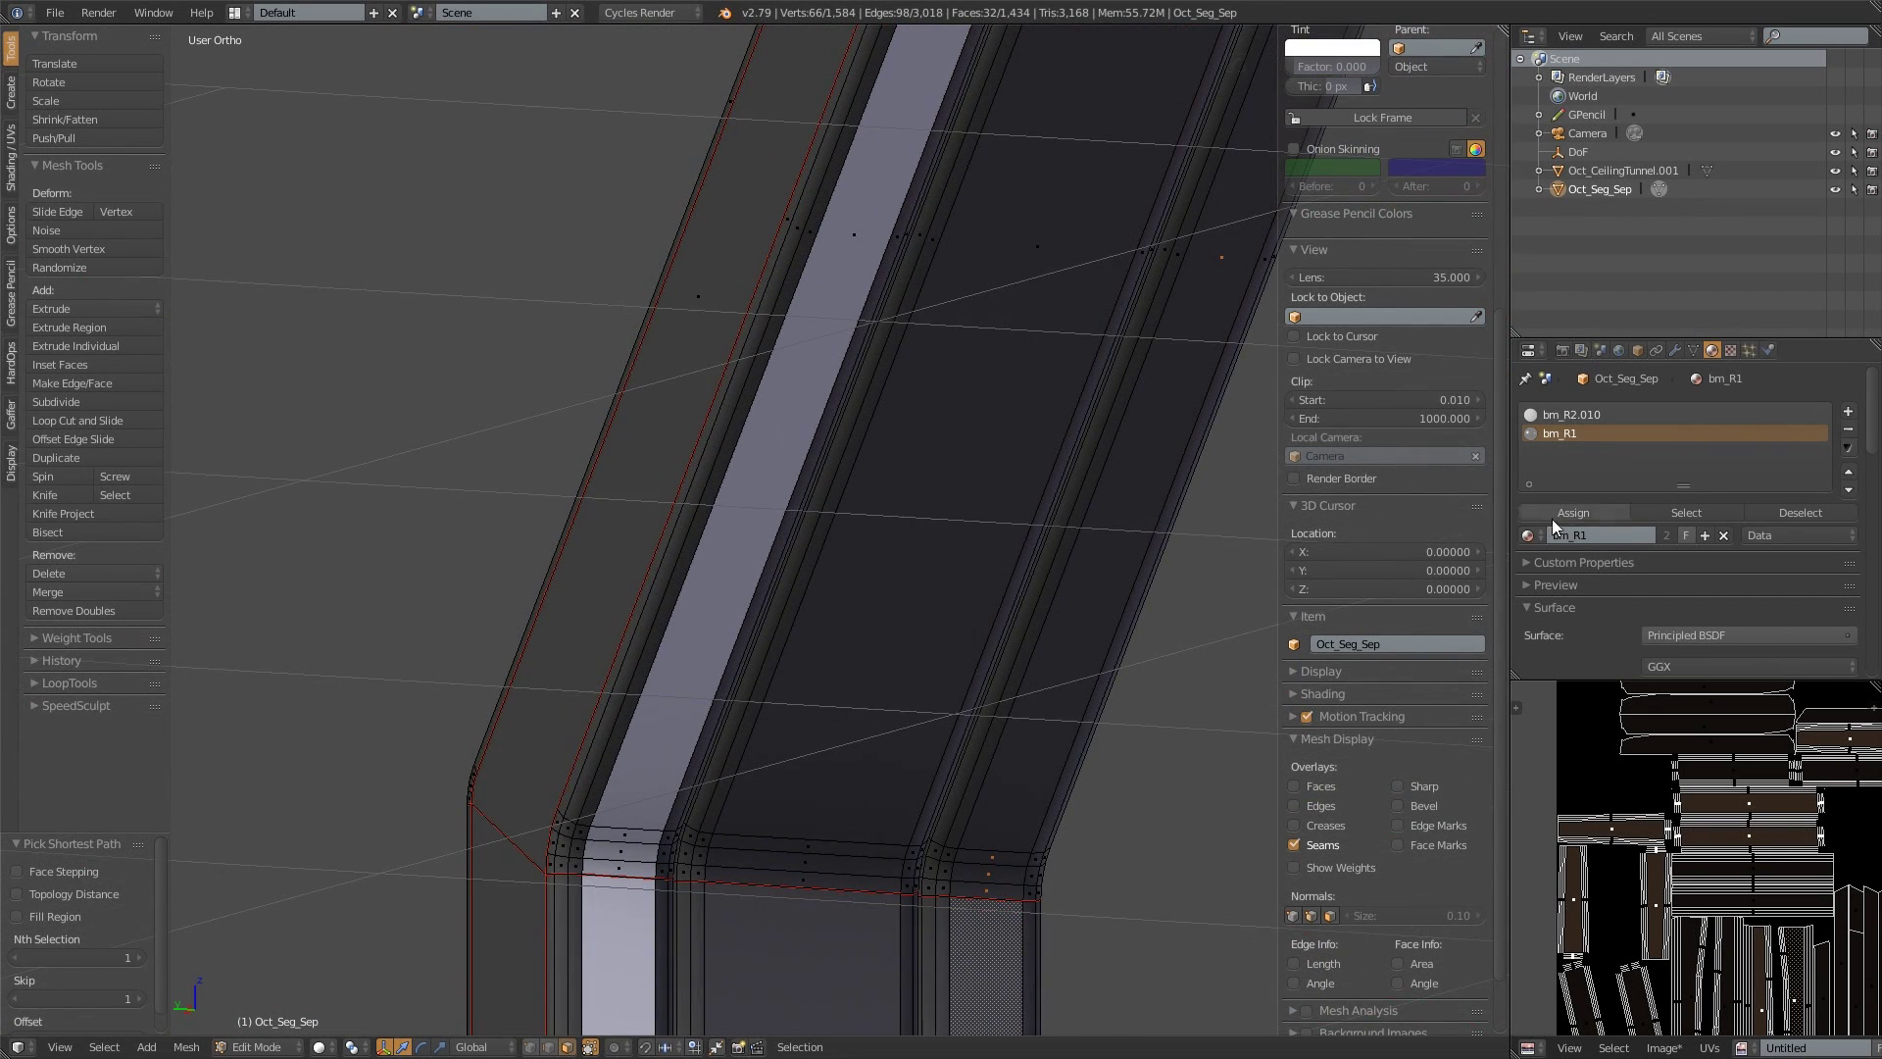
key(a)
Step: Inspect the material strips on the Oct_Seg_Sep frame in Blender and the grunge materials on it in Unity
scroll(1216, 614, down, 8)
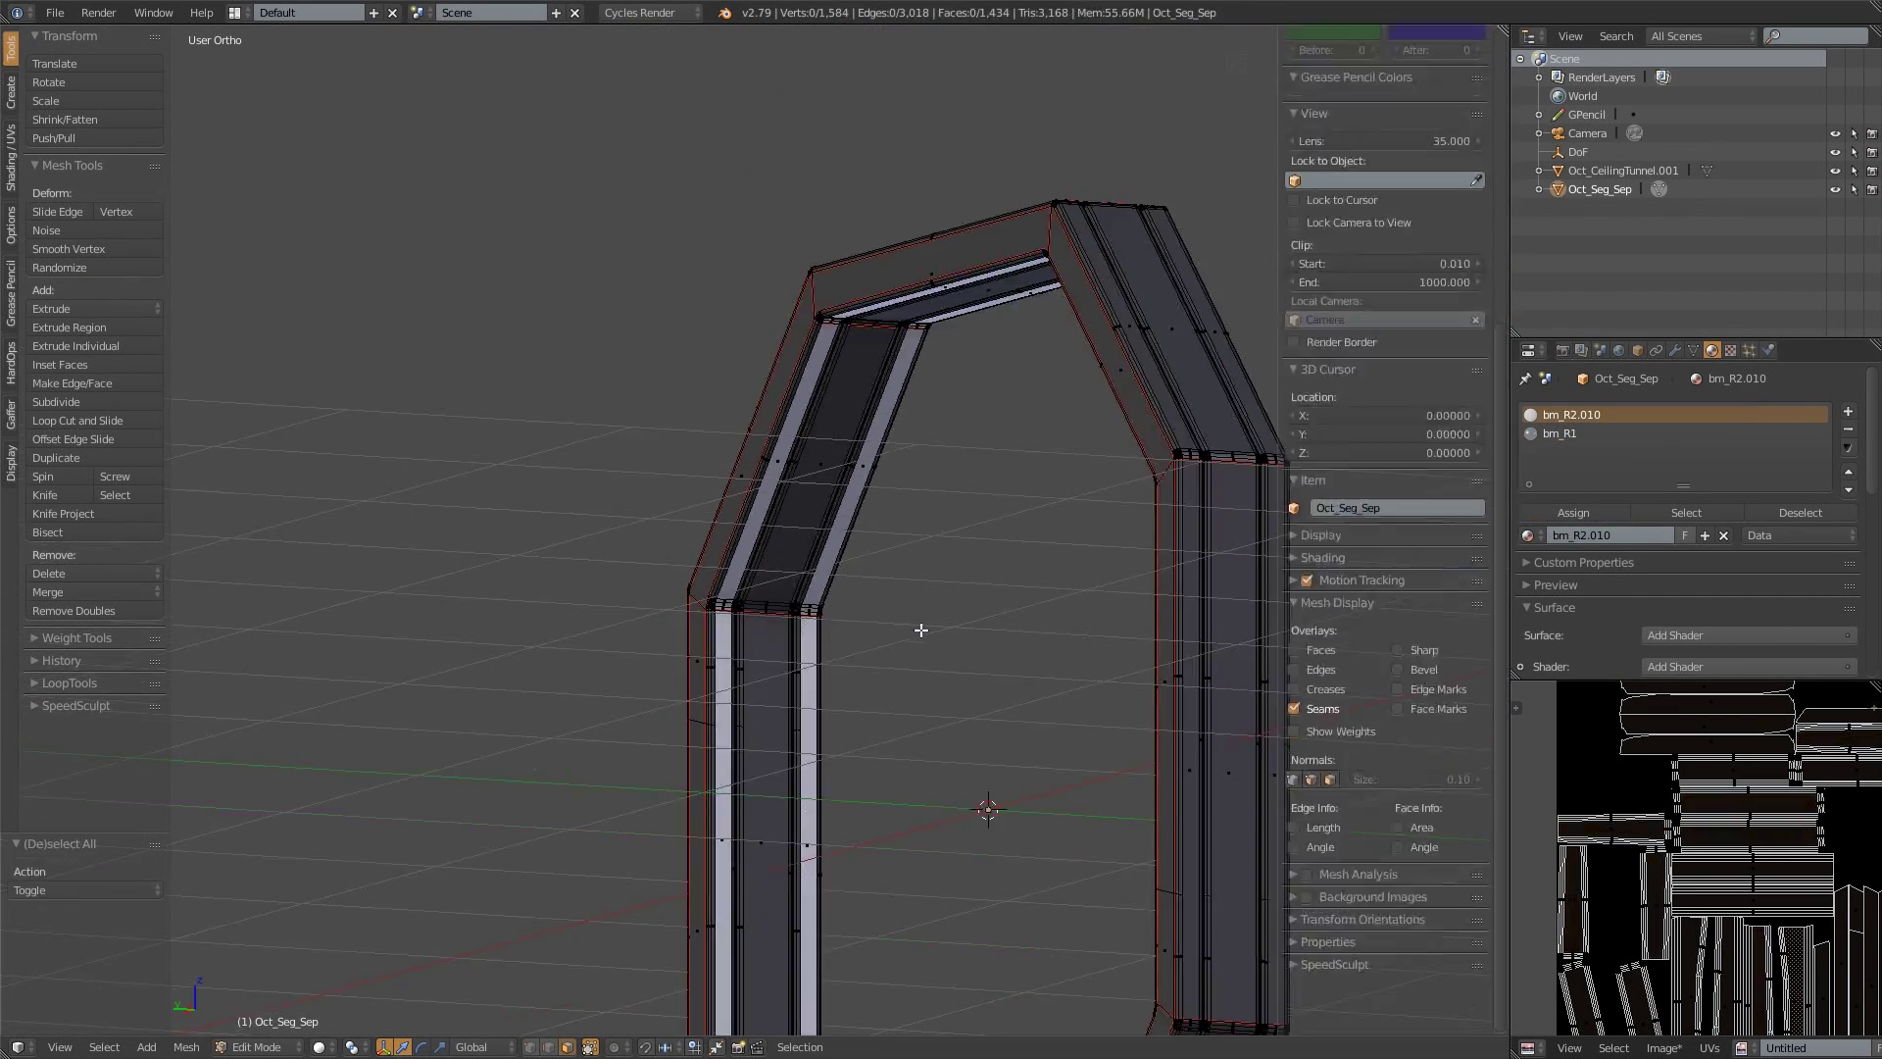
middle_drag(921, 631, 781, 520)
scroll(781, 521, up, 4)
middle_drag(936, 527, 614, 464)
scroll(891, 493, up, 4)
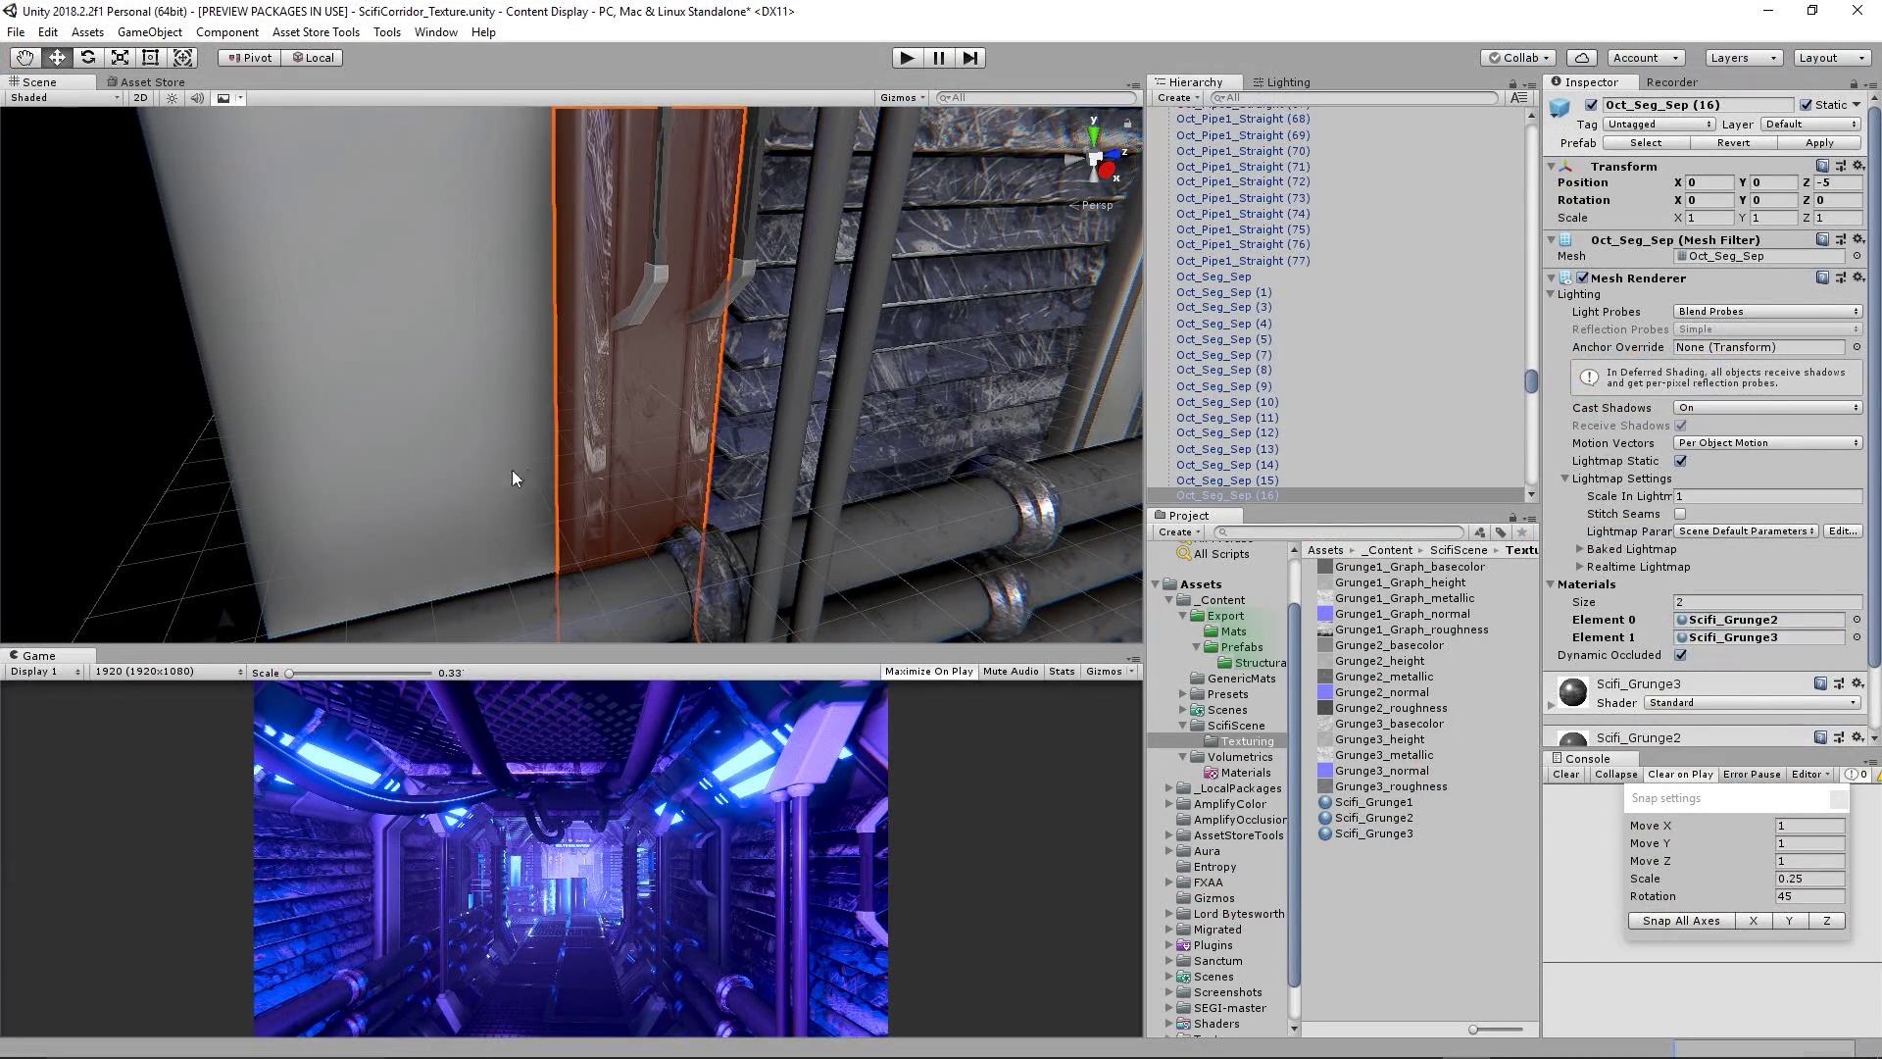
alt+drag(503, 469, 516, 431)
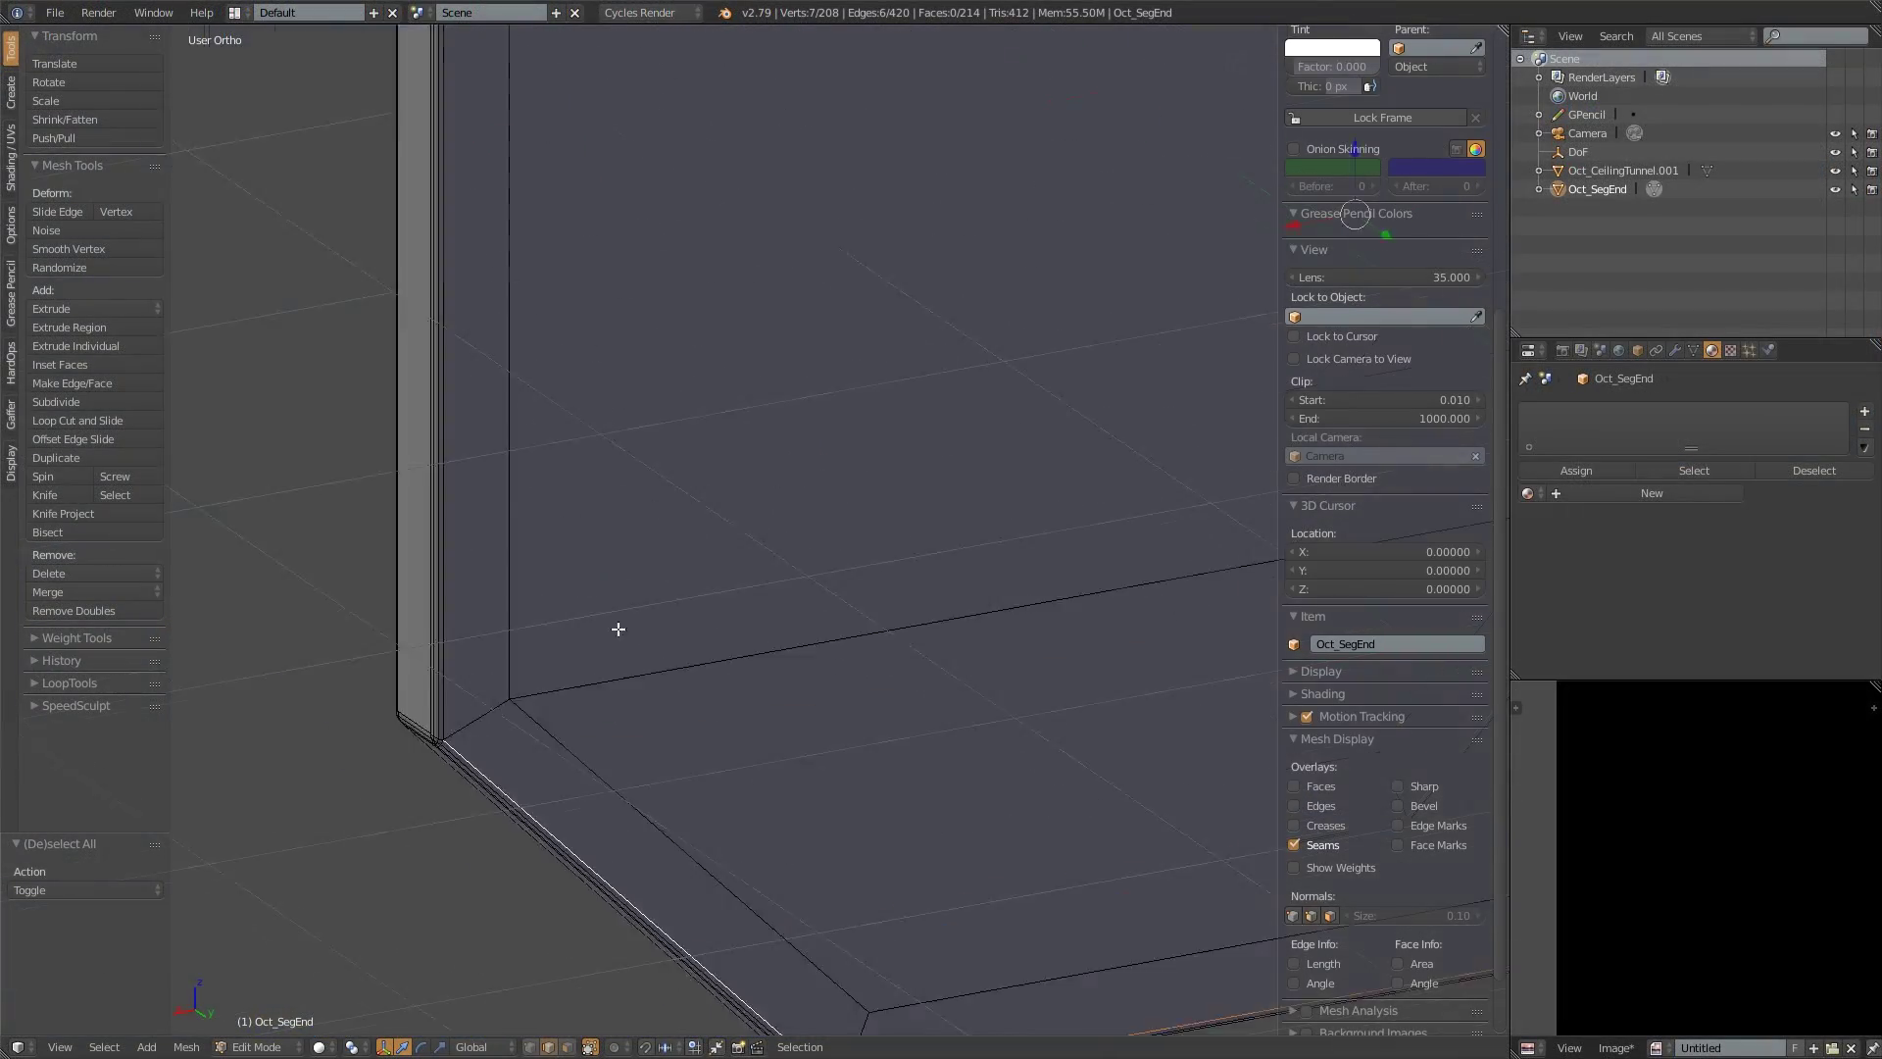
Step: In Blender, select edge paths along the border and corner of Oct_SegEnd and mark them as UV seams
ctrl+right_click(390, 638)
key(KP_Decimal)
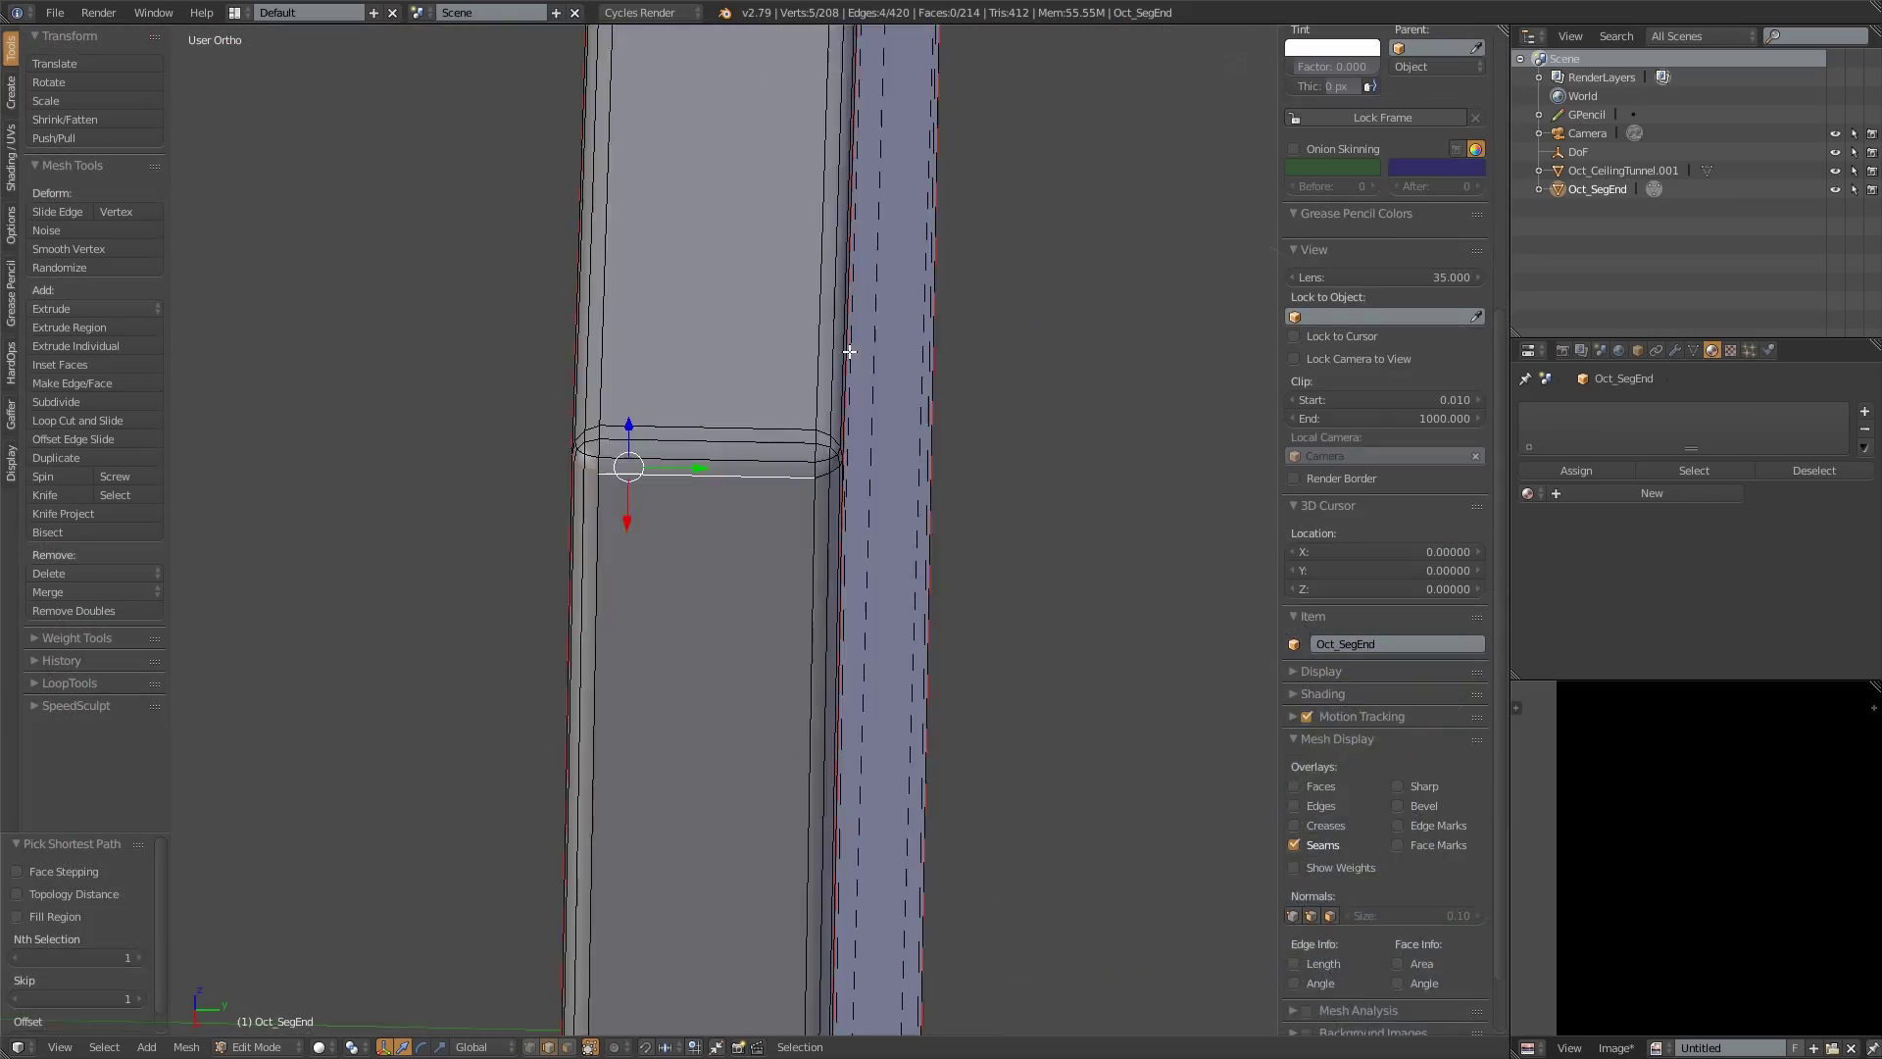
scroll(420, 562, down, 5)
key(ctrl+e)
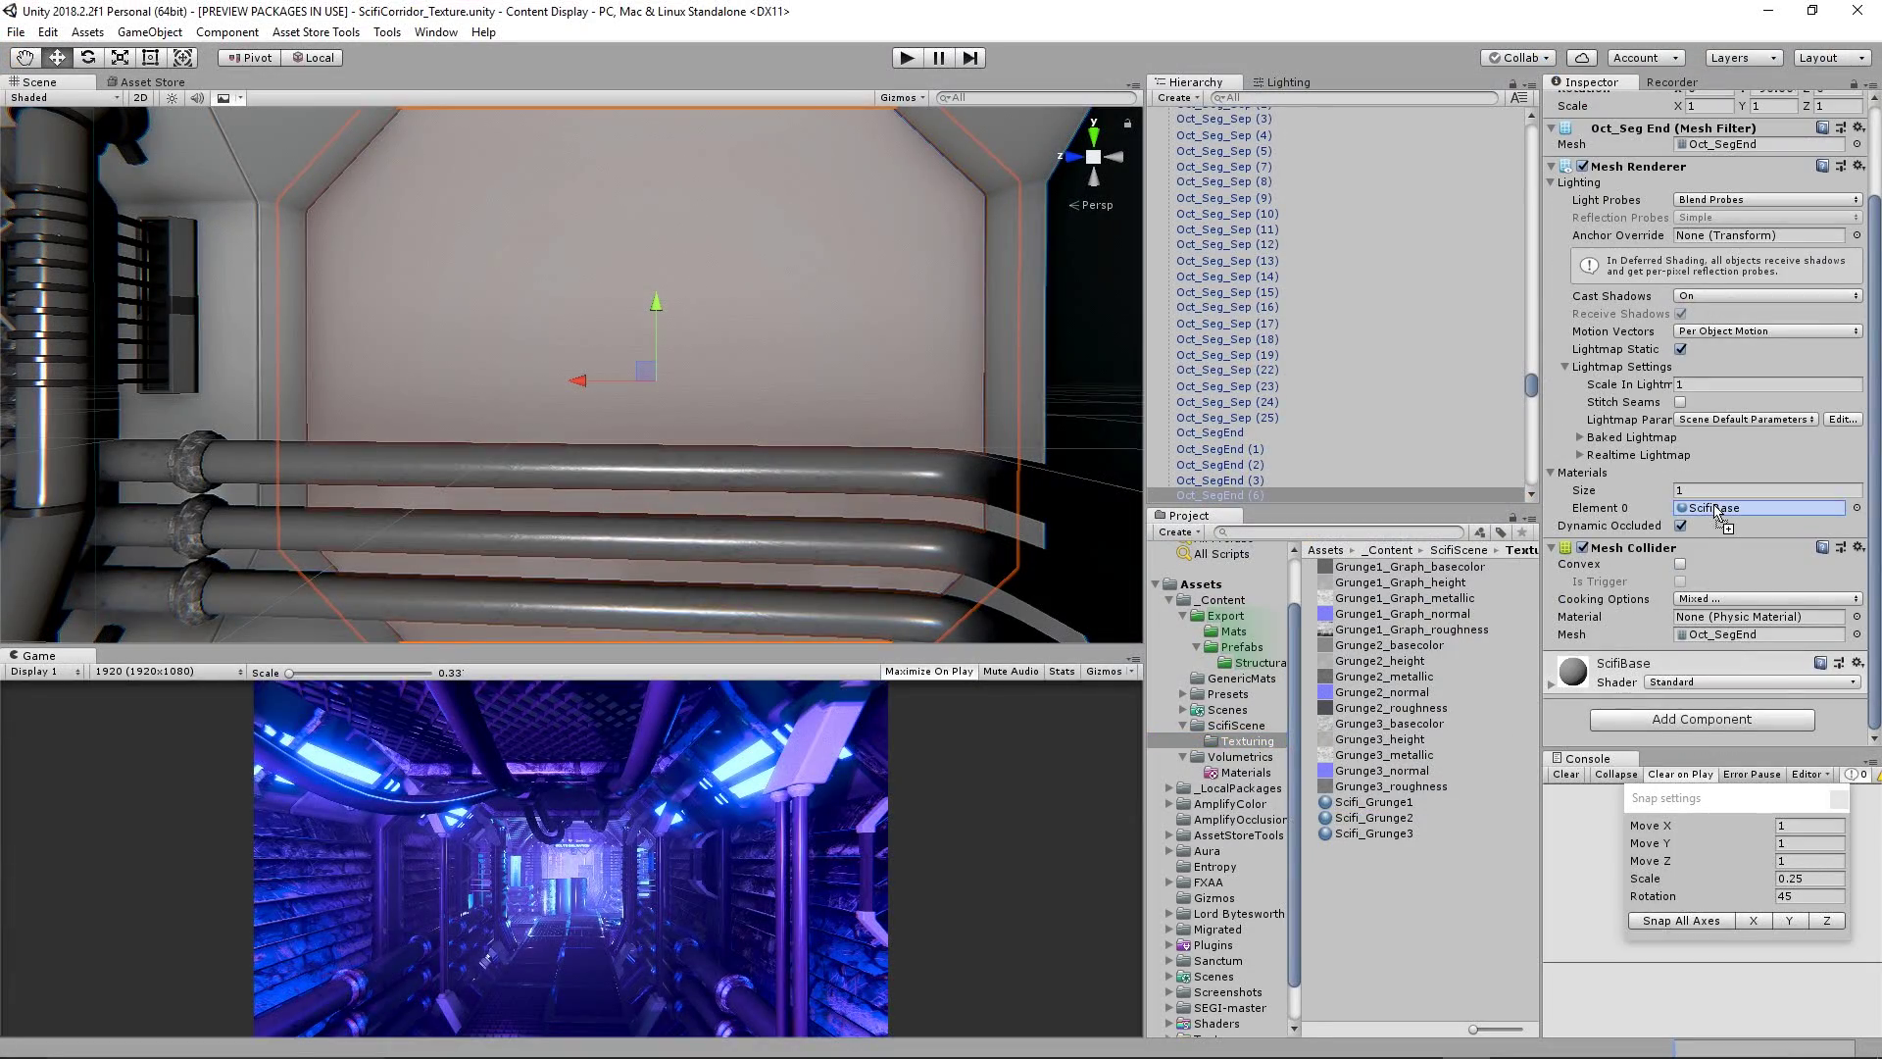
Step: In Unity, replace the ScifiBase material of the selected Oct_SegEnd with Scifi_Grunge2 and apply the changes to the prefab
drag(1718, 511, 1690, 509)
click(145, 32)
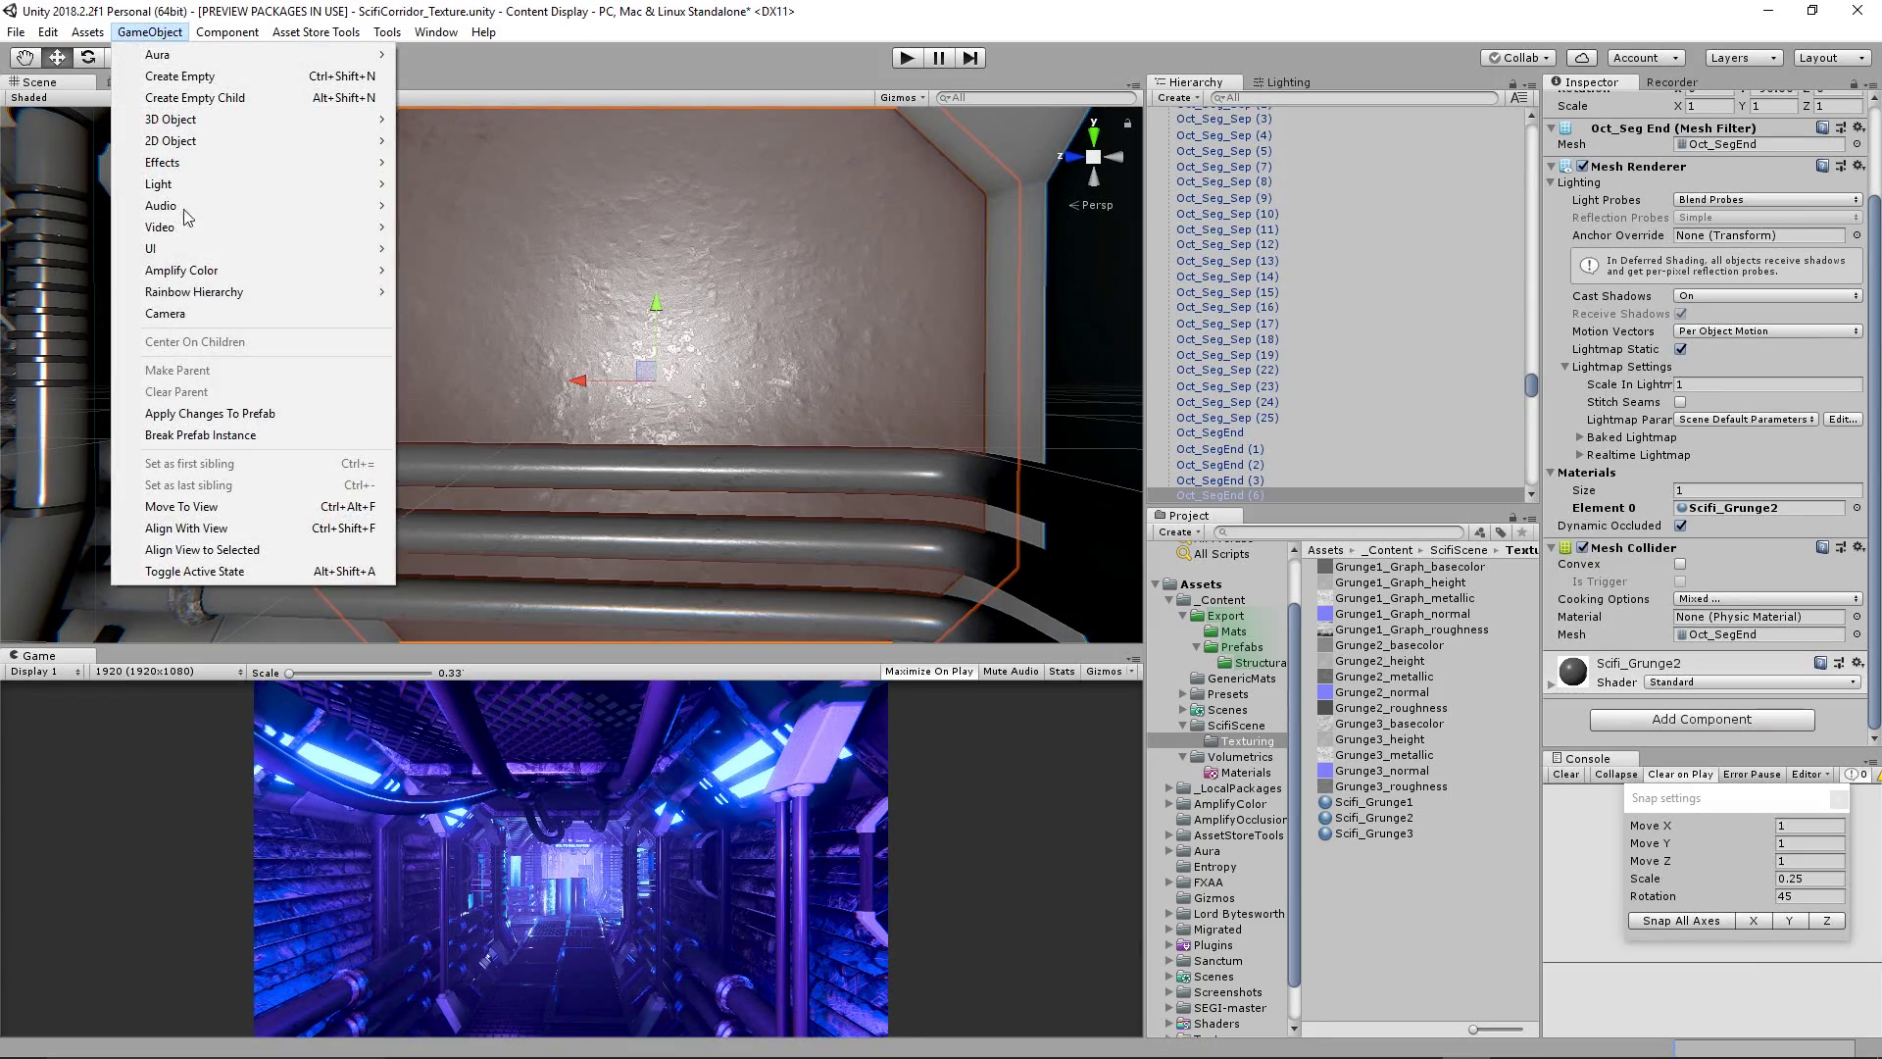
click(245, 416)
Step: Select the Oct_SegInnerCorner_4 parent object and apply its material changes to the prefab
right_drag(734, 373, 814, 475)
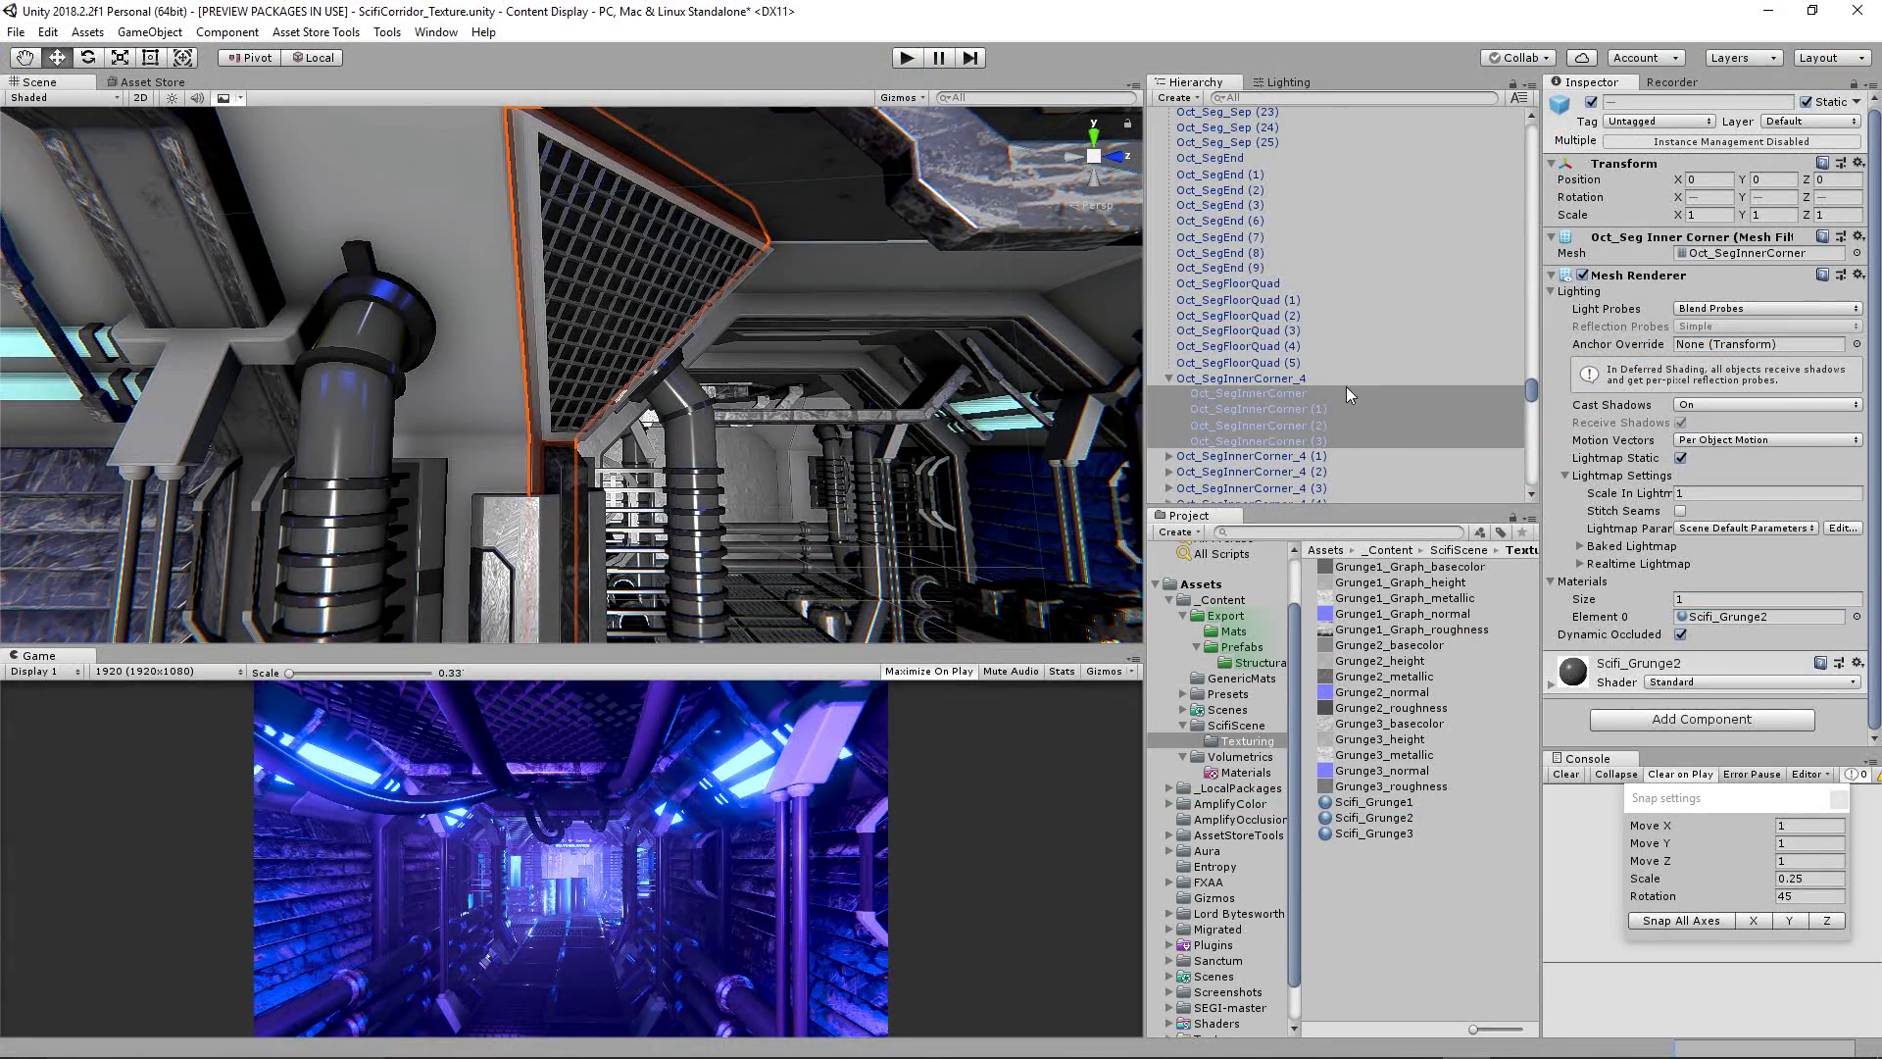
click(1345, 379)
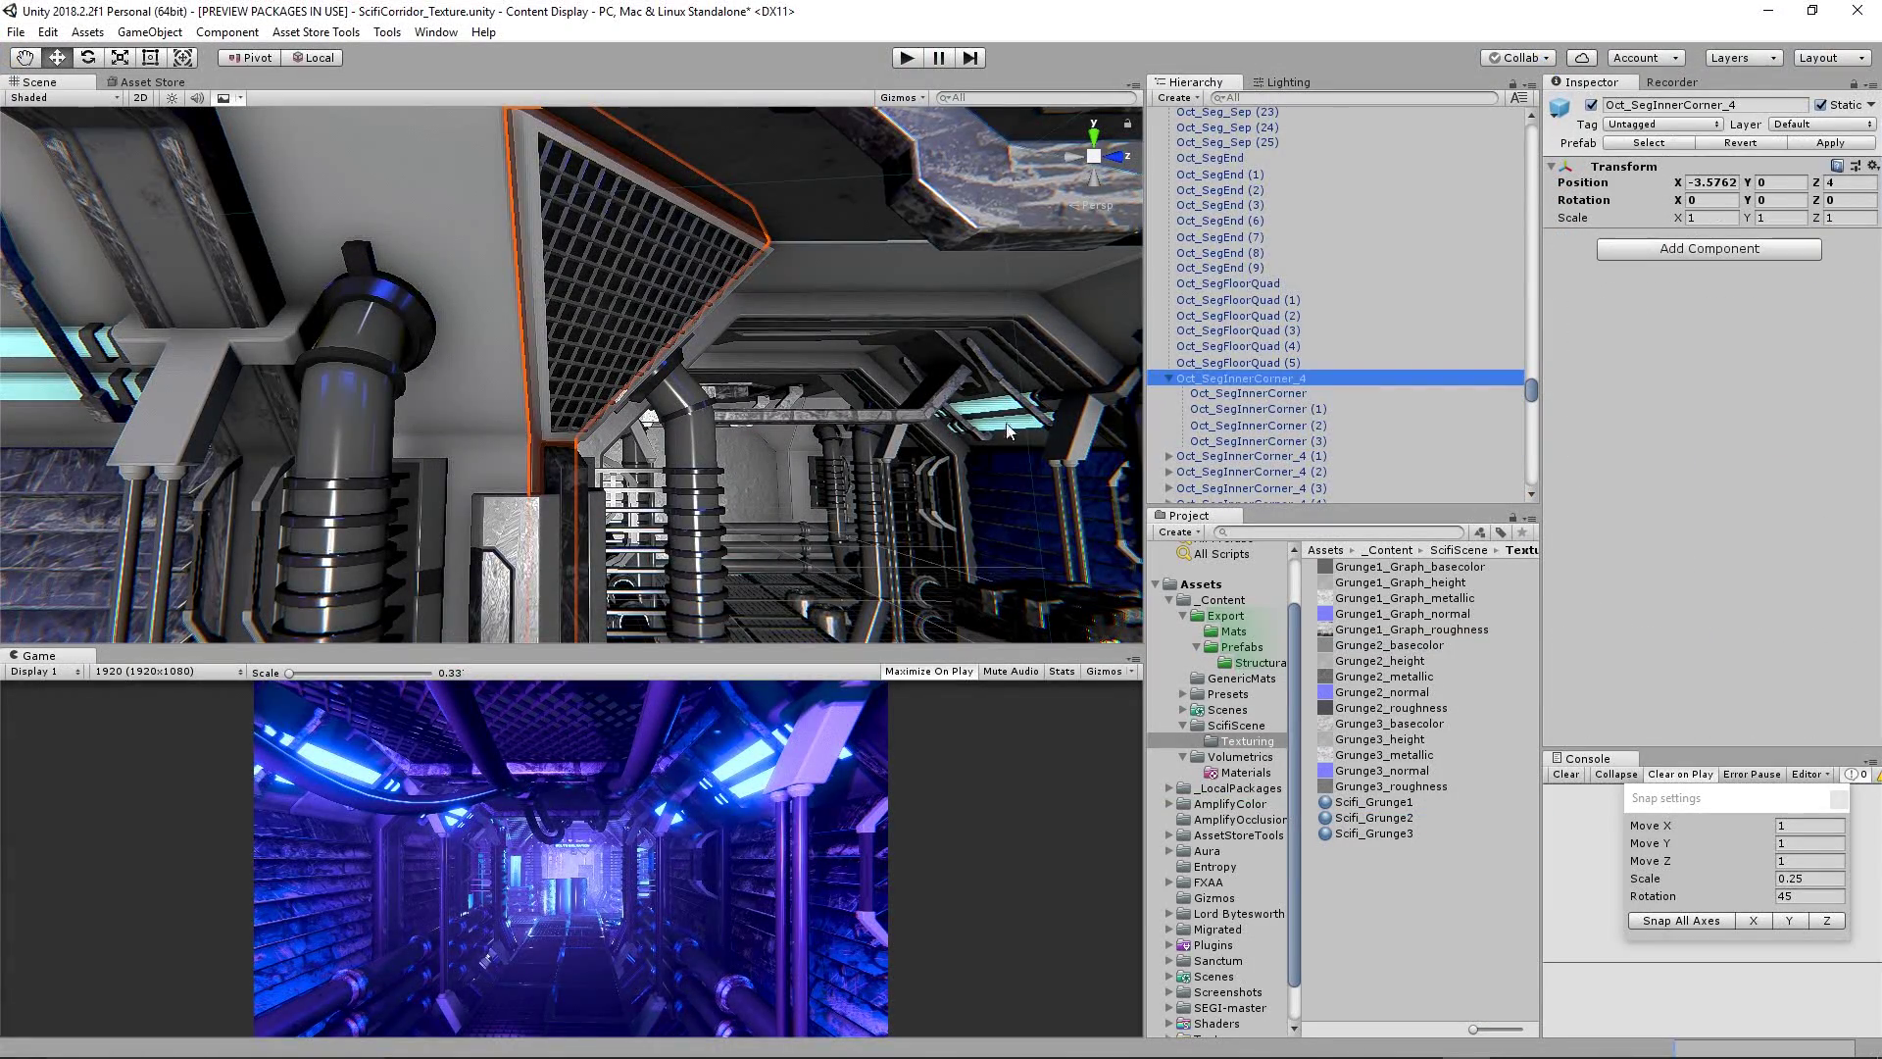
right_drag(627, 411, 431, 373)
click(149, 31)
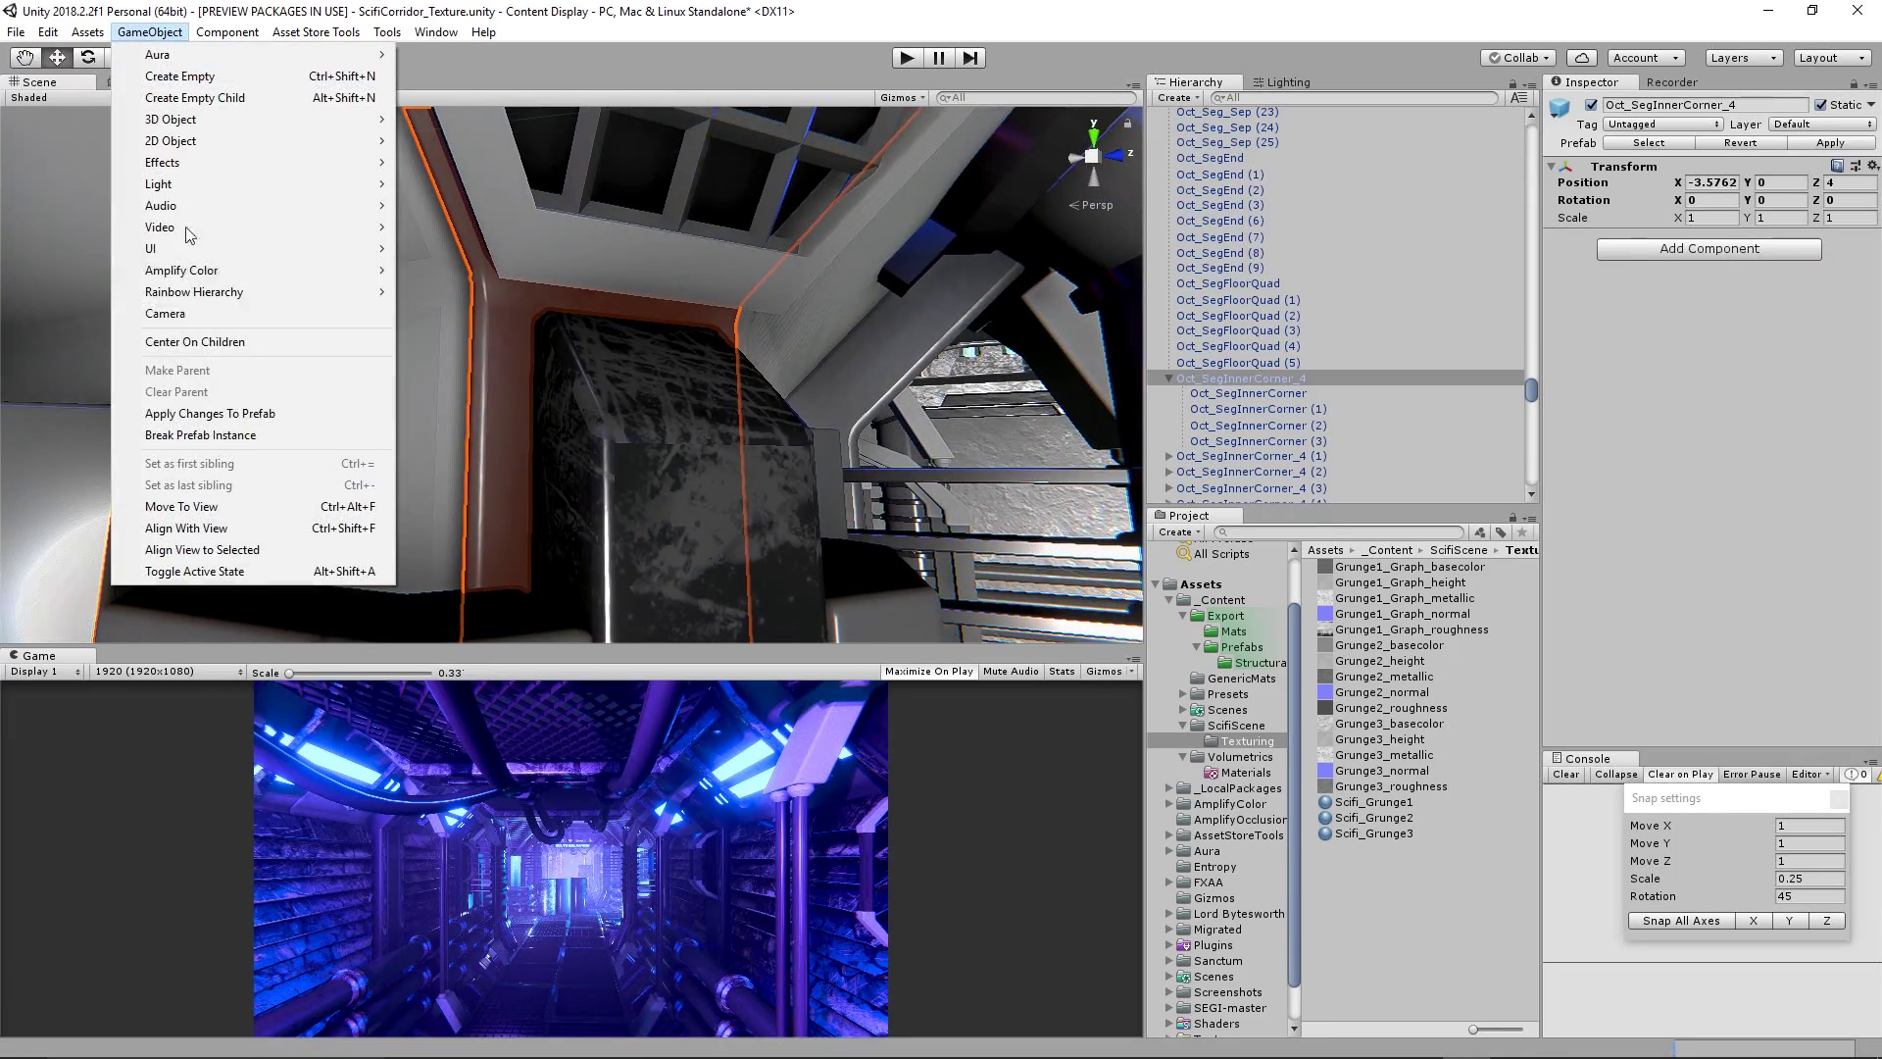
click(237, 413)
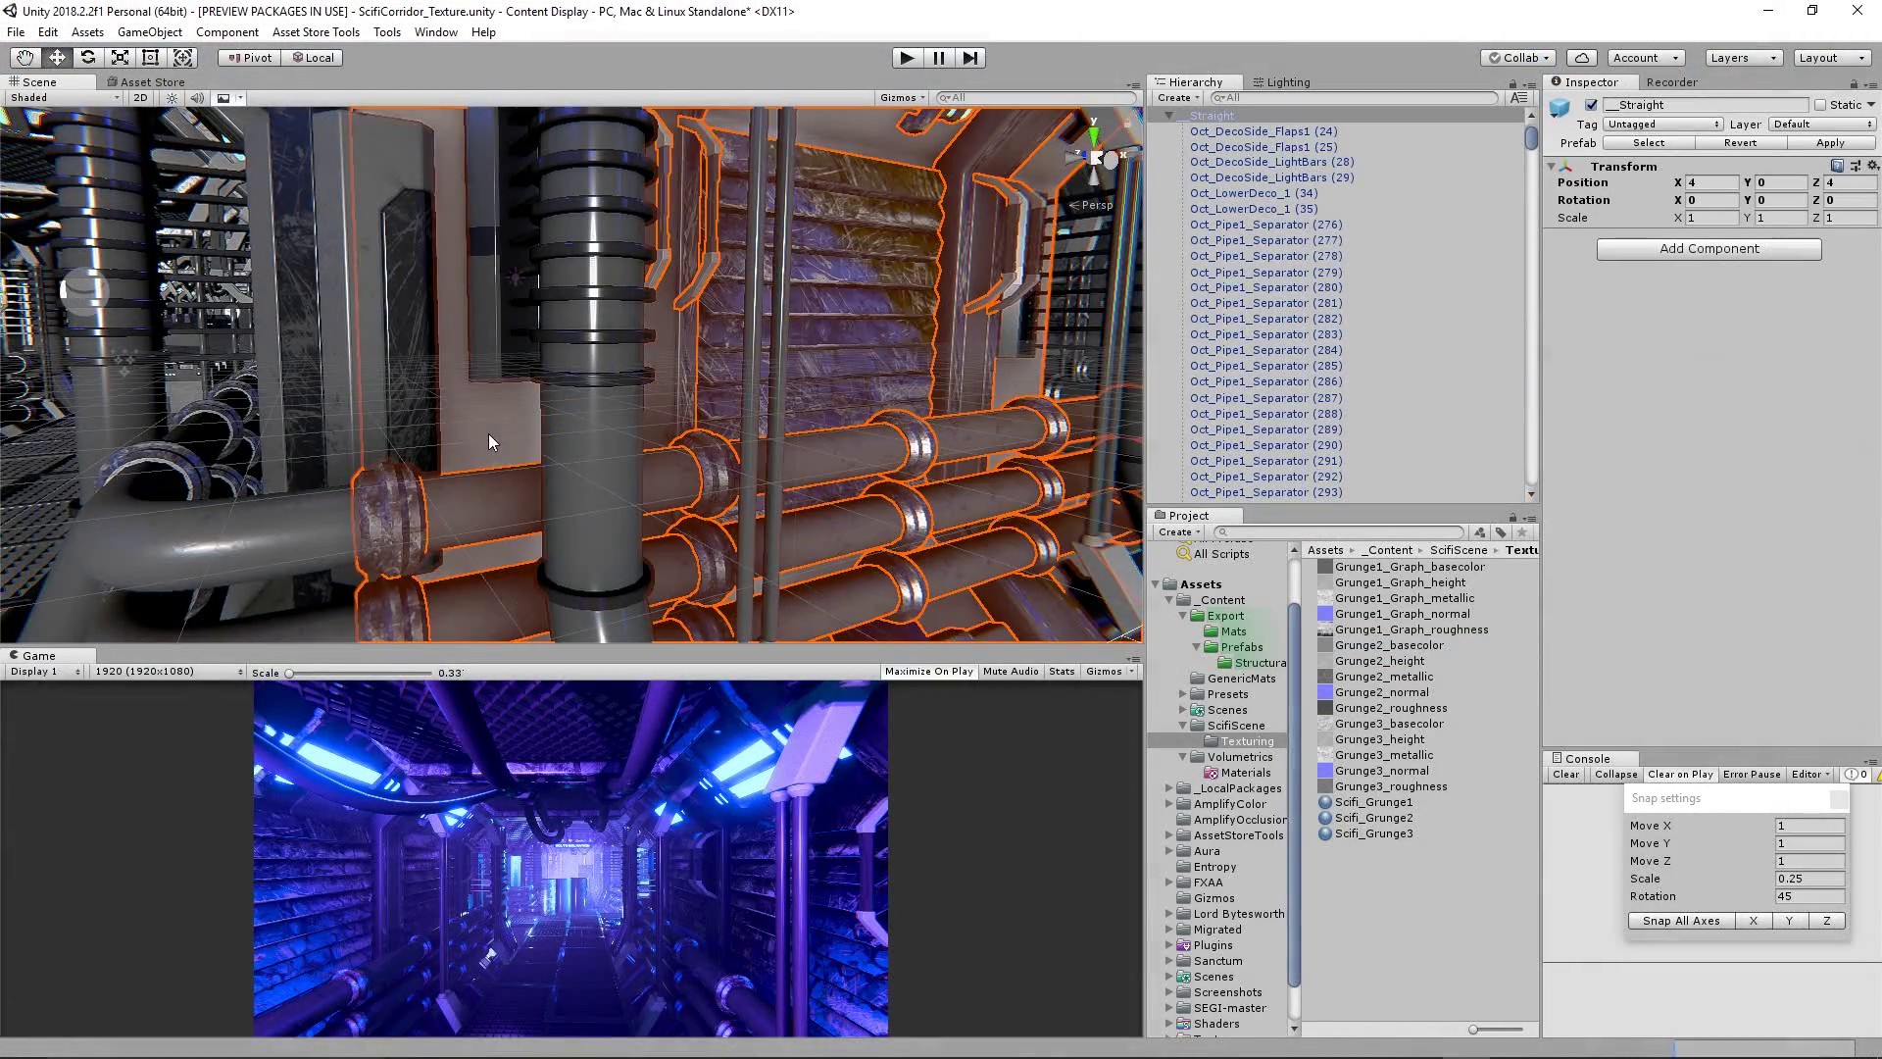
Step: Replace the ScifiBase material of Oct_SegStraight (2) with Scifi_Grunge2 and apply the changes to the prefab
right_drag(490, 434, 504, 392)
click(508, 459)
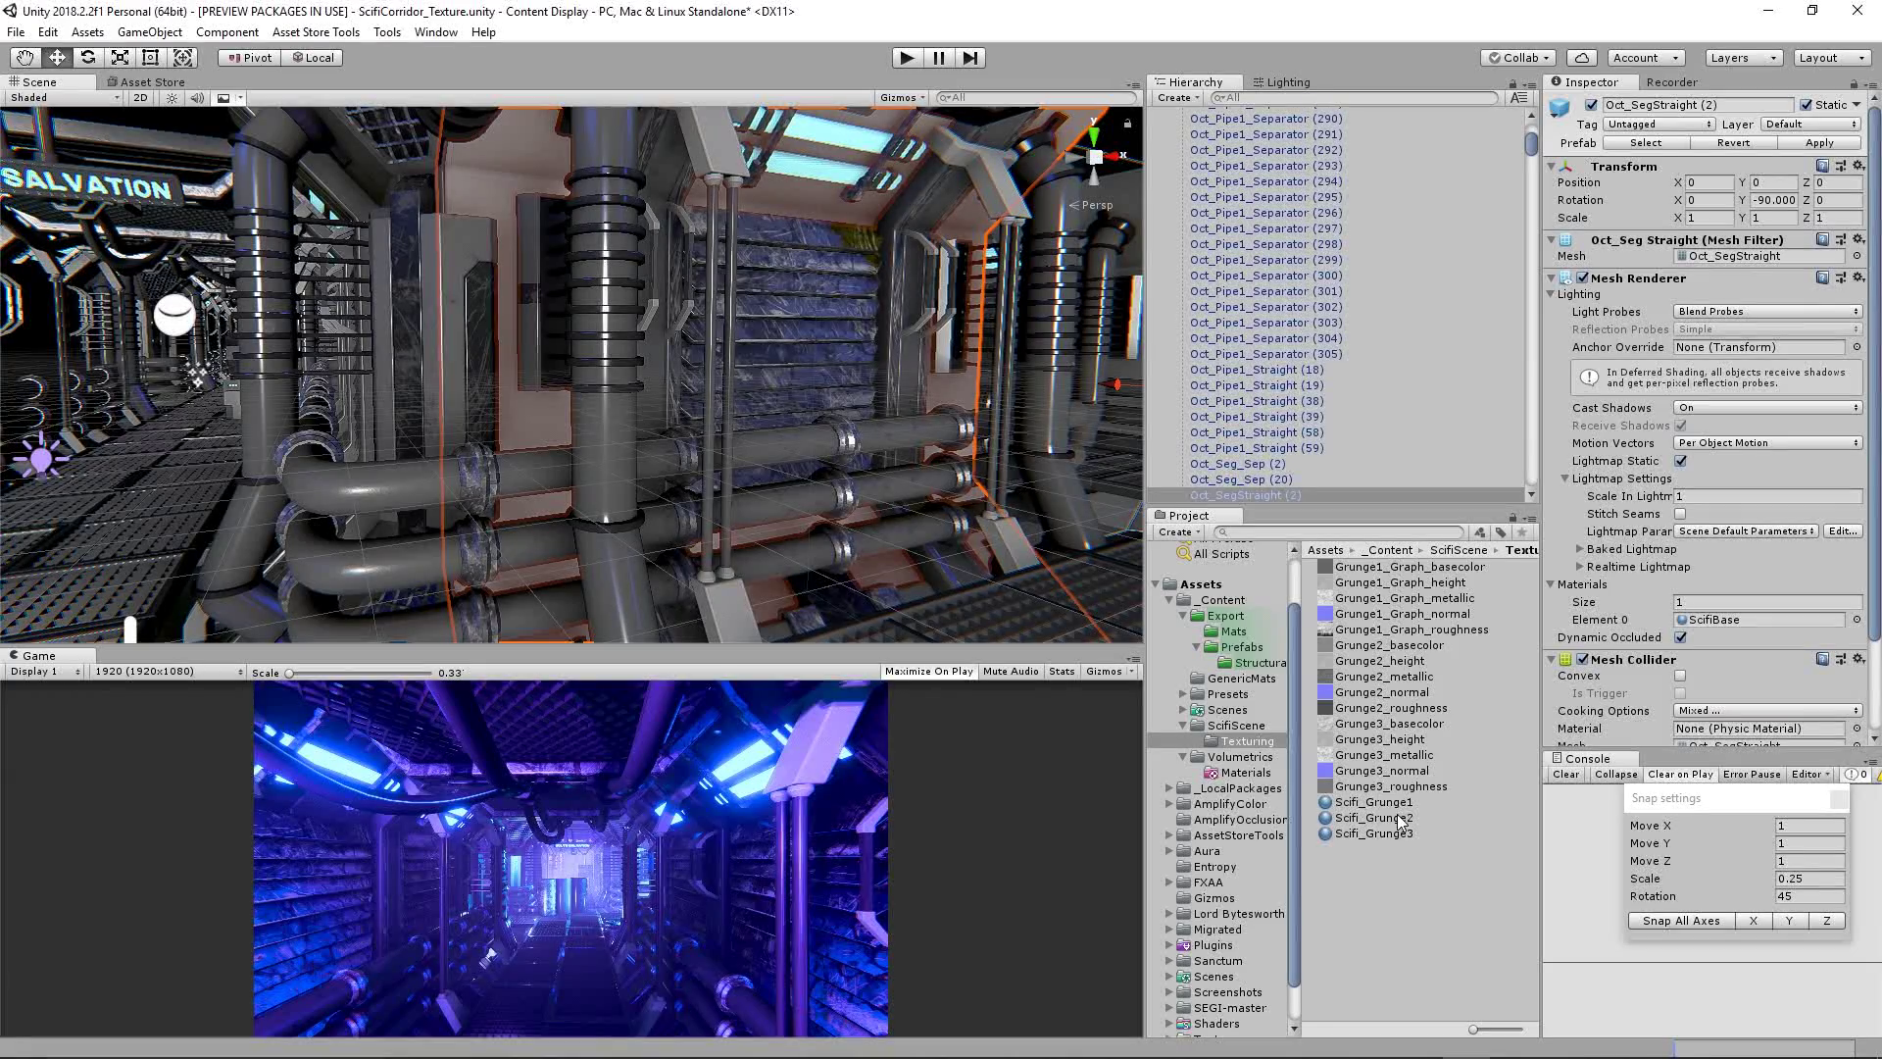
scroll(1723, 722, down, 3)
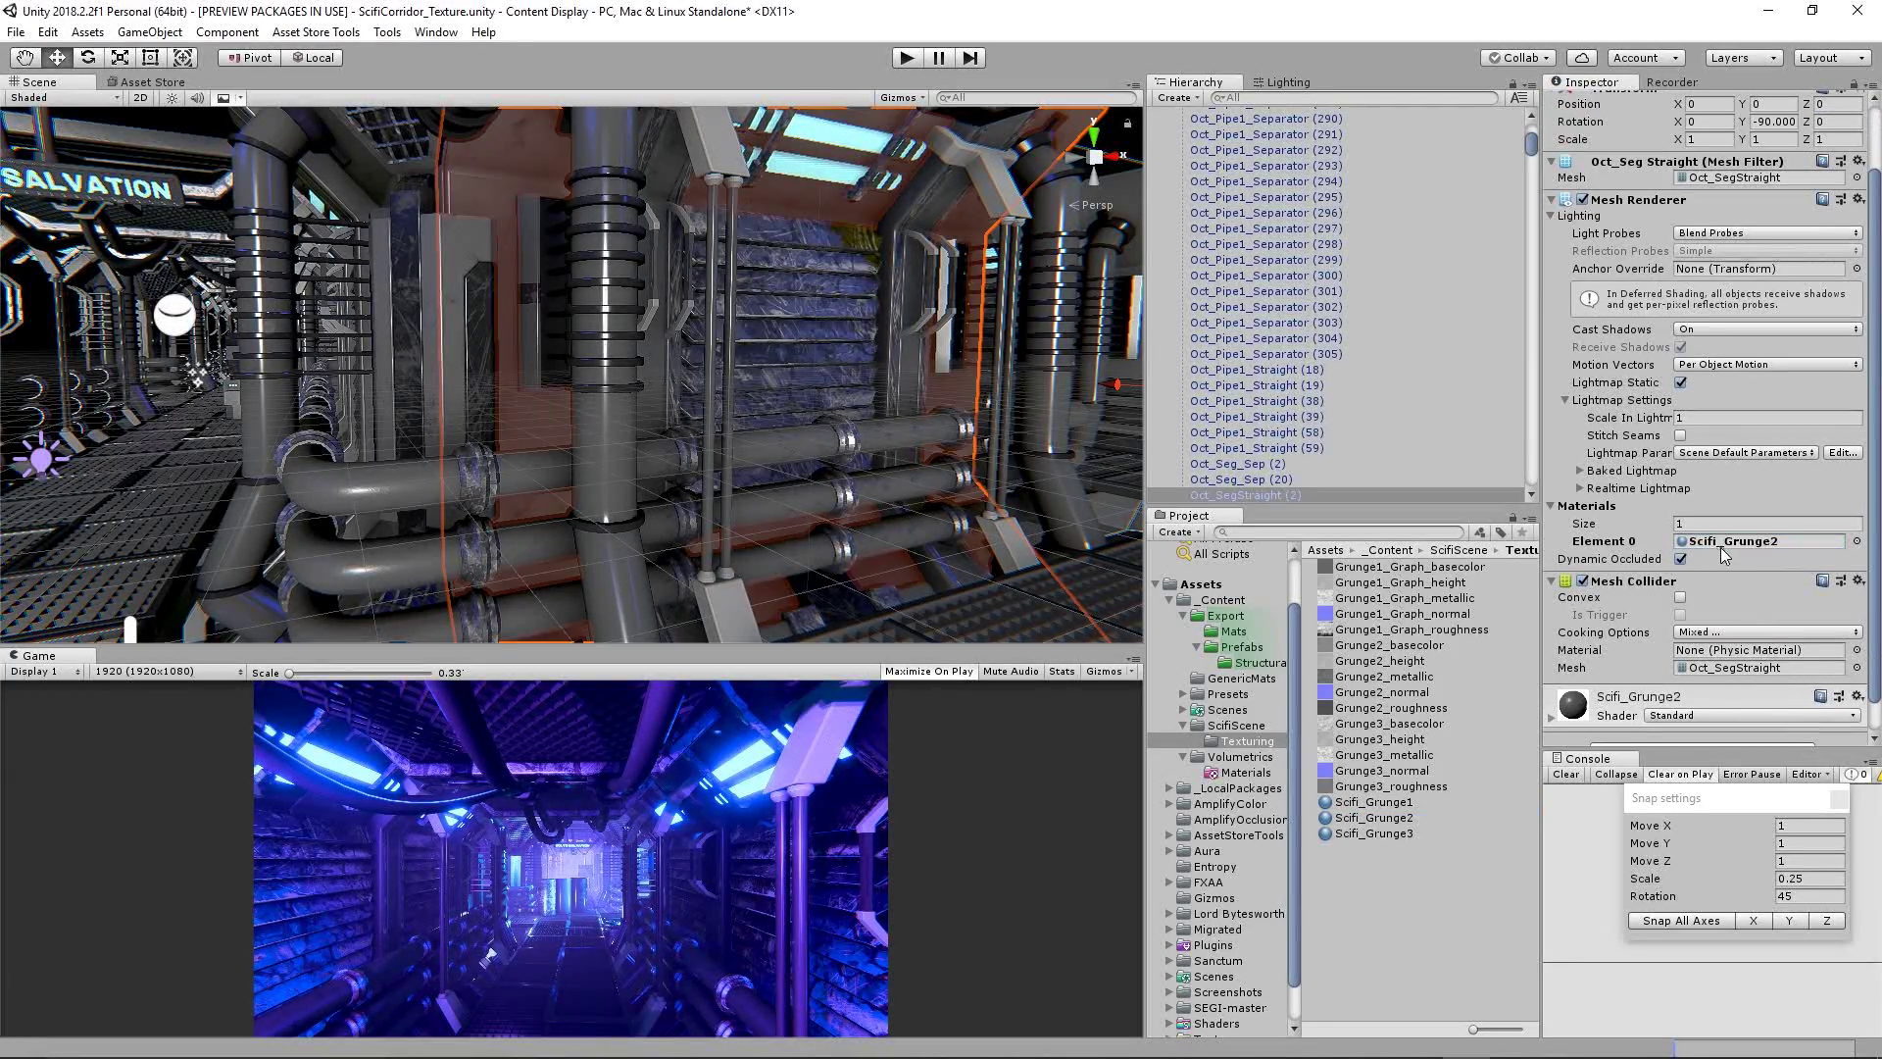
click(149, 32)
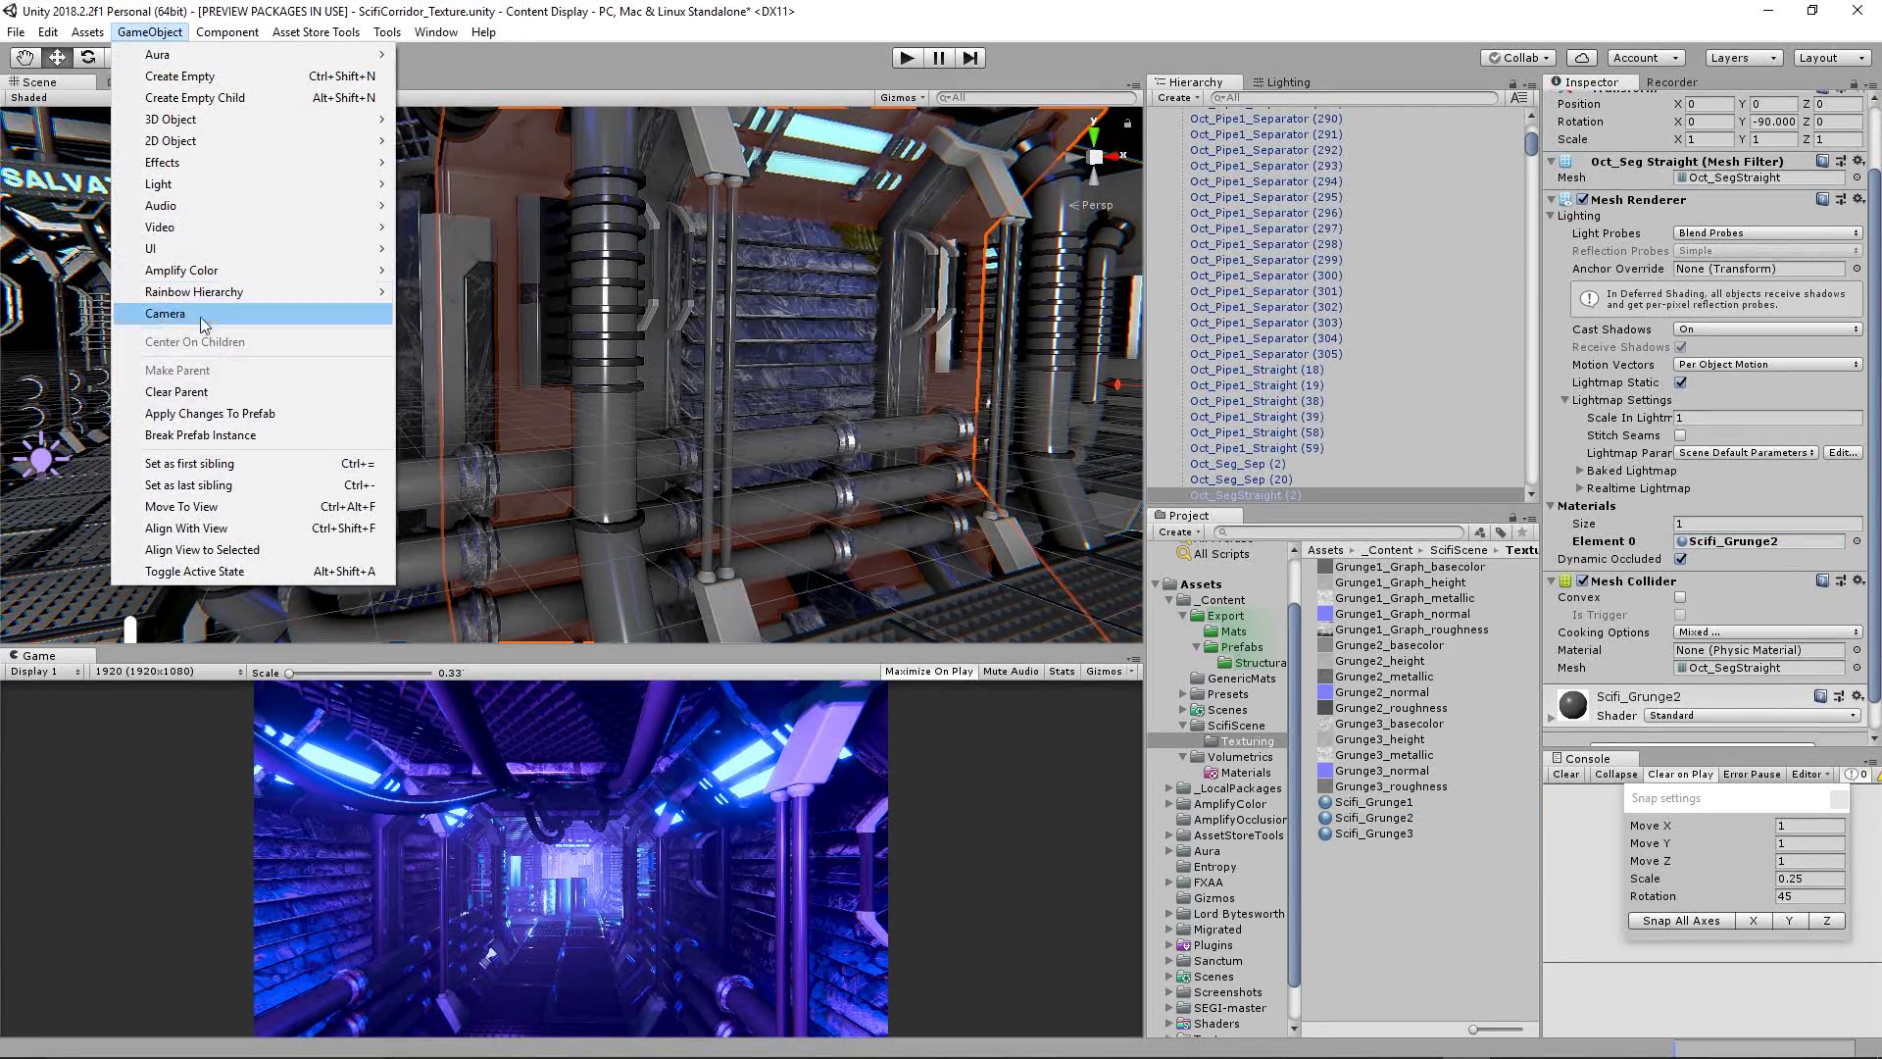
click(226, 413)
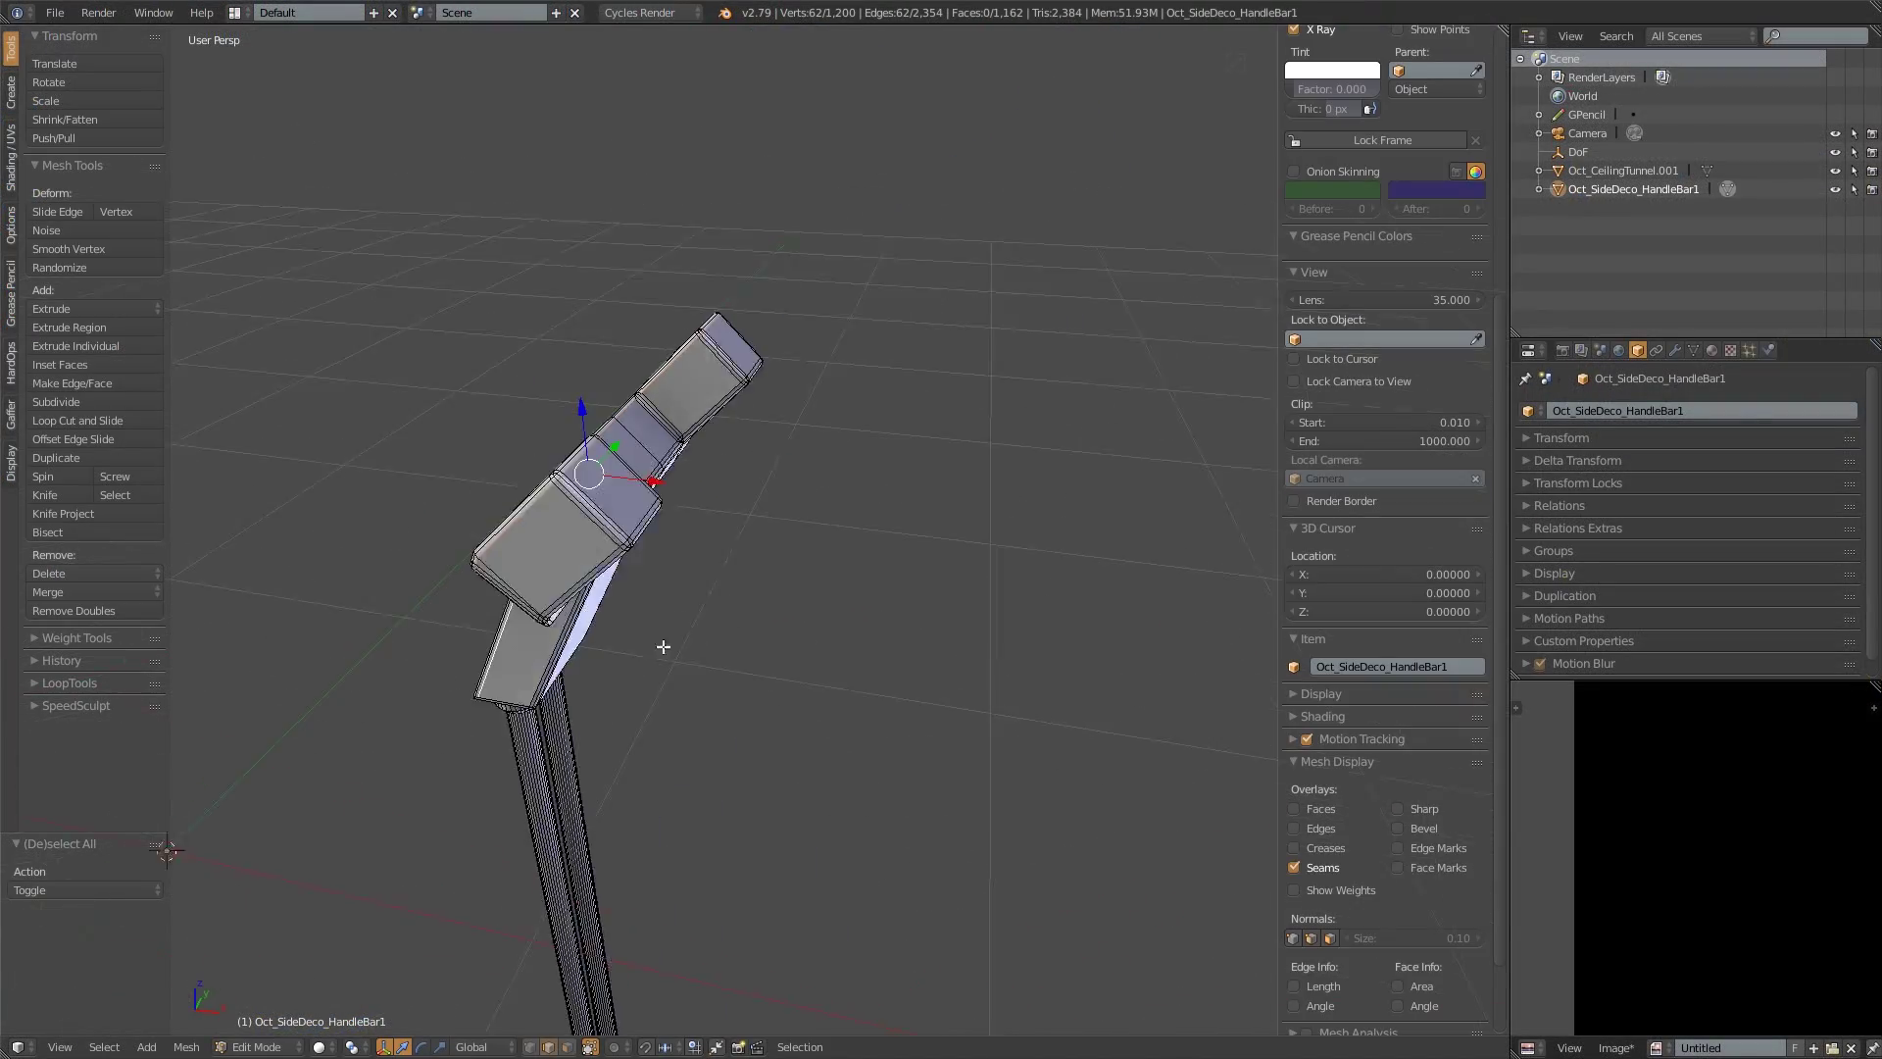
Step: In Blender, select the border edge loops of the Oct_SideDeco_HandleBar1 bracket, mark them as UV seams and clear the selection
middle_drag(663, 647, 942, 412)
alt+click(887, 337)
ctrl+alt+click(942, 412)
key(a)
Step: Select edge loops and connecting edges on the round collars of the handle bar's rods and mark them as UV seams
middle_drag(325, 524, 675, 563)
scroll(675, 563, down, 4)
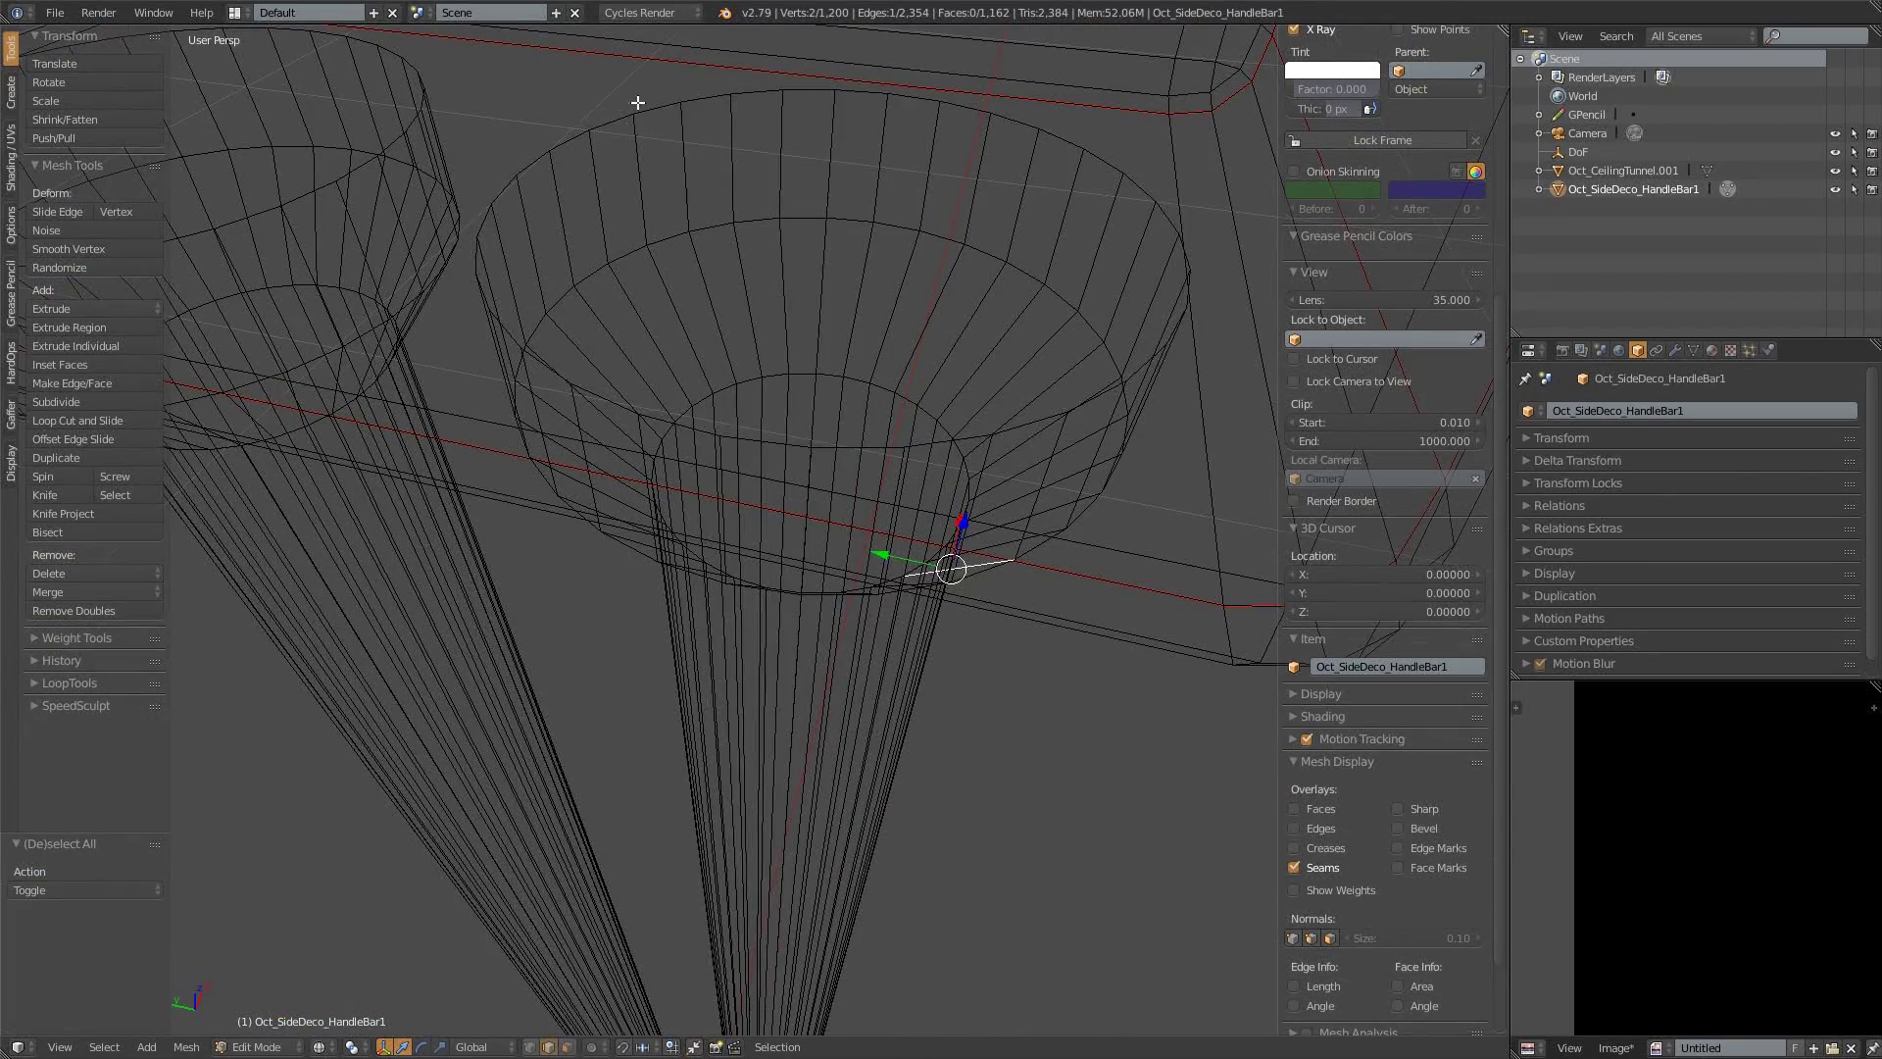
middle_drag(638, 101, 488, 664)
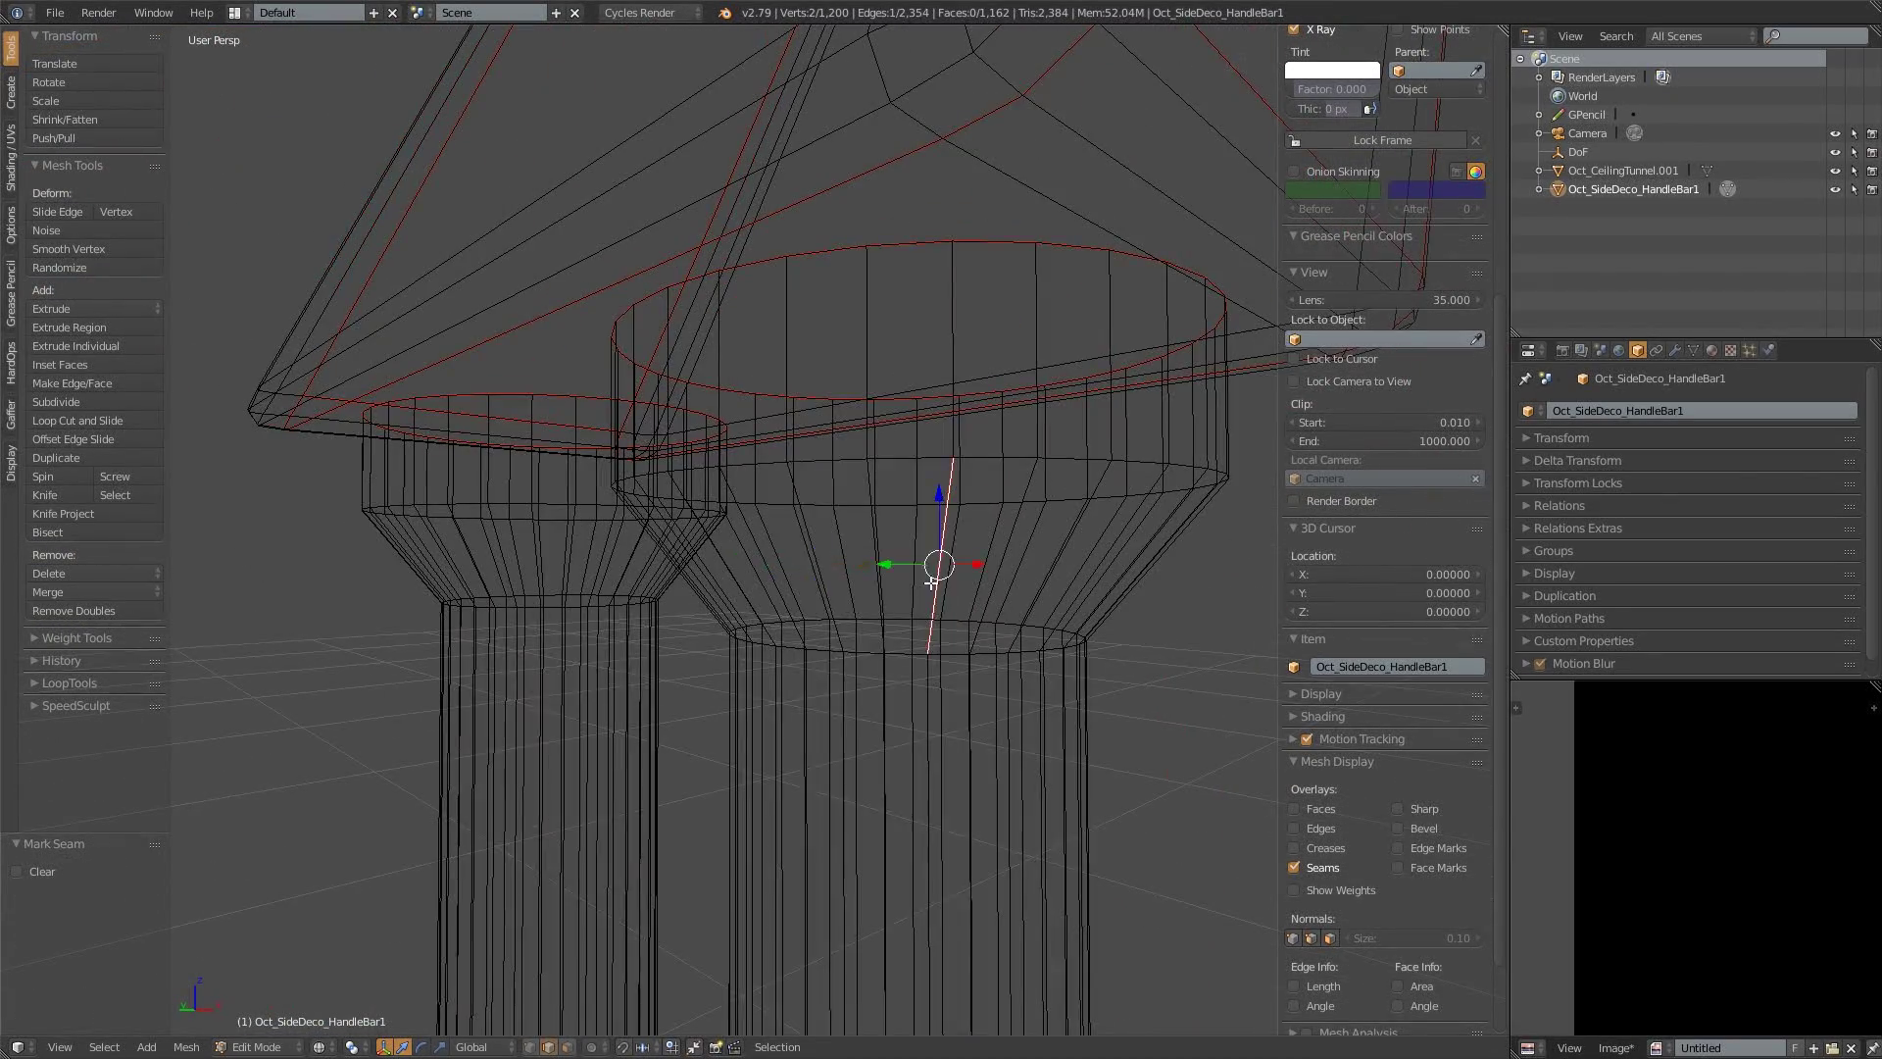
middle_drag(745, 608, 874, 653)
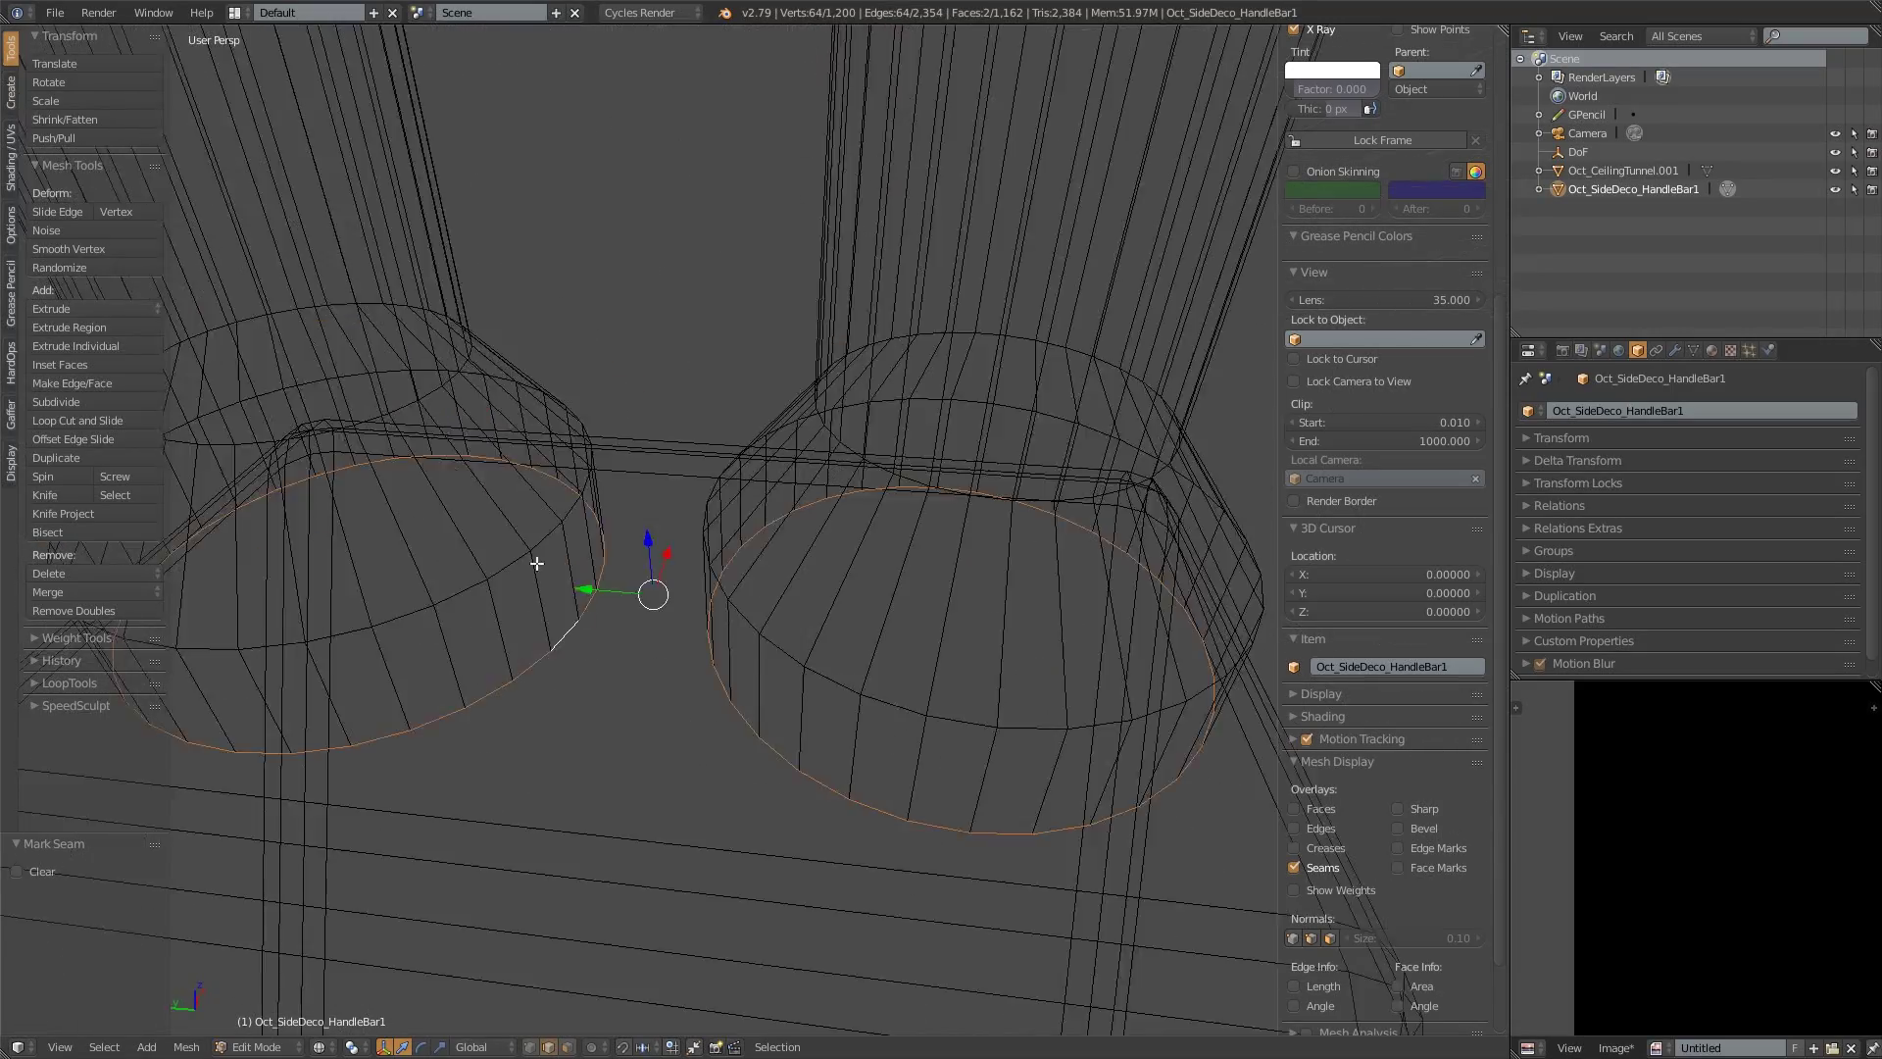
middle_drag(539, 559, 1064, 392)
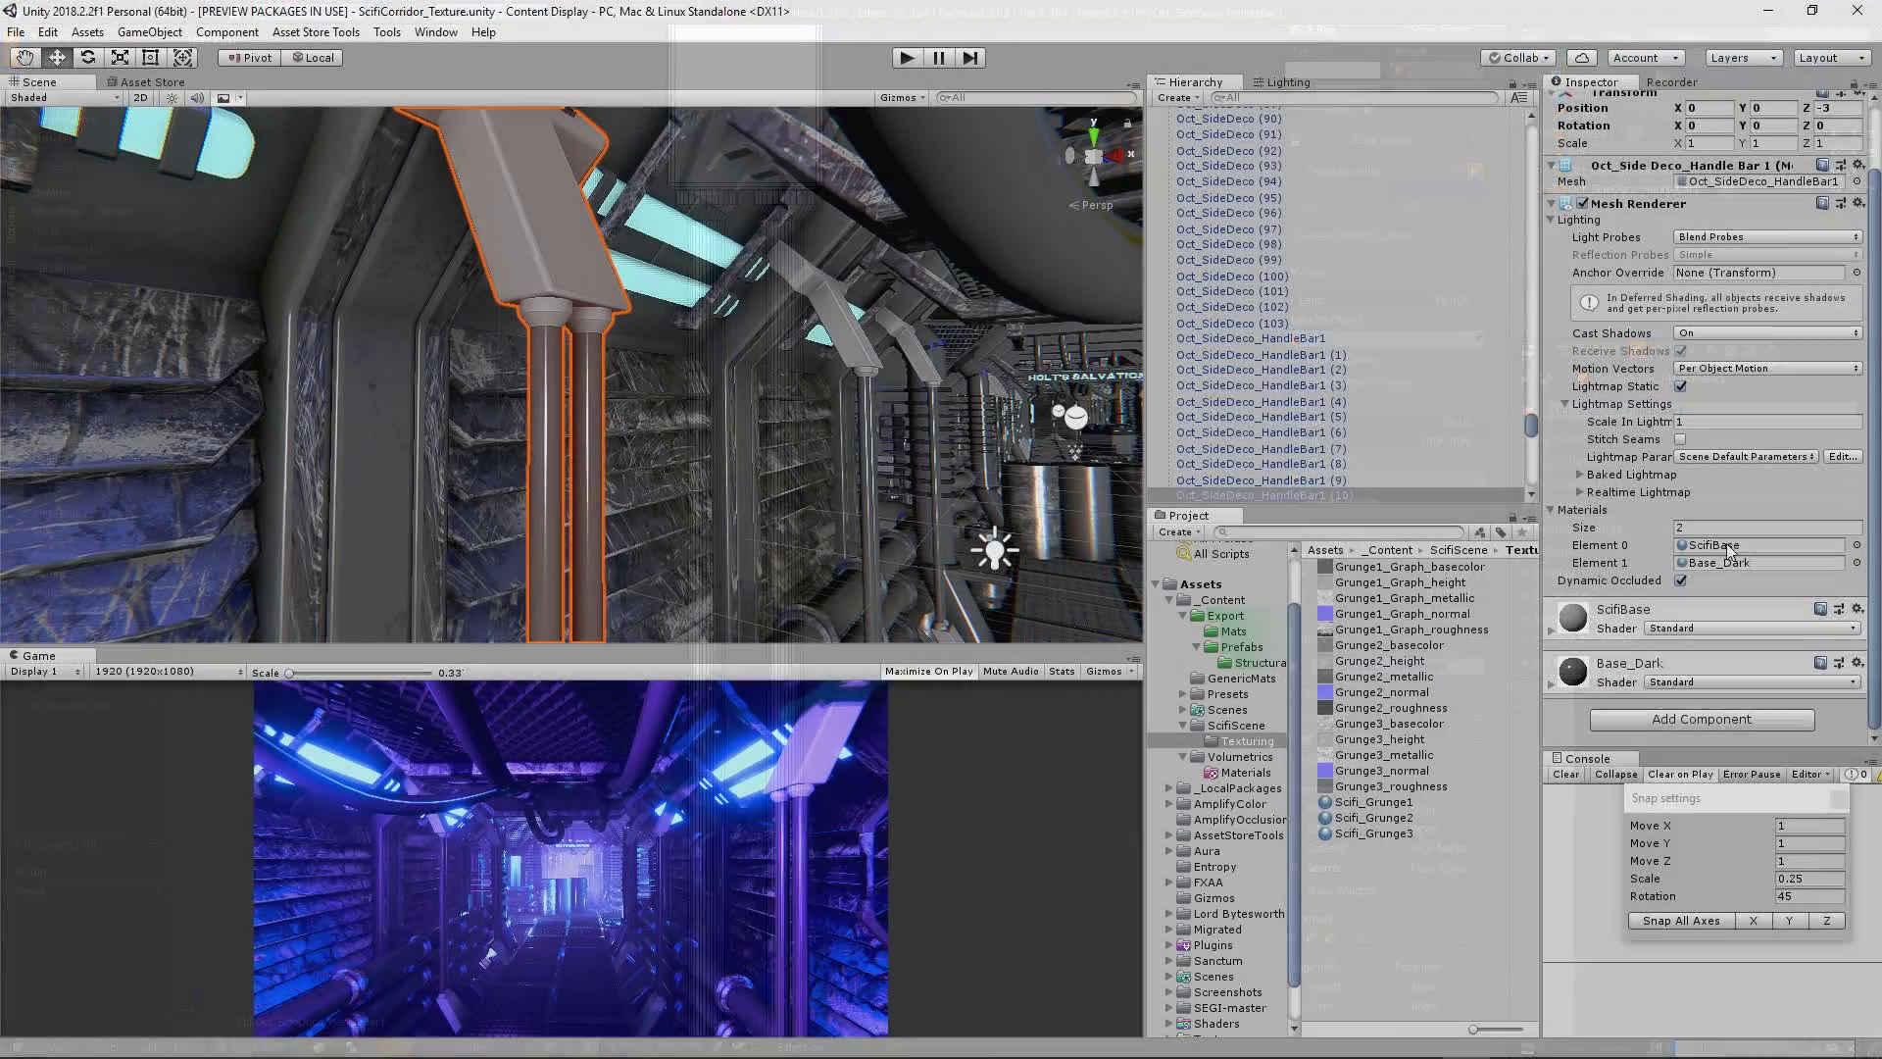
Step: In Unity, replace the ScifiBase material of the selected handle bar with Scifi_Grunge2 and apply the changes to the prefab
drag(1372, 817, 1564, 692)
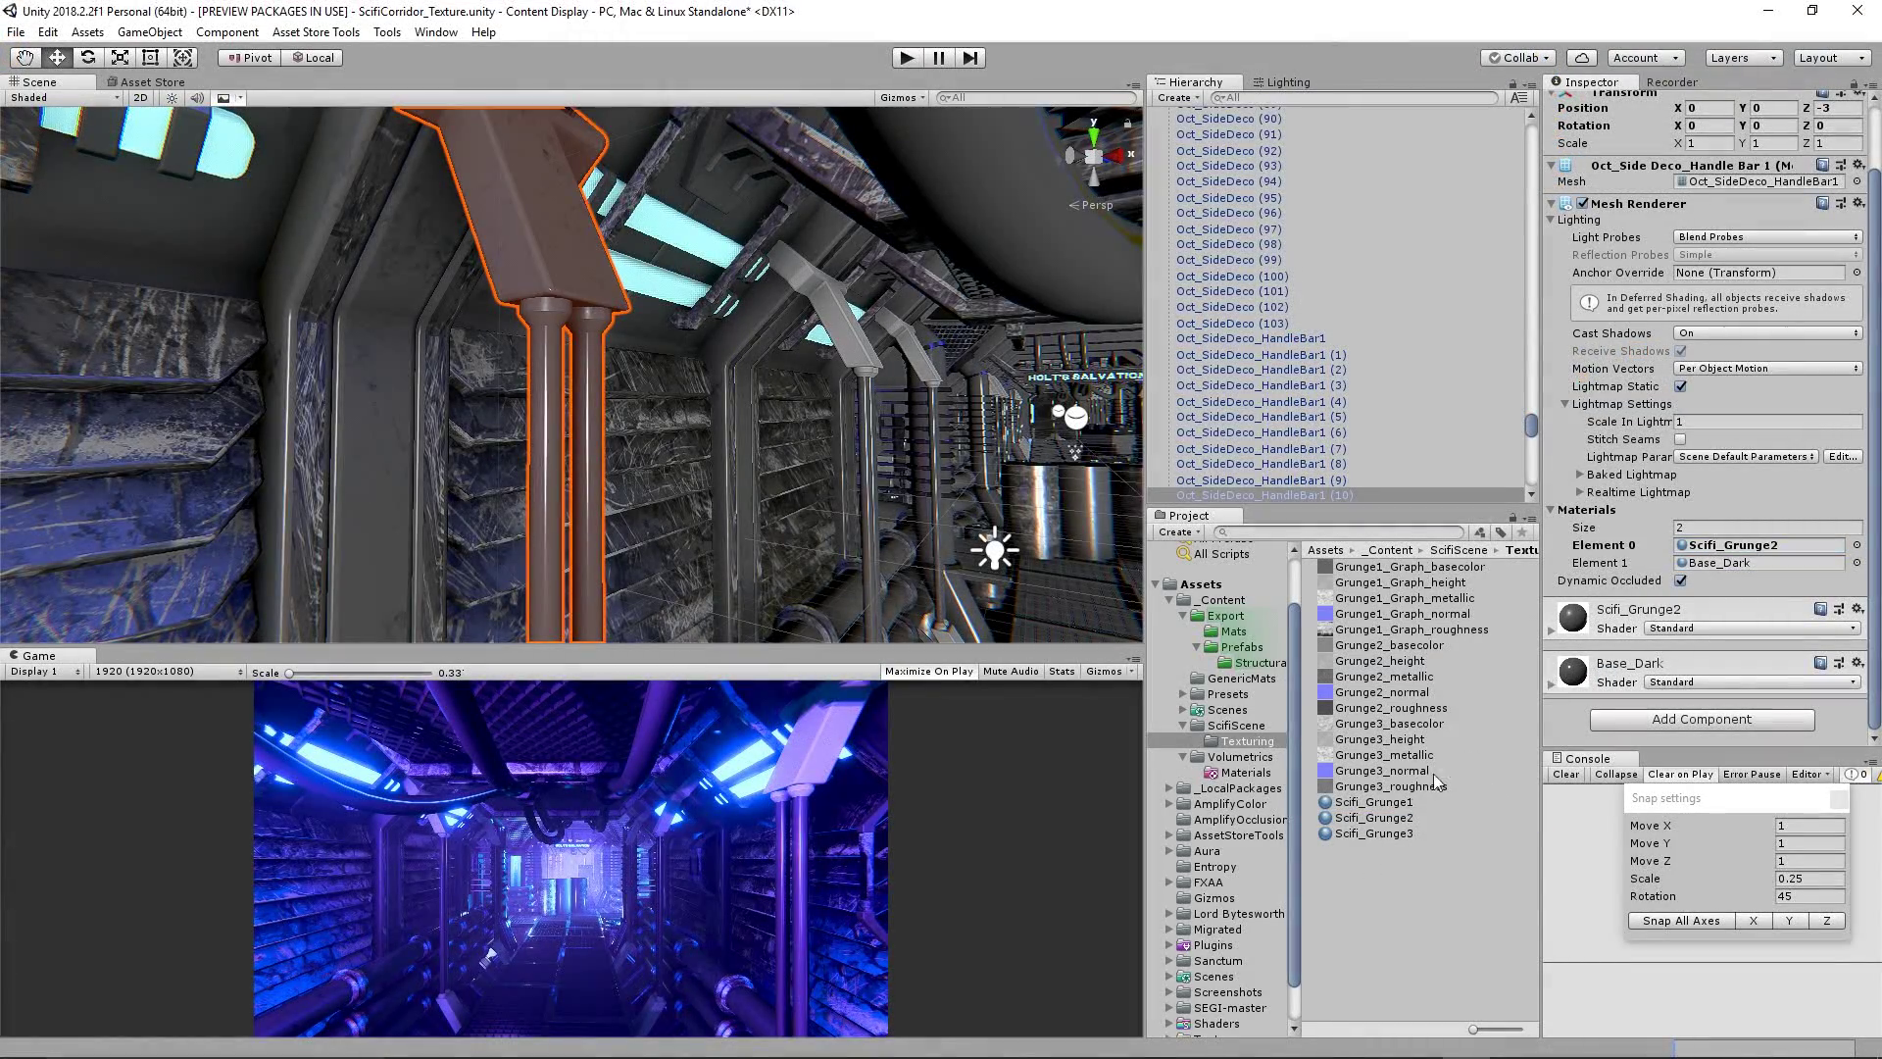
drag(1706, 572, 1725, 563)
click(150, 32)
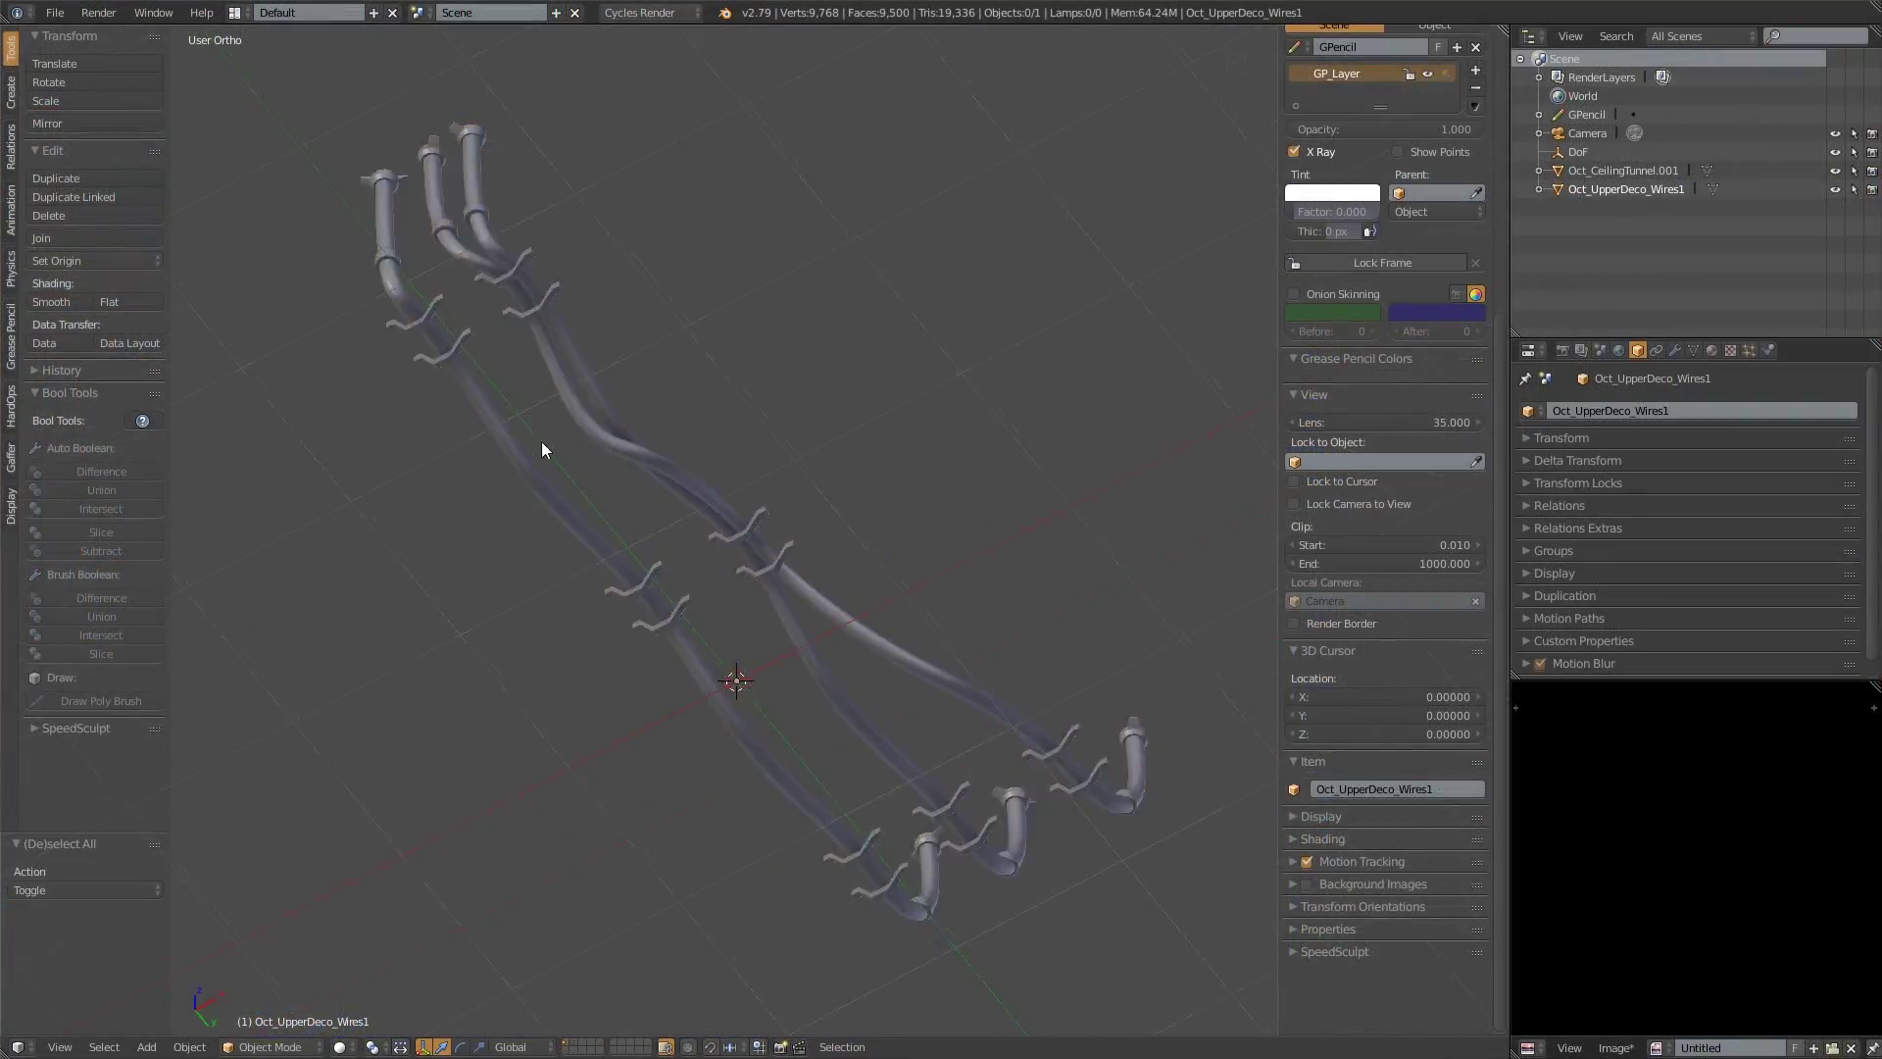
Step: In Blender, select lengthwise edge loops along the Oct_UpperDeco_Wires1 cables and mark them as UV seams
middle_drag(541, 444, 660, 622)
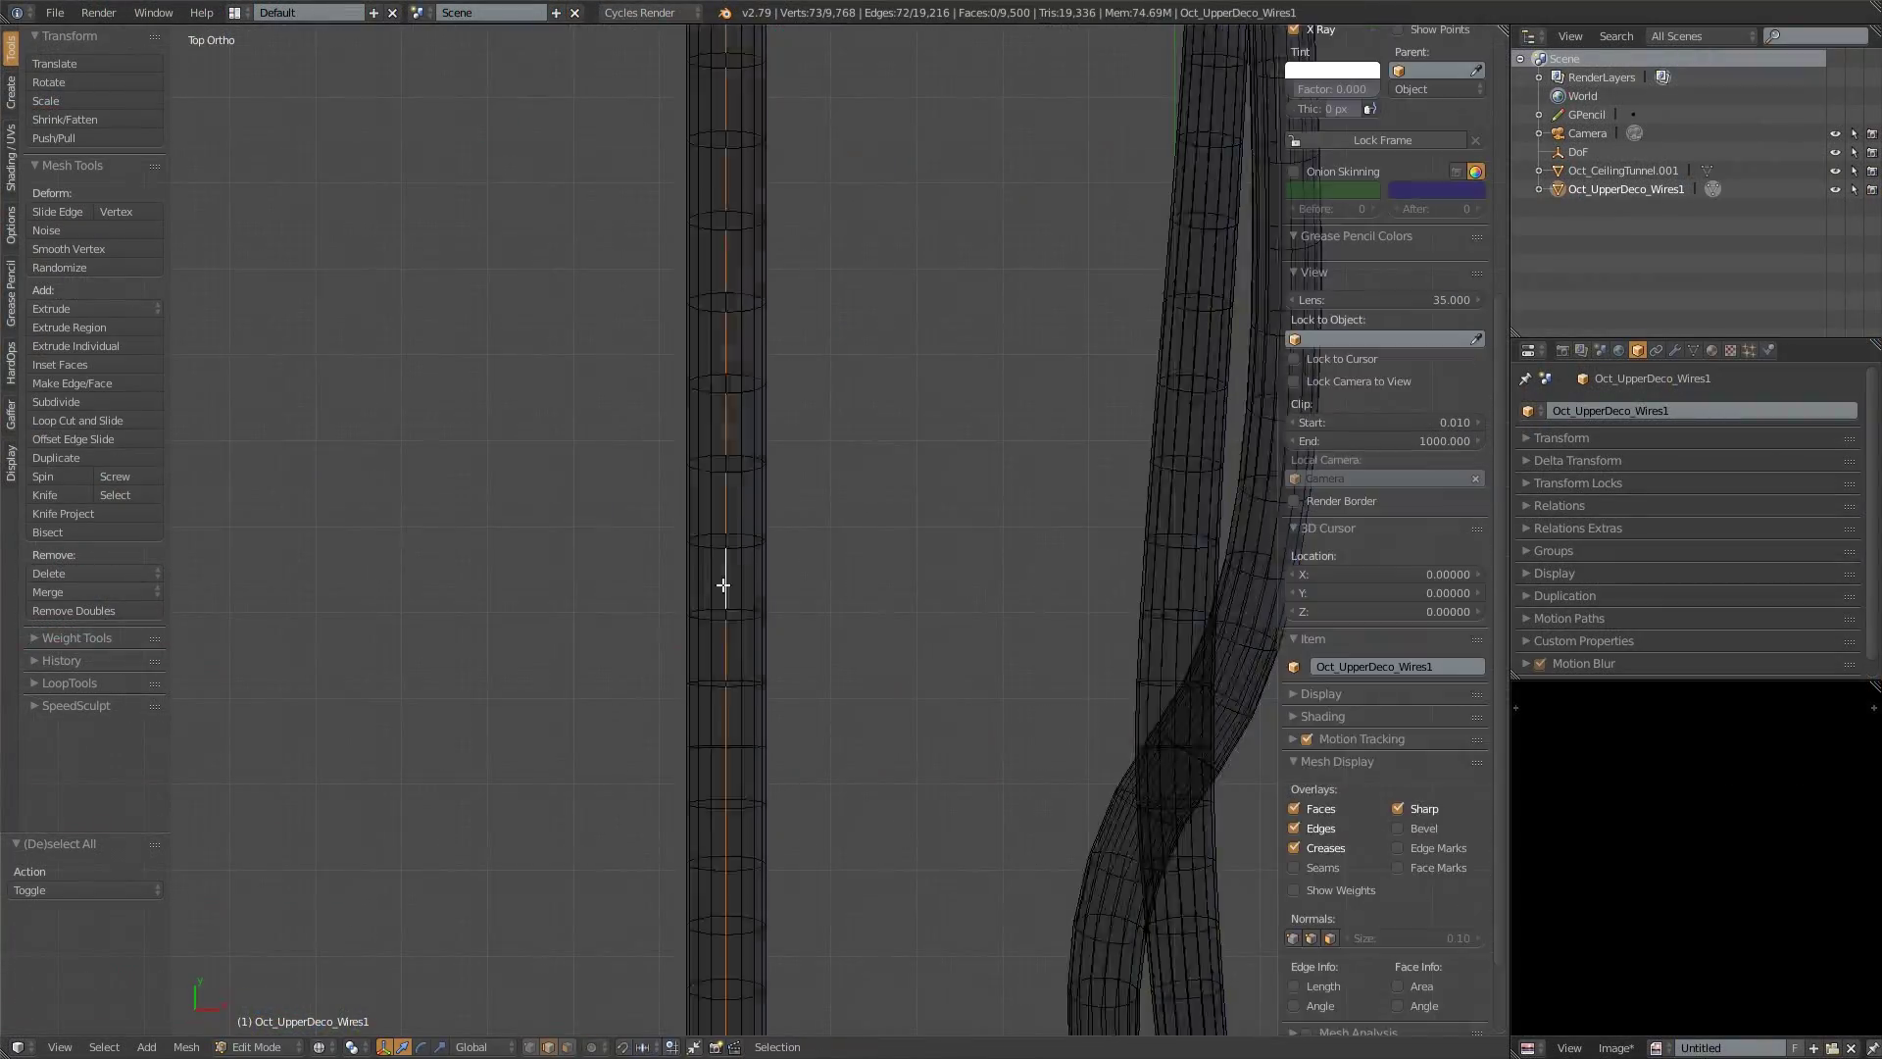
scroll(722, 584, down, 4)
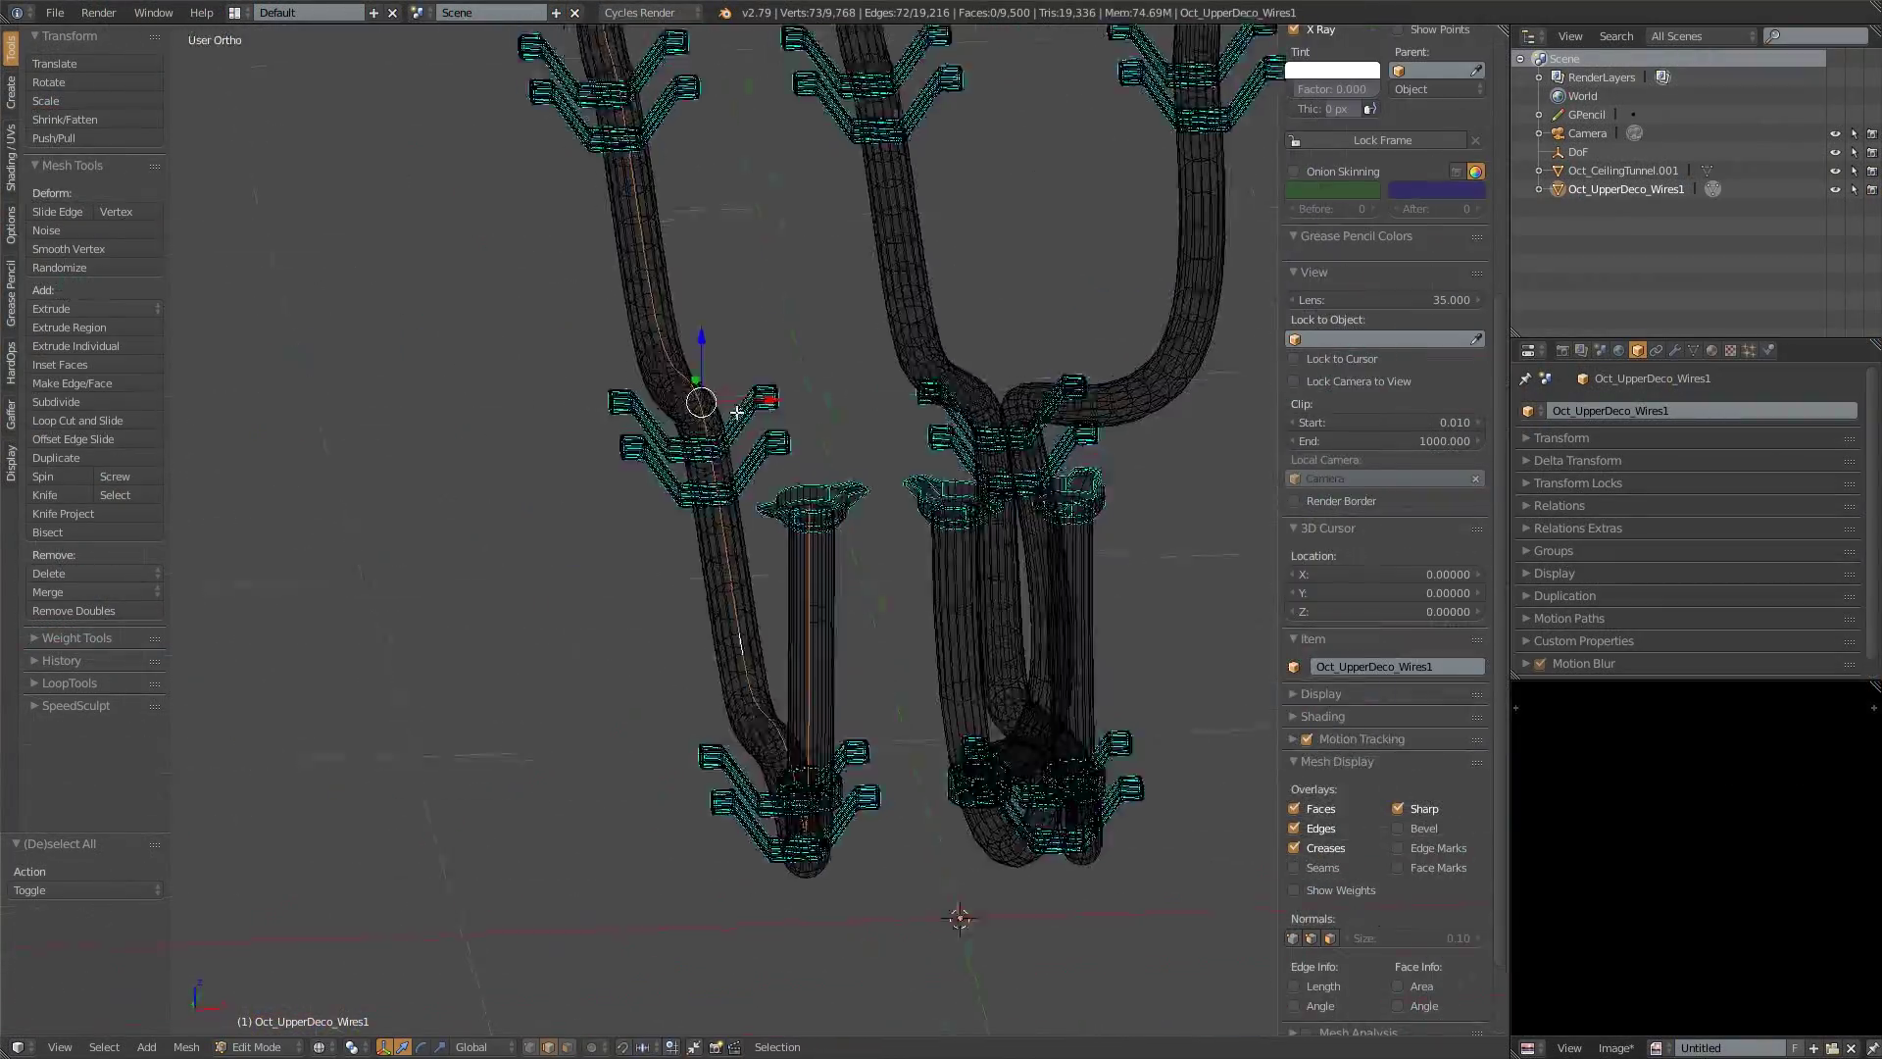
click(737, 414)
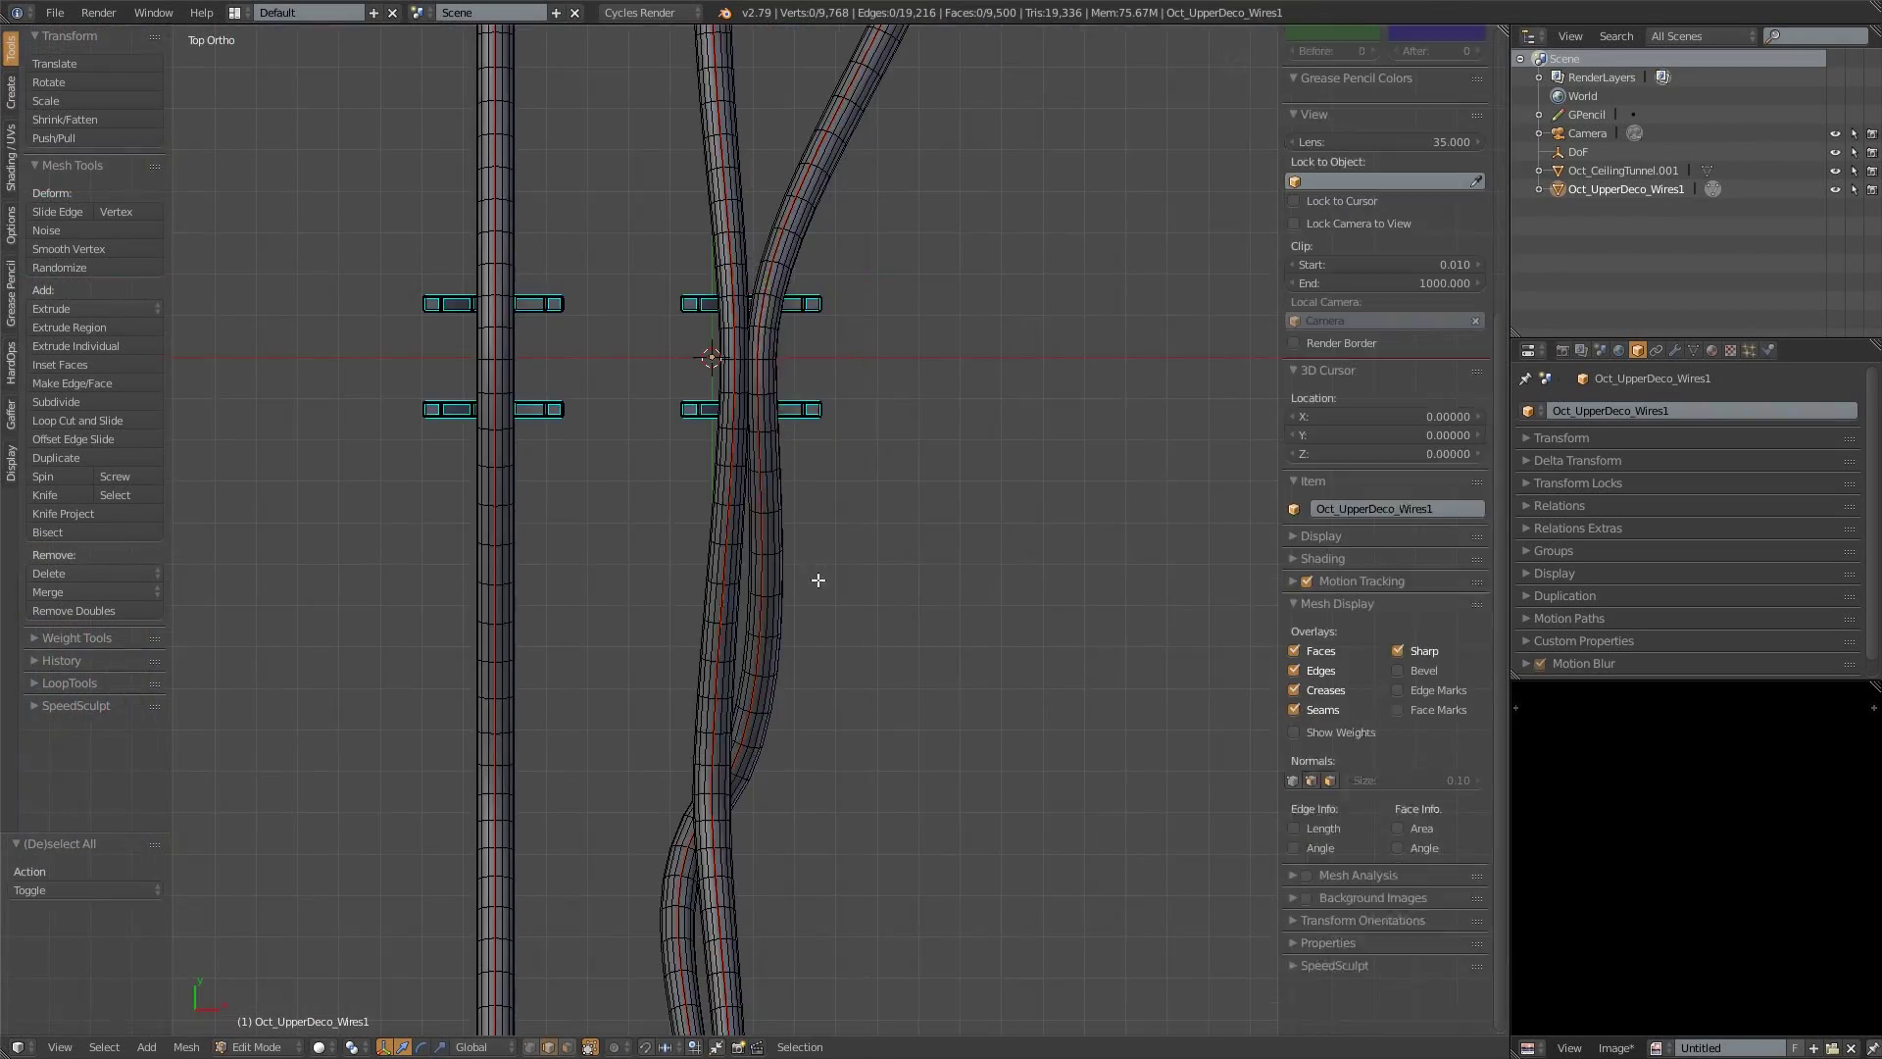
Step: Select edge loops around the cables near the brackets and the outline of a cable's end cap for UV seams
scroll(354, 582, up, 2)
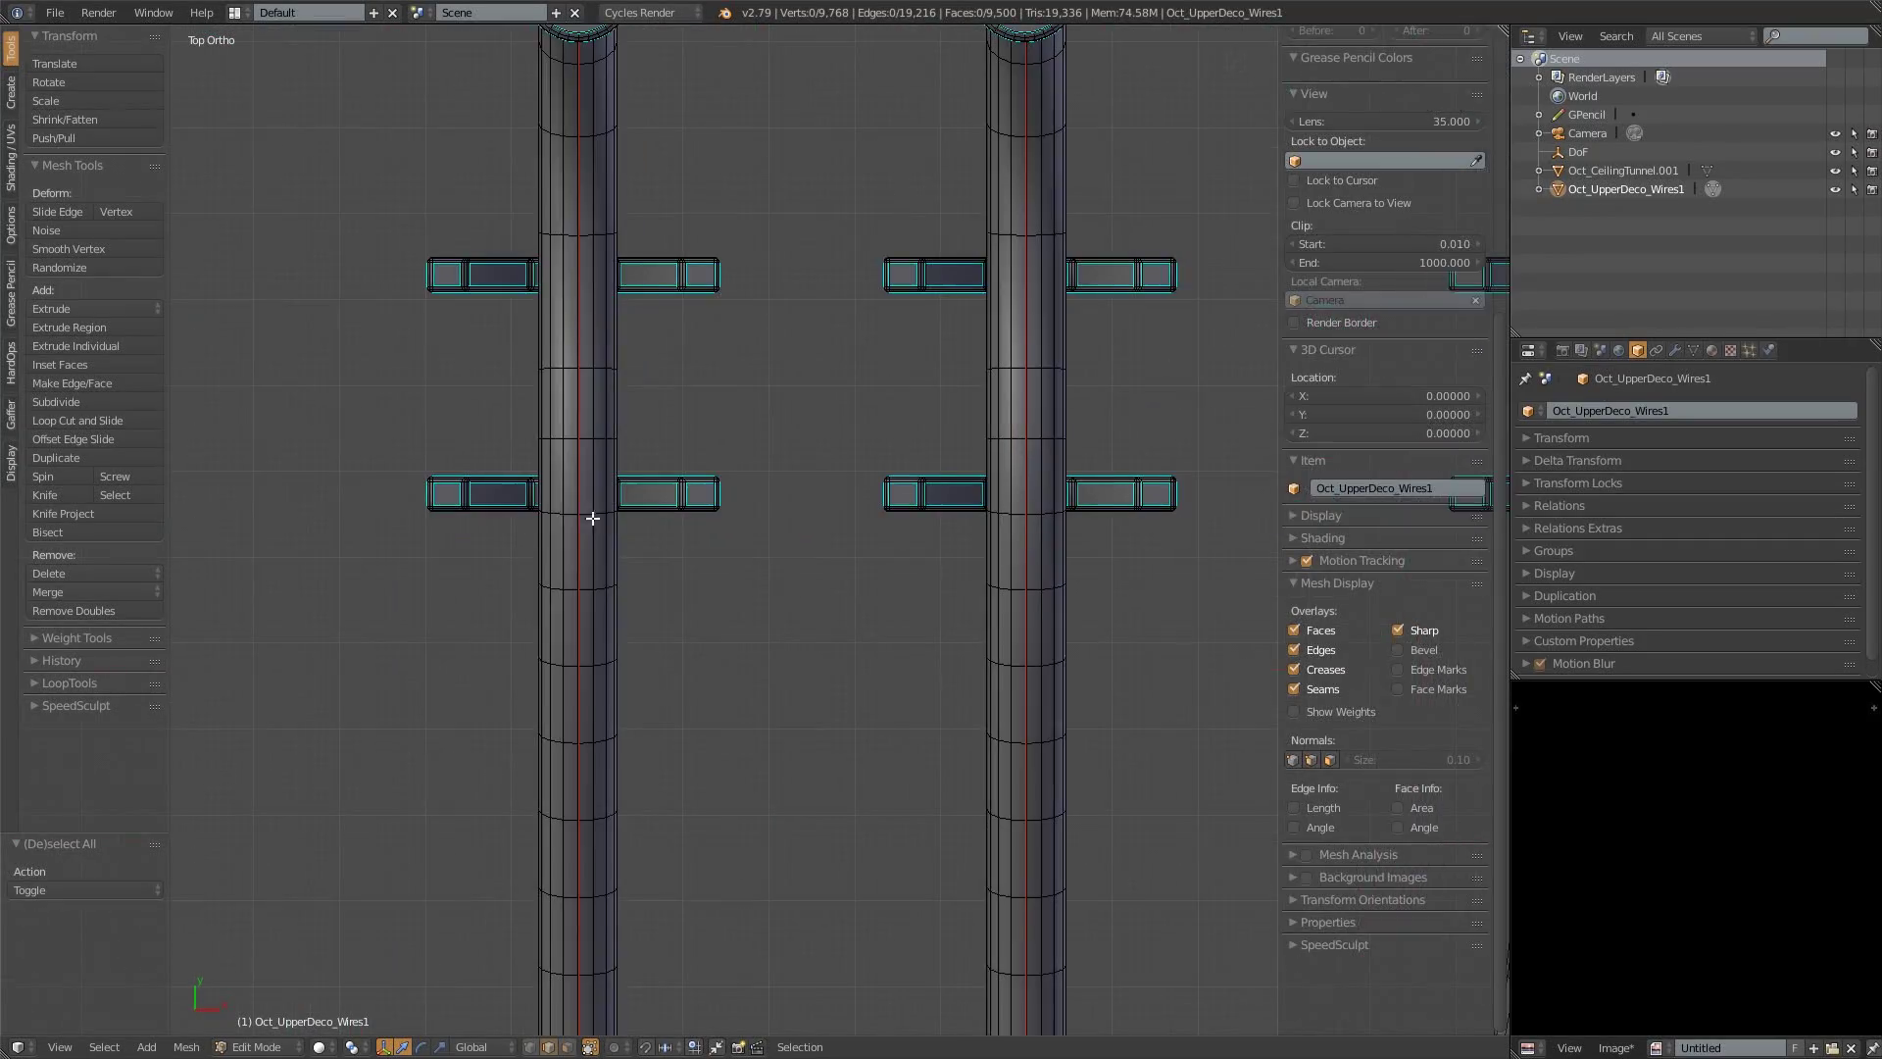
key(a)
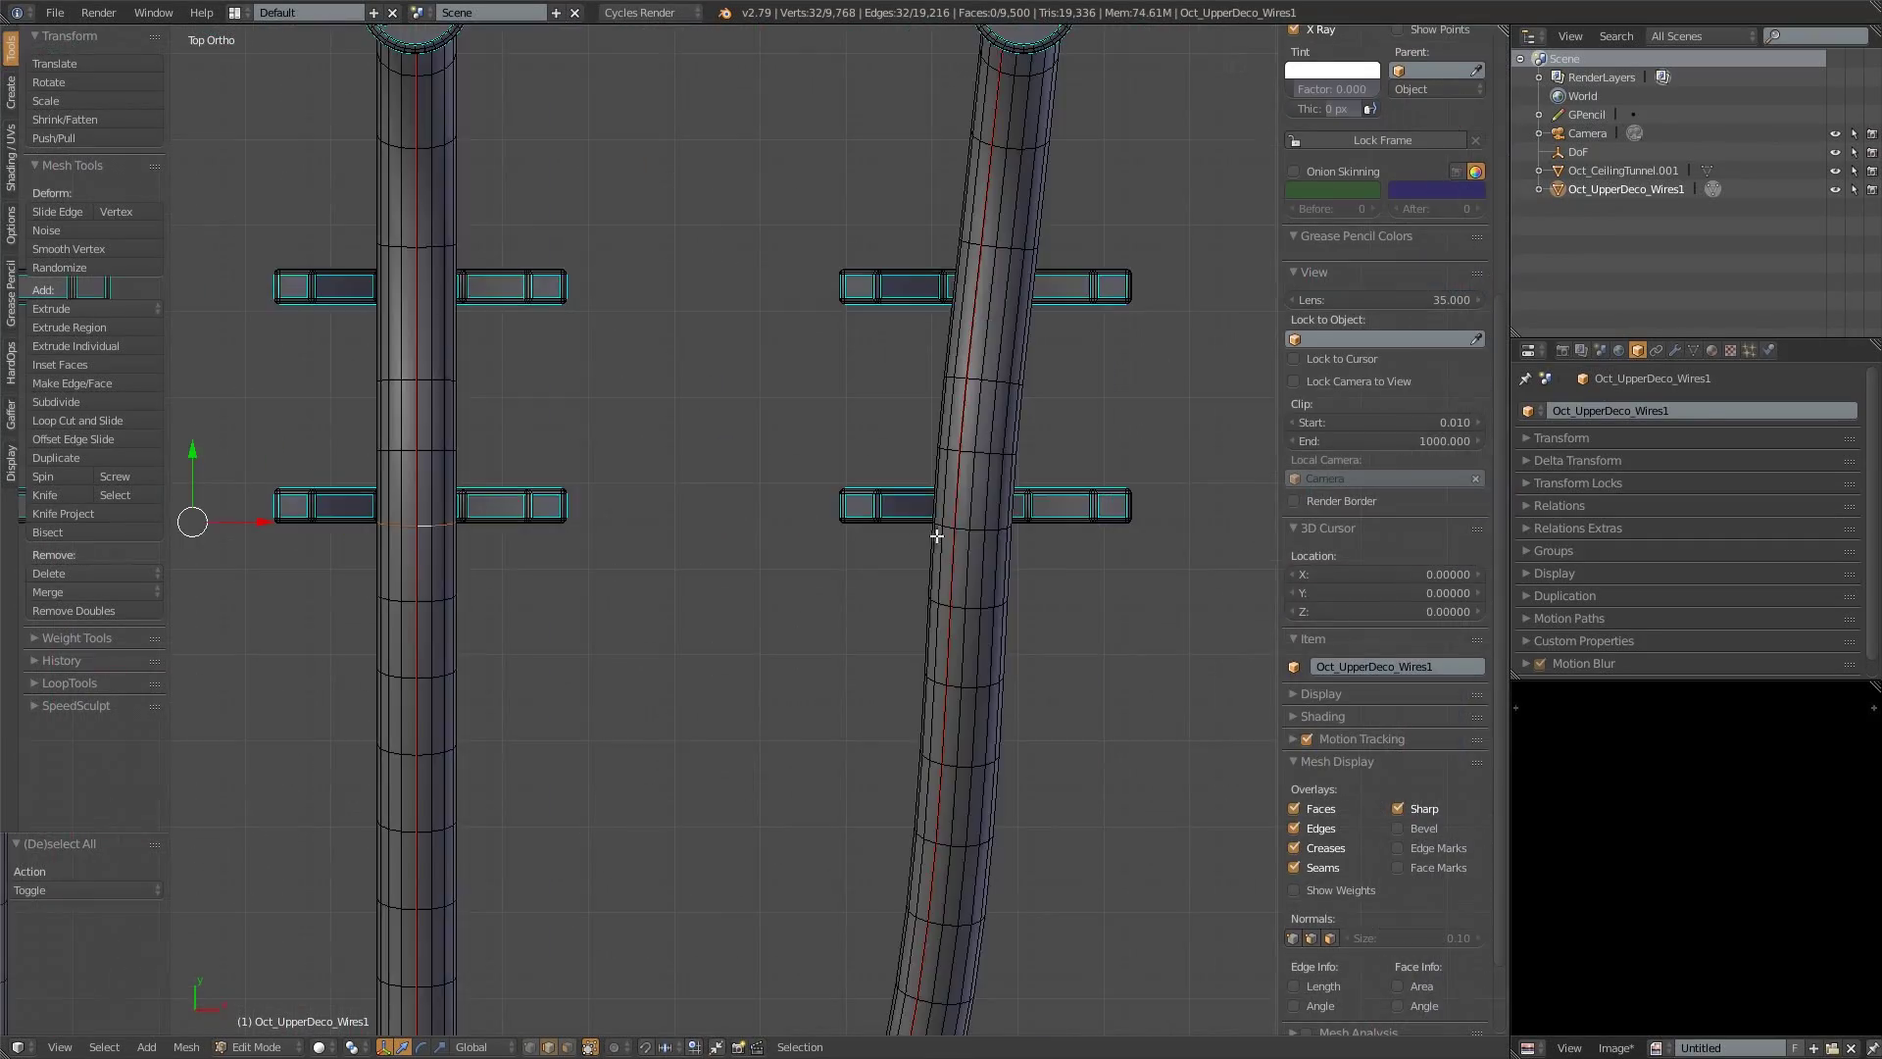
scroll(984, 643, up, 6)
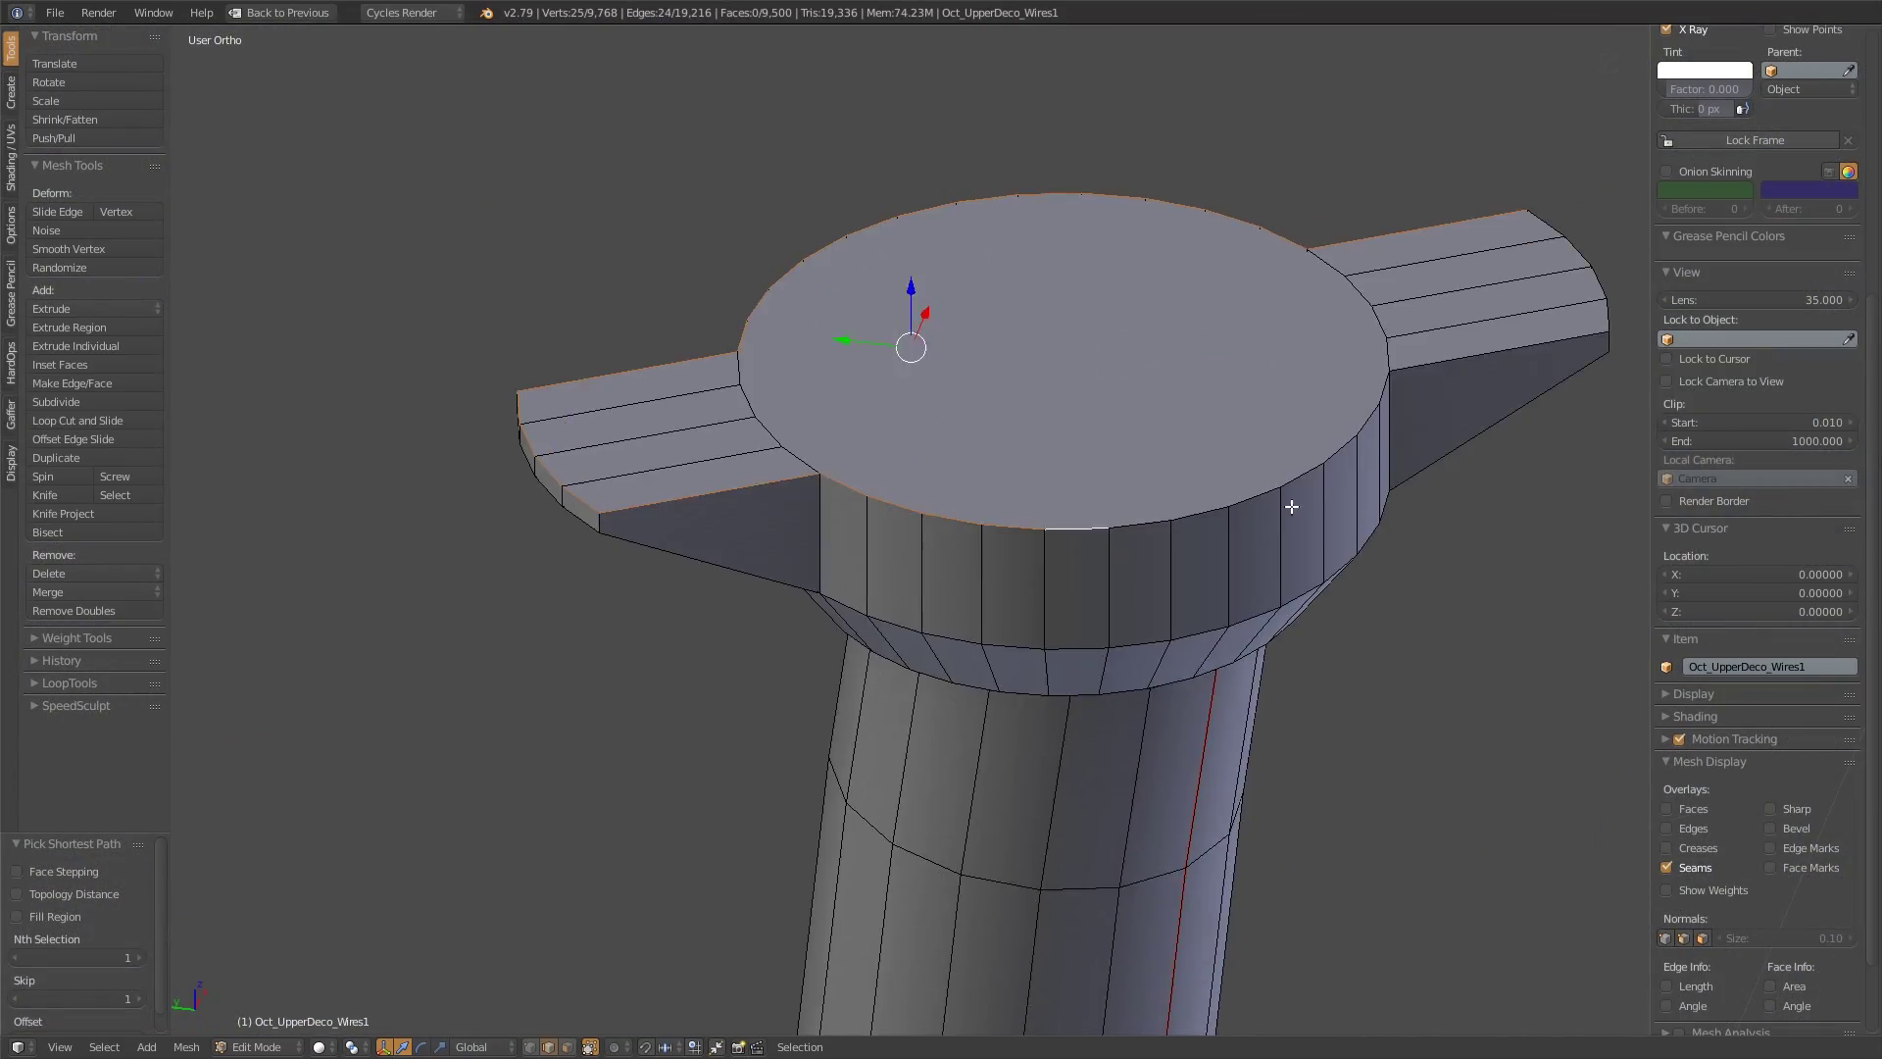
middle_drag(1290, 500, 906, 252)
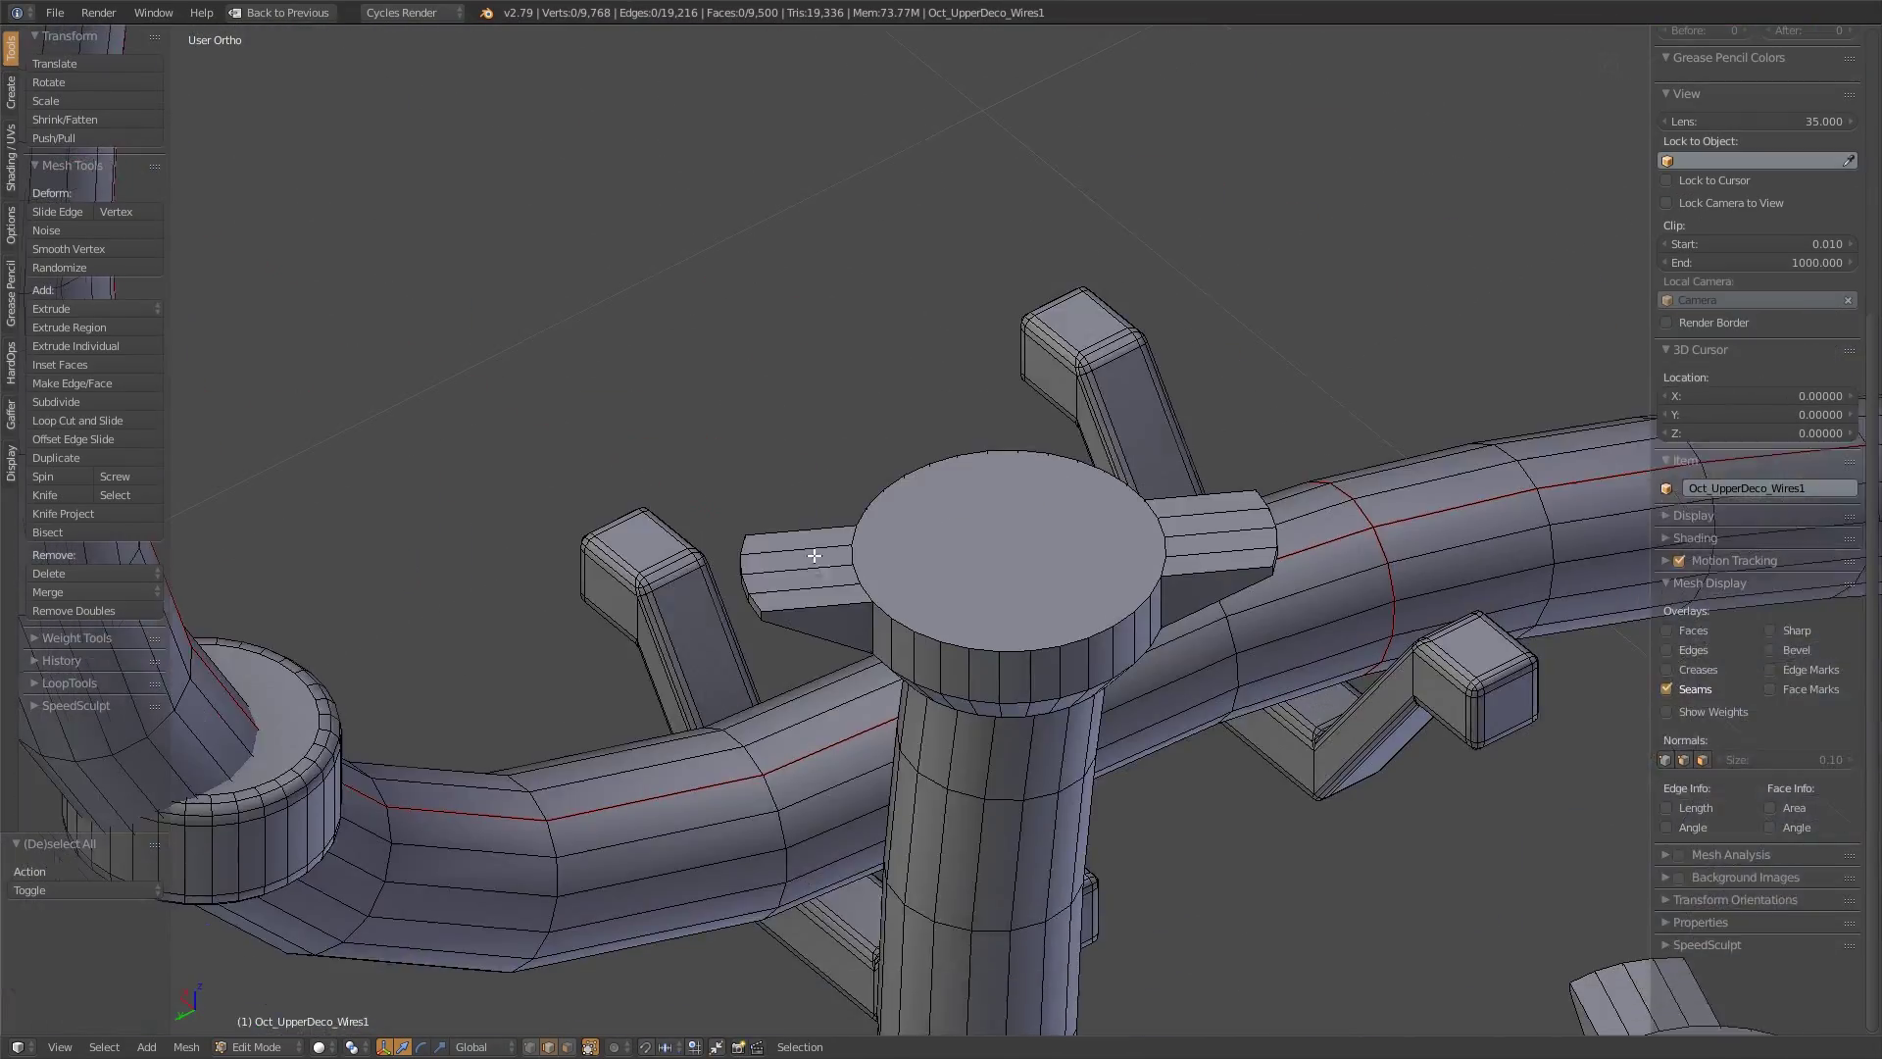
scroll(1168, 604, up, 4)
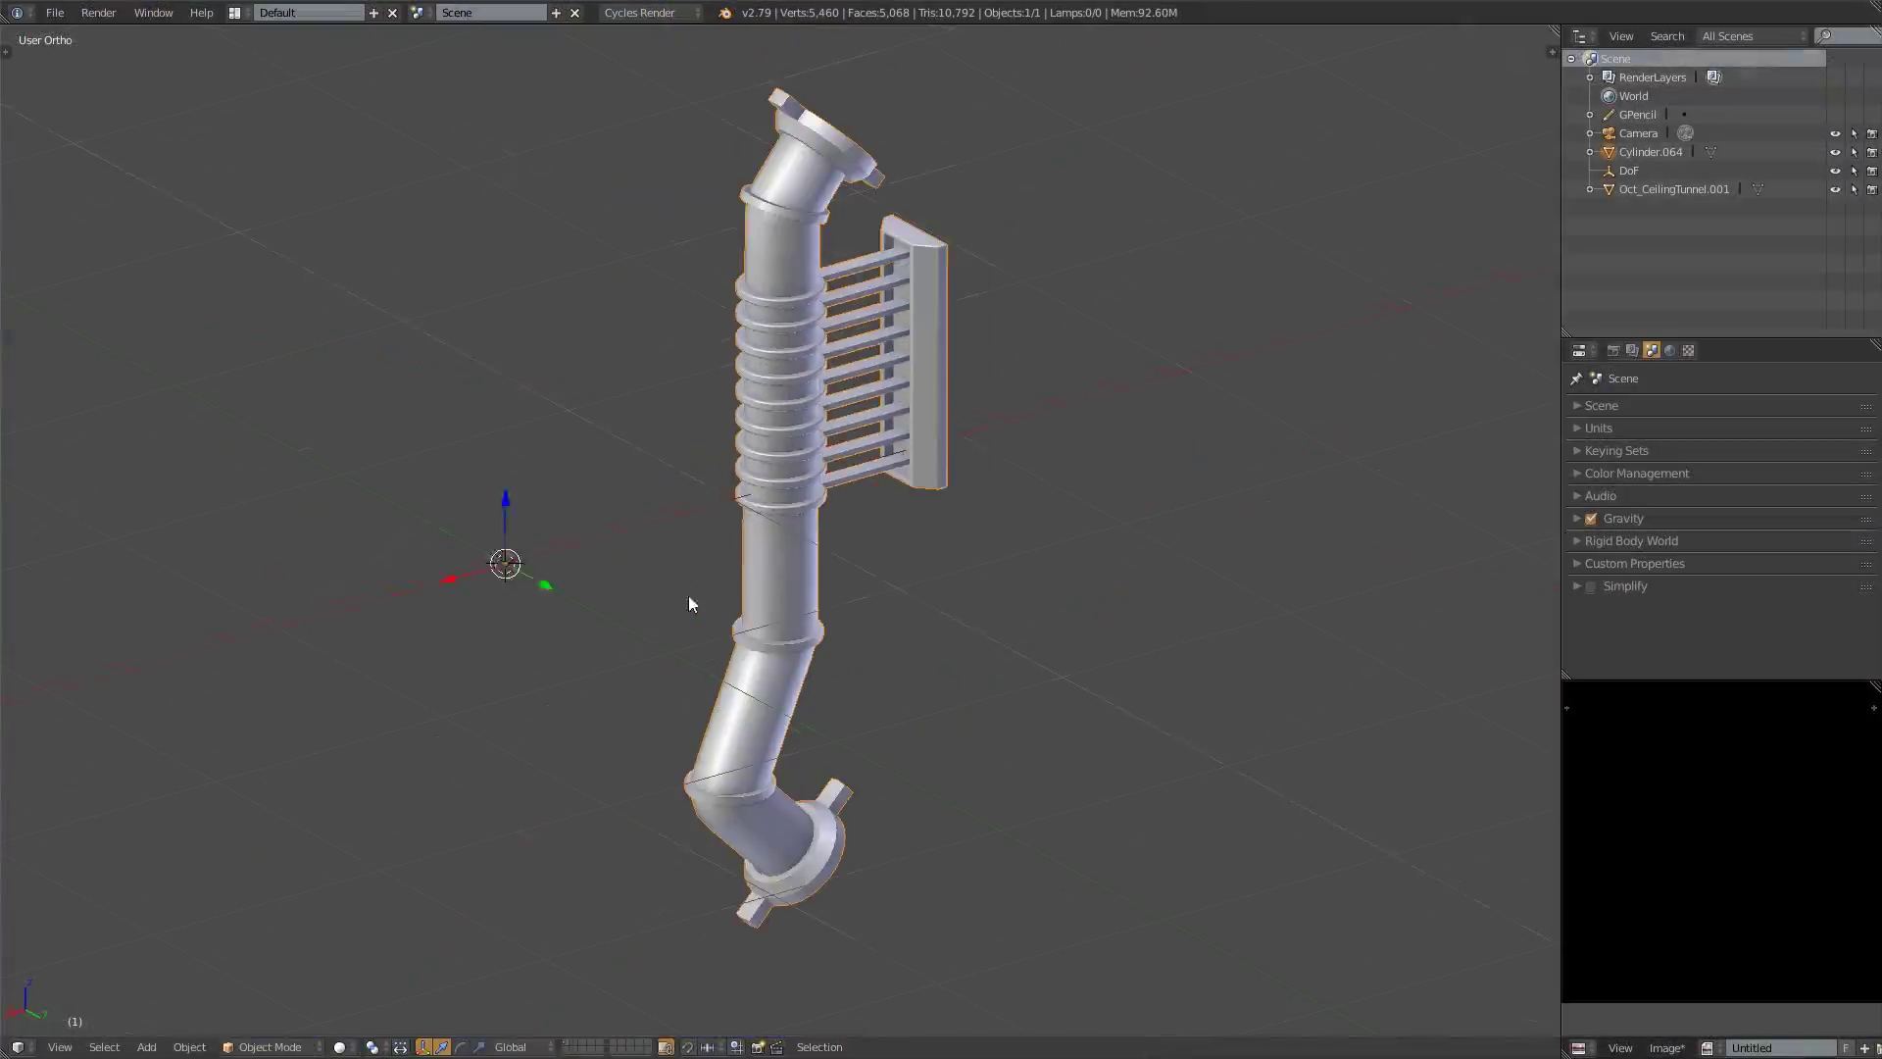
Step: Apply the transforms of the ribbed pipe Cylinder.064 and mark edge loops around its collars as UV seams
key(ctrl+a)
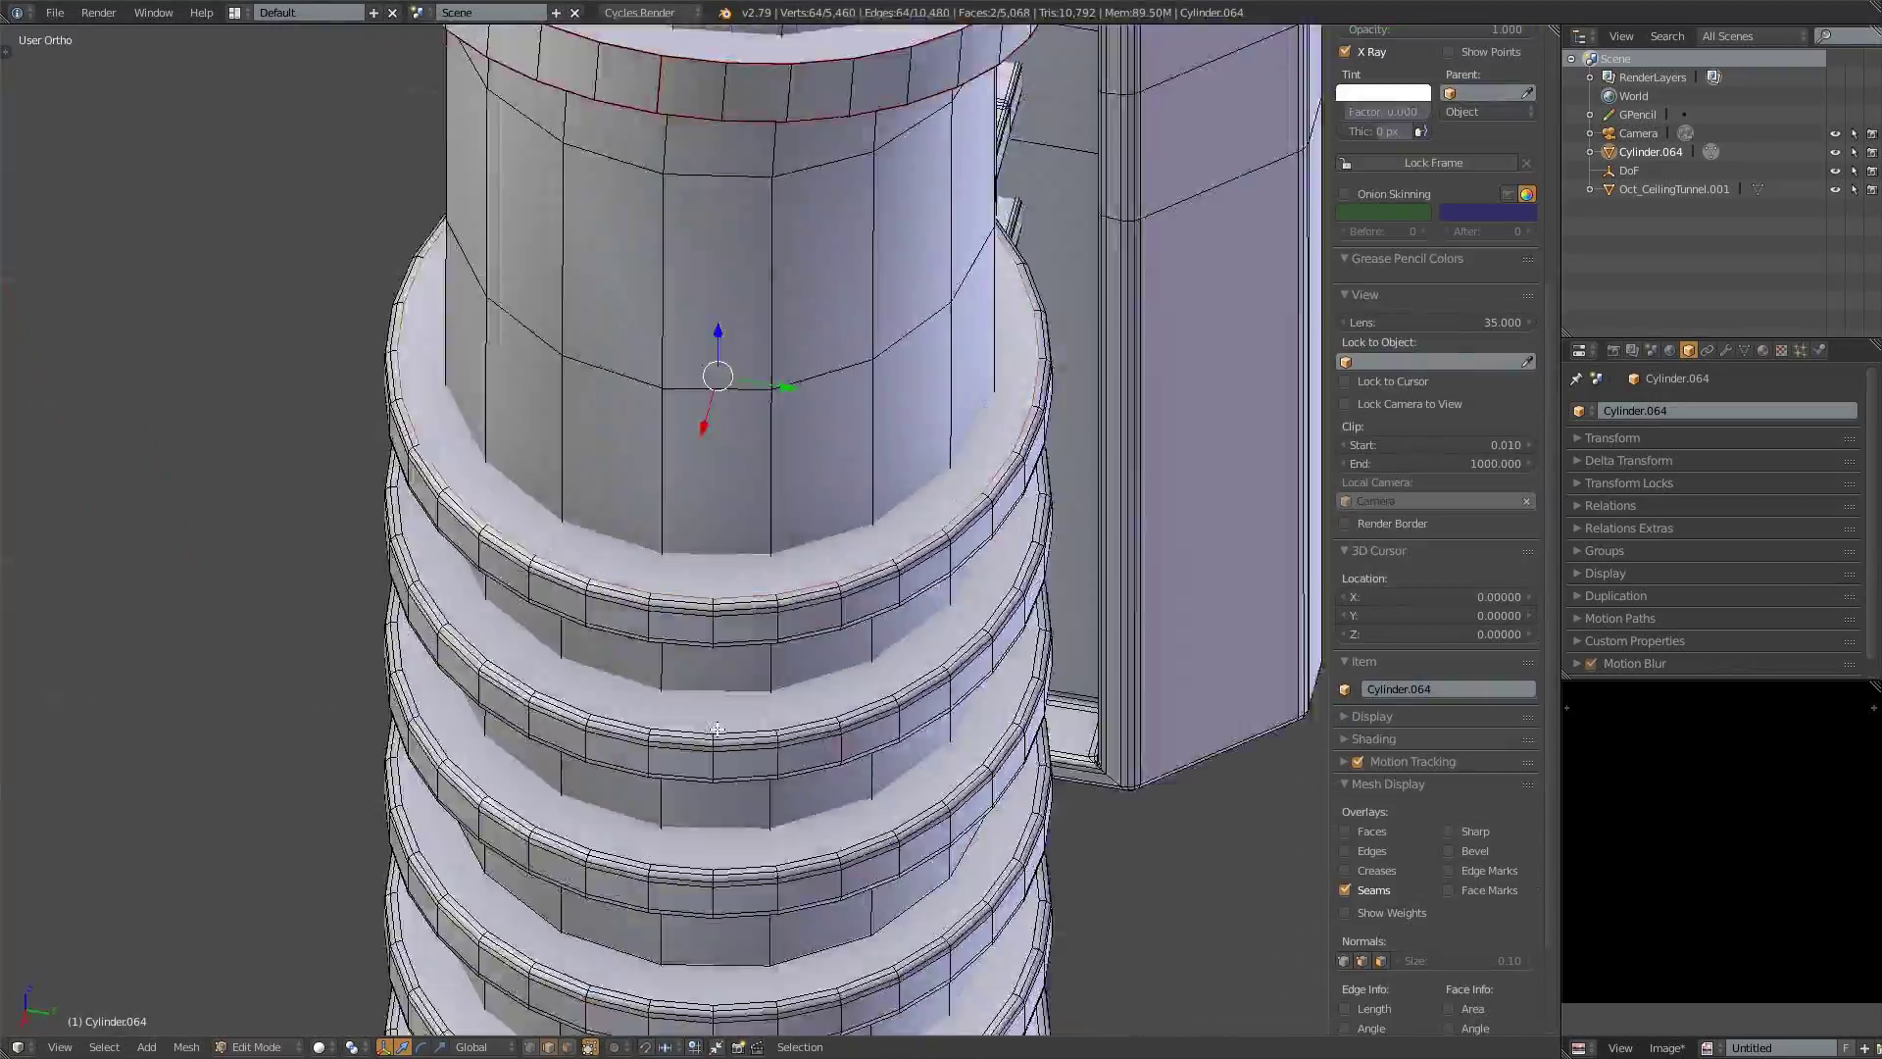
Step: In Unity, assign the Scifi_GrungeLight_Blue material to the middle pipe segments along the corridor wall
drag(1409, 825, 1800, 639)
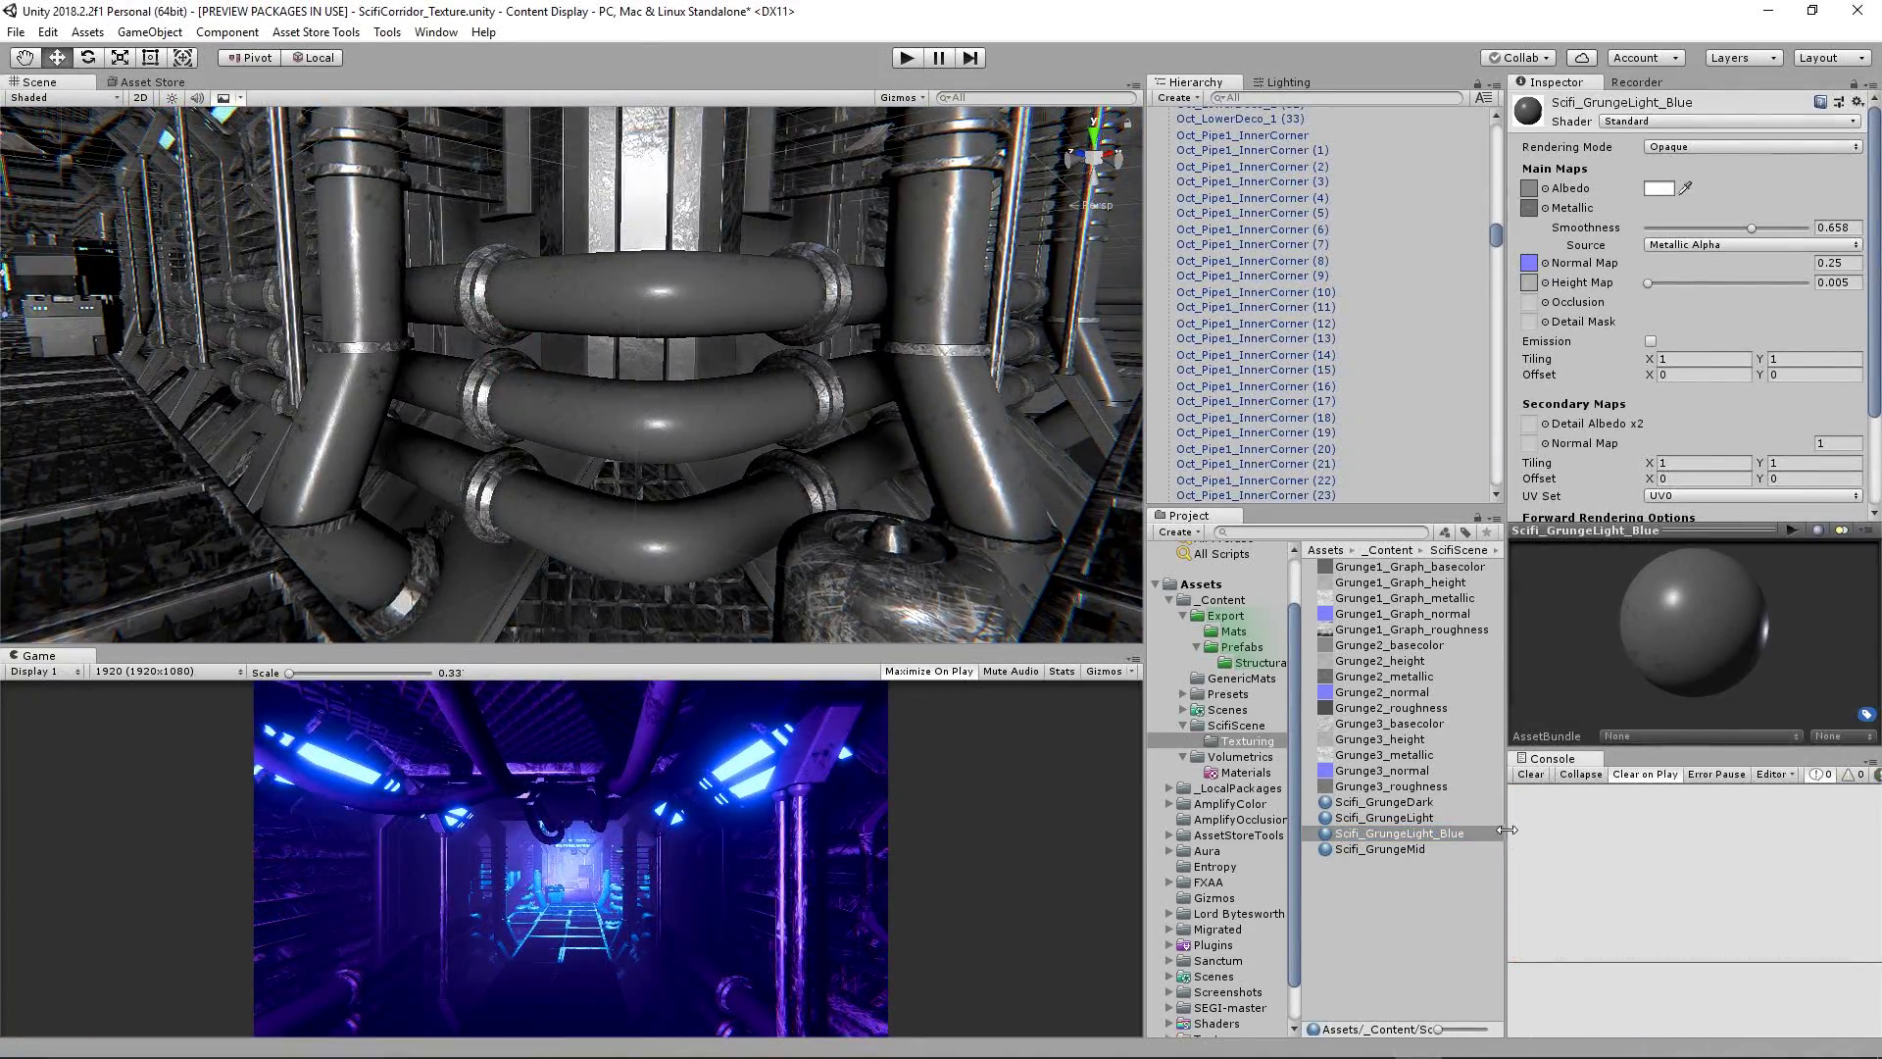
drag(1093, 564, 1086, 555)
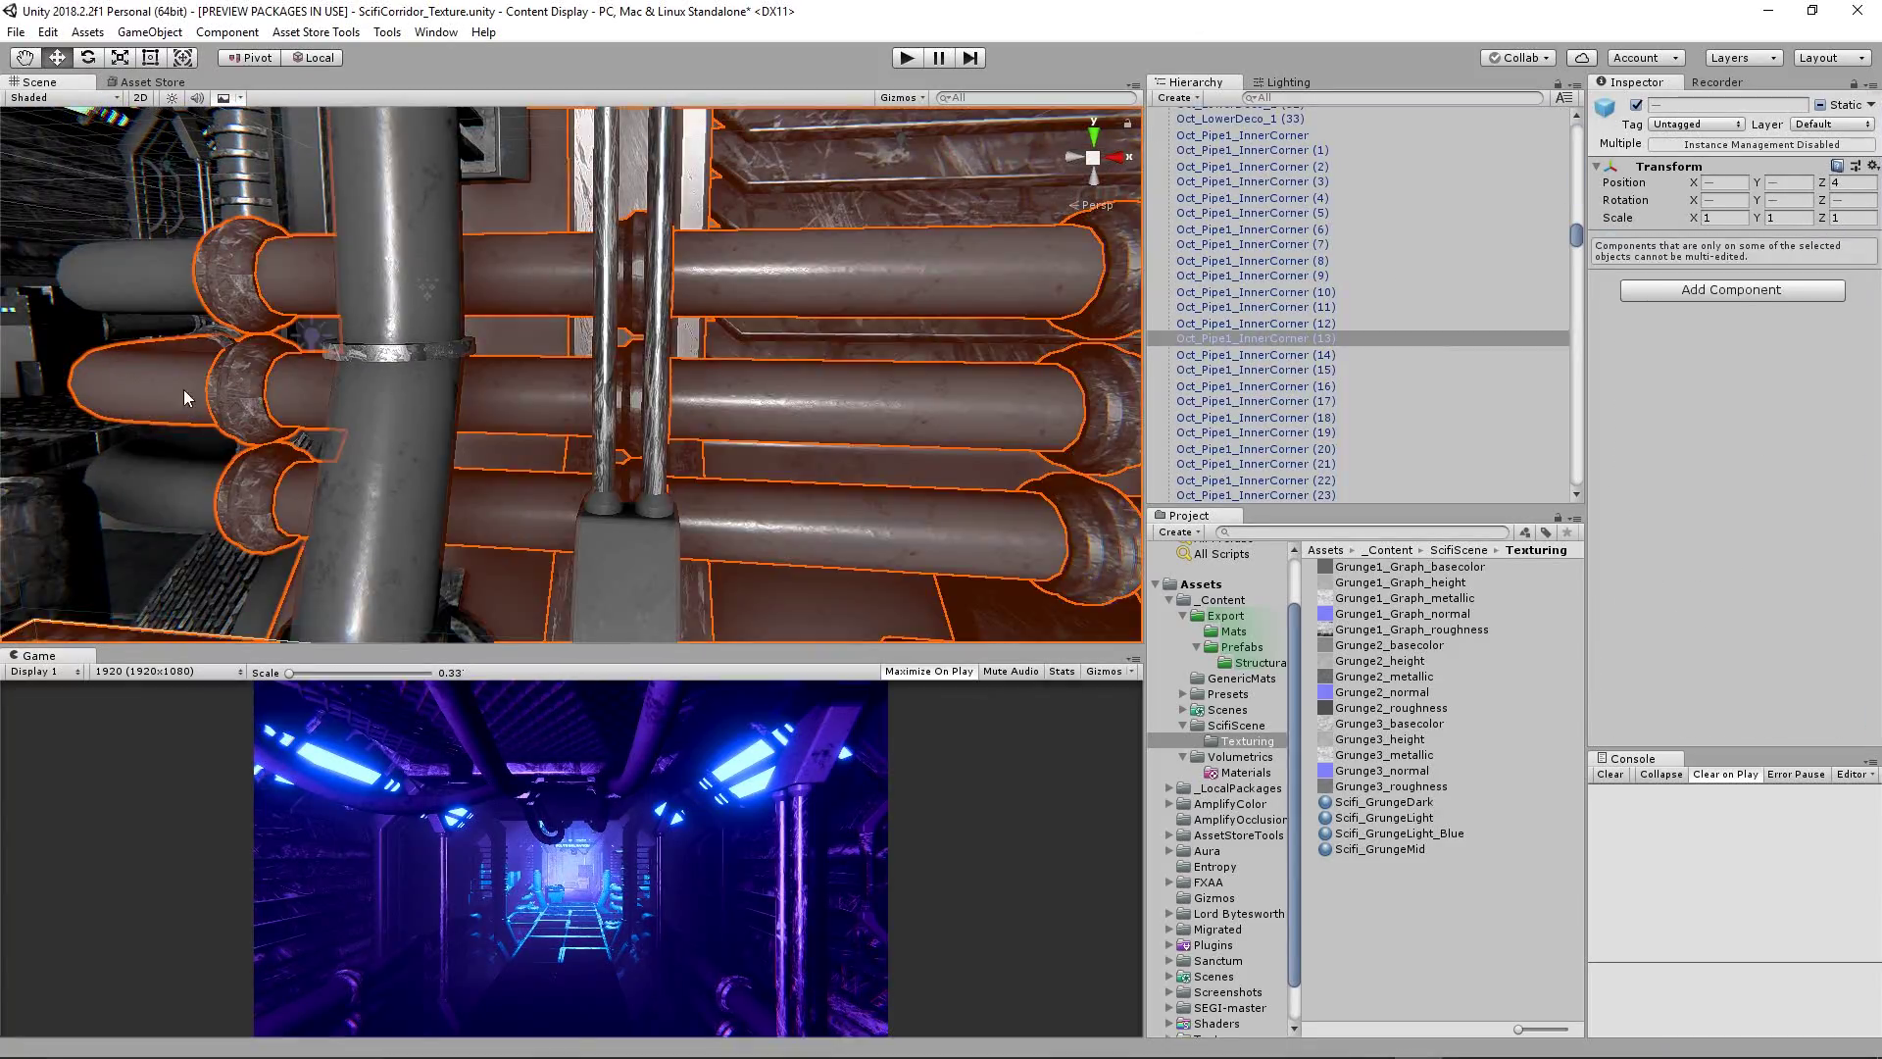
right_drag(186, 397, 441, 364)
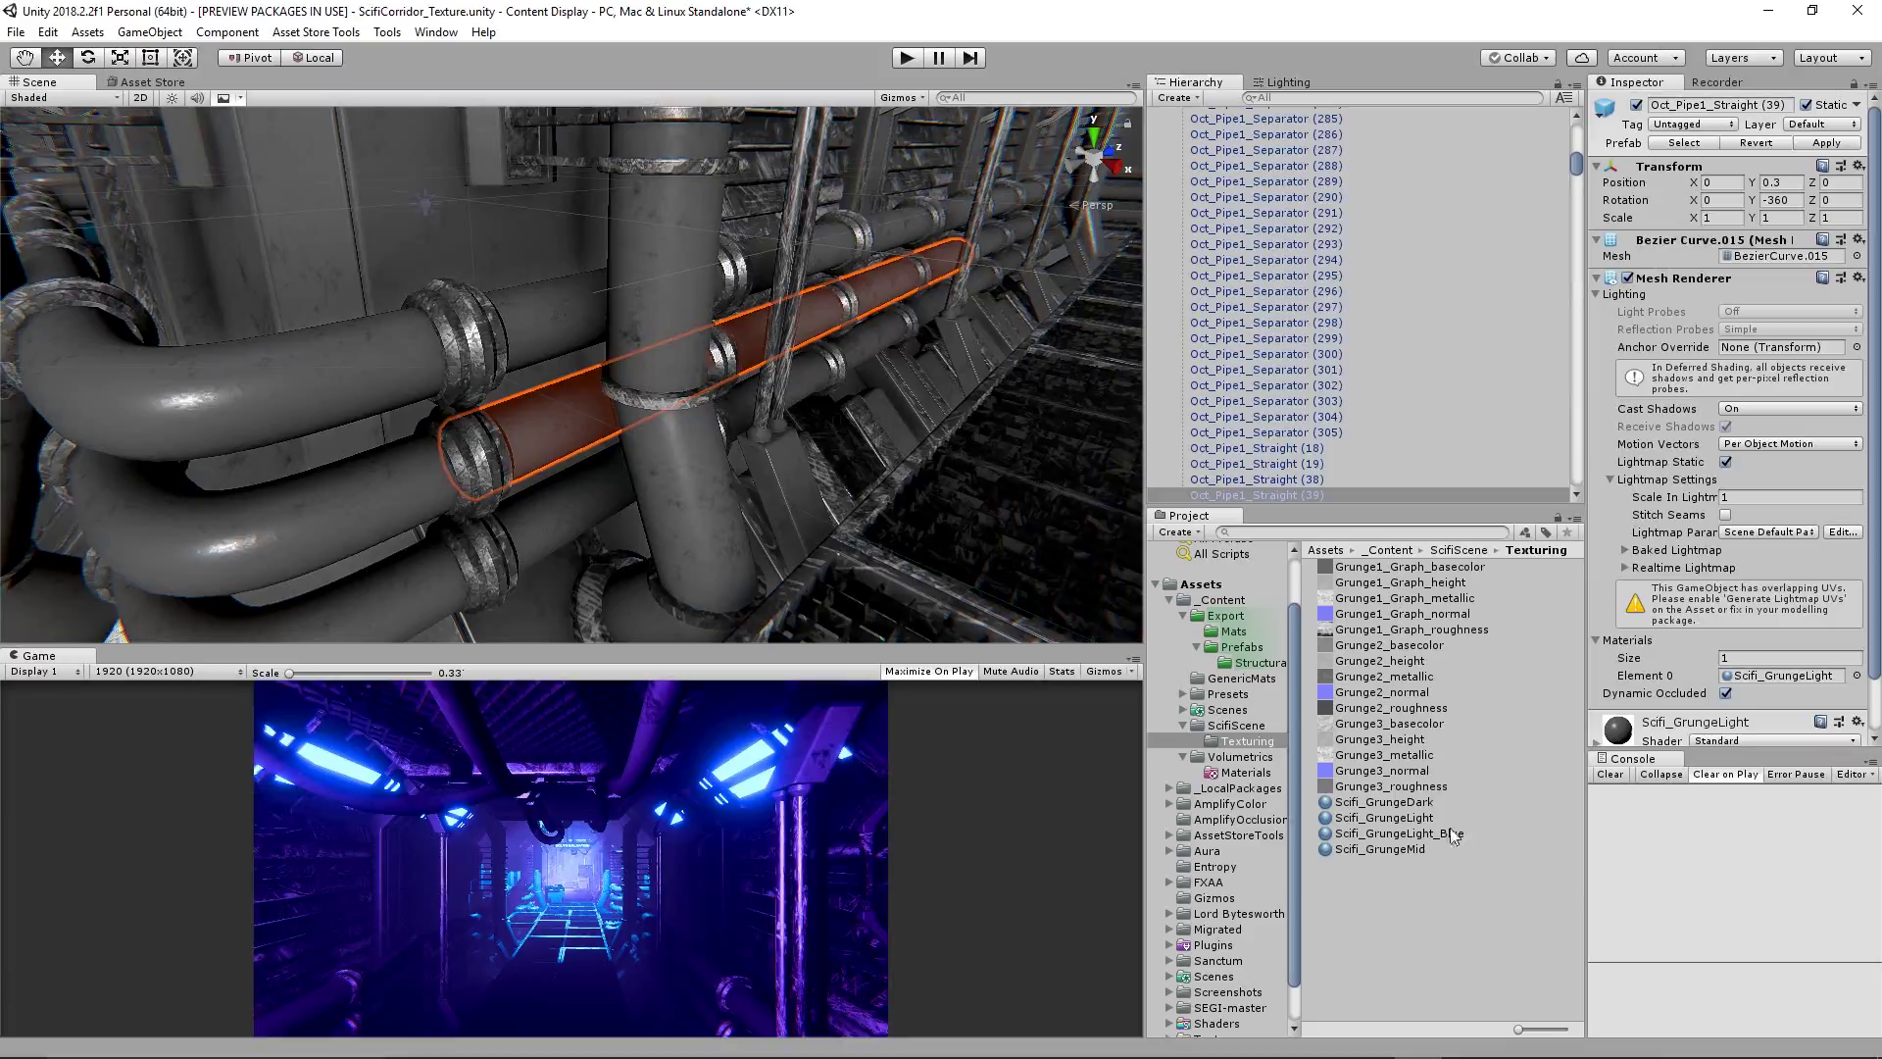
drag(1400, 833, 1611, 777)
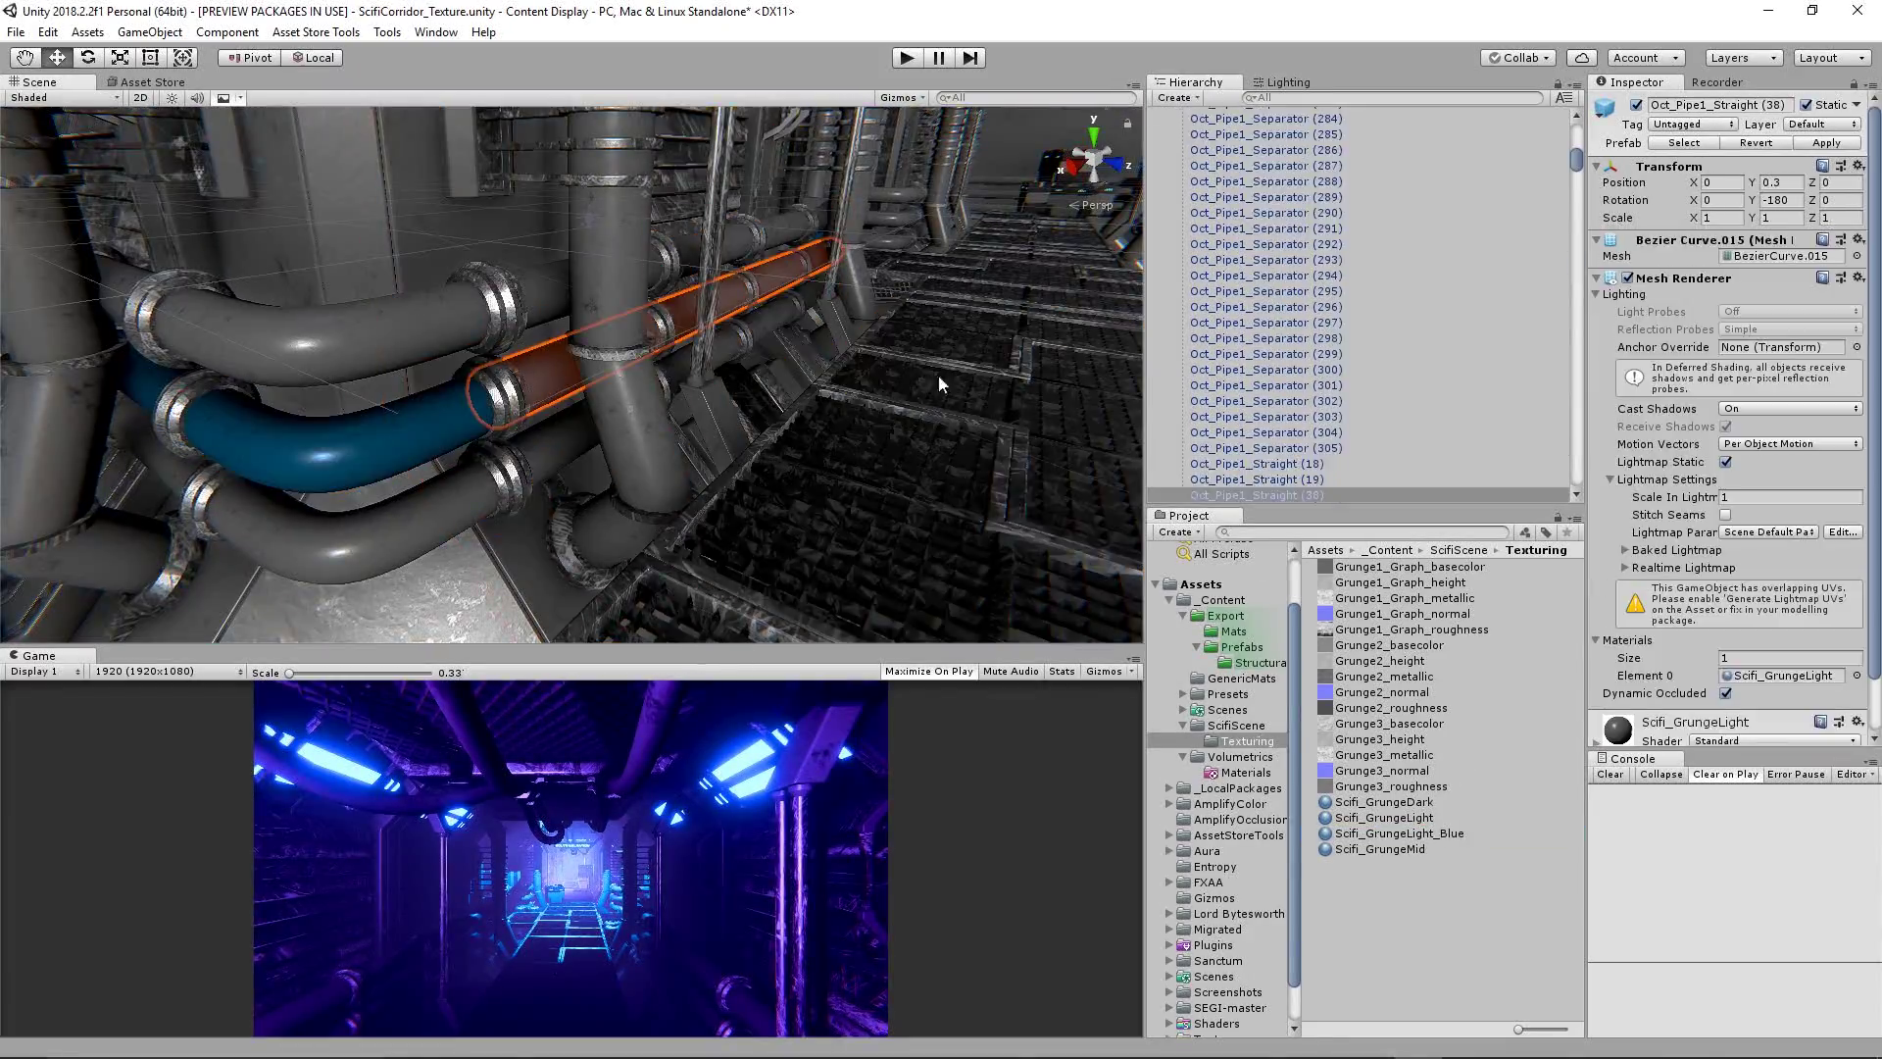
right_drag(938, 375, 559, 497)
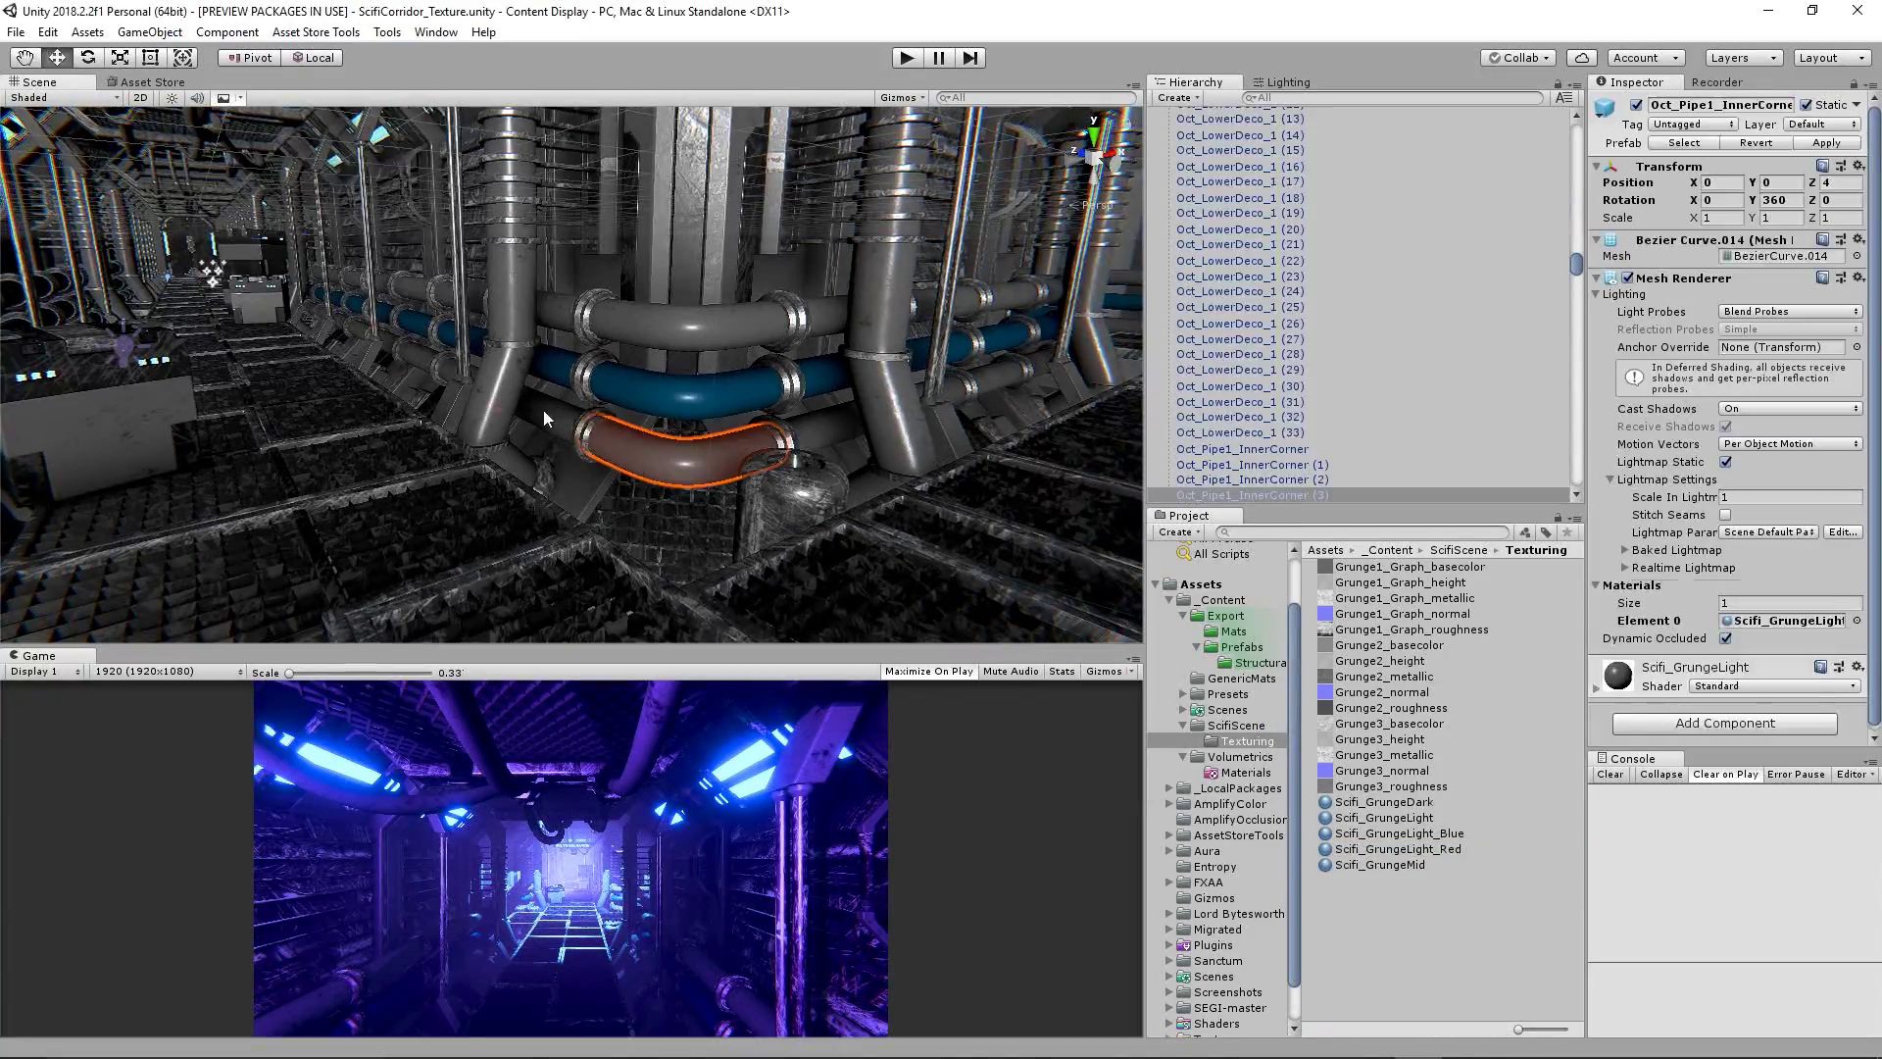
Step: Assign the Scifi_GrungeLight_Red material to the lowest inner-corner and straight pipe segments along the wall
right_drag(543, 409, 607, 432)
click(862, 411)
drag(1384, 817, 1765, 635)
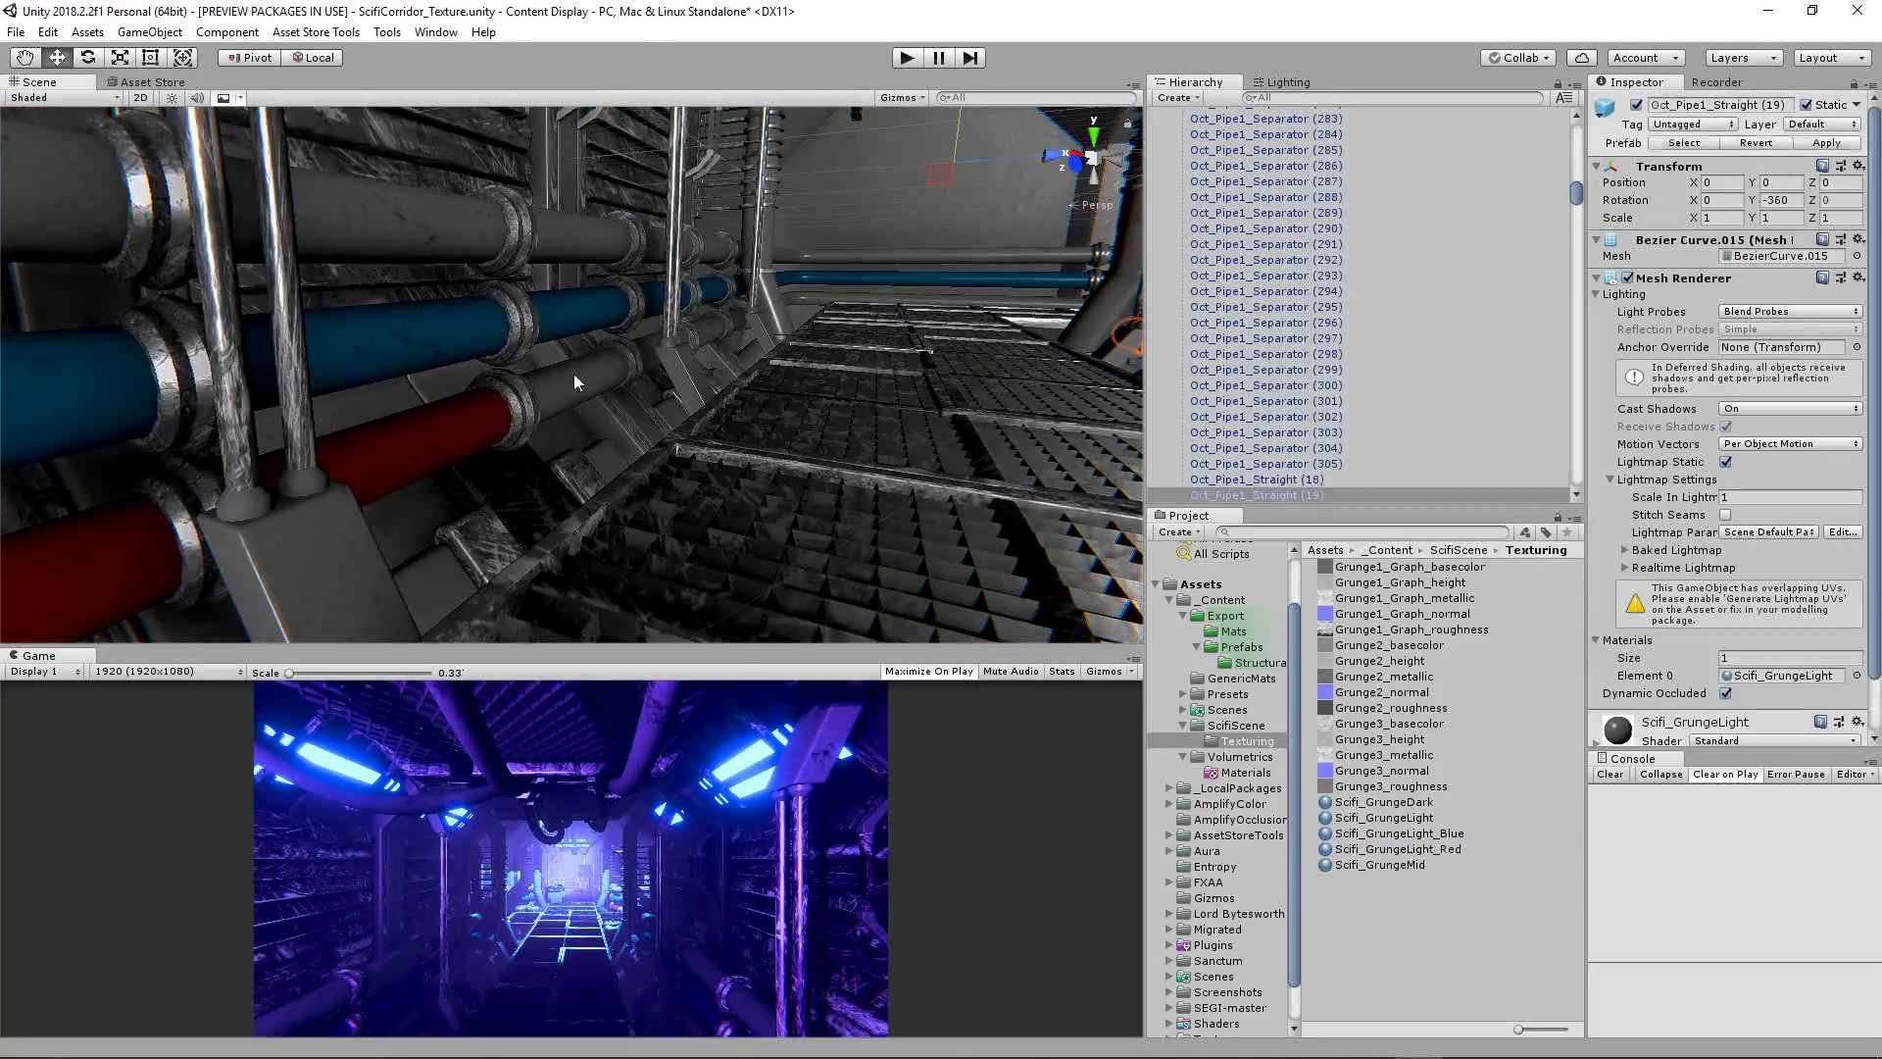
alt+drag(921, 530, 787, 438)
click(787, 438)
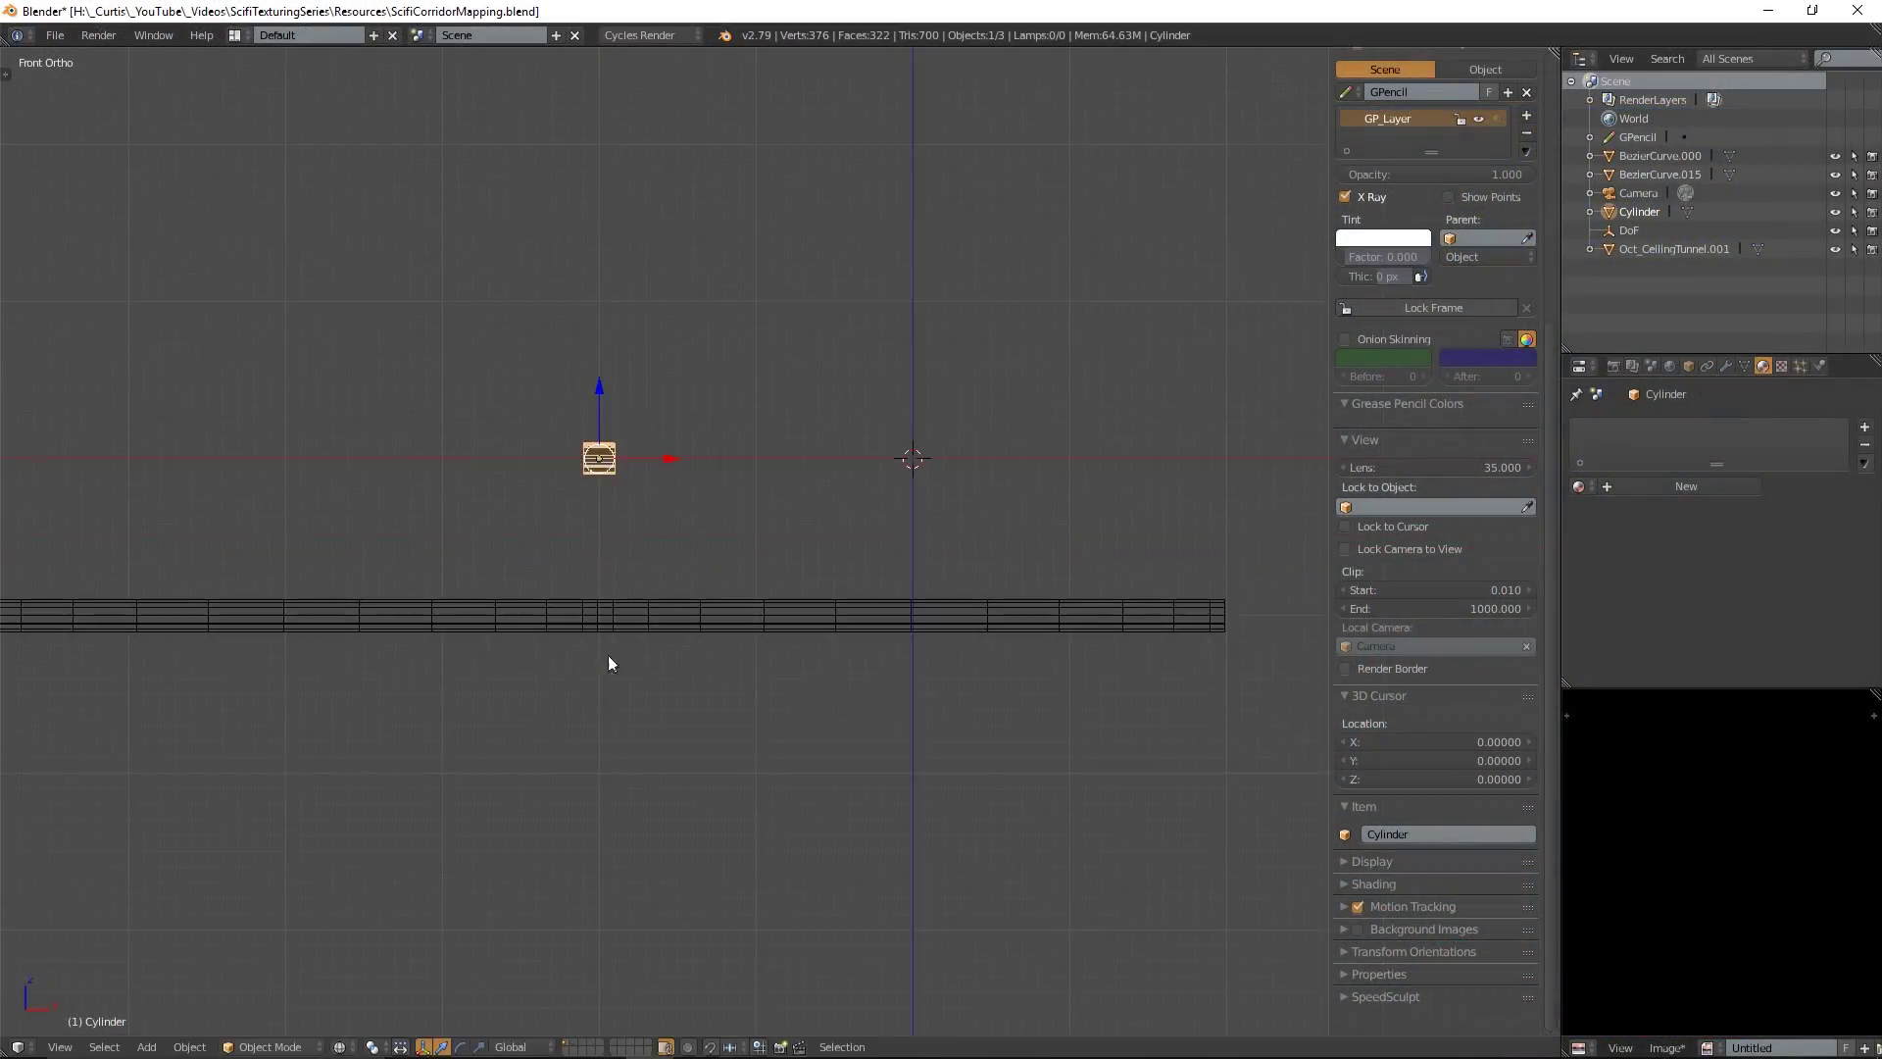
Step: In Blender, place the Cylinder at the joint between the two pipe pieces and scale it to a thin ring around the pipe
middle_drag(610, 602, 953, 590)
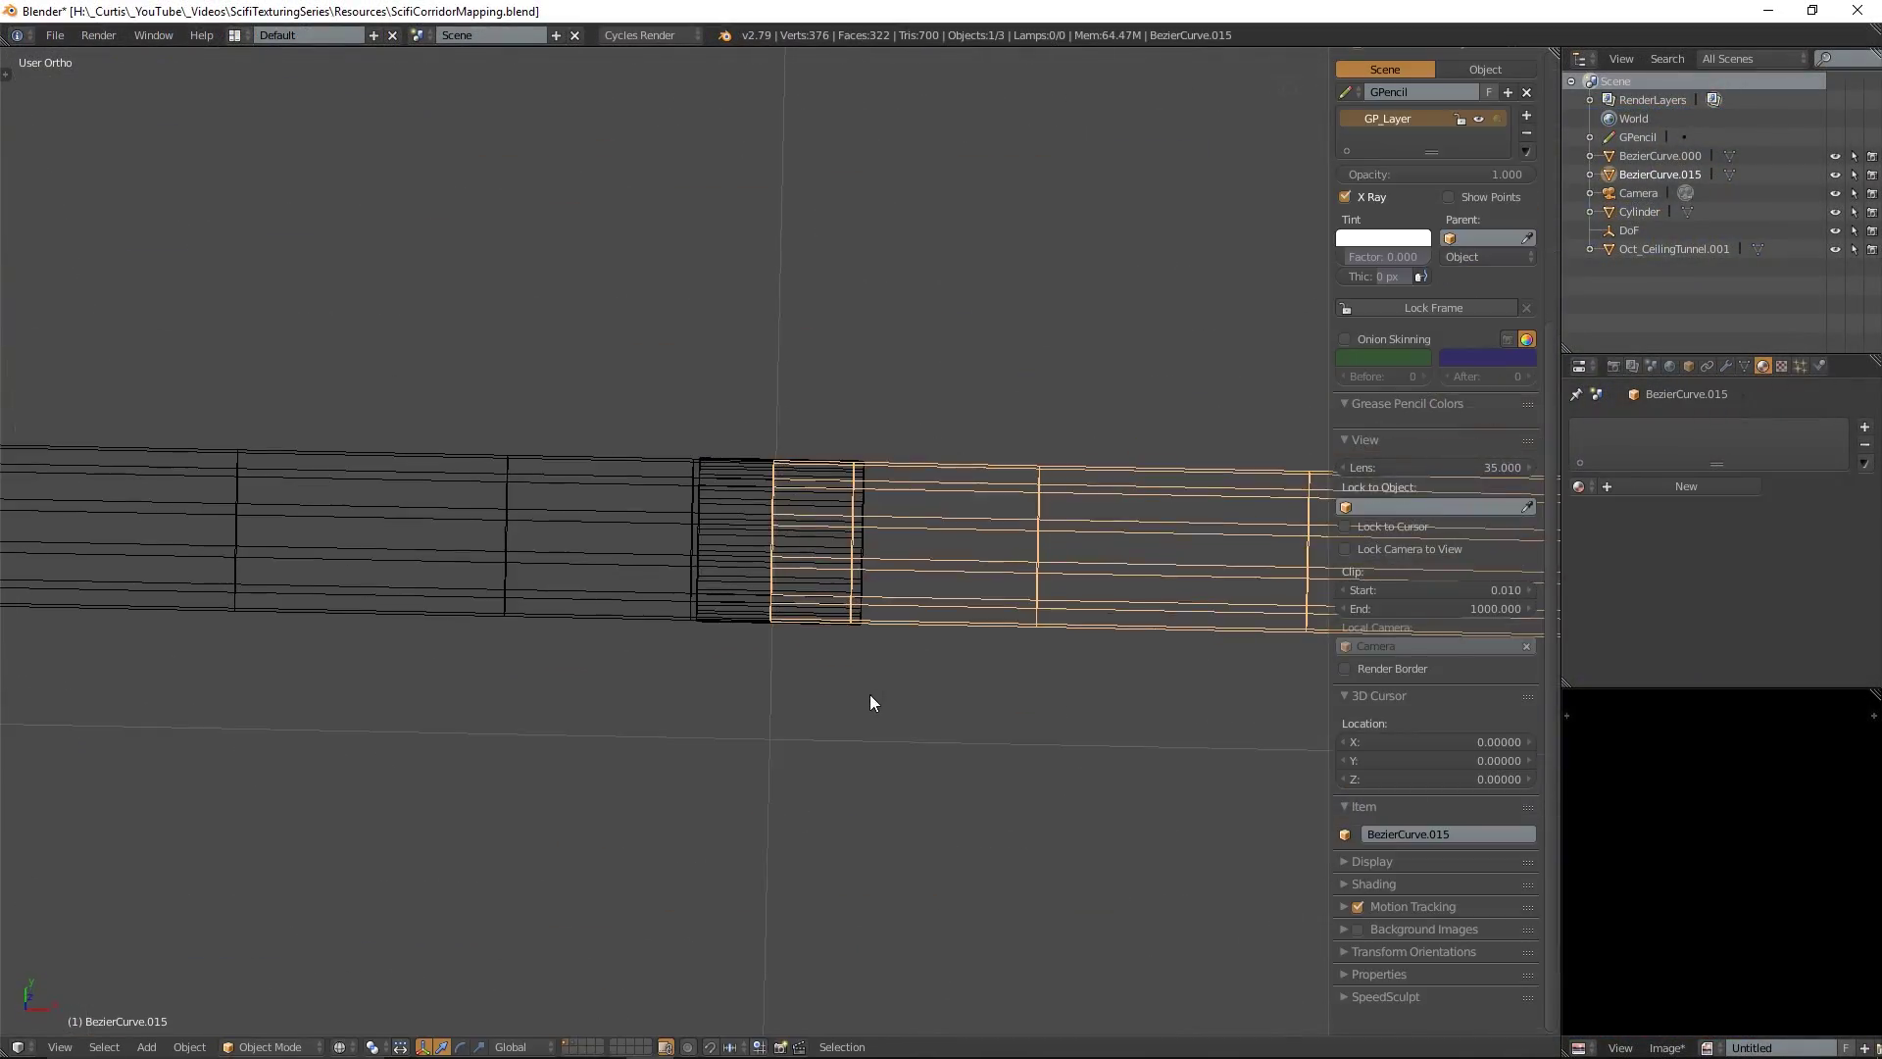
key(Tab)
key(KP_1)
key(s)
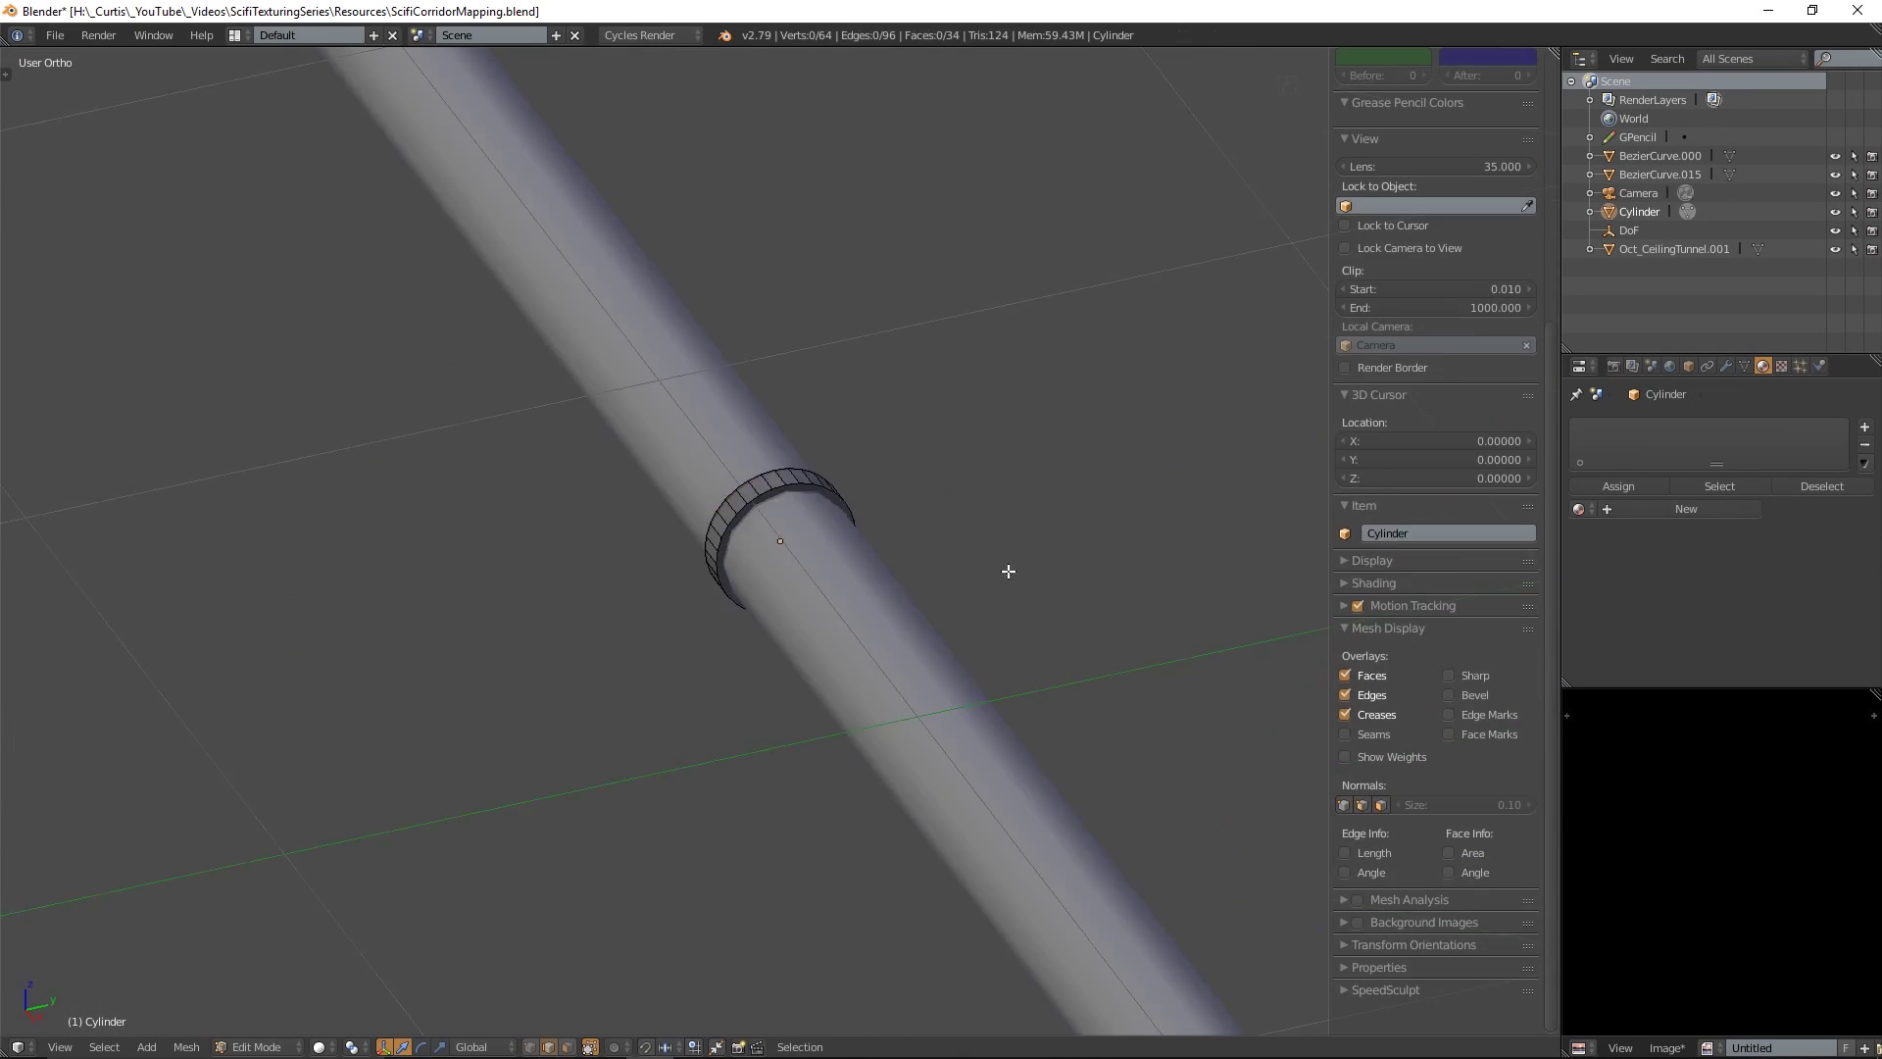
Step: Shape the ring mesh into a collar with two raised flanges and a recessed band between them
key(a)
key(KP_1)
middle_drag(882, 580, 892, 585)
scroll(892, 585, up, 5)
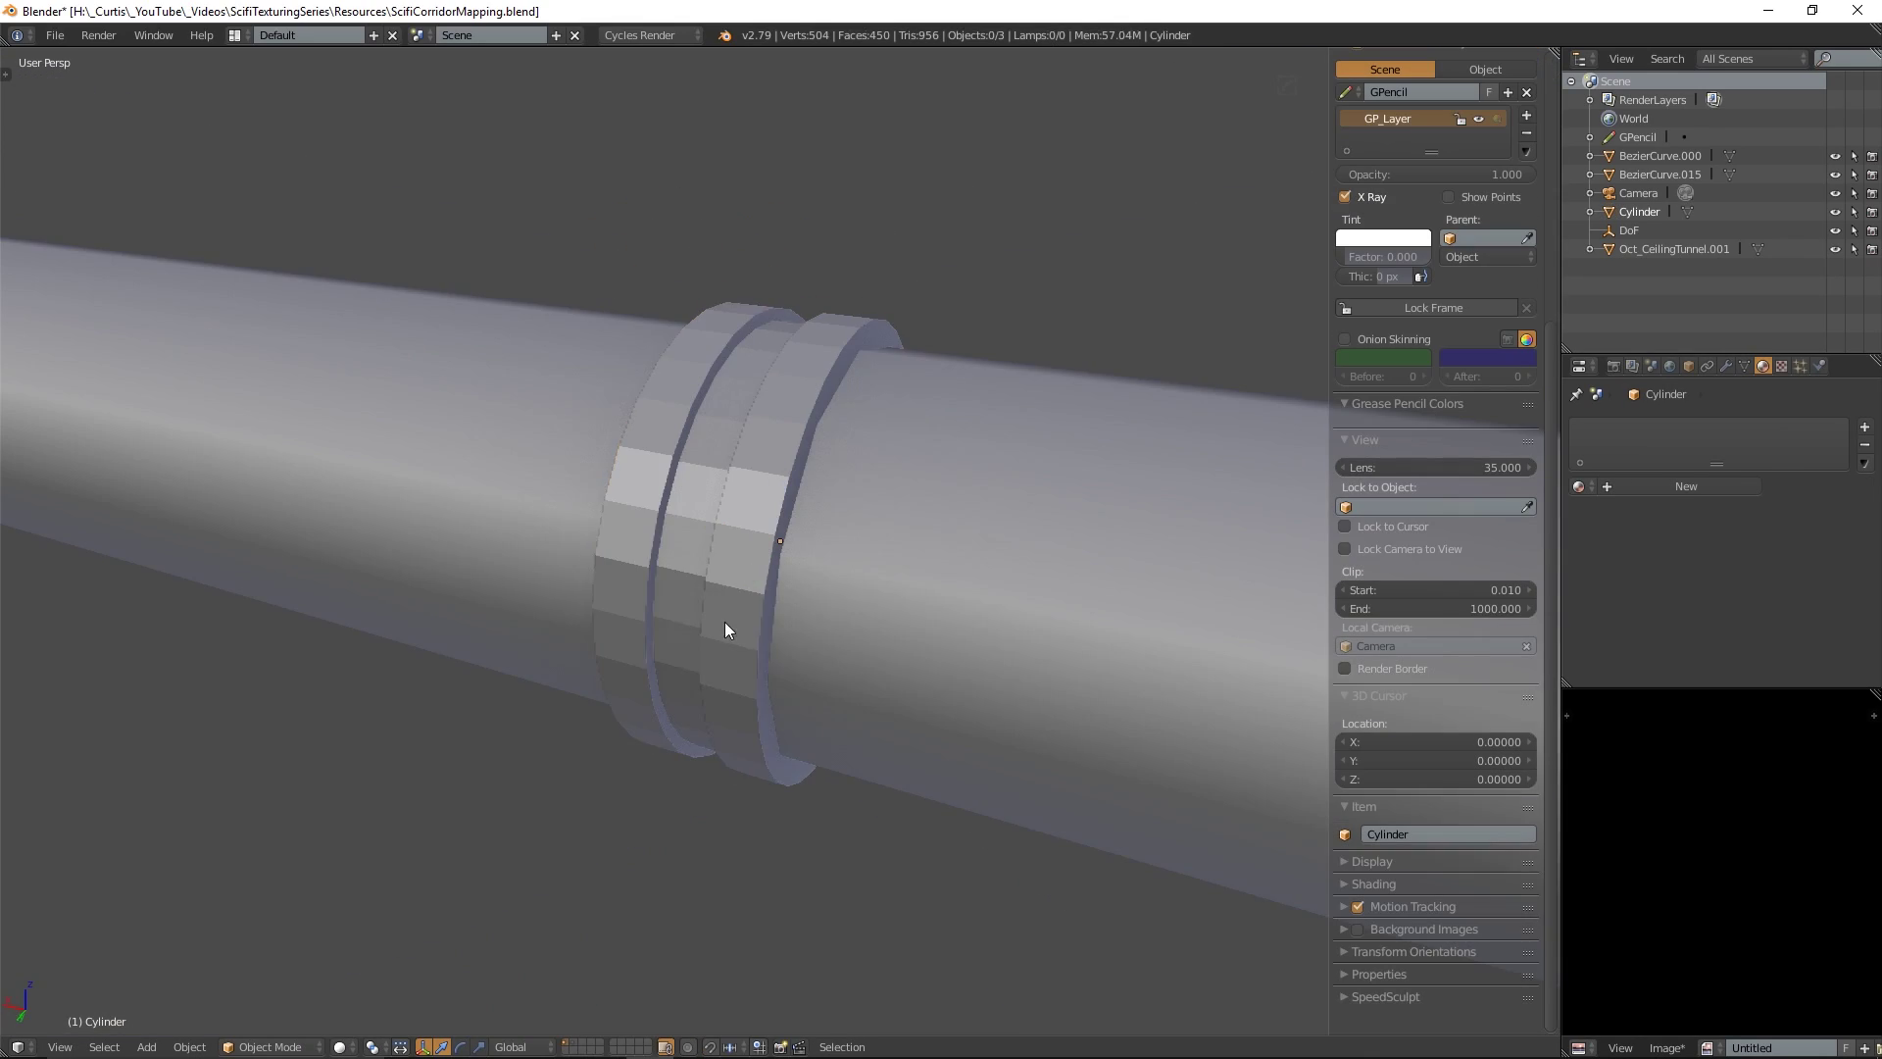
Step: Add a bevel modifier with width 0.0020 and 3 segments to the collar and duplicate the collar along the pipe
key(q)
click(802, 598)
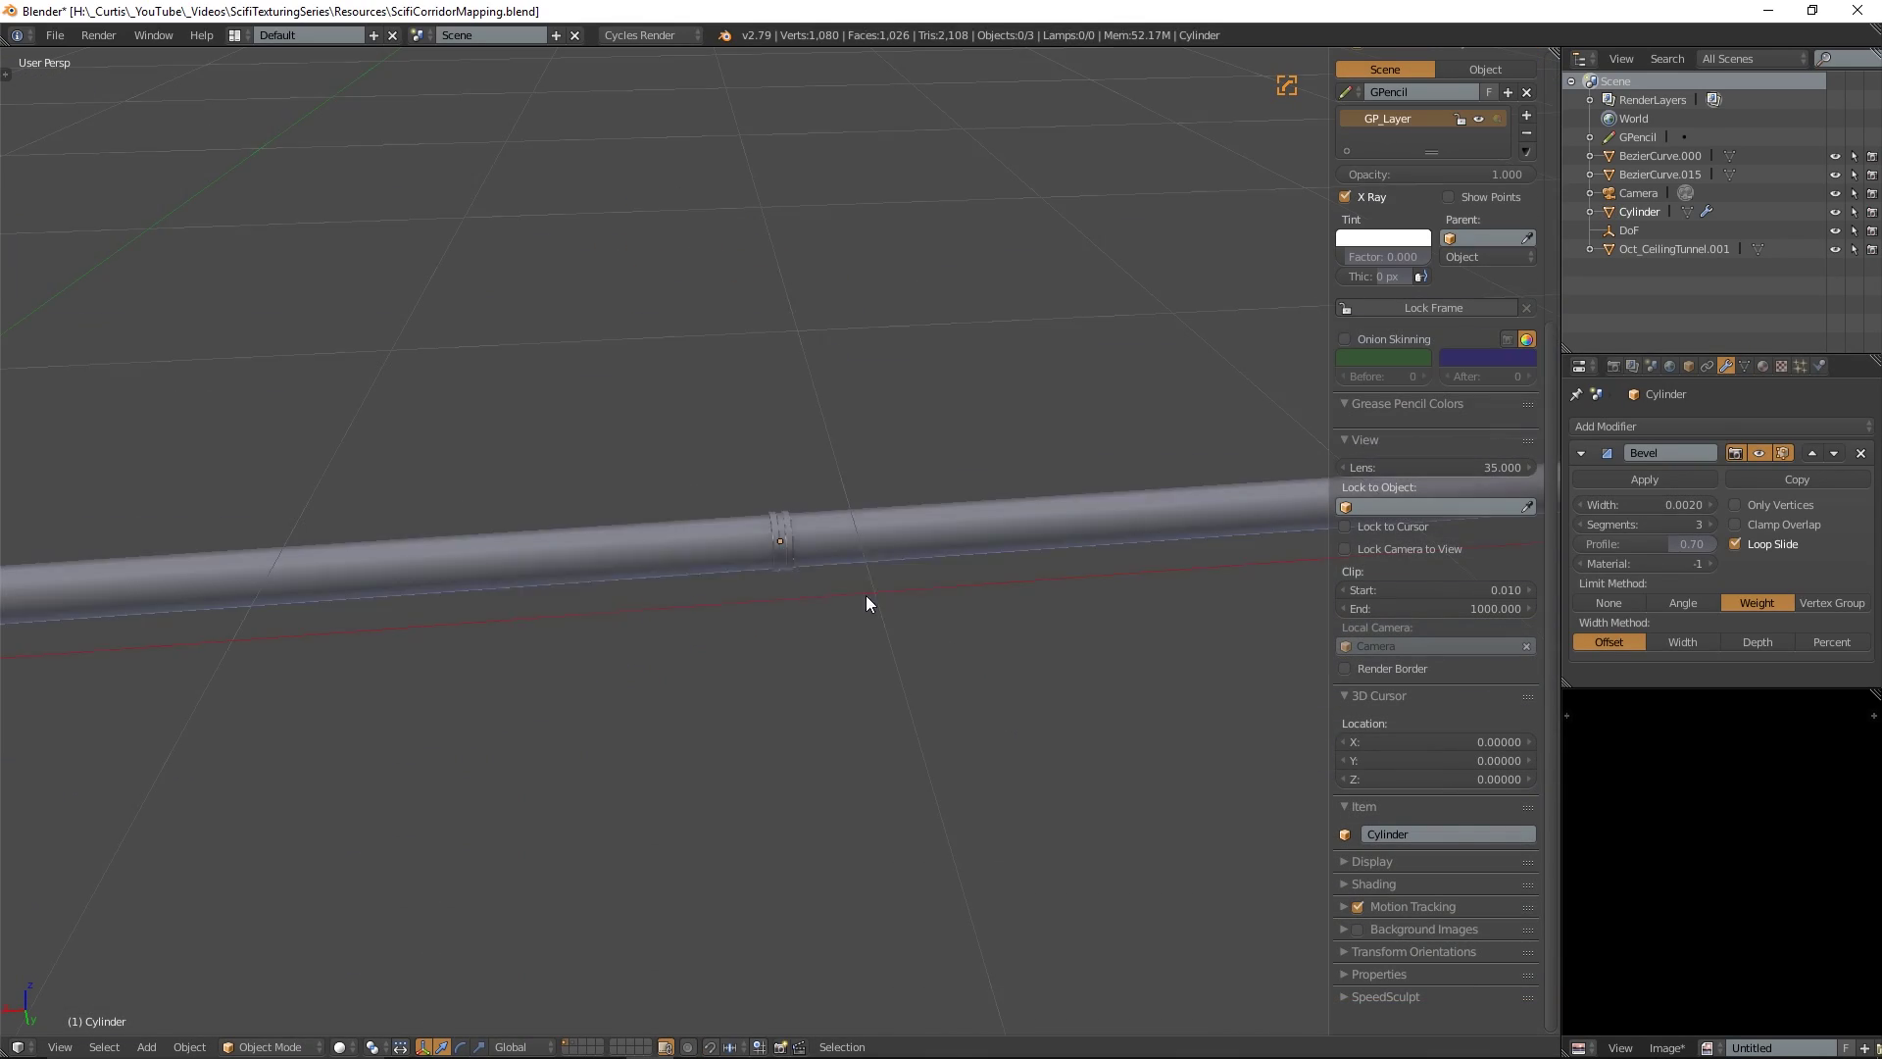
scroll(866, 596, up, 4)
key(Tab)
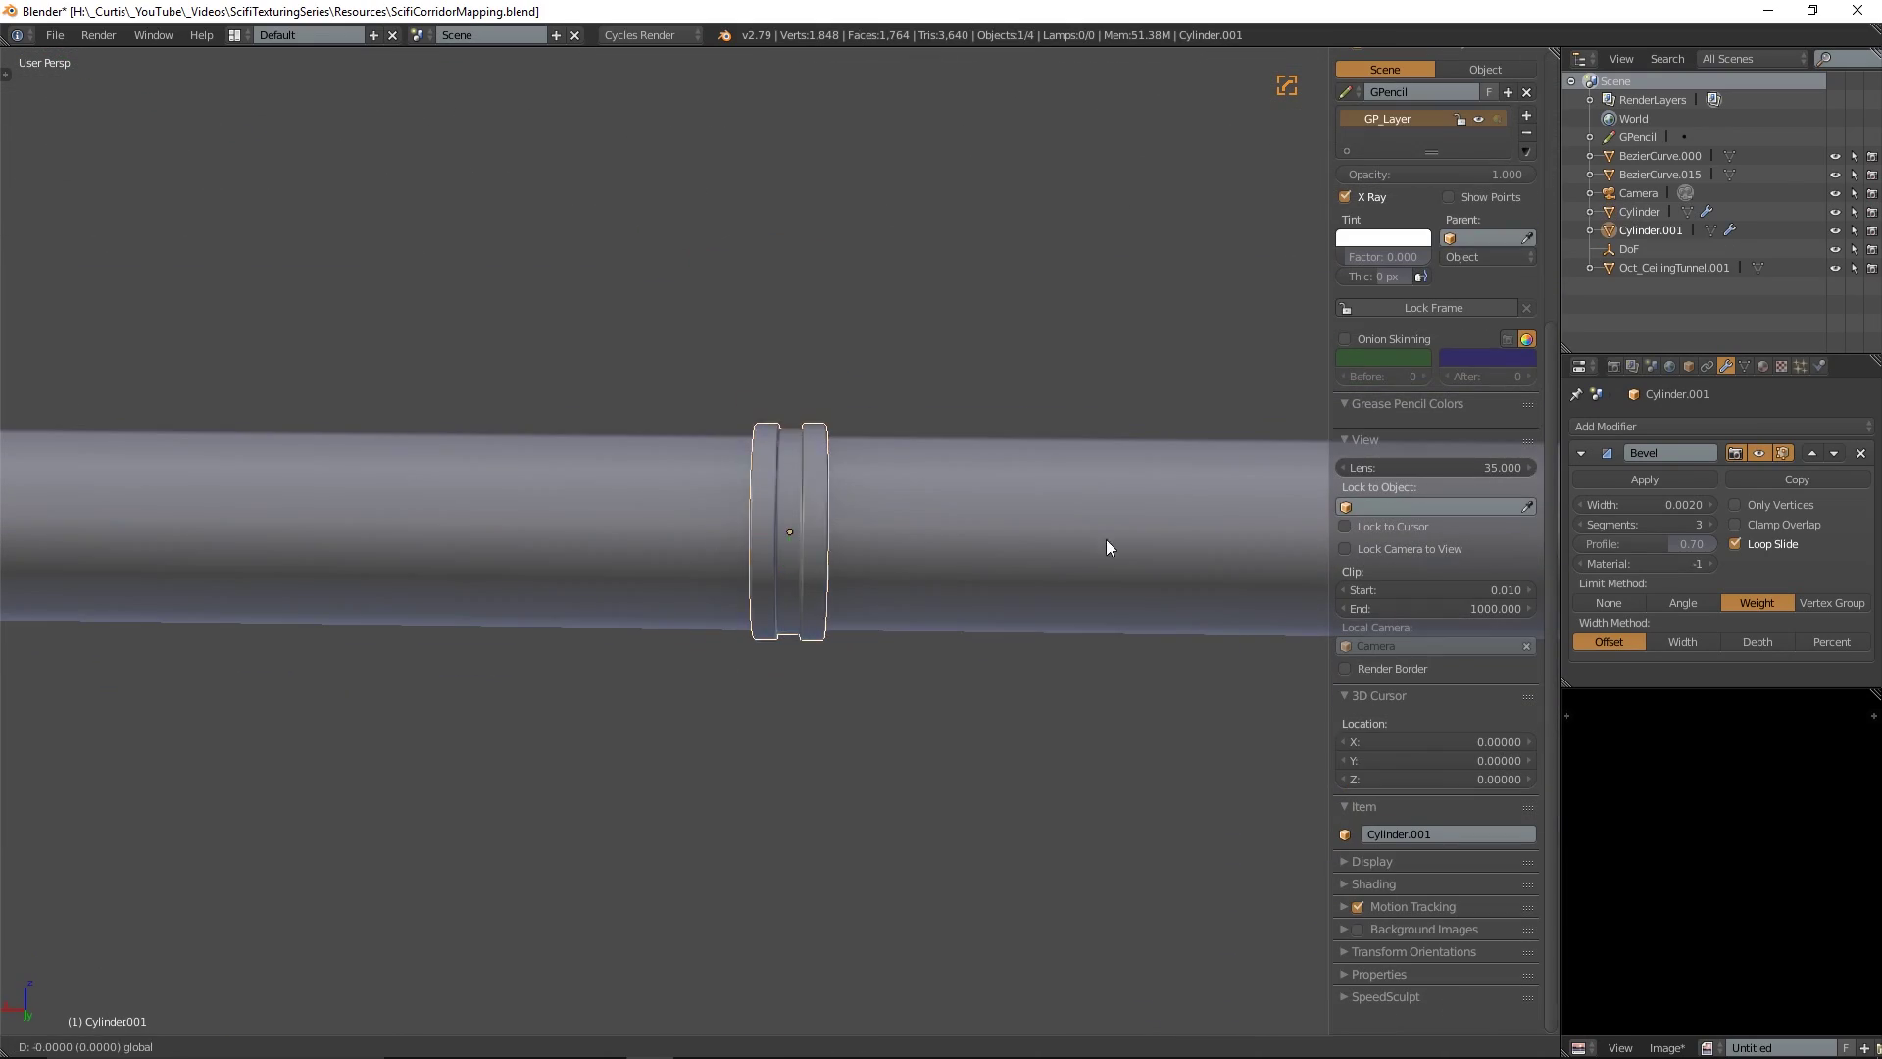
Step: Select side faces on the collar's flanges and extrude them into blocks protruding from both ends of the collar
scroll(738, 625, up, 2)
click(777, 671)
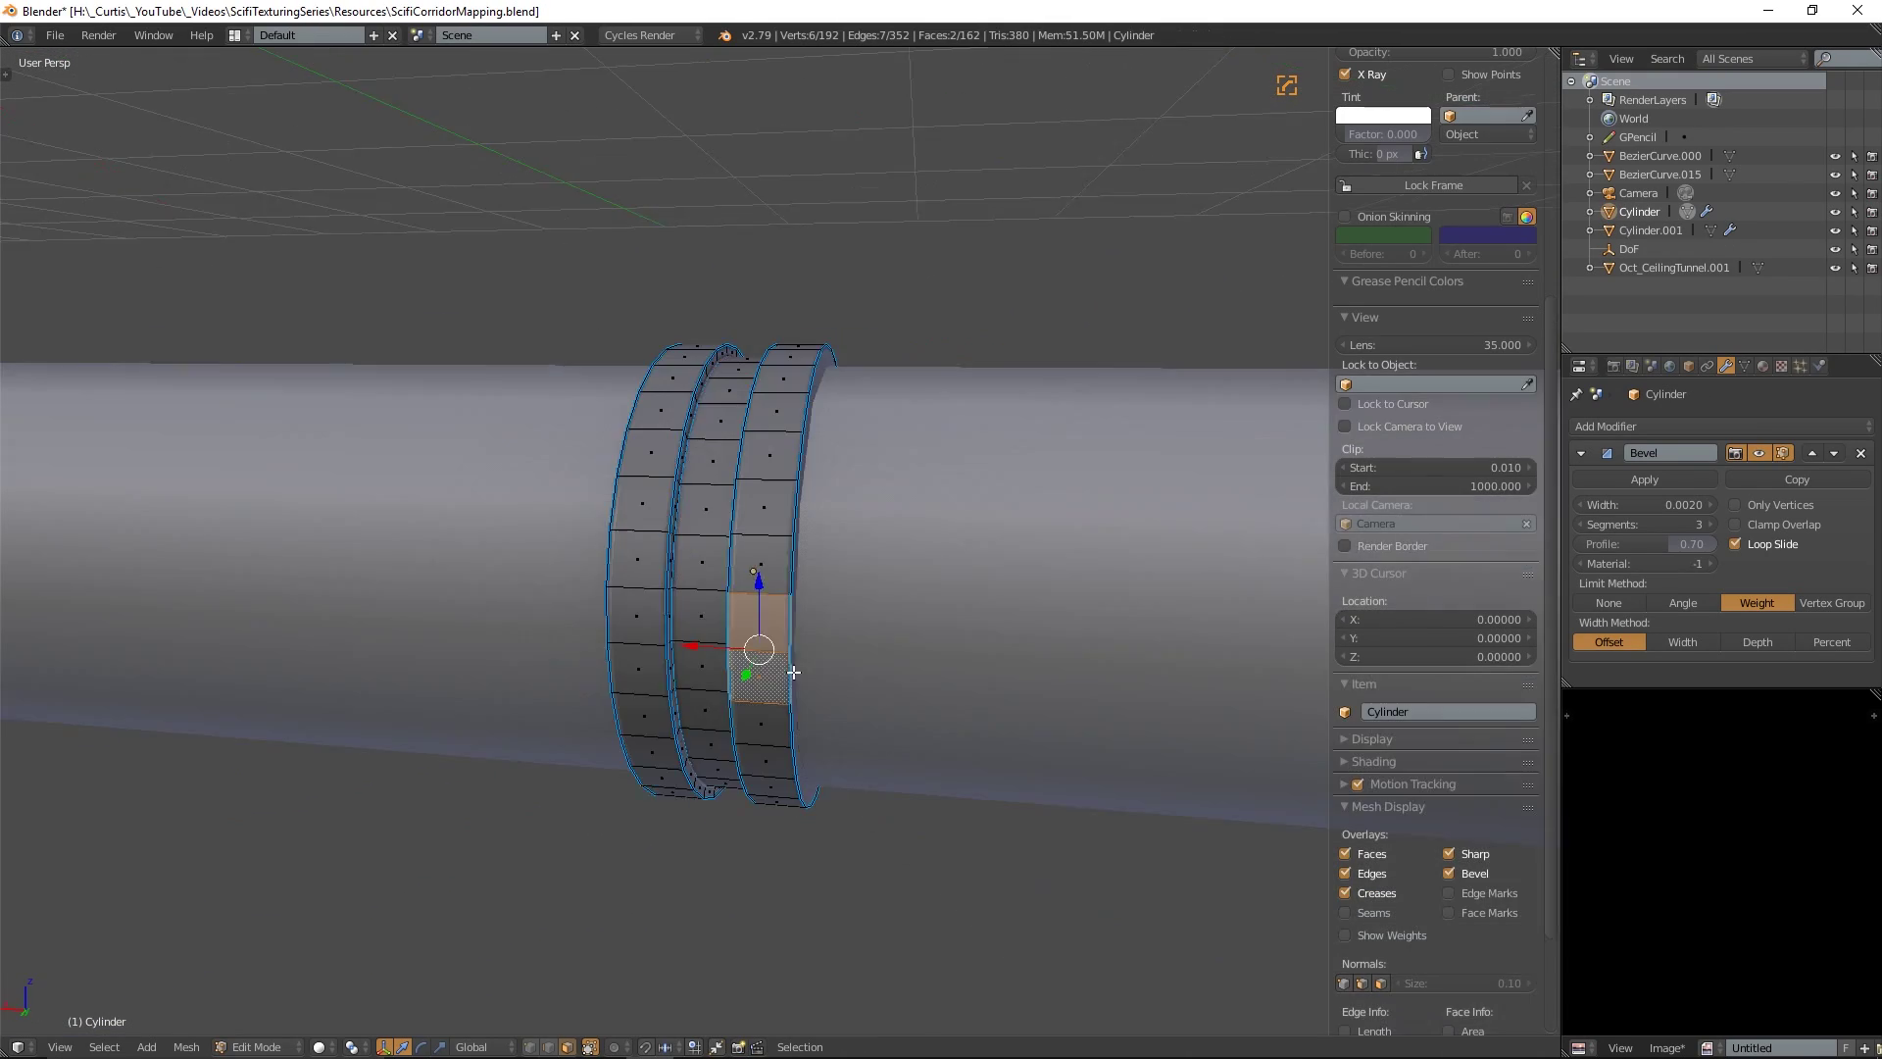
middle_drag(777, 670, 863, 676)
key(e)
click(1052, 686)
scroll(781, 675, up, 3)
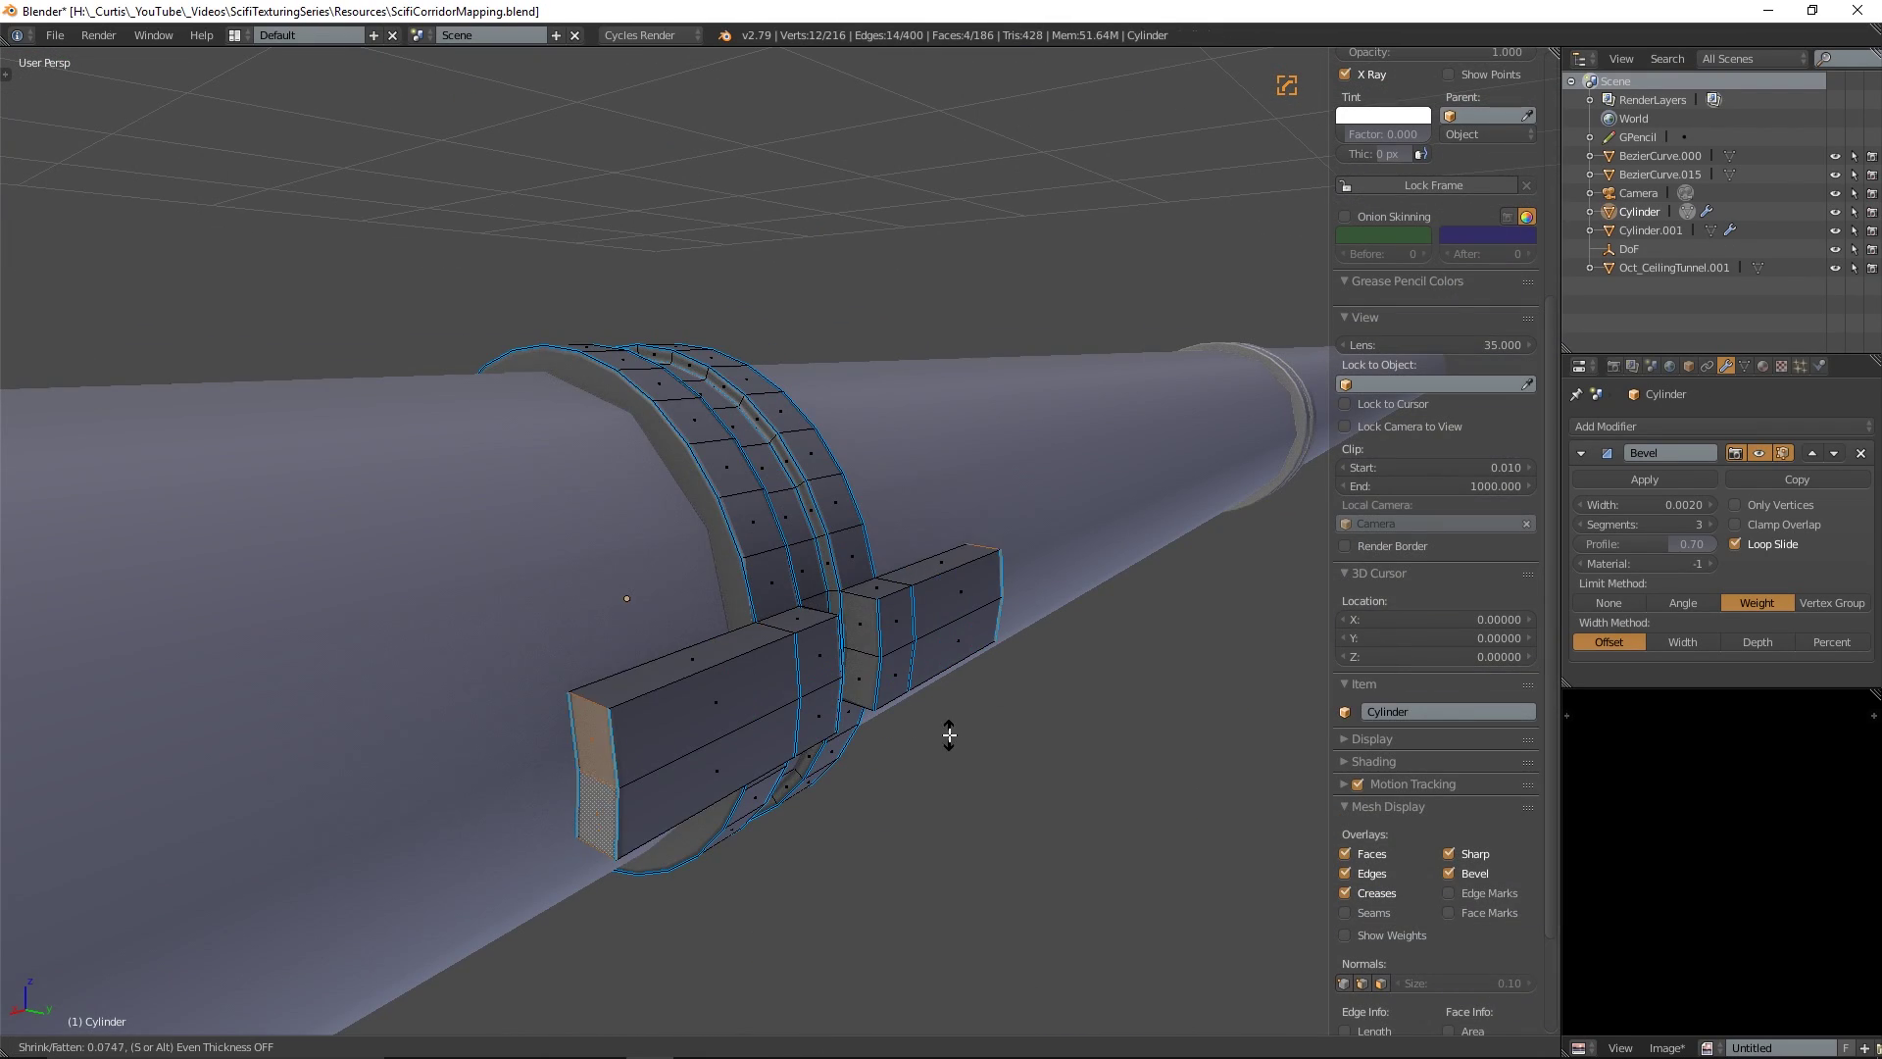
click(969, 704)
Step: Move the selected end faces of the collar's extruded blocks along the Y axis to form angled clamp tabs
middle_drag(969, 704, 607, 623)
key(g)
key(y)
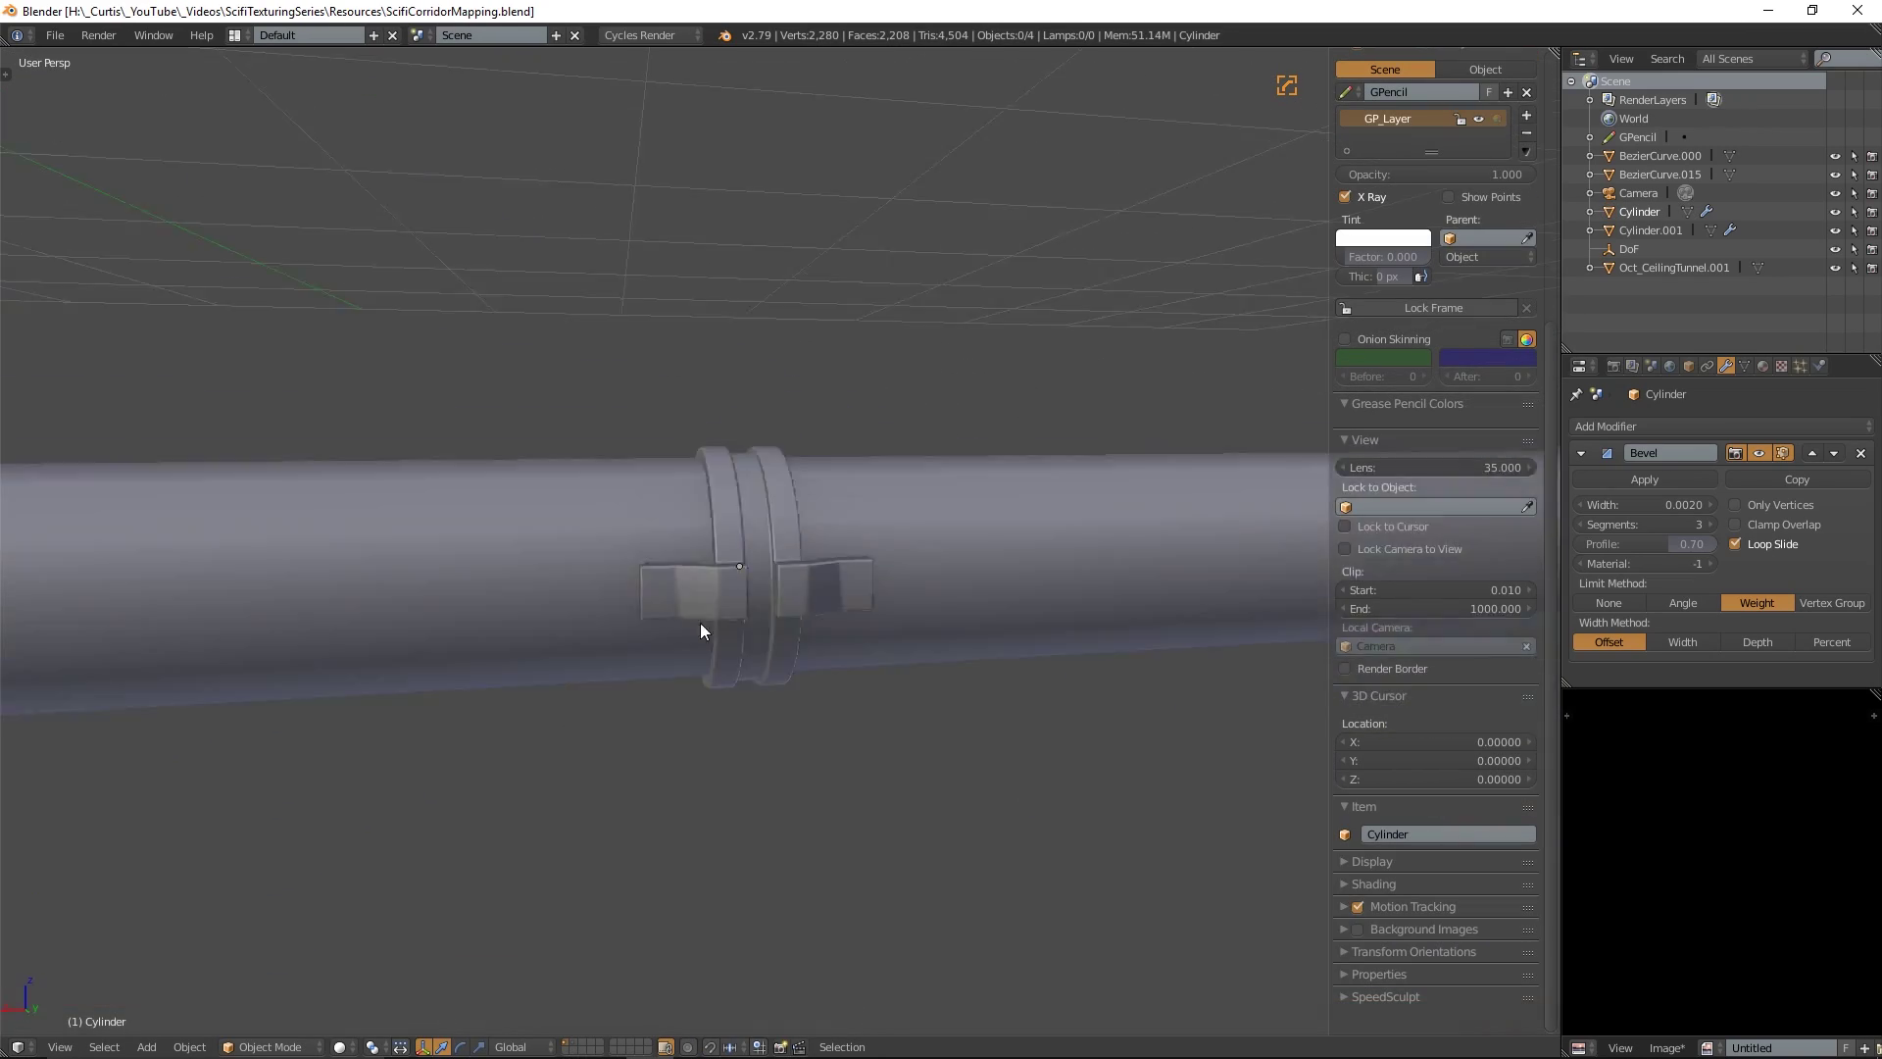
middle_drag(700, 622, 849, 675)
scroll(849, 675, up, 5)
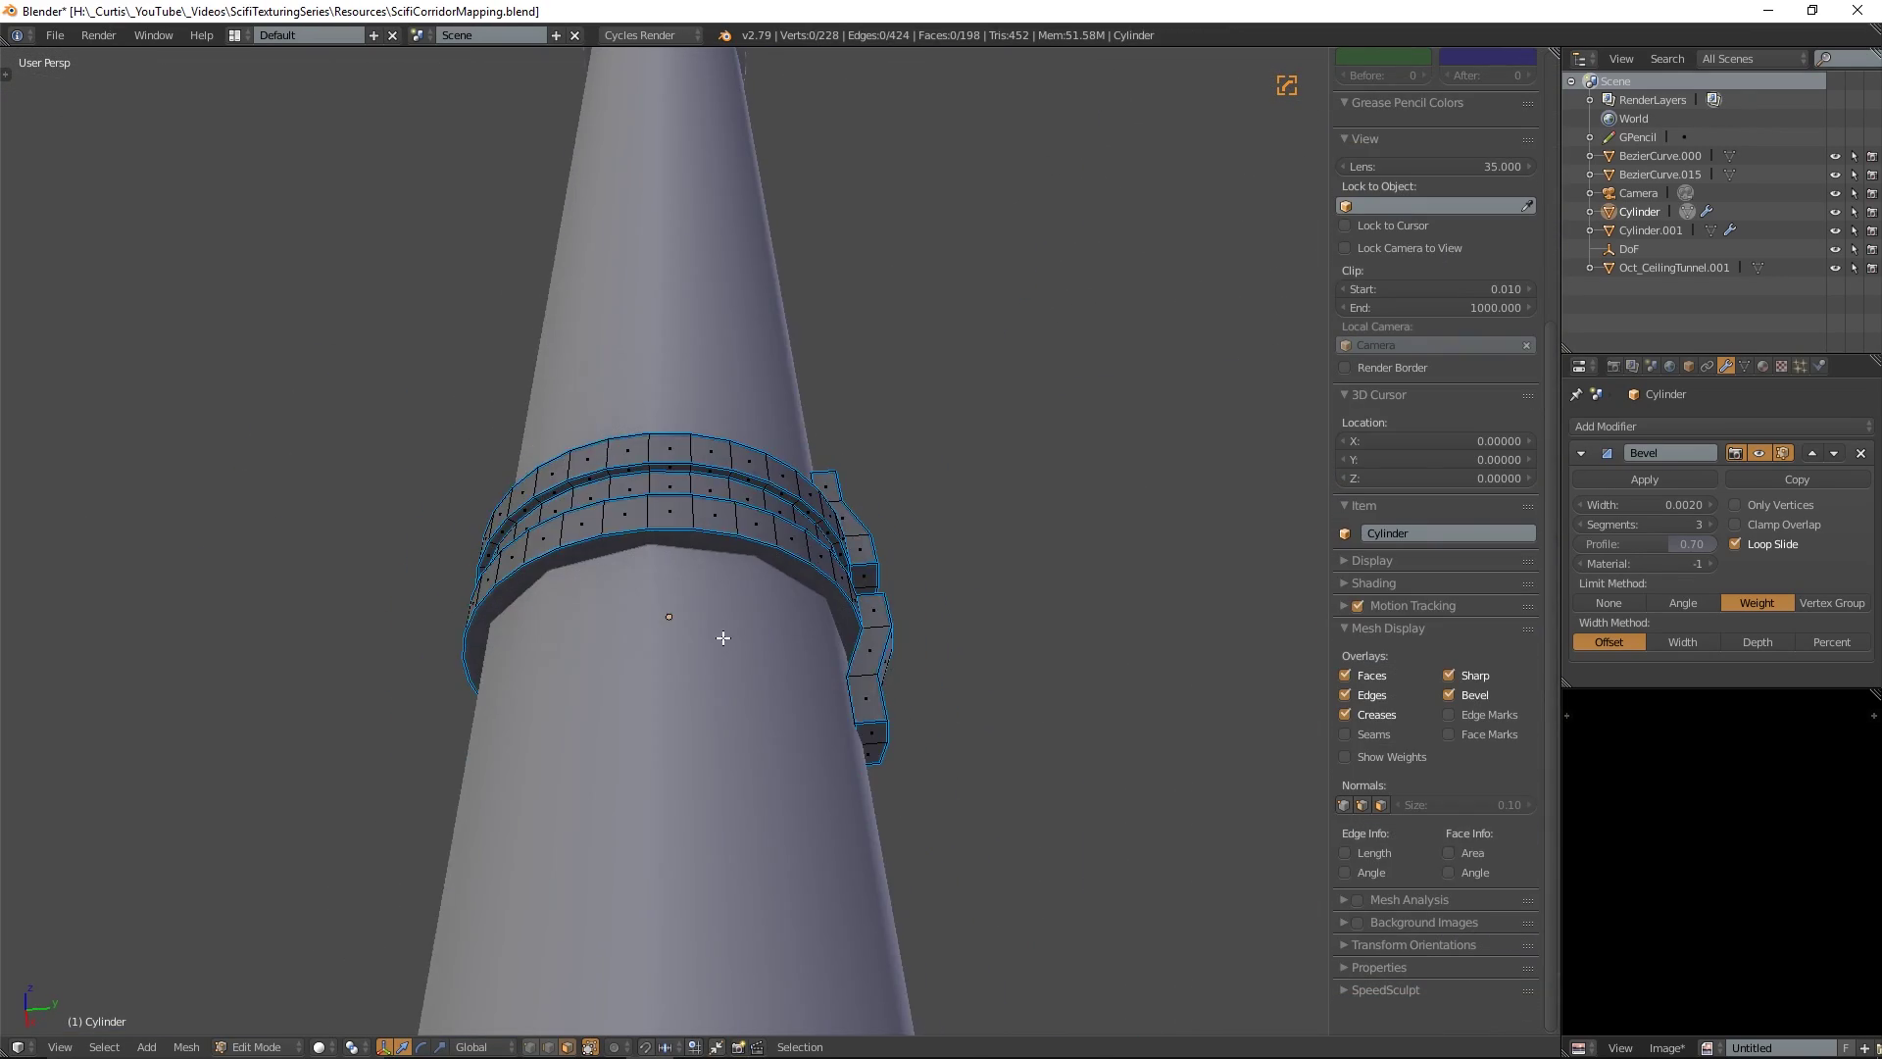
Step: Cut the collar down to its clamp-tab half in object symmetry and complete it with a Mirror modifier
key(KP_7)
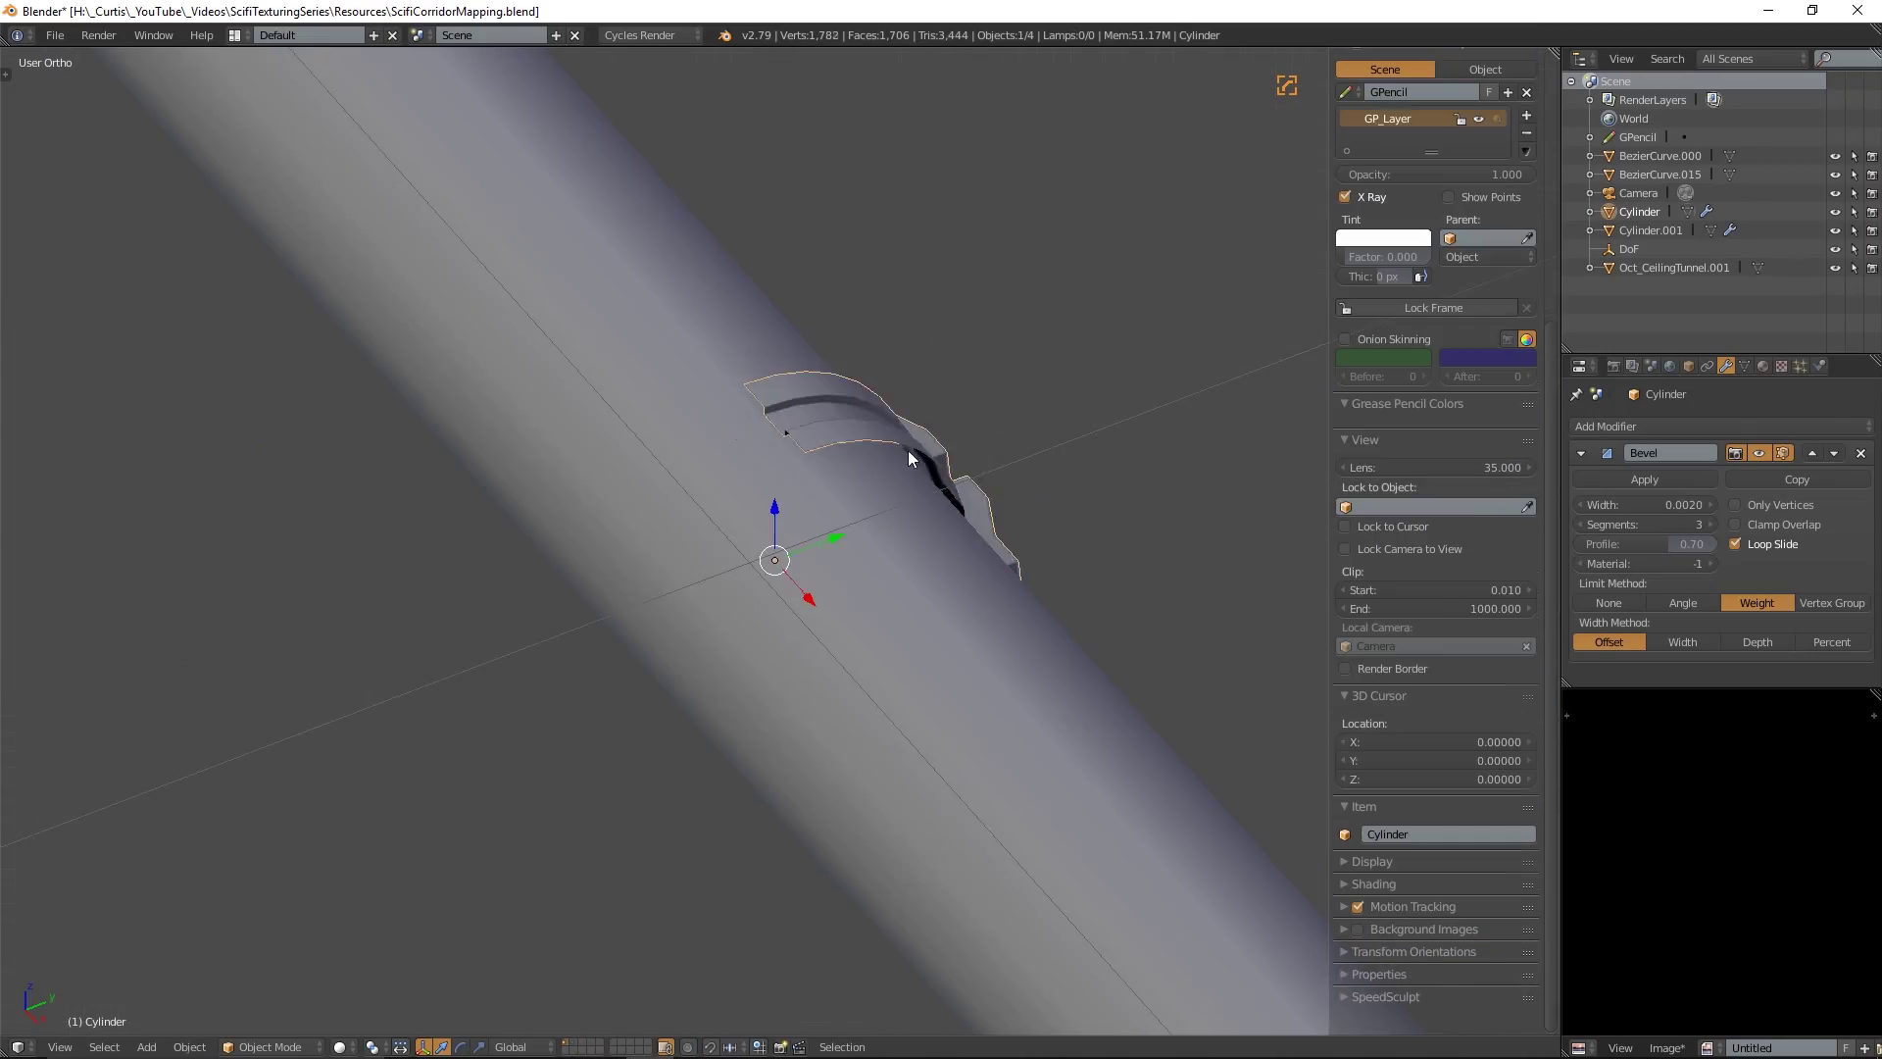
click(1723, 425)
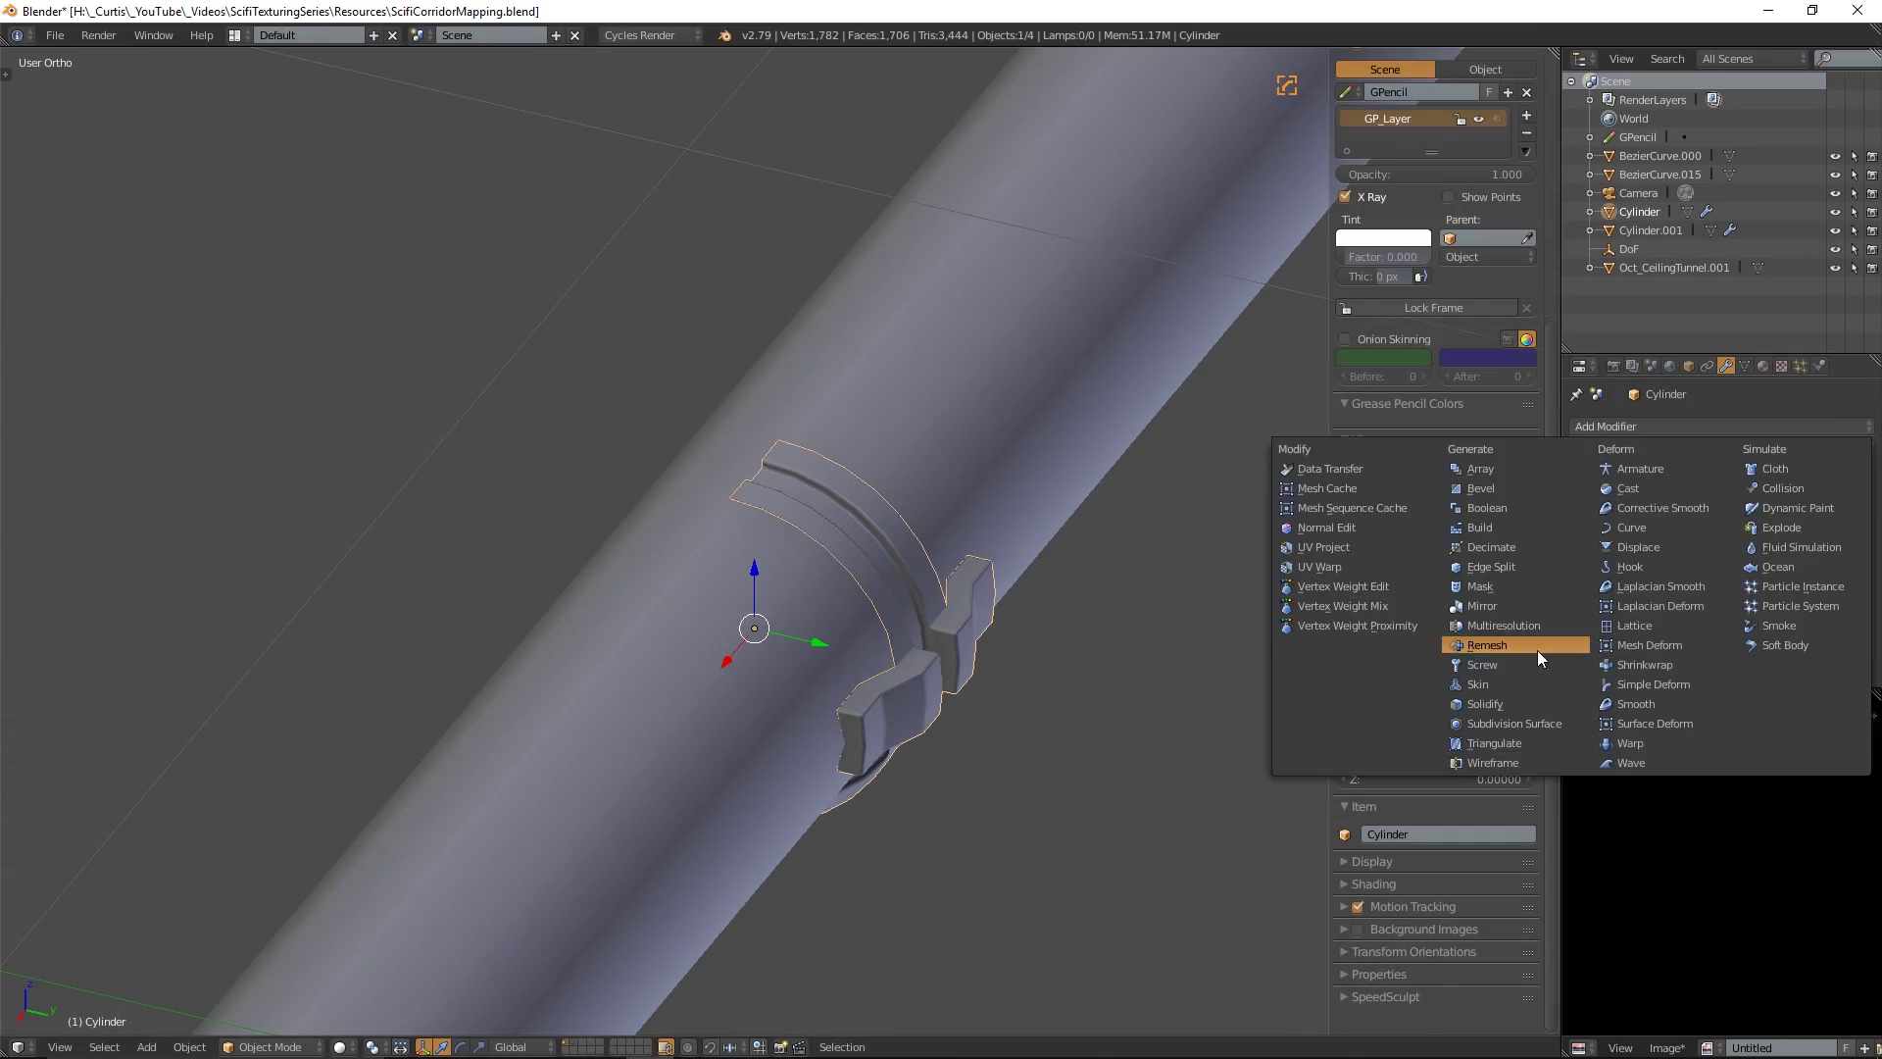
click(1535, 643)
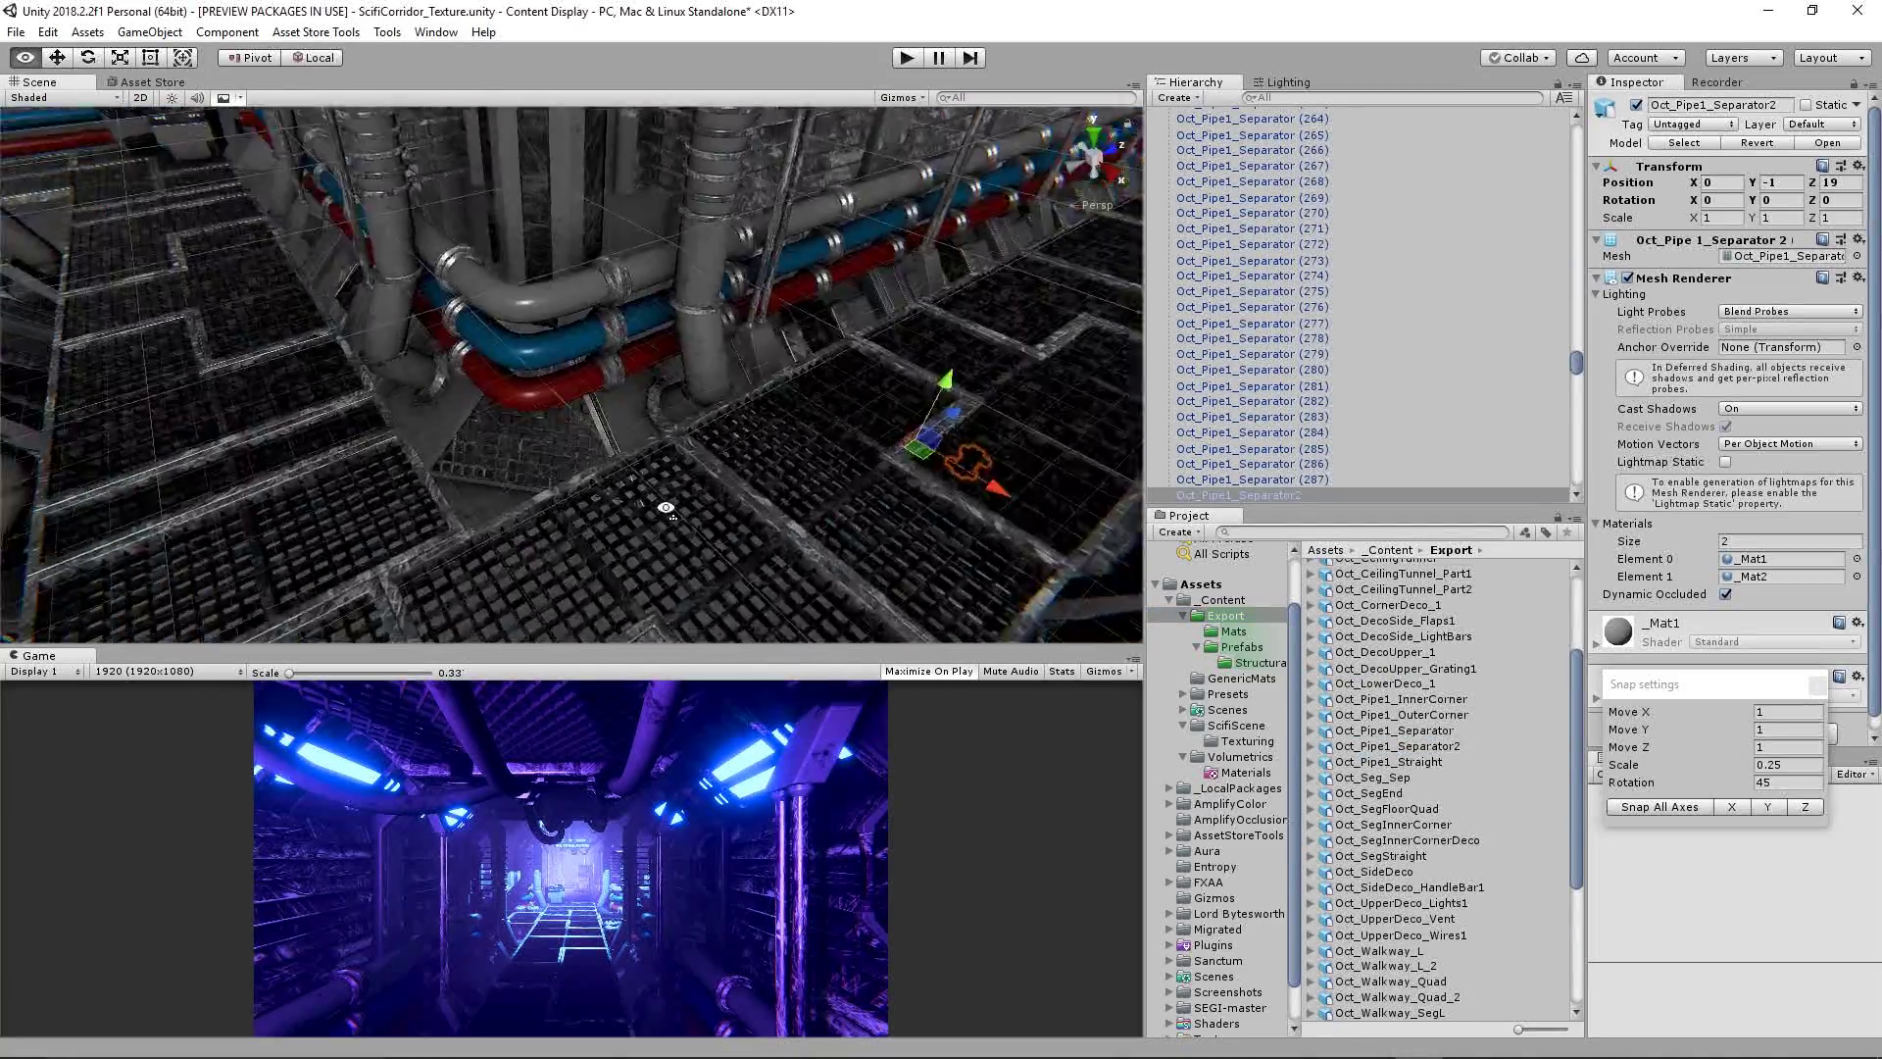
Step: In Unity, place Oct_Pipe1_Separator2 on the red pipe as a static object and save it as a prefab in the Prefabs folder
click(1829, 105)
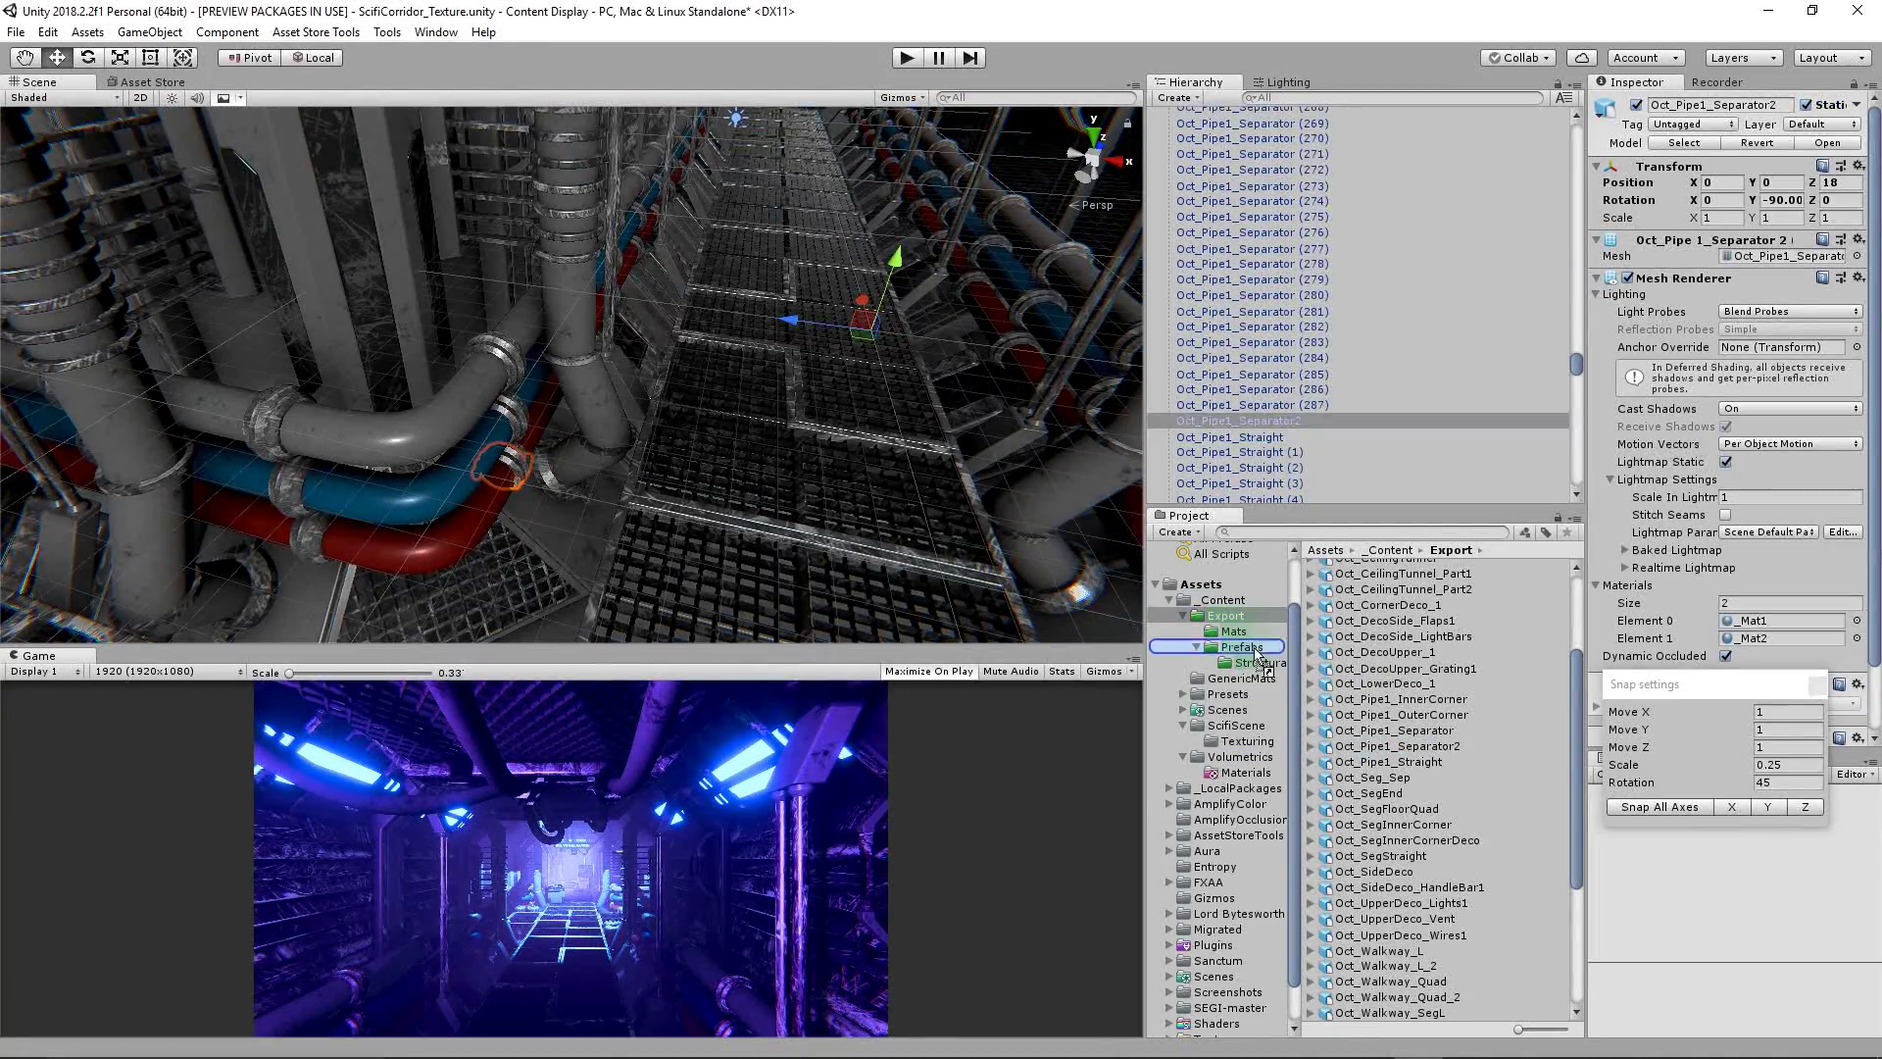
drag(1257, 657, 1241, 648)
key(f)
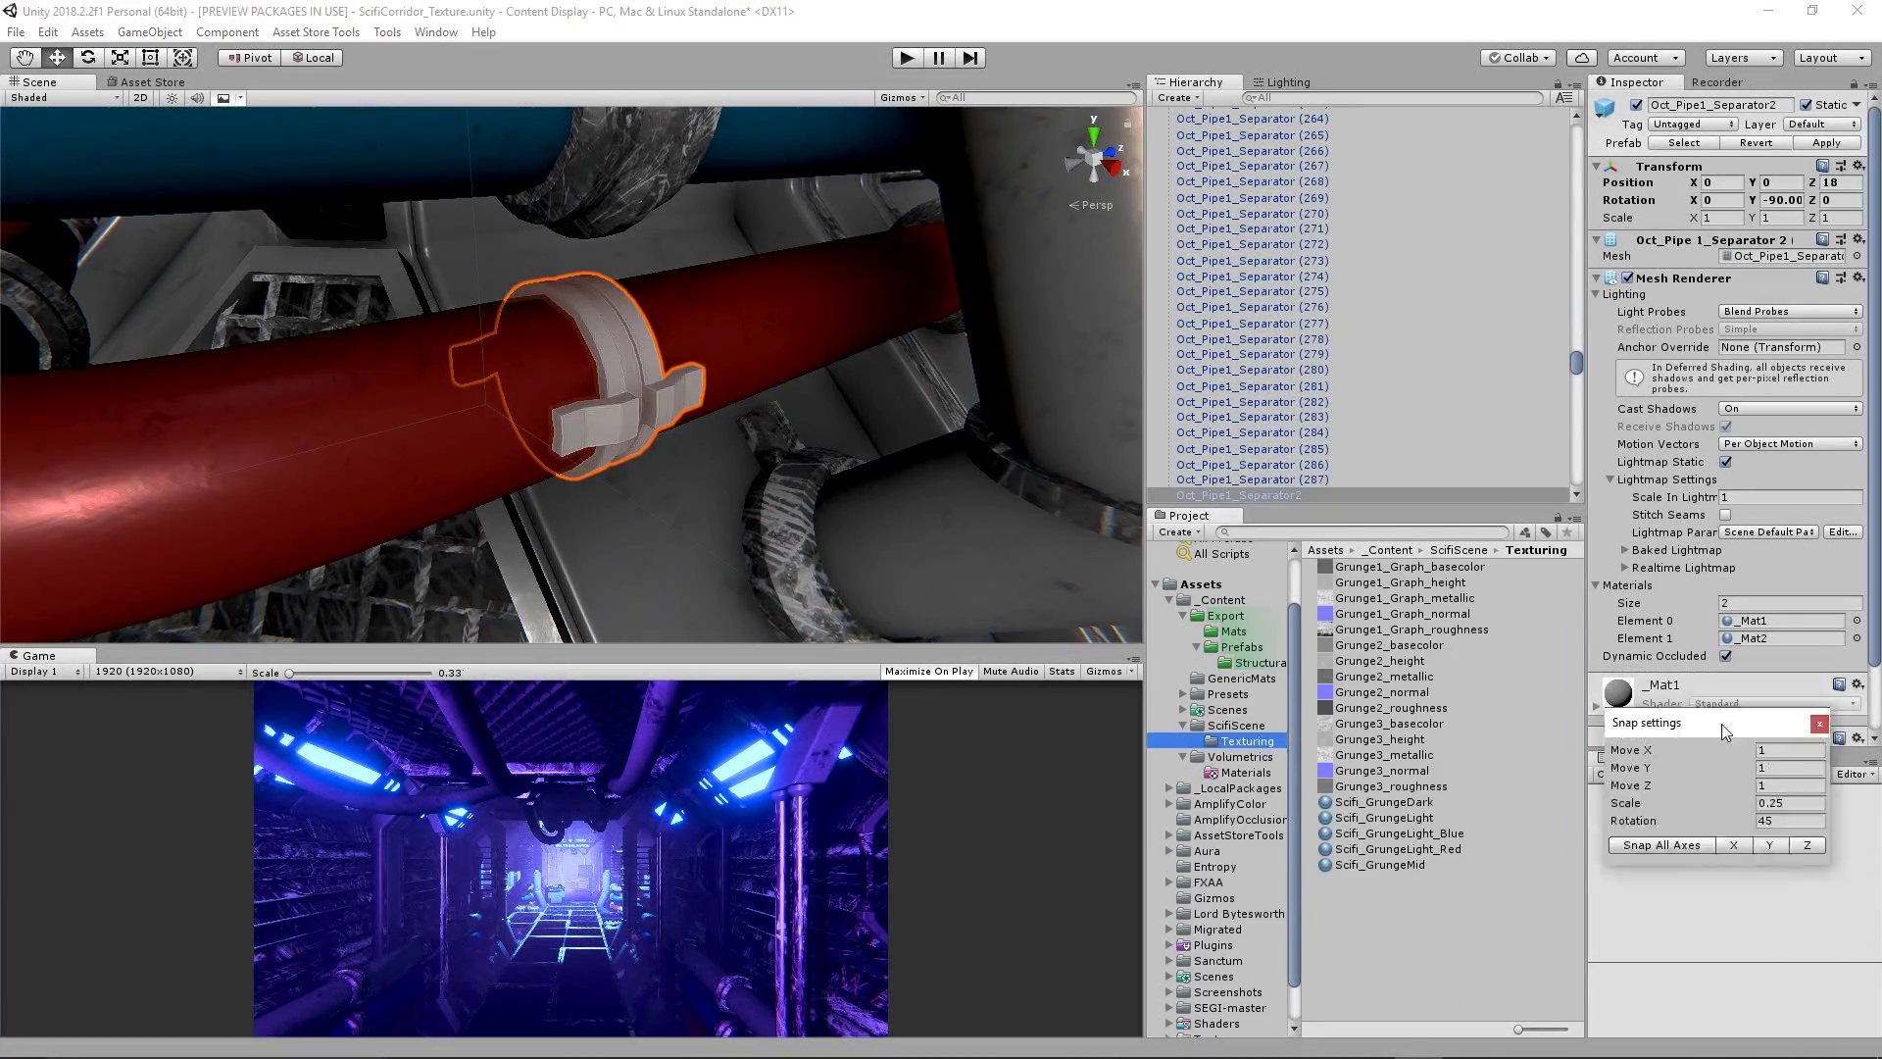
Step: Apply Scifi_GrungeMid to the red-pipe collar's first material slot and Scifi_EmisRed to its second slot
drag(1728, 650, 1765, 638)
alt+drag(833, 461, 782, 452)
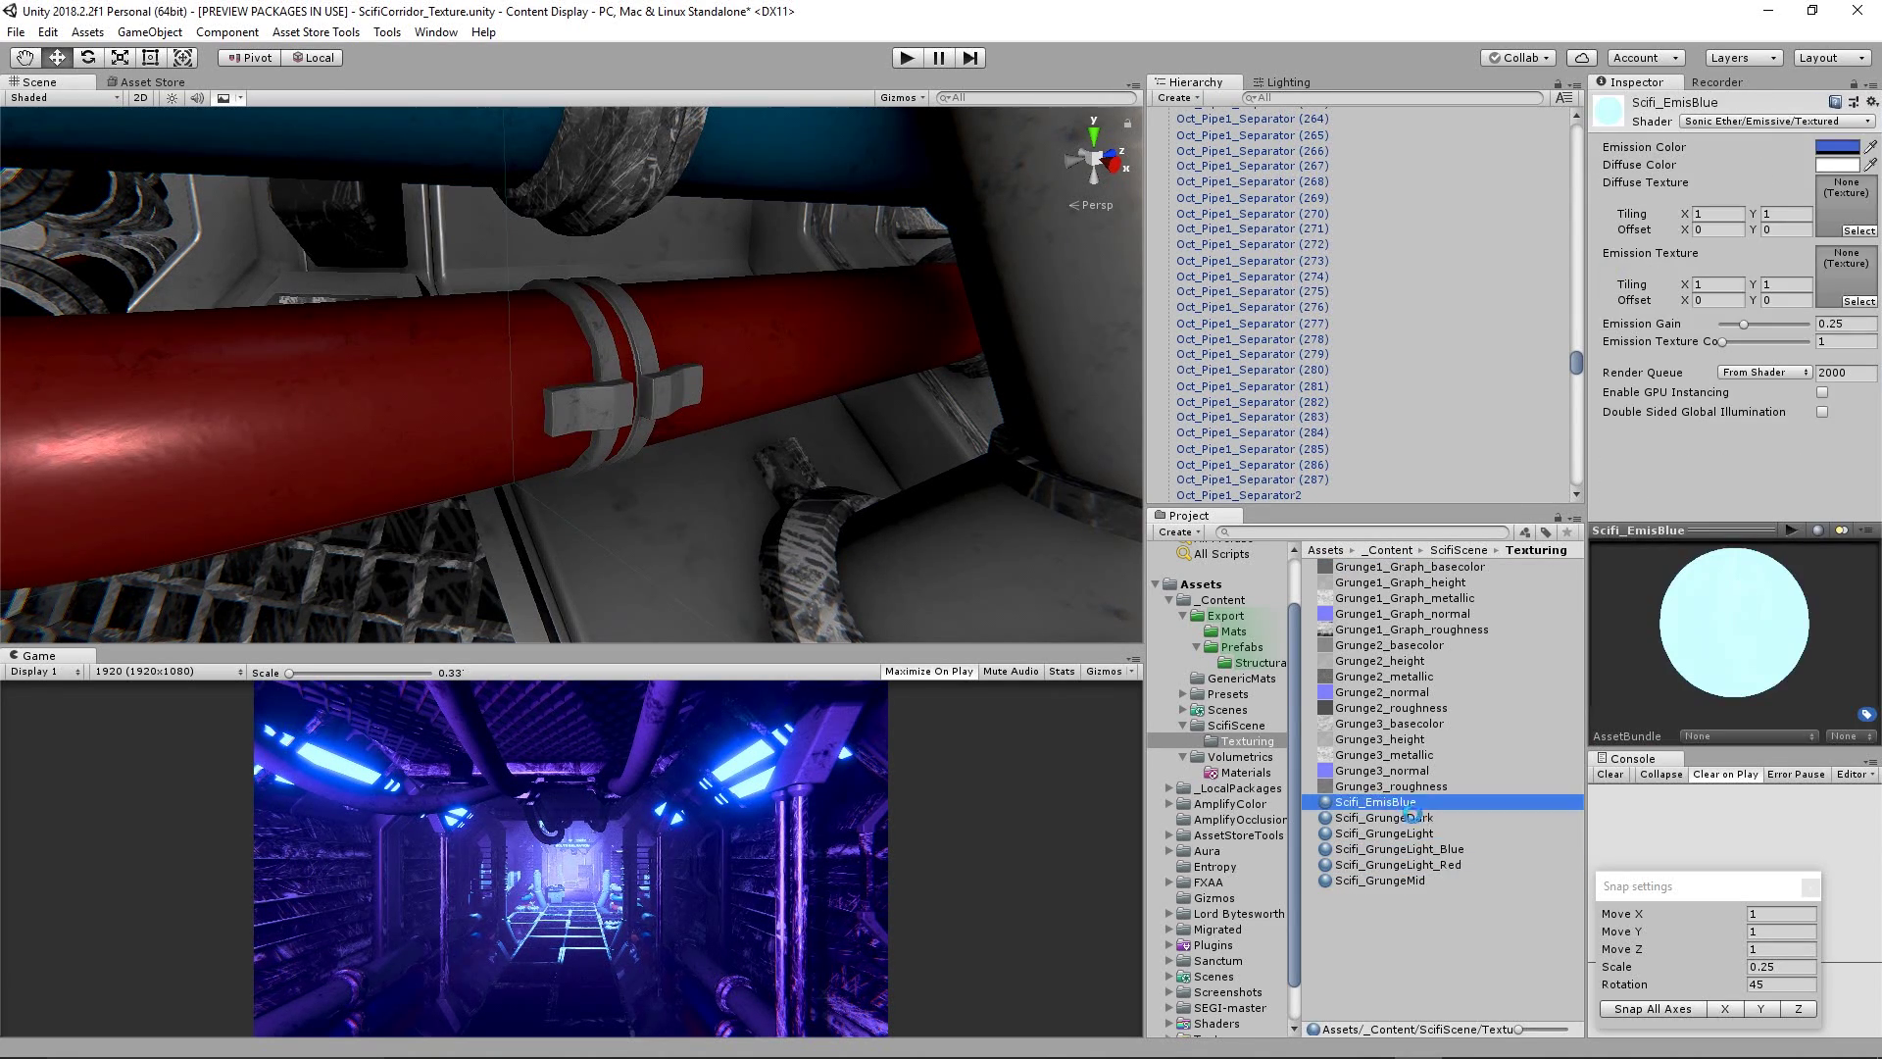
click(673, 409)
key(f)
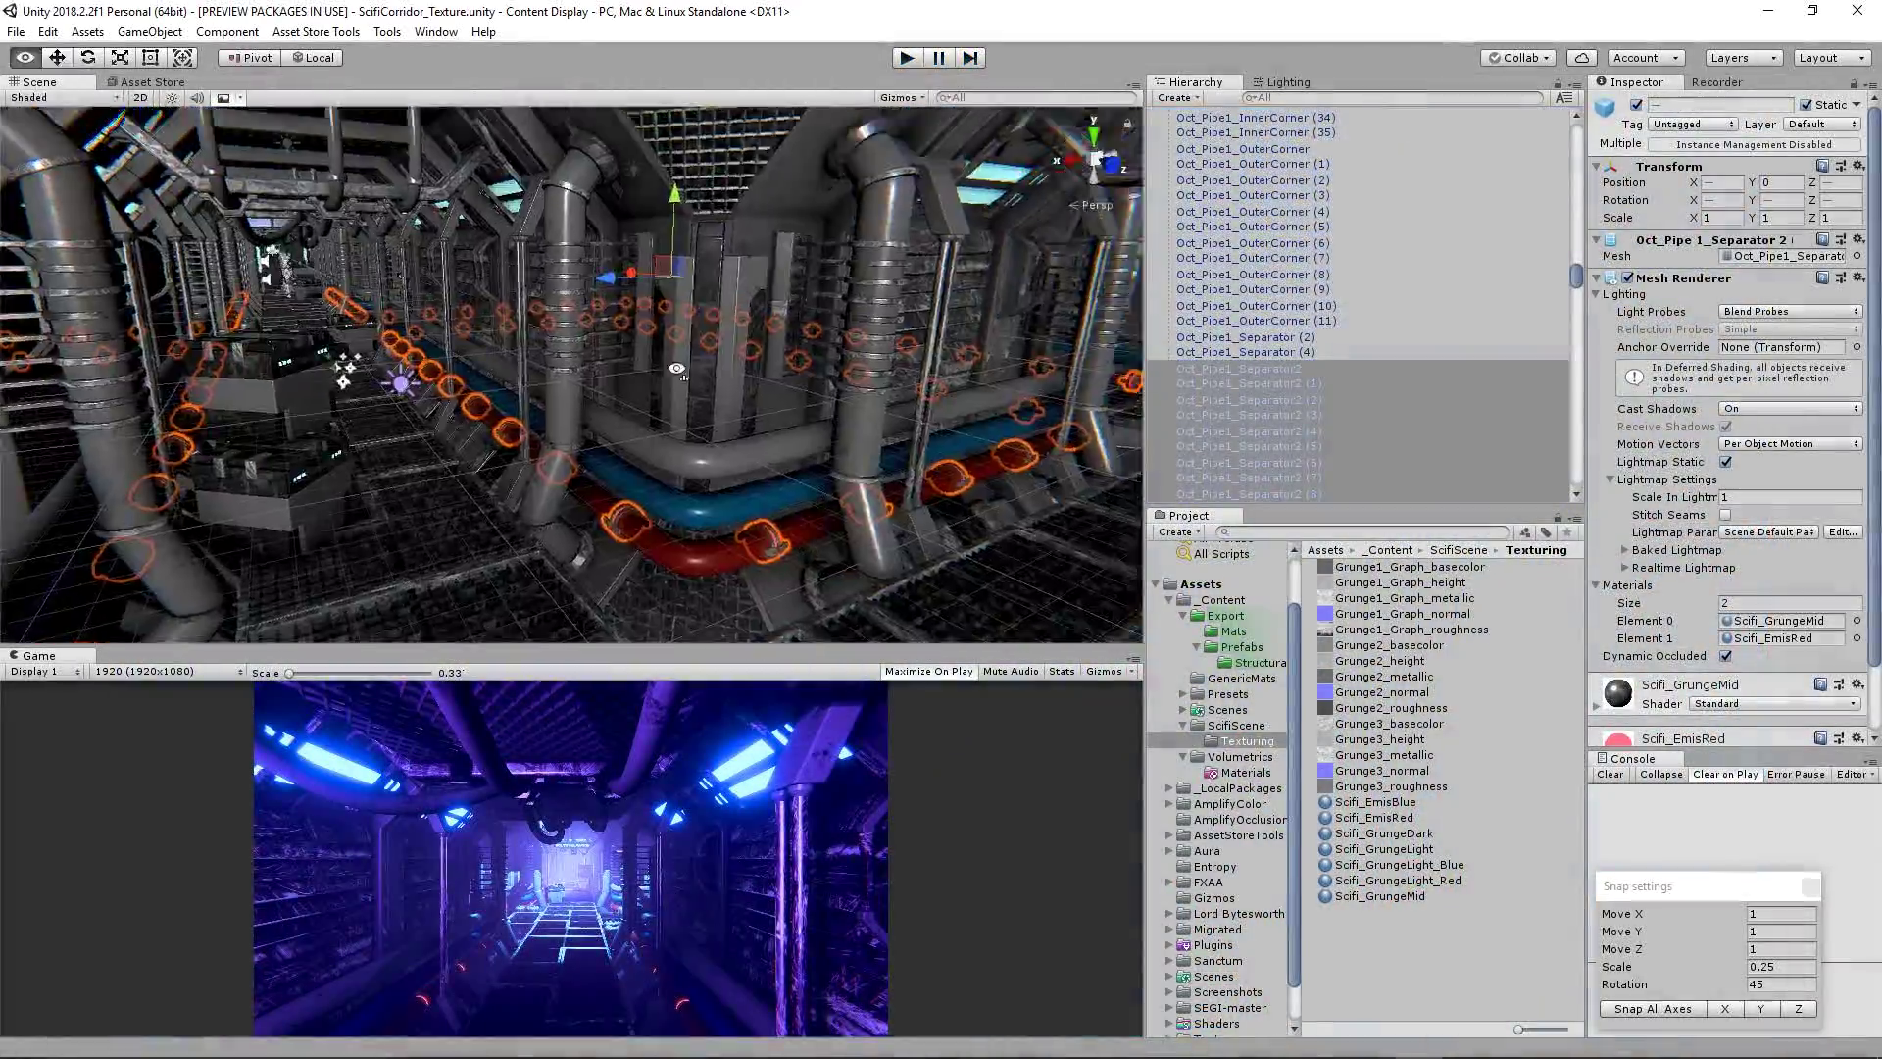
Step: Assign Scifi_EmisBlue to the second material slot of the Oct_Pipe1_Separator2_Blue collars and preview the corridor in play mode
right_drag(681, 349, 821, 140)
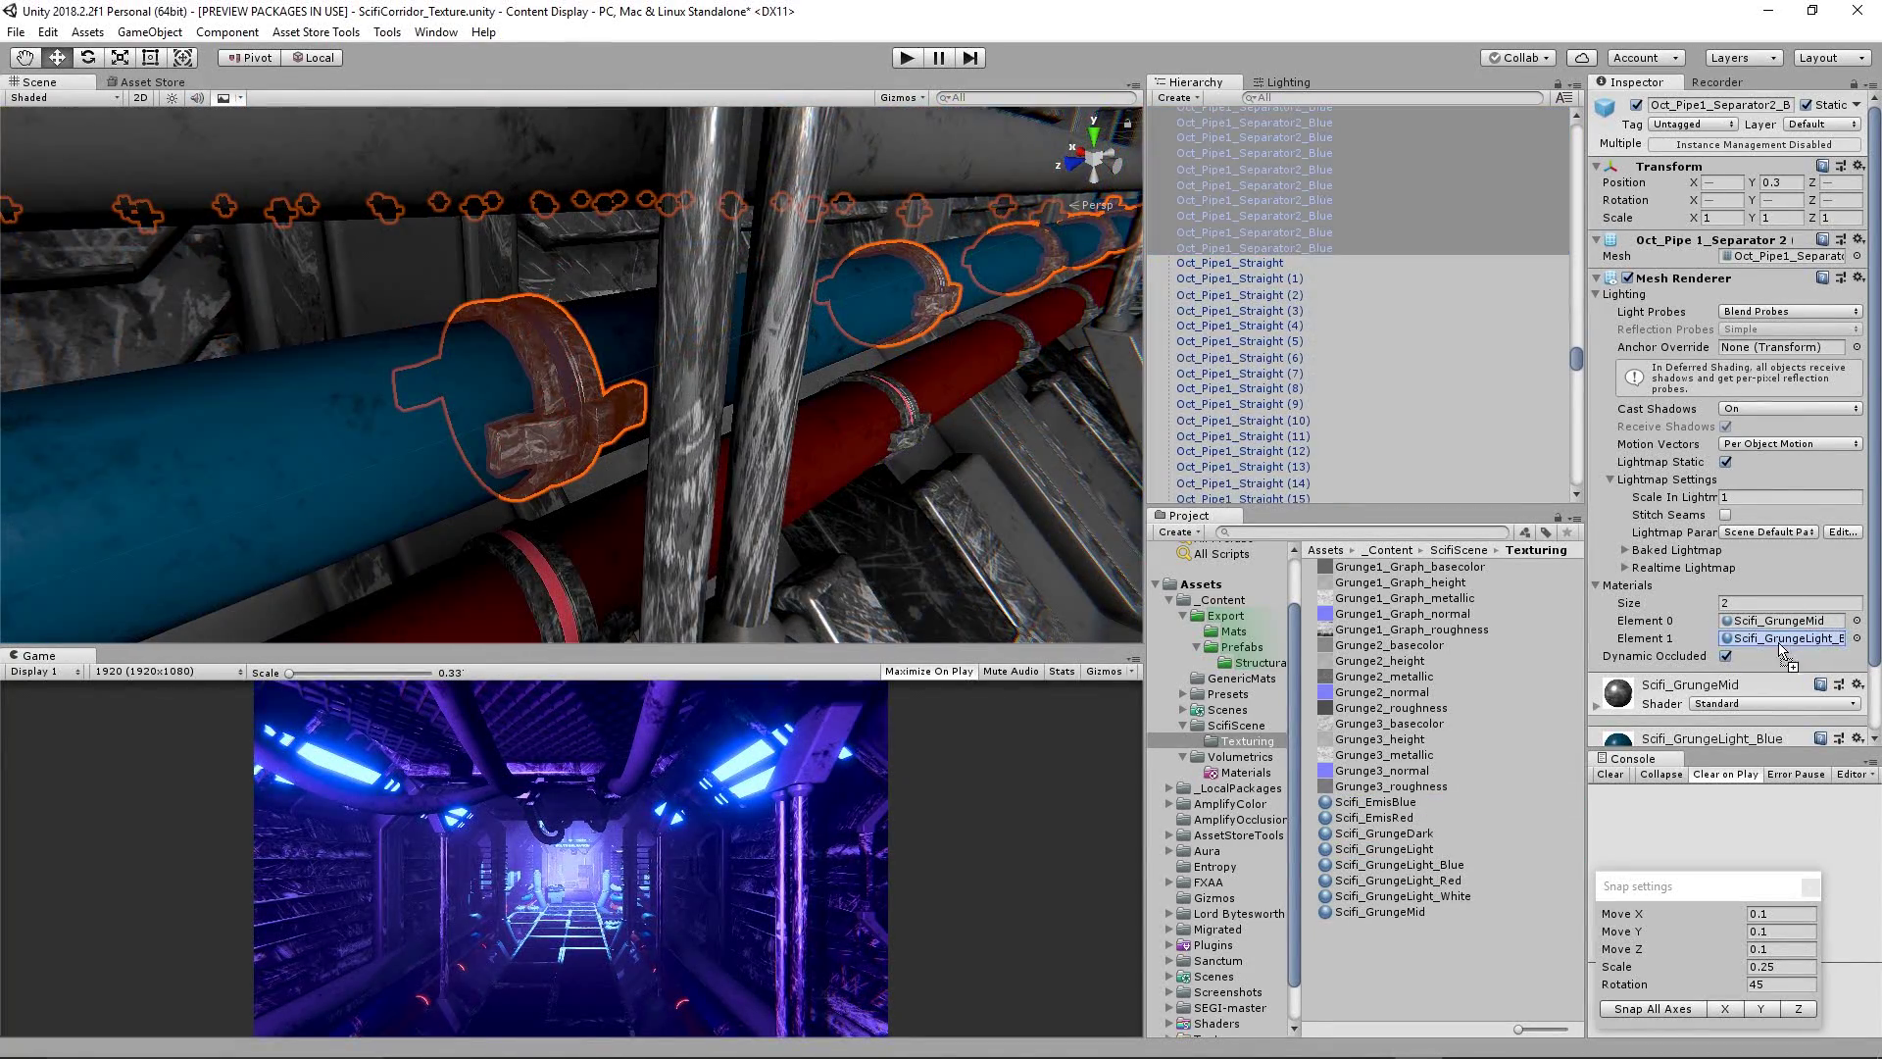
drag(1781, 651, 1779, 639)
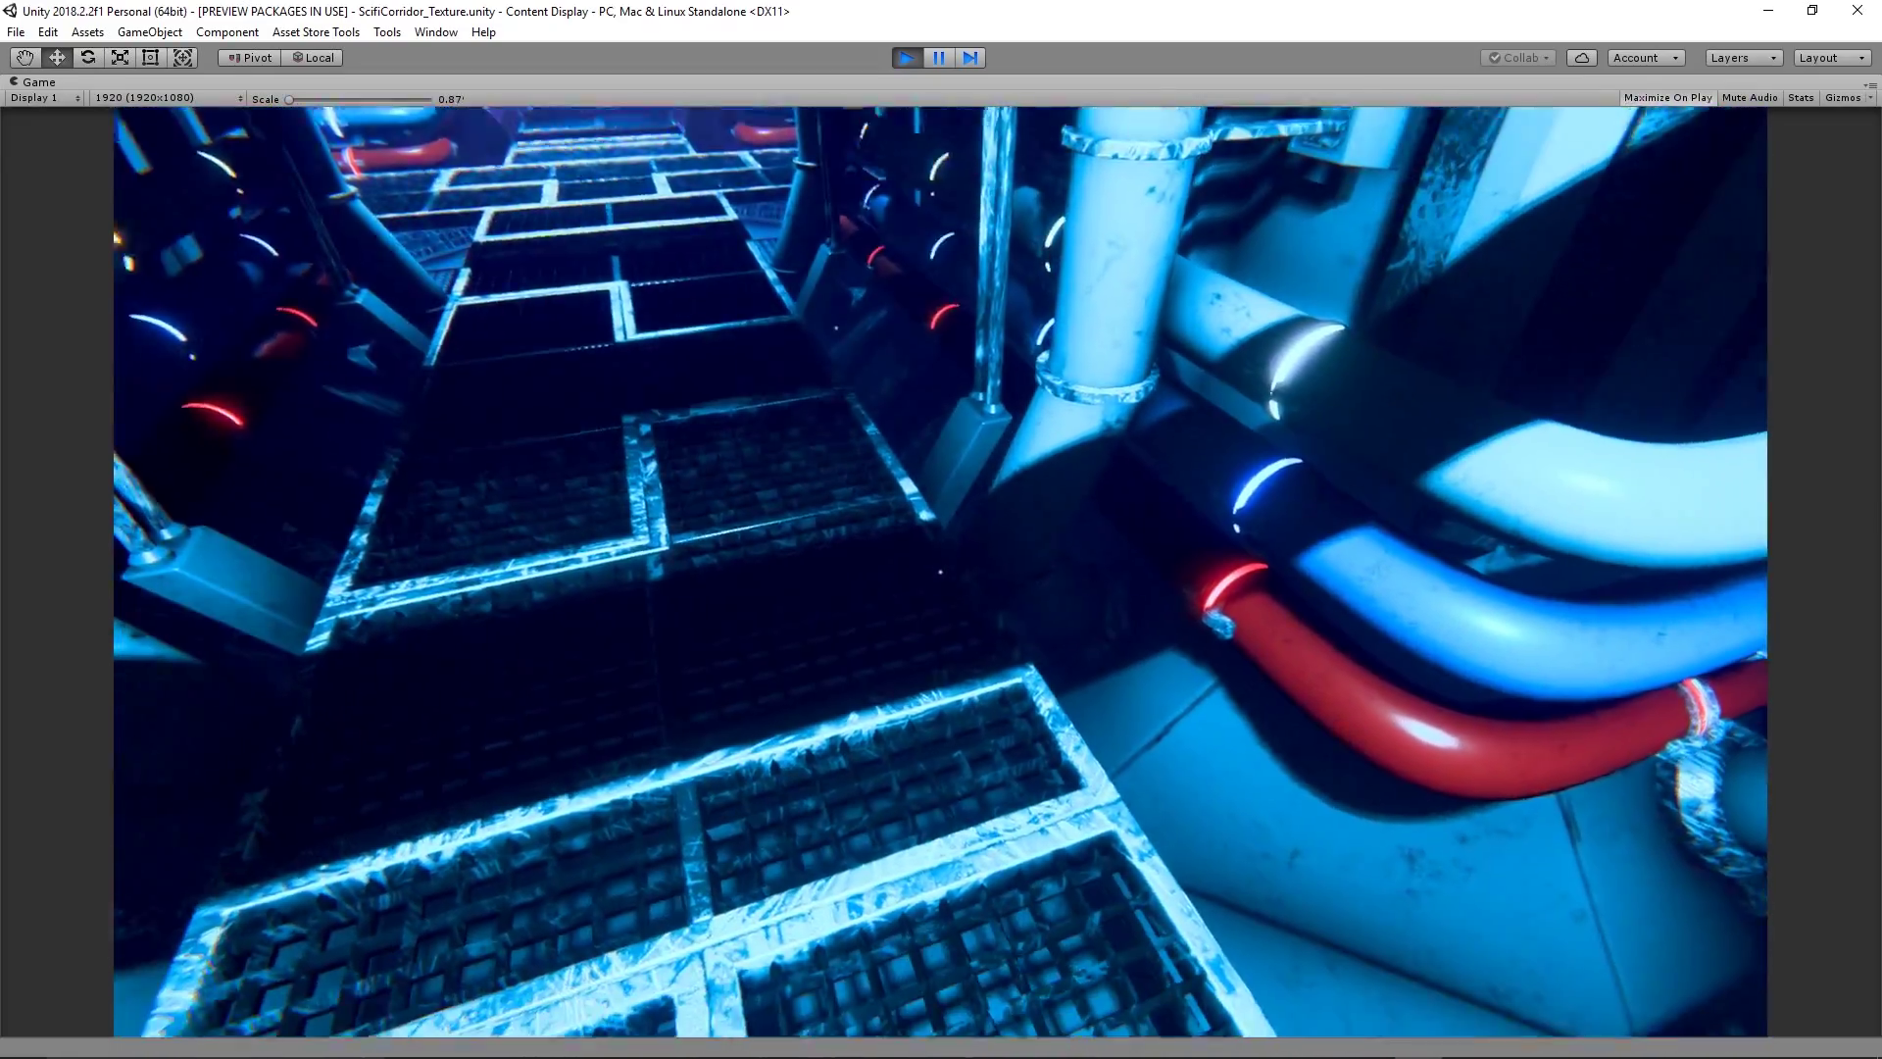
click(838, 713)
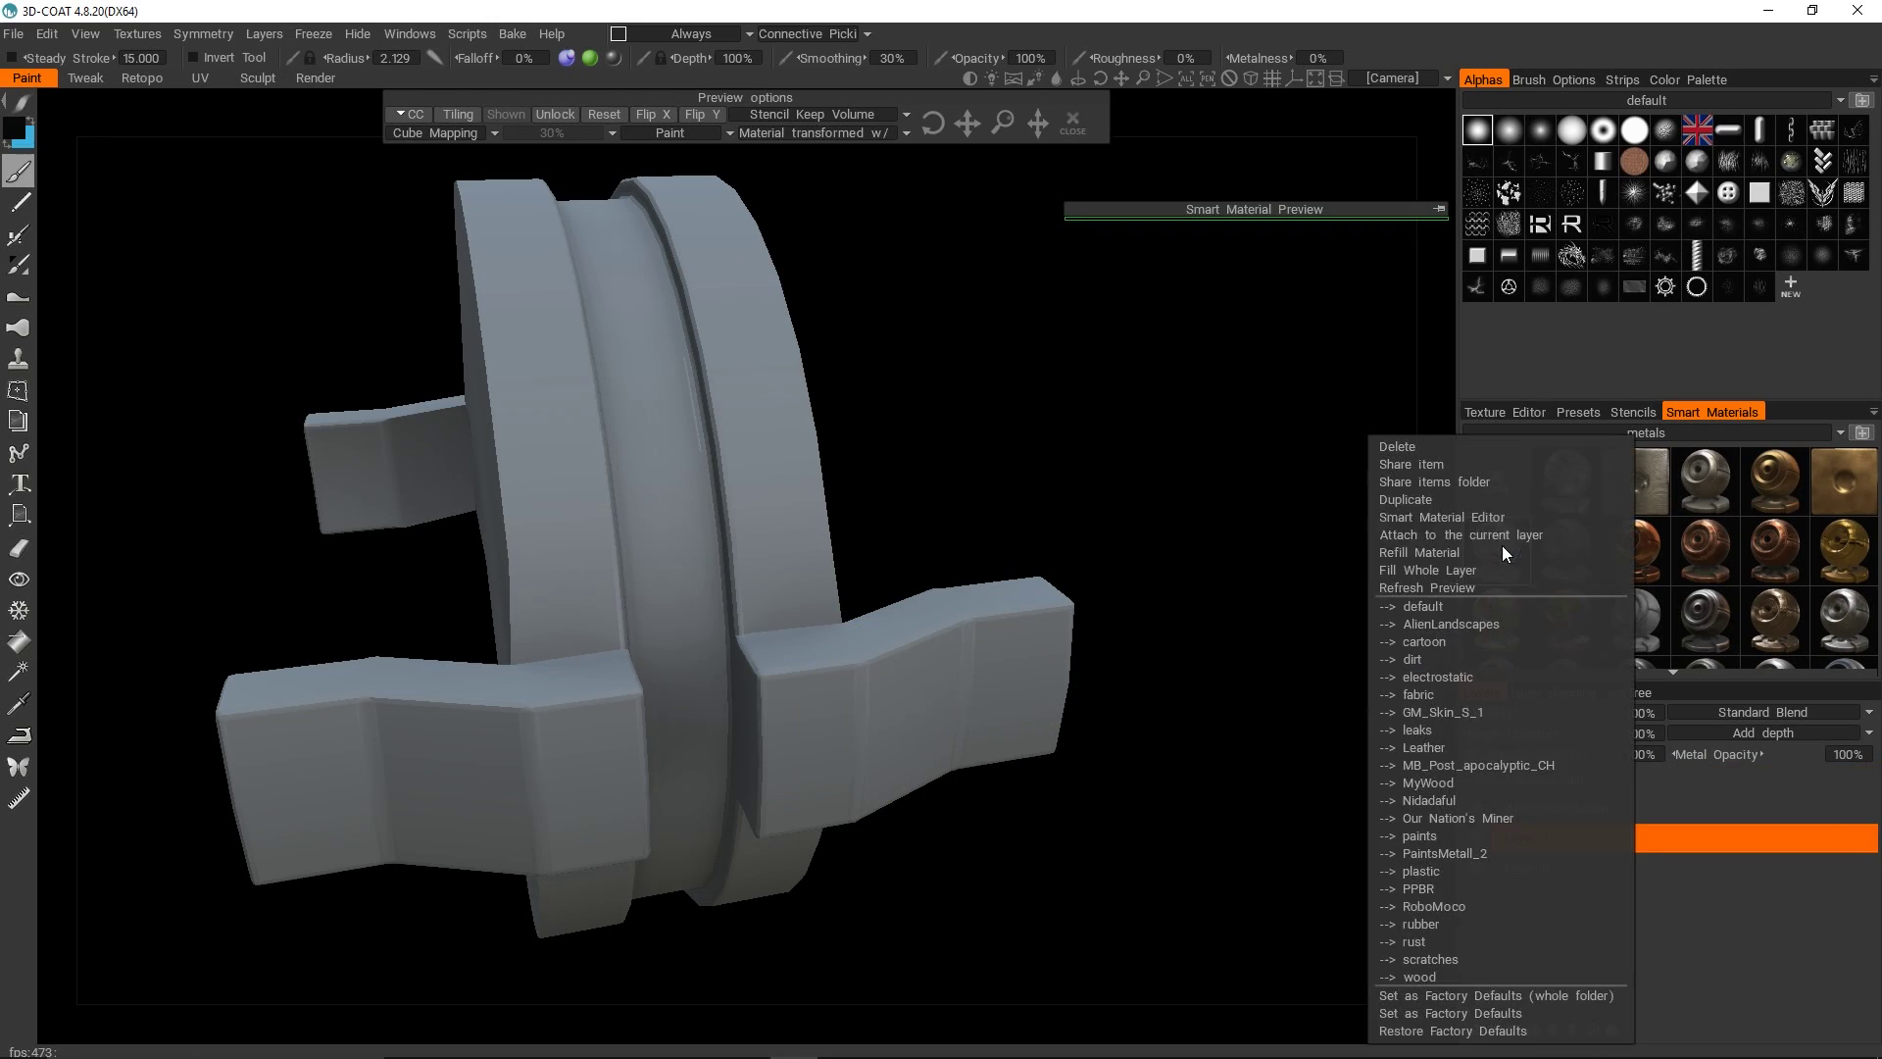
Step: Fill the collar's whole layer with a metal smart material in 3D-COAT and build the Unity material Oct_Pipe1_Separator_2 from its texture maps
click(1486, 566)
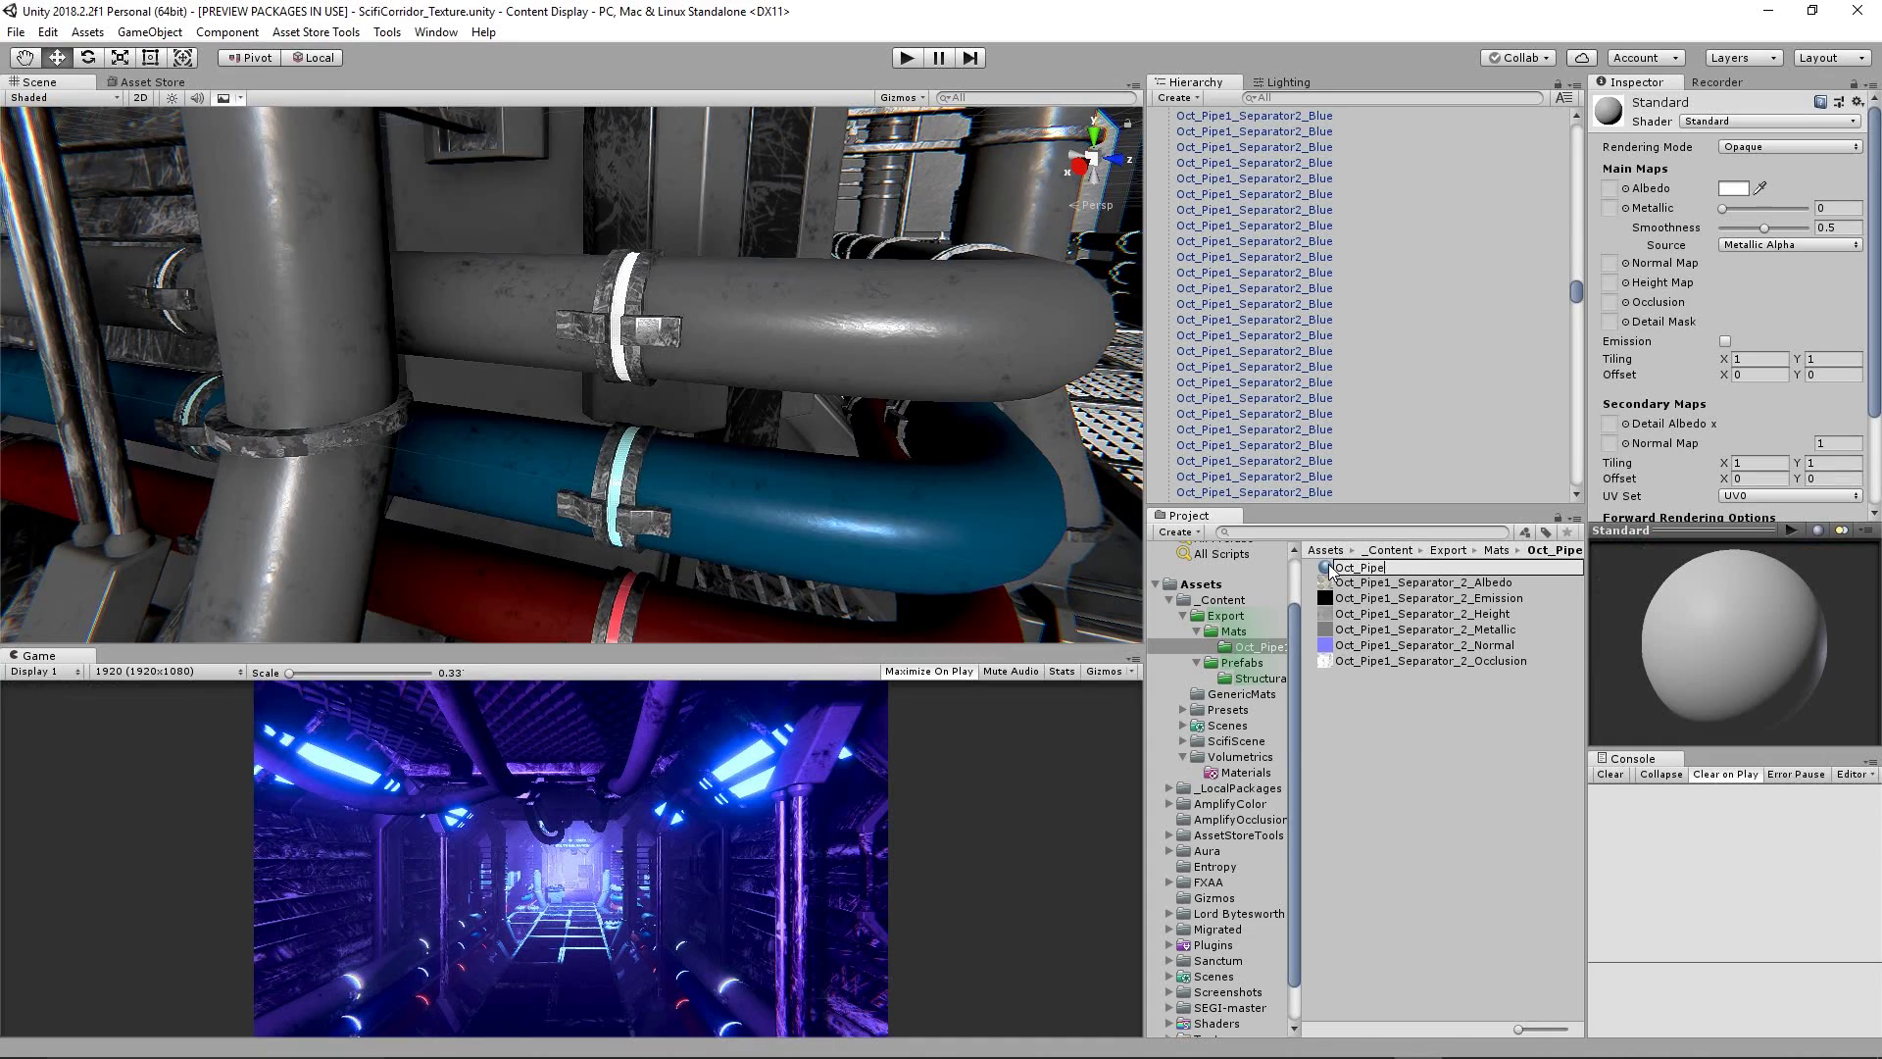
click(1328, 566)
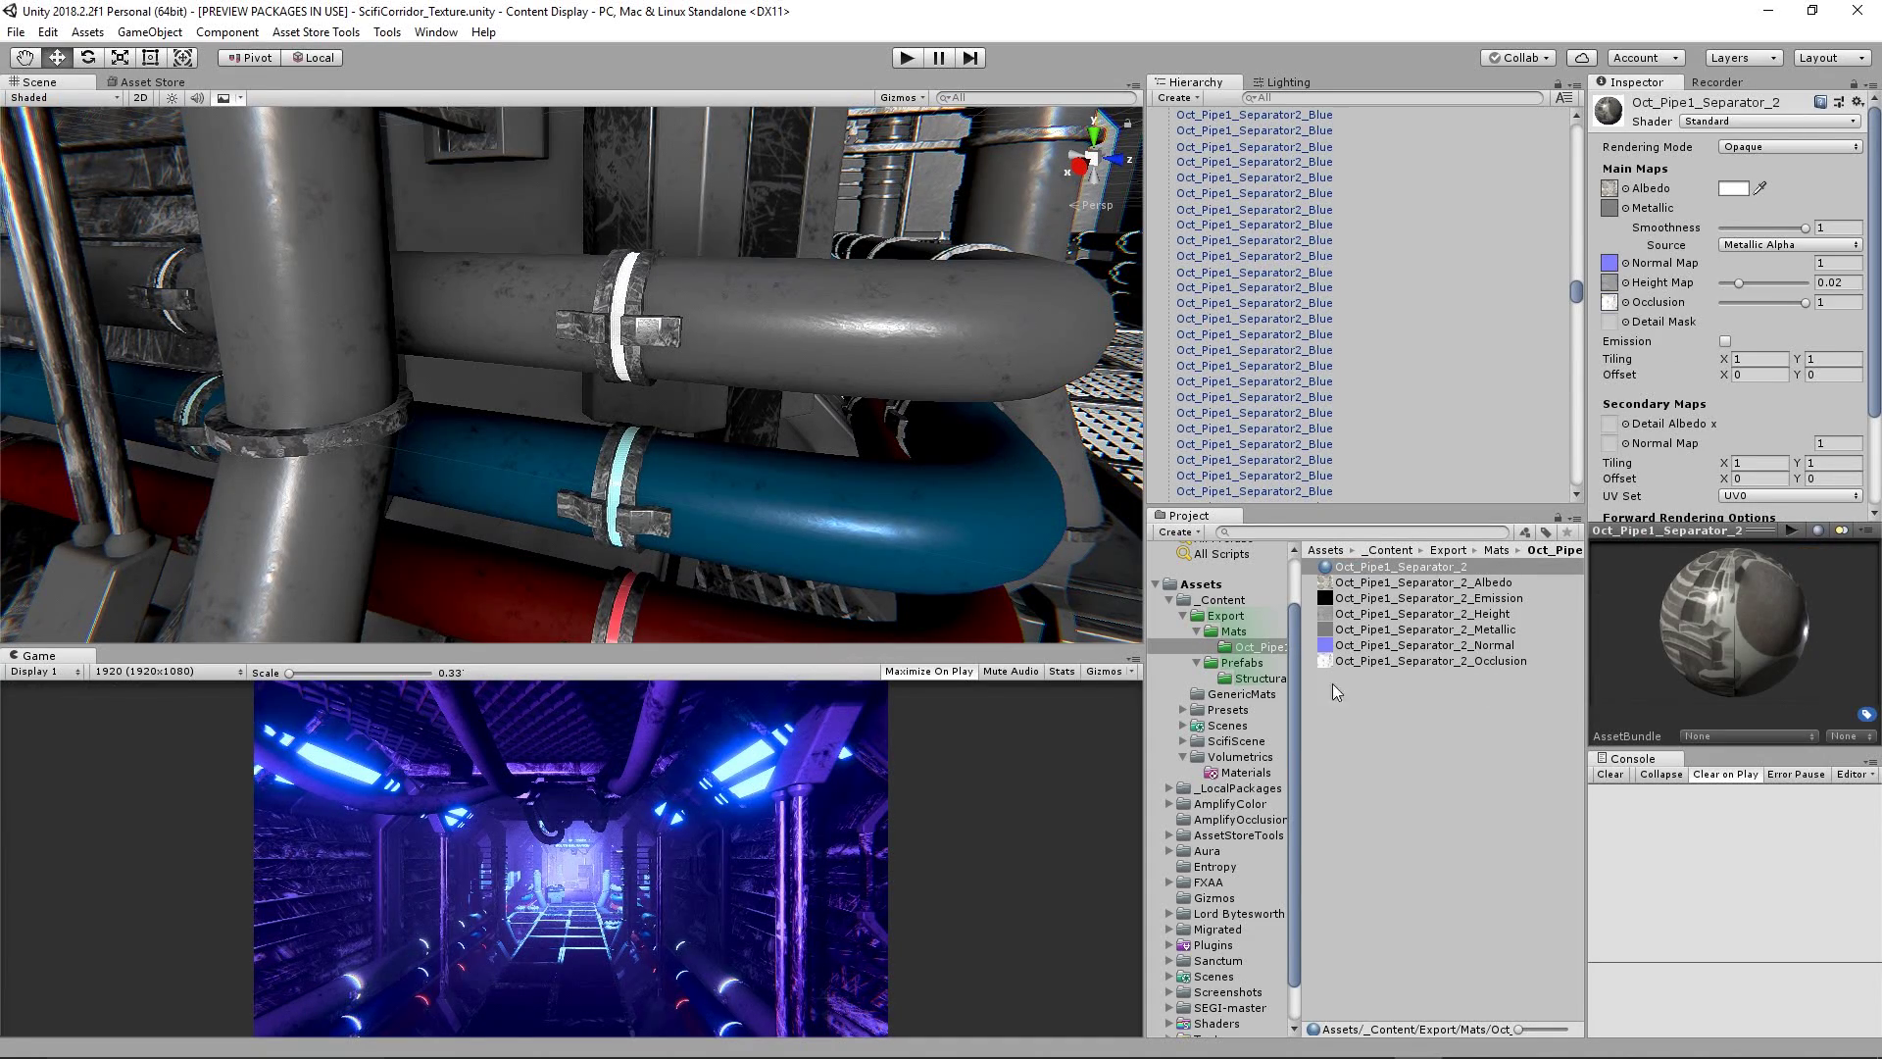
click(1338, 355)
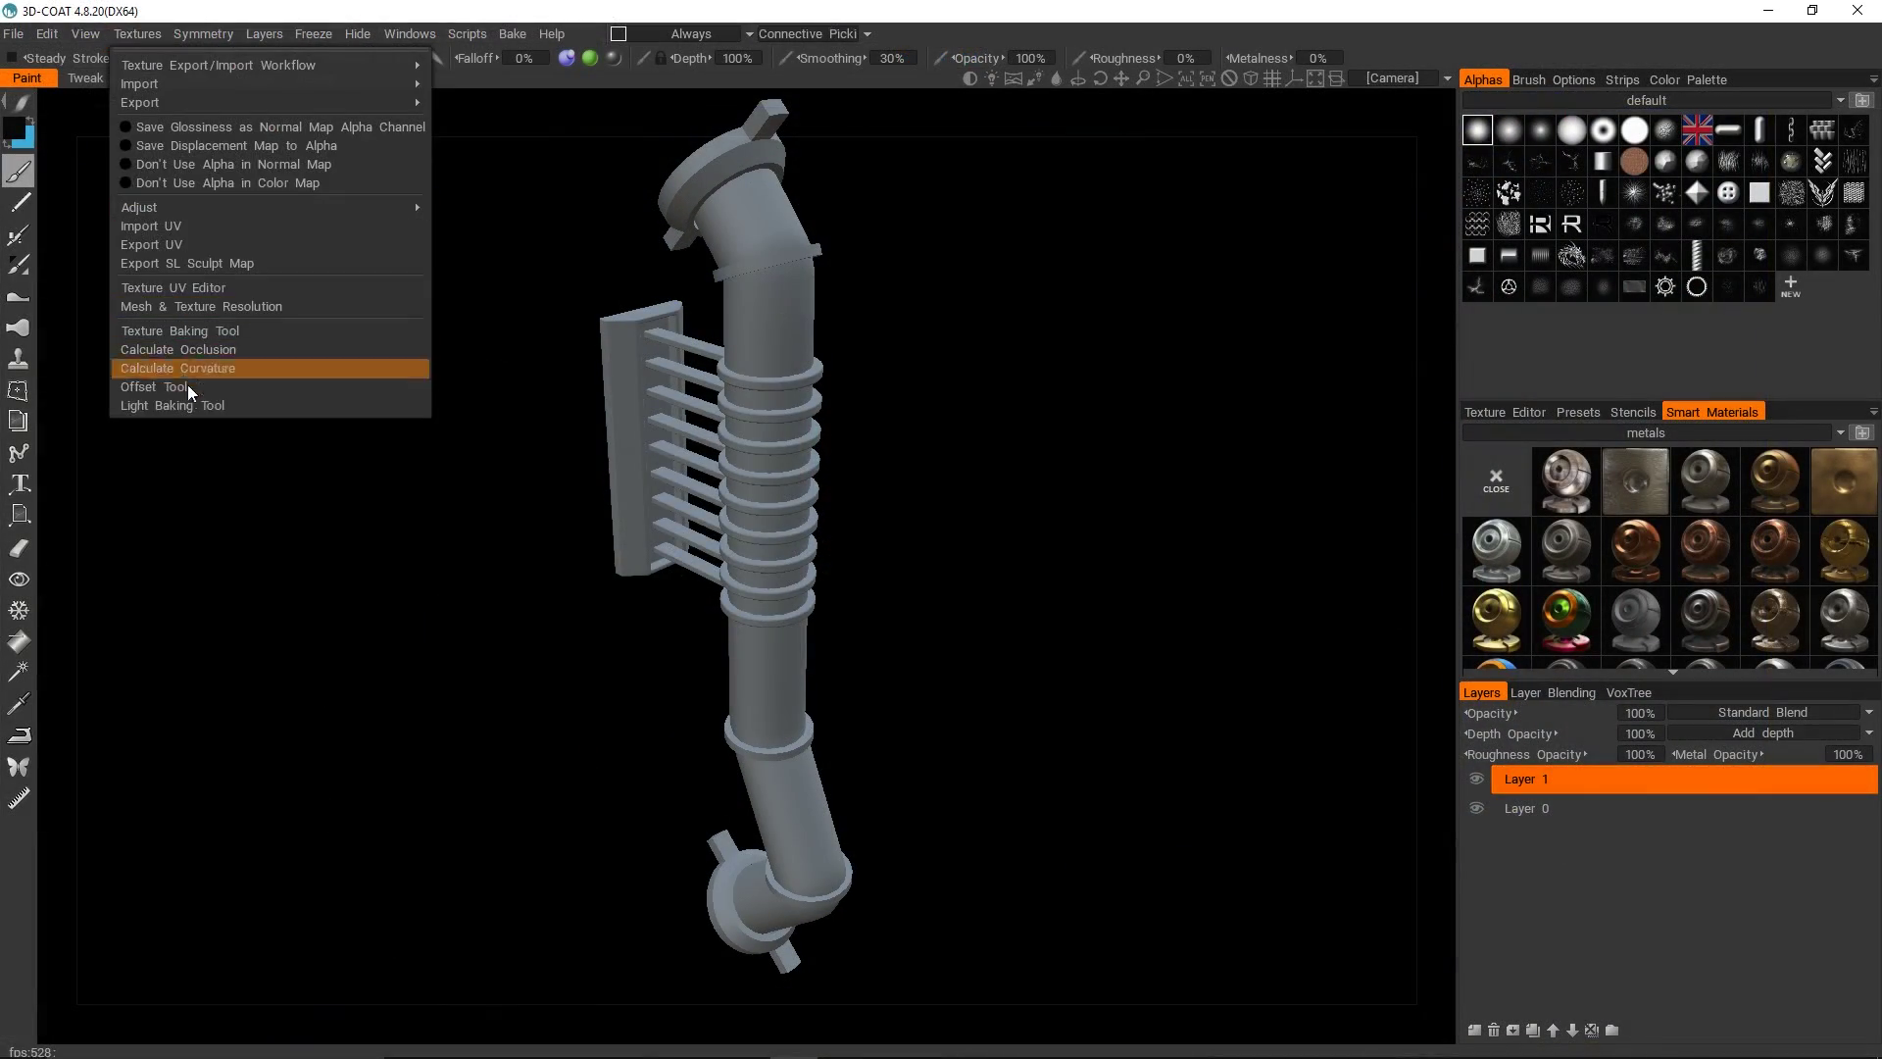
Step: In 3D-COAT, calculate occlusion and curvature for the side piping and fill its rings and bracket with light metal smart materials
click(191, 360)
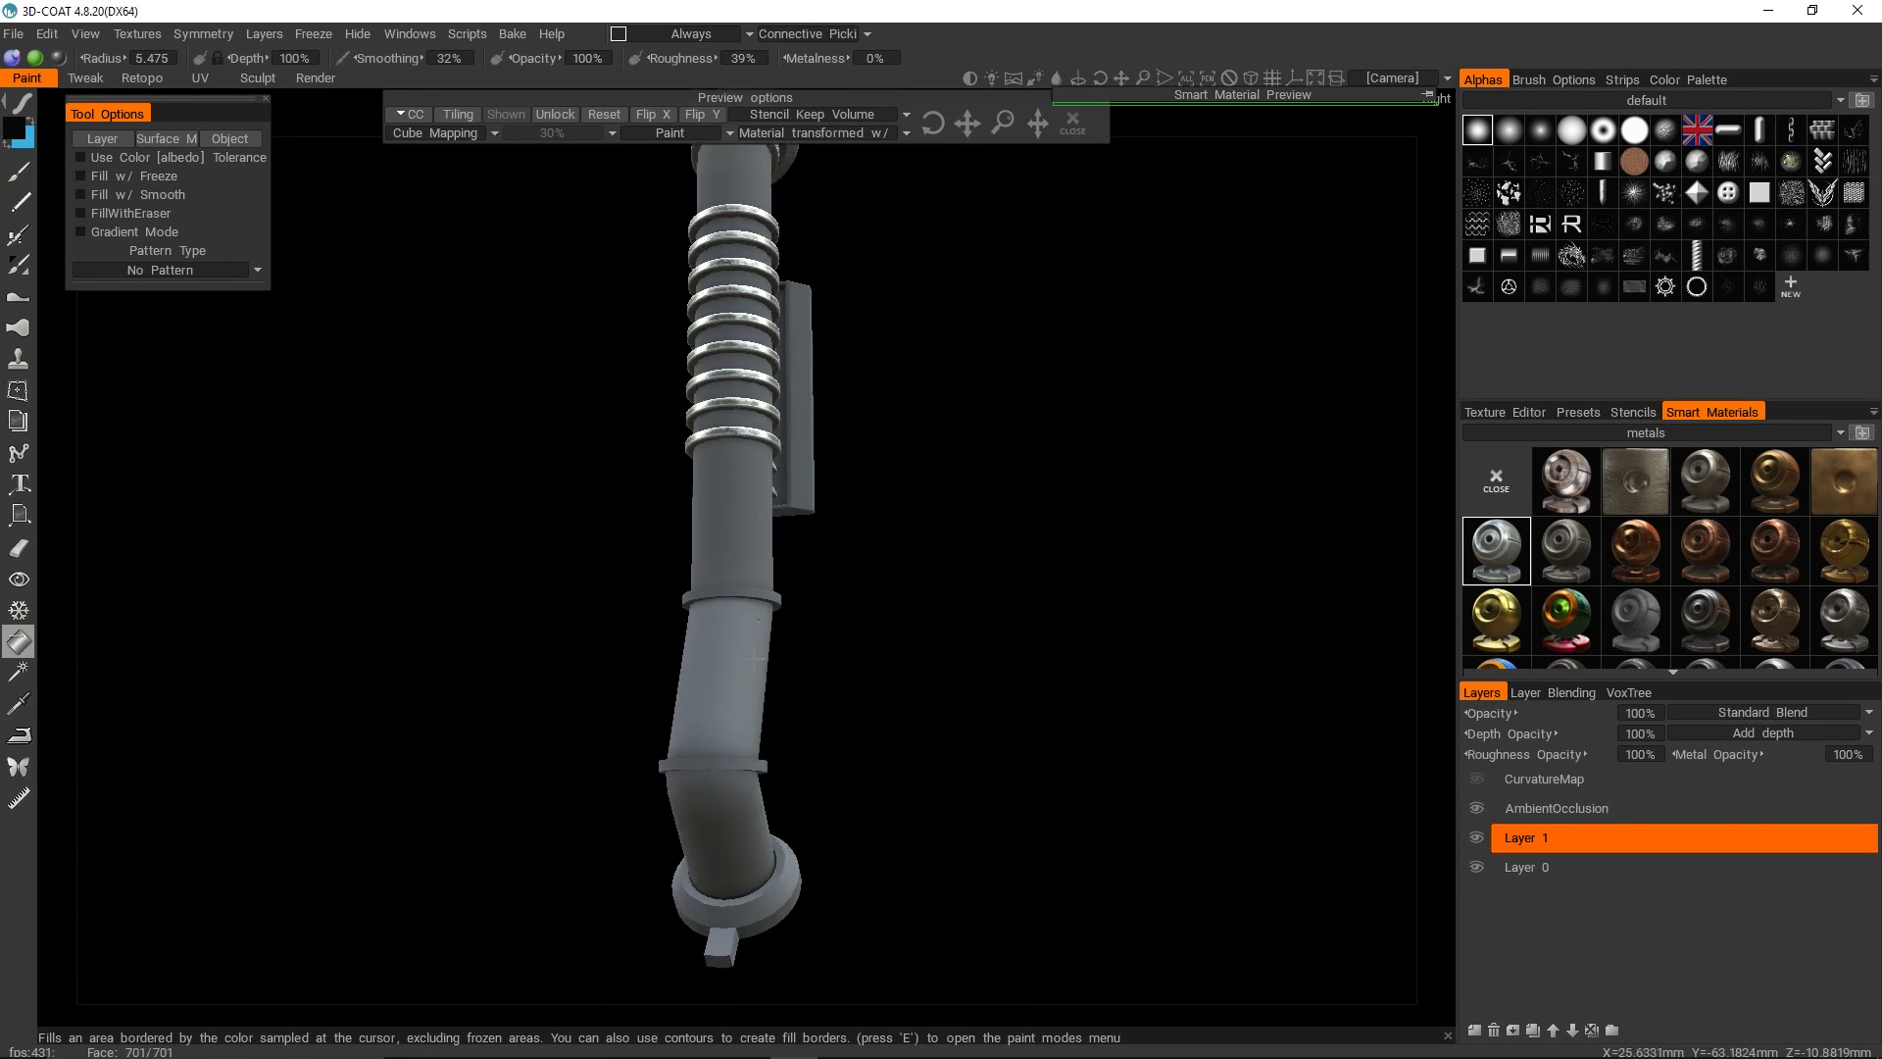
drag(752, 447, 1048, 718)
scroll(1079, 546, up, 5)
scroll(1078, 546, down, 5)
scroll(1078, 546, up, 3)
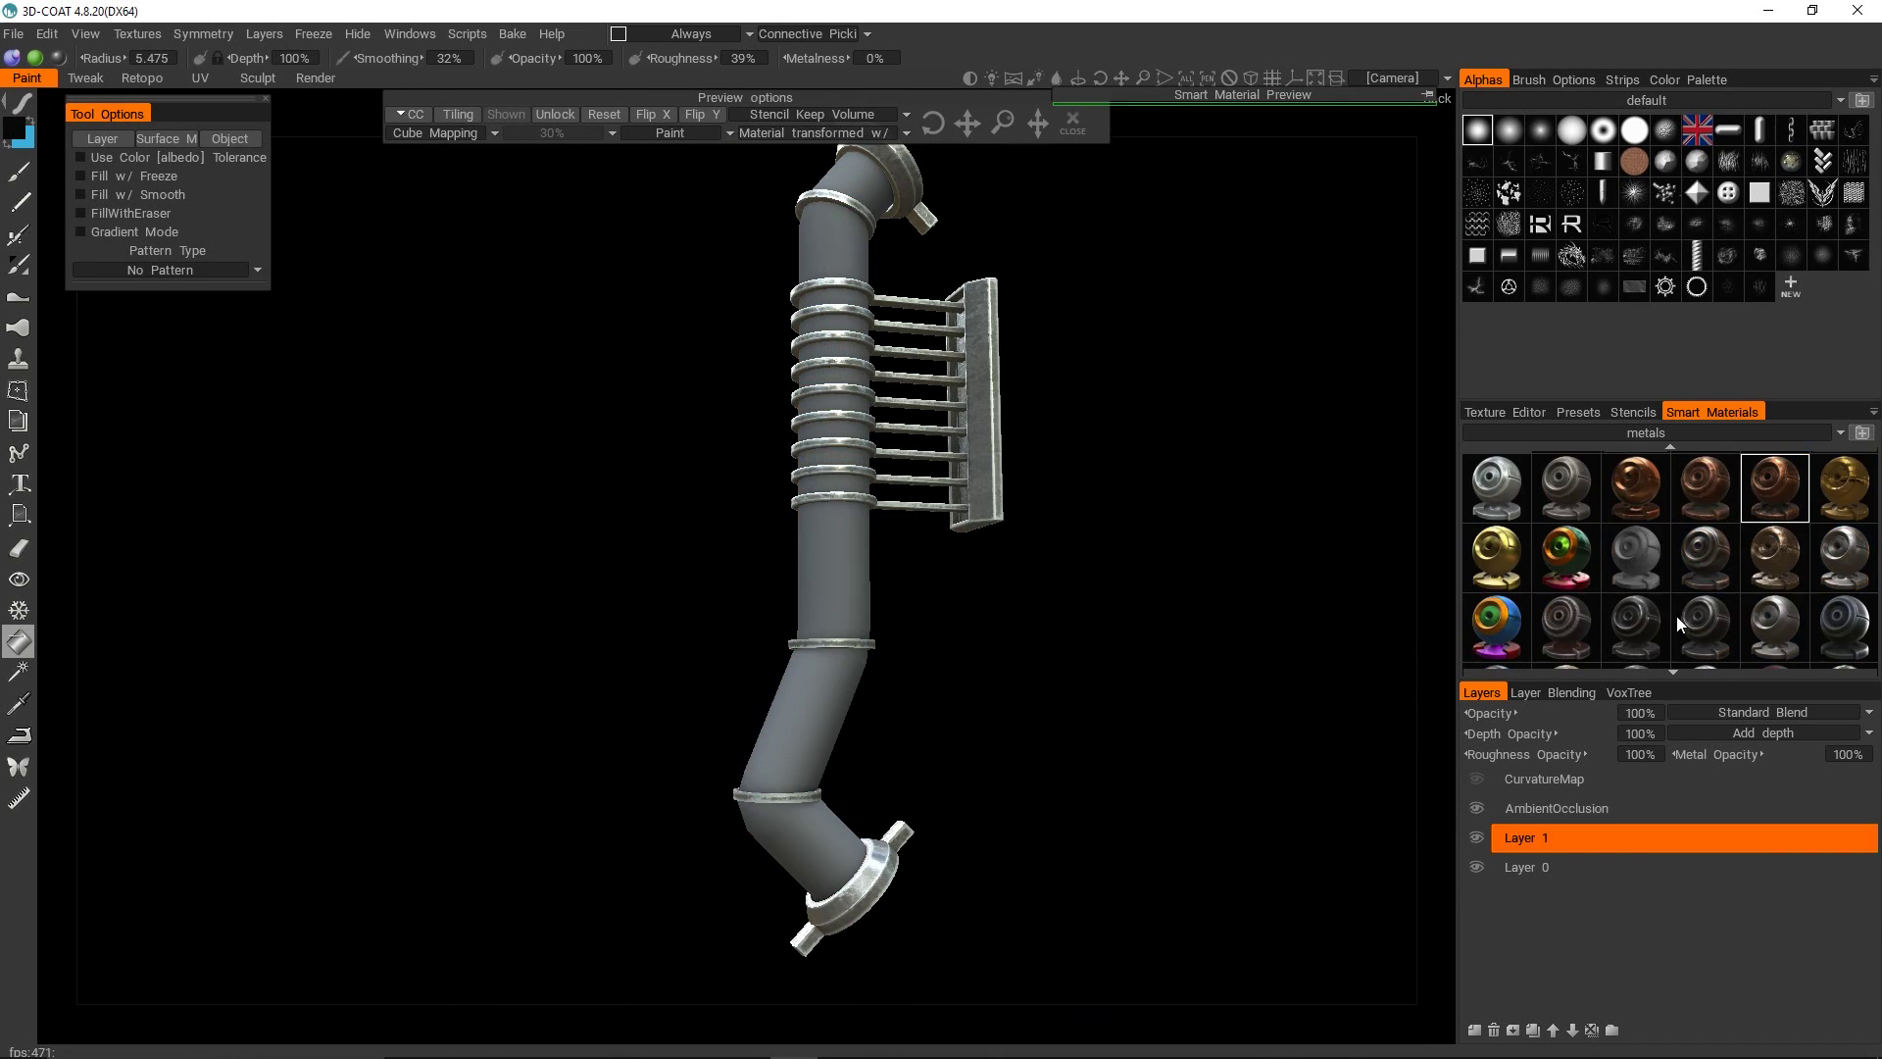
Step: Fill the side piping's main pipe sections with a dark metal smart material
click(1655, 614)
drag(985, 467, 605, 723)
scroll(605, 722, up, 3)
mouse_move(1764, 638)
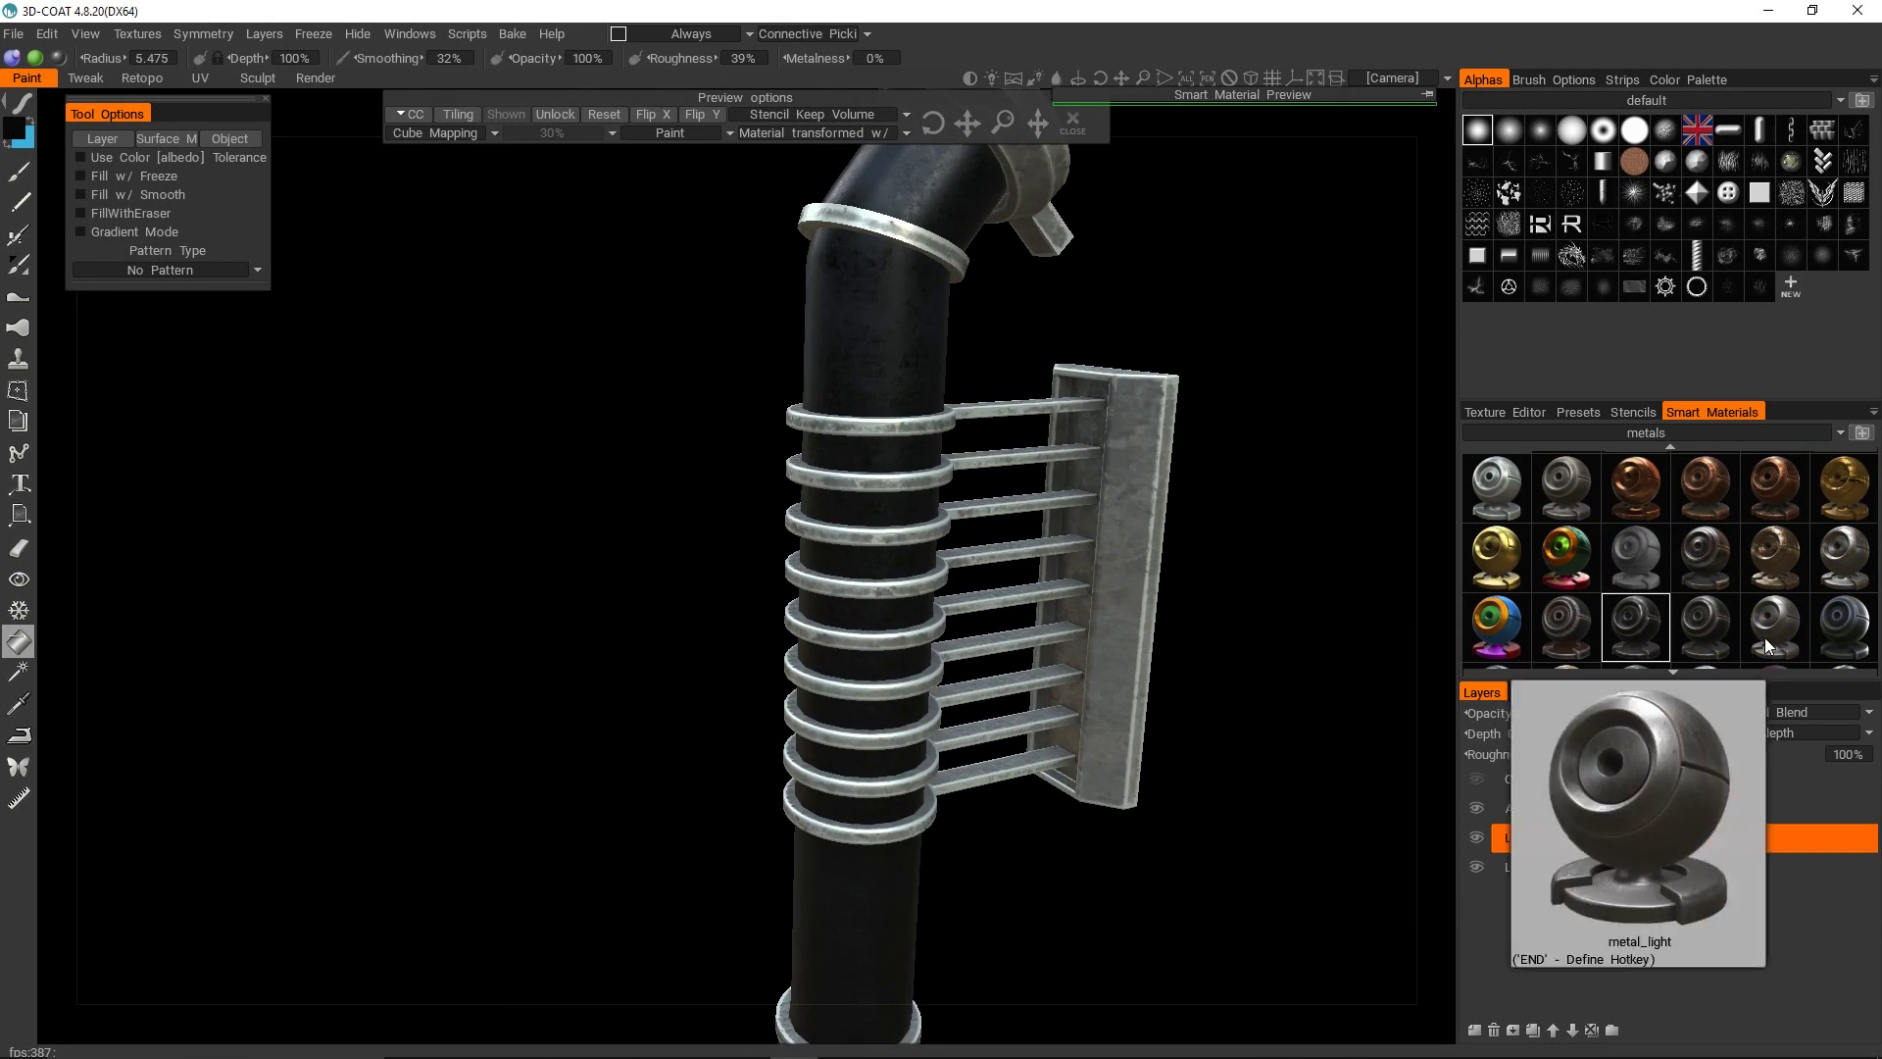
drag(1155, 675, 1223, 525)
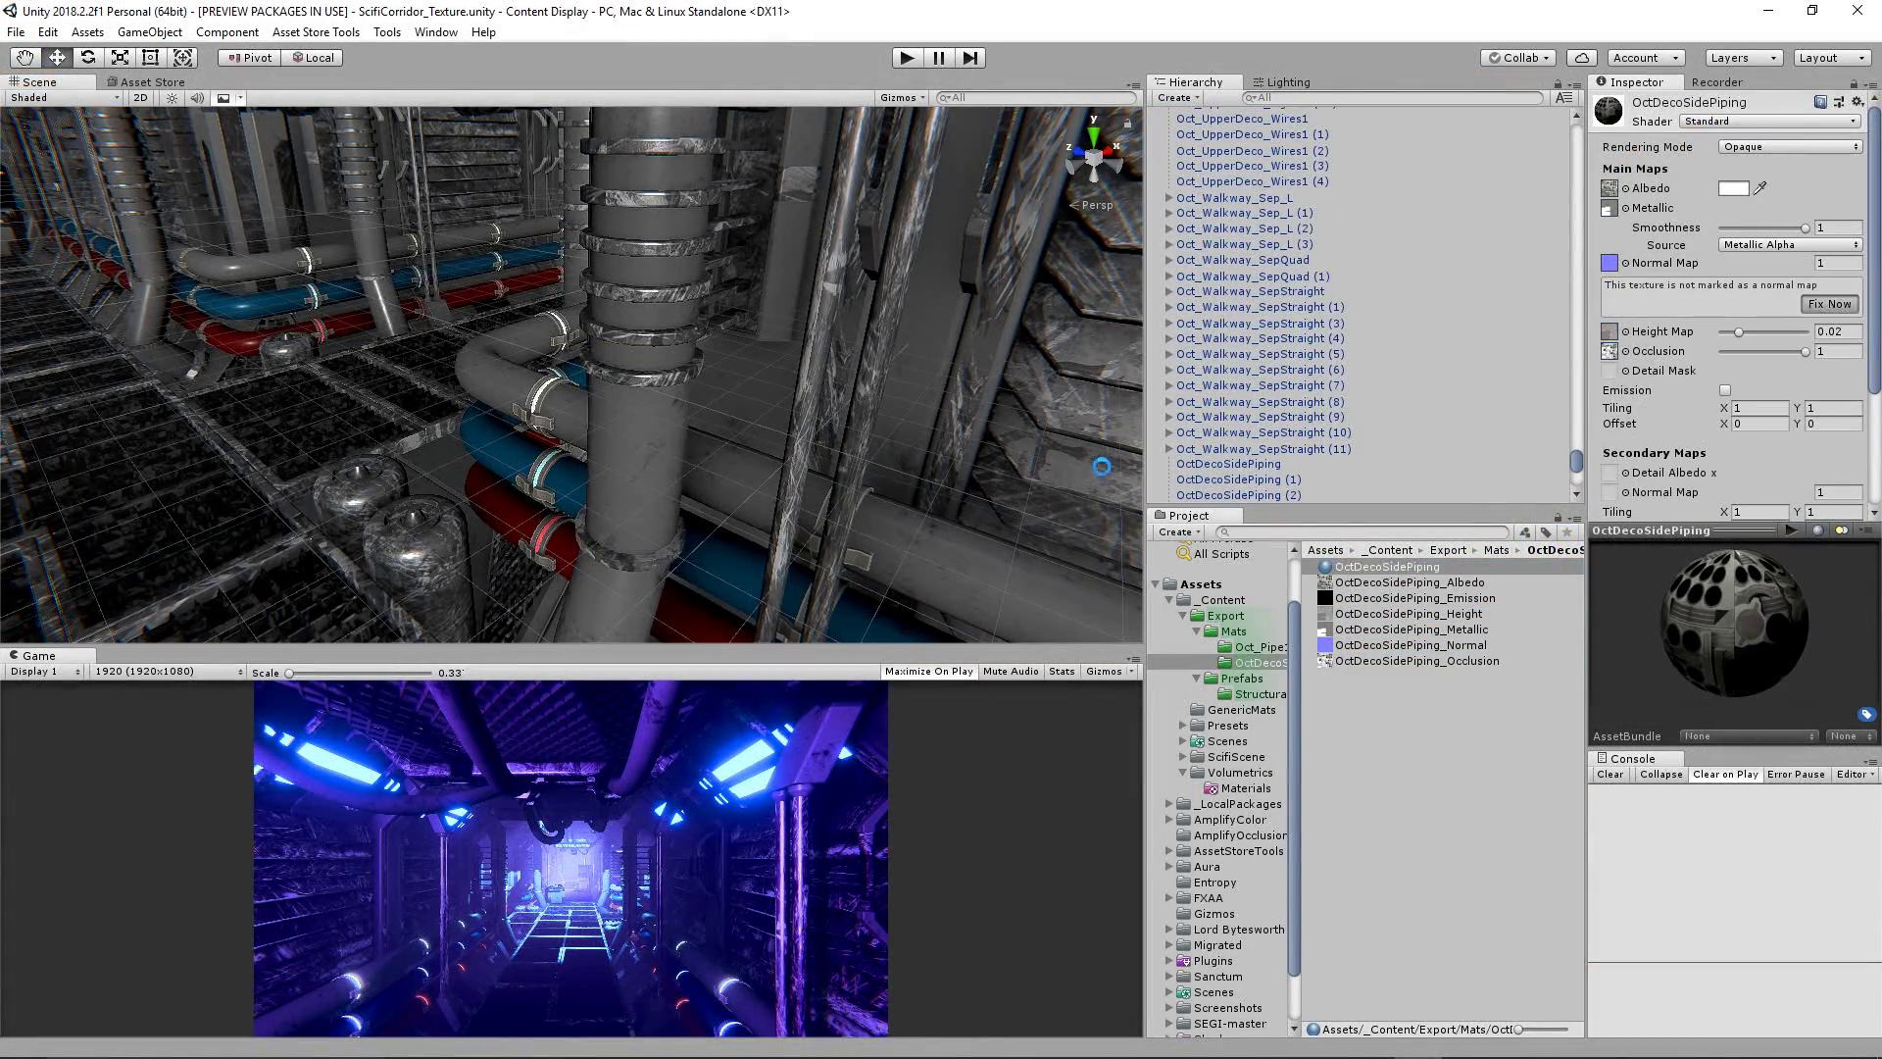
Step: In Unity, apply the OctDecoSidePiping material to both material slots of the side piping object
click(1397, 572)
drag(1581, 625, 655, 365)
scroll(655, 365, up, 5)
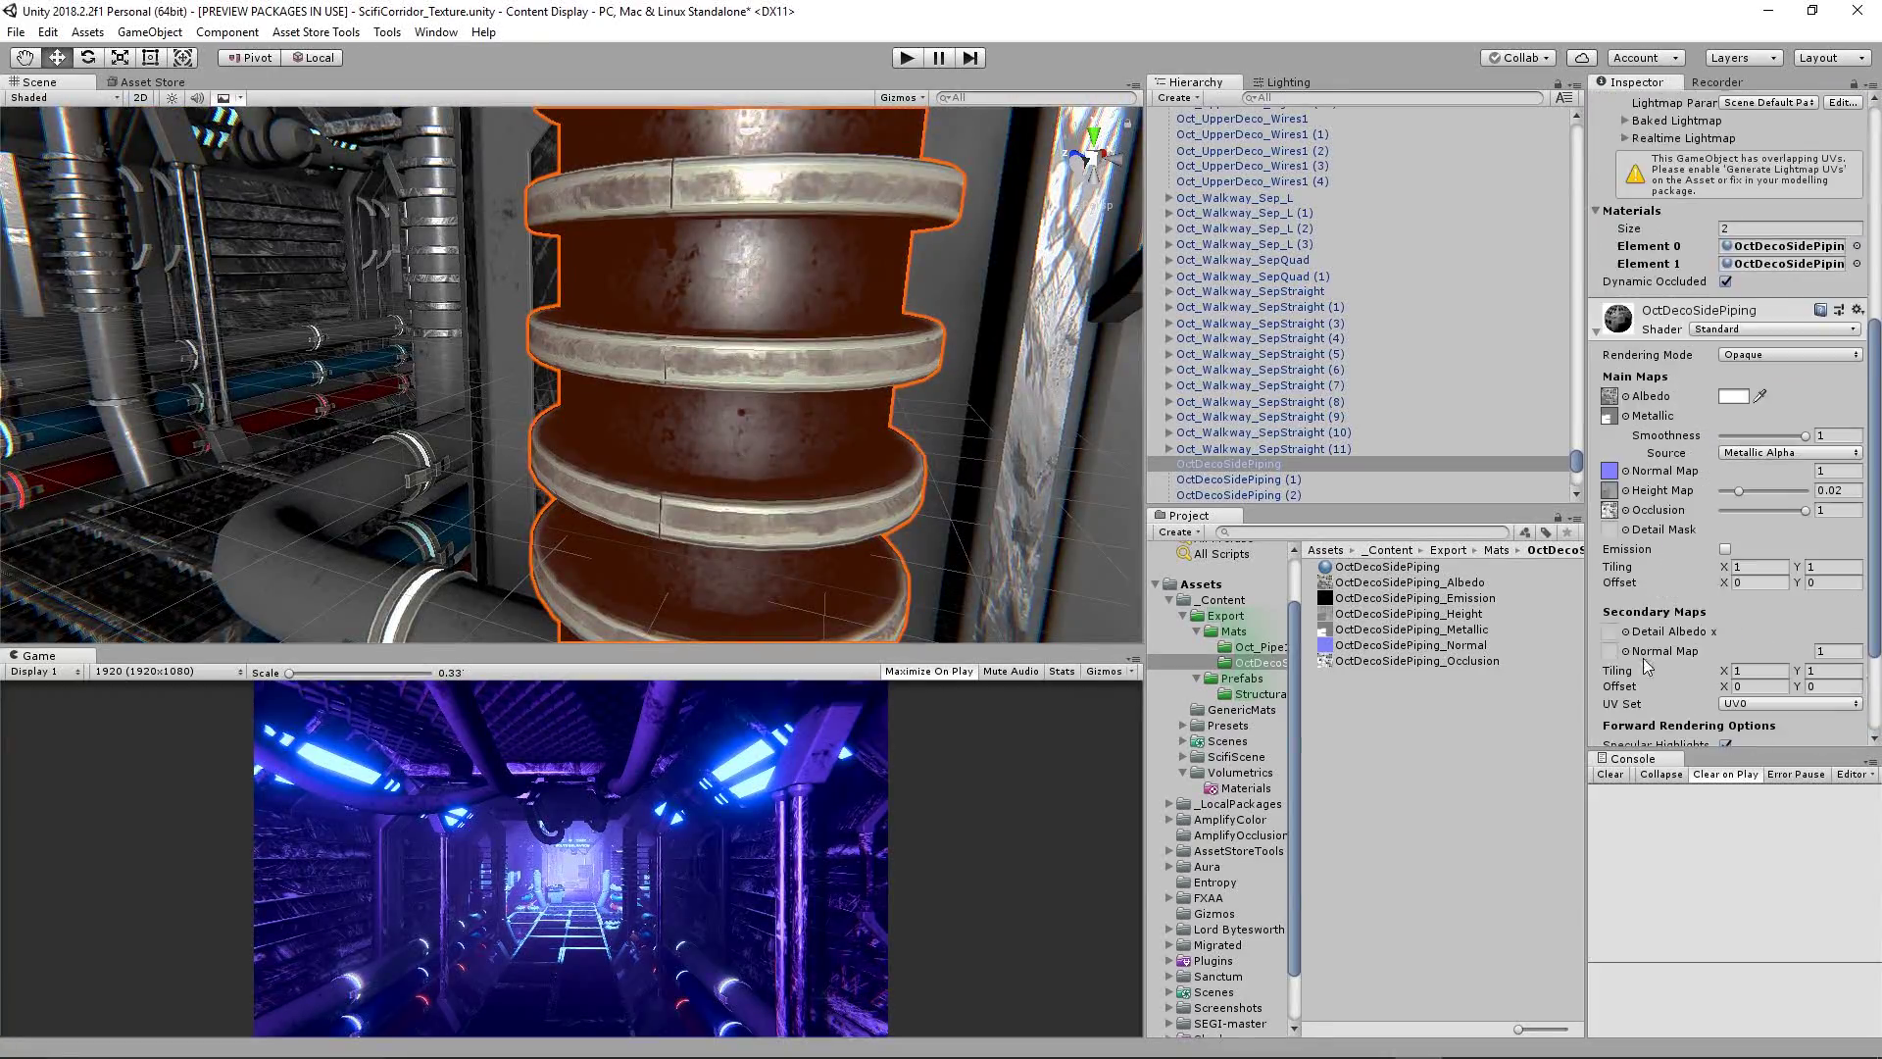
right_drag(627, 372, 692, 355)
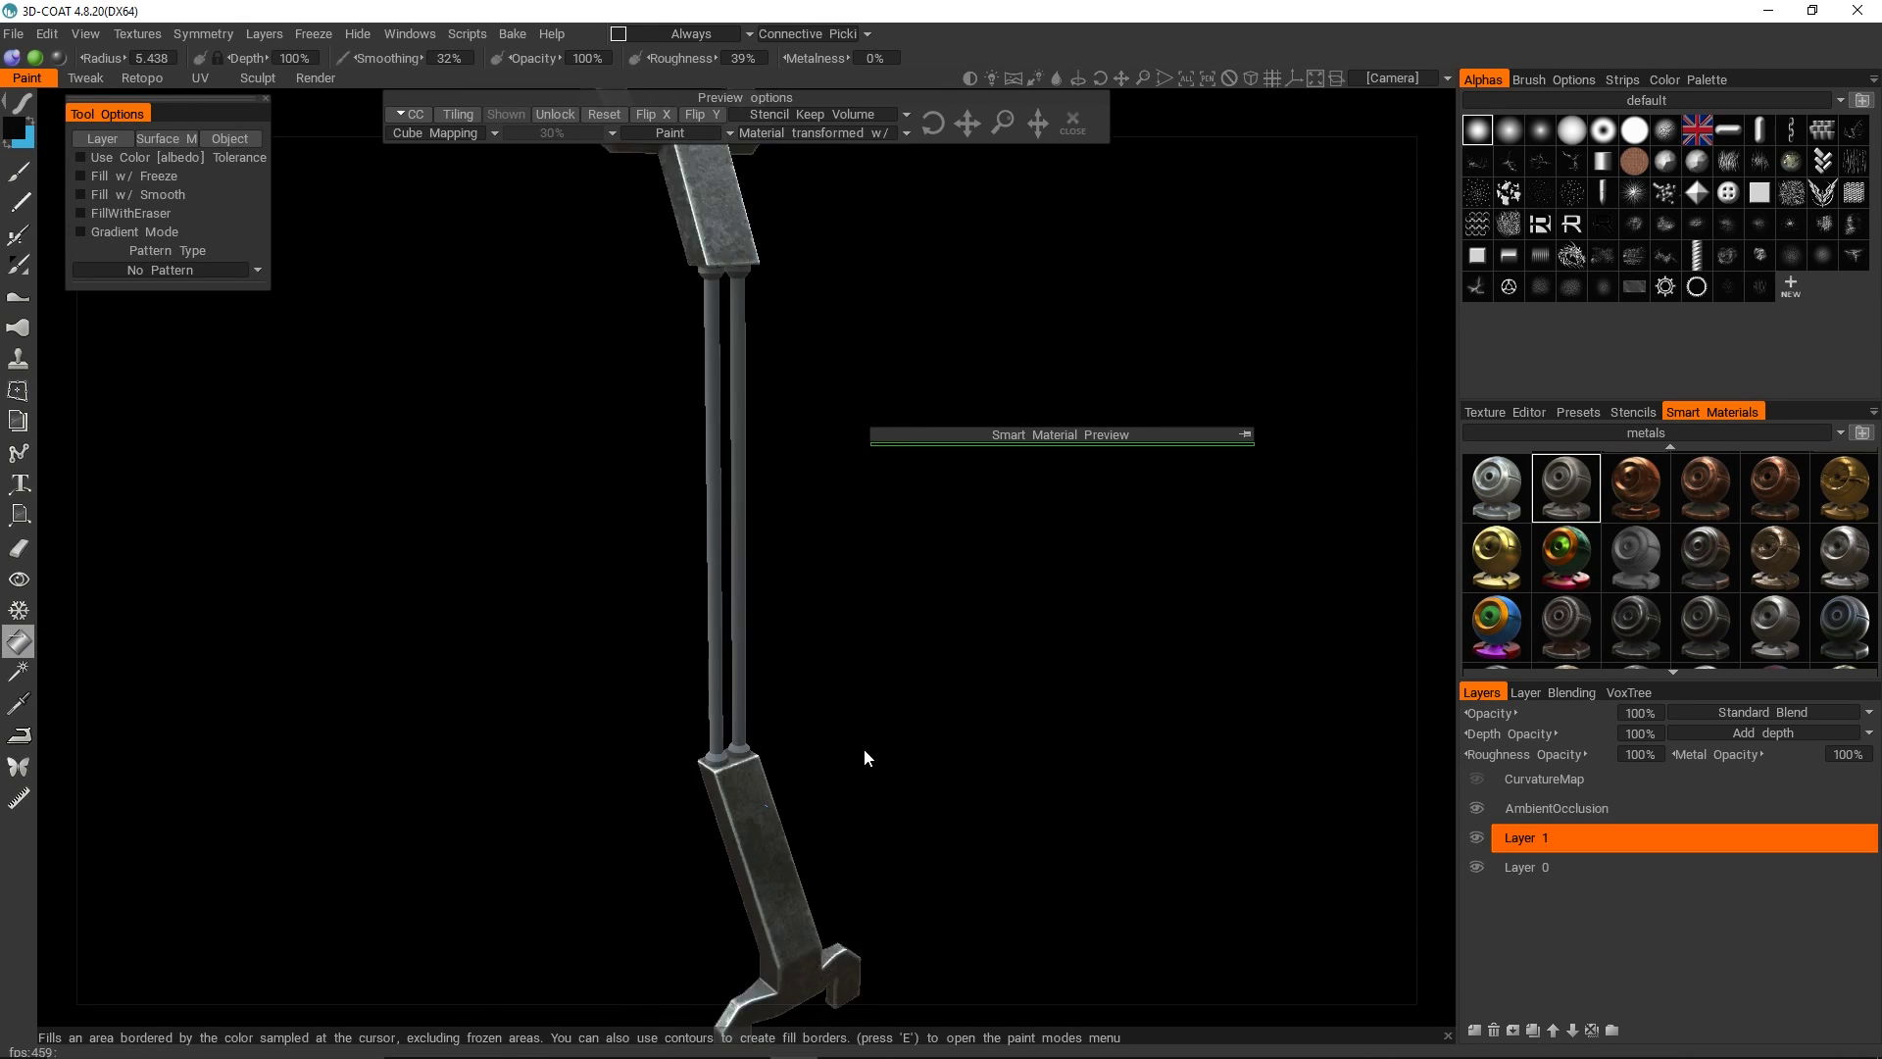
Step: Fill the handle bar's rods with dark metal in 3D-COAT and apply the Oct_SideDeco_HandleBar1 material to the handle bar in Unity
click(1635, 625)
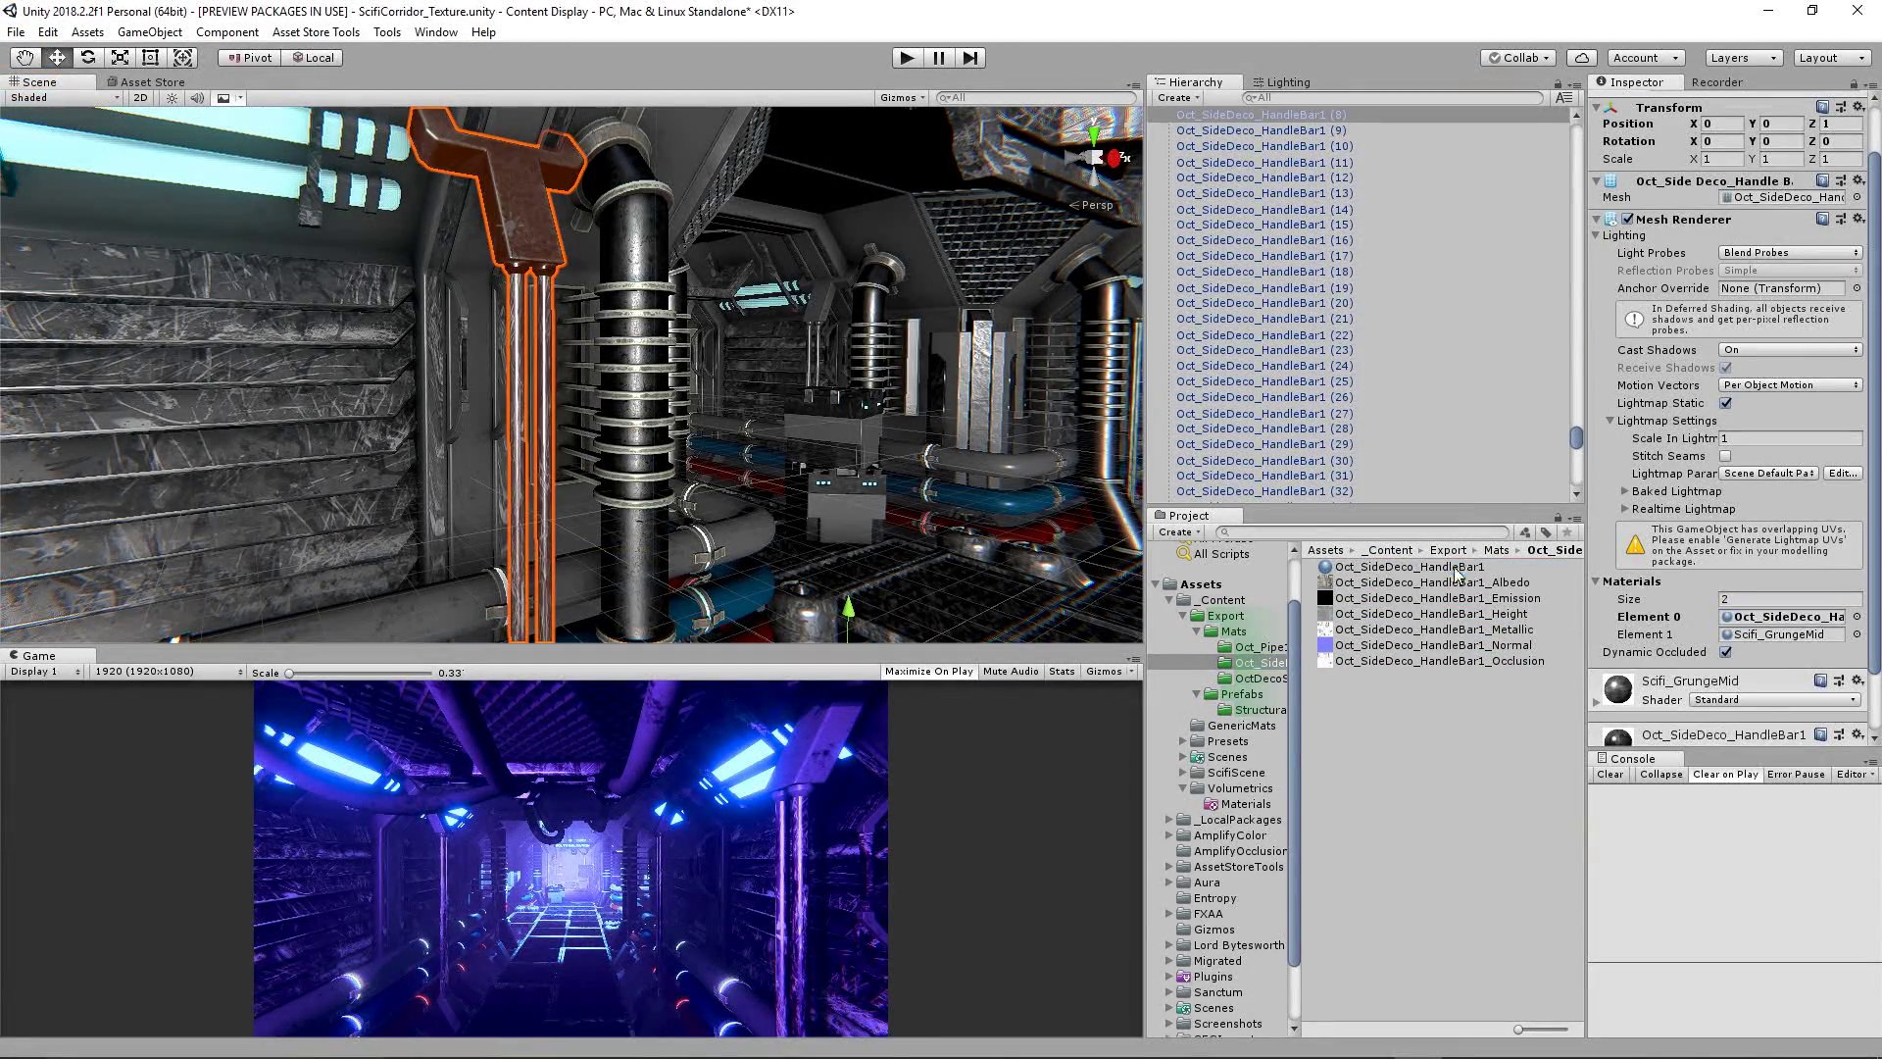
click(149, 32)
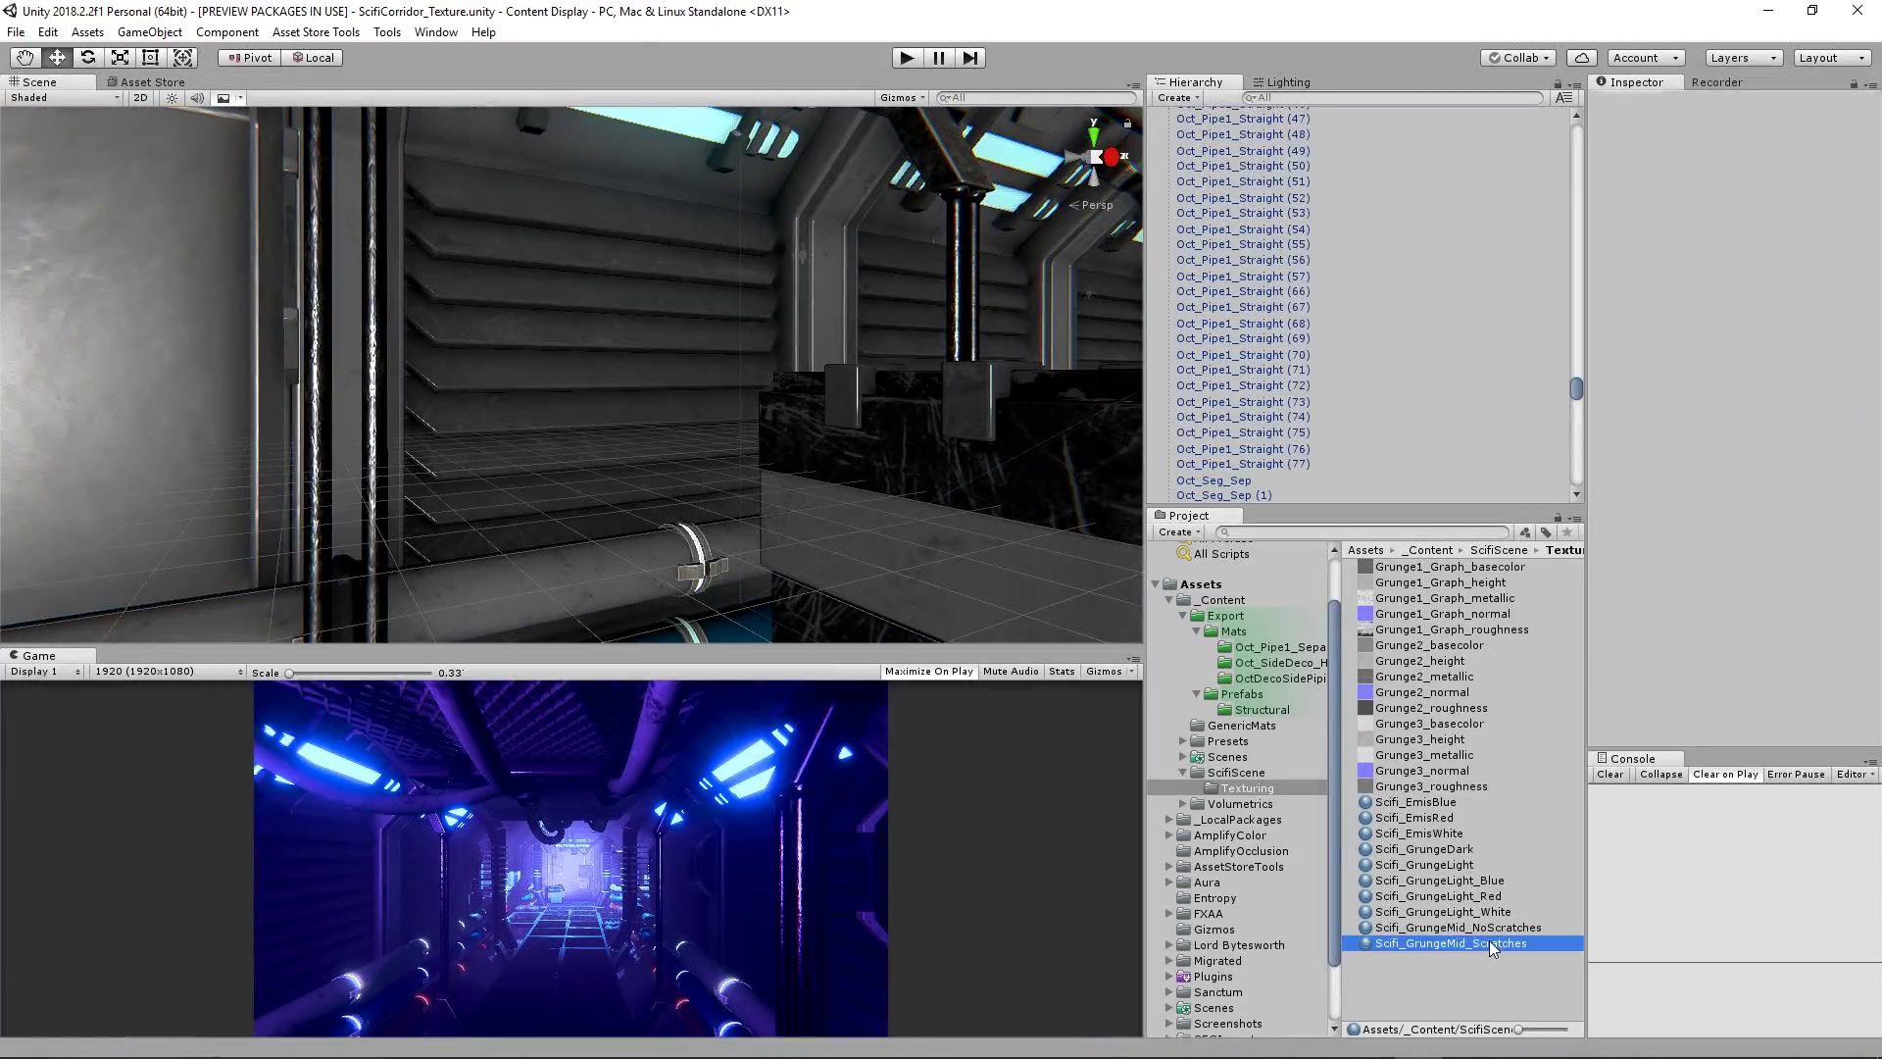
Step: Select the Scifi_GrungeMid_Scratches material, preview the textured corridor in play mode and stop the preview
click(1510, 957)
scroll(1363, 304, down, 4)
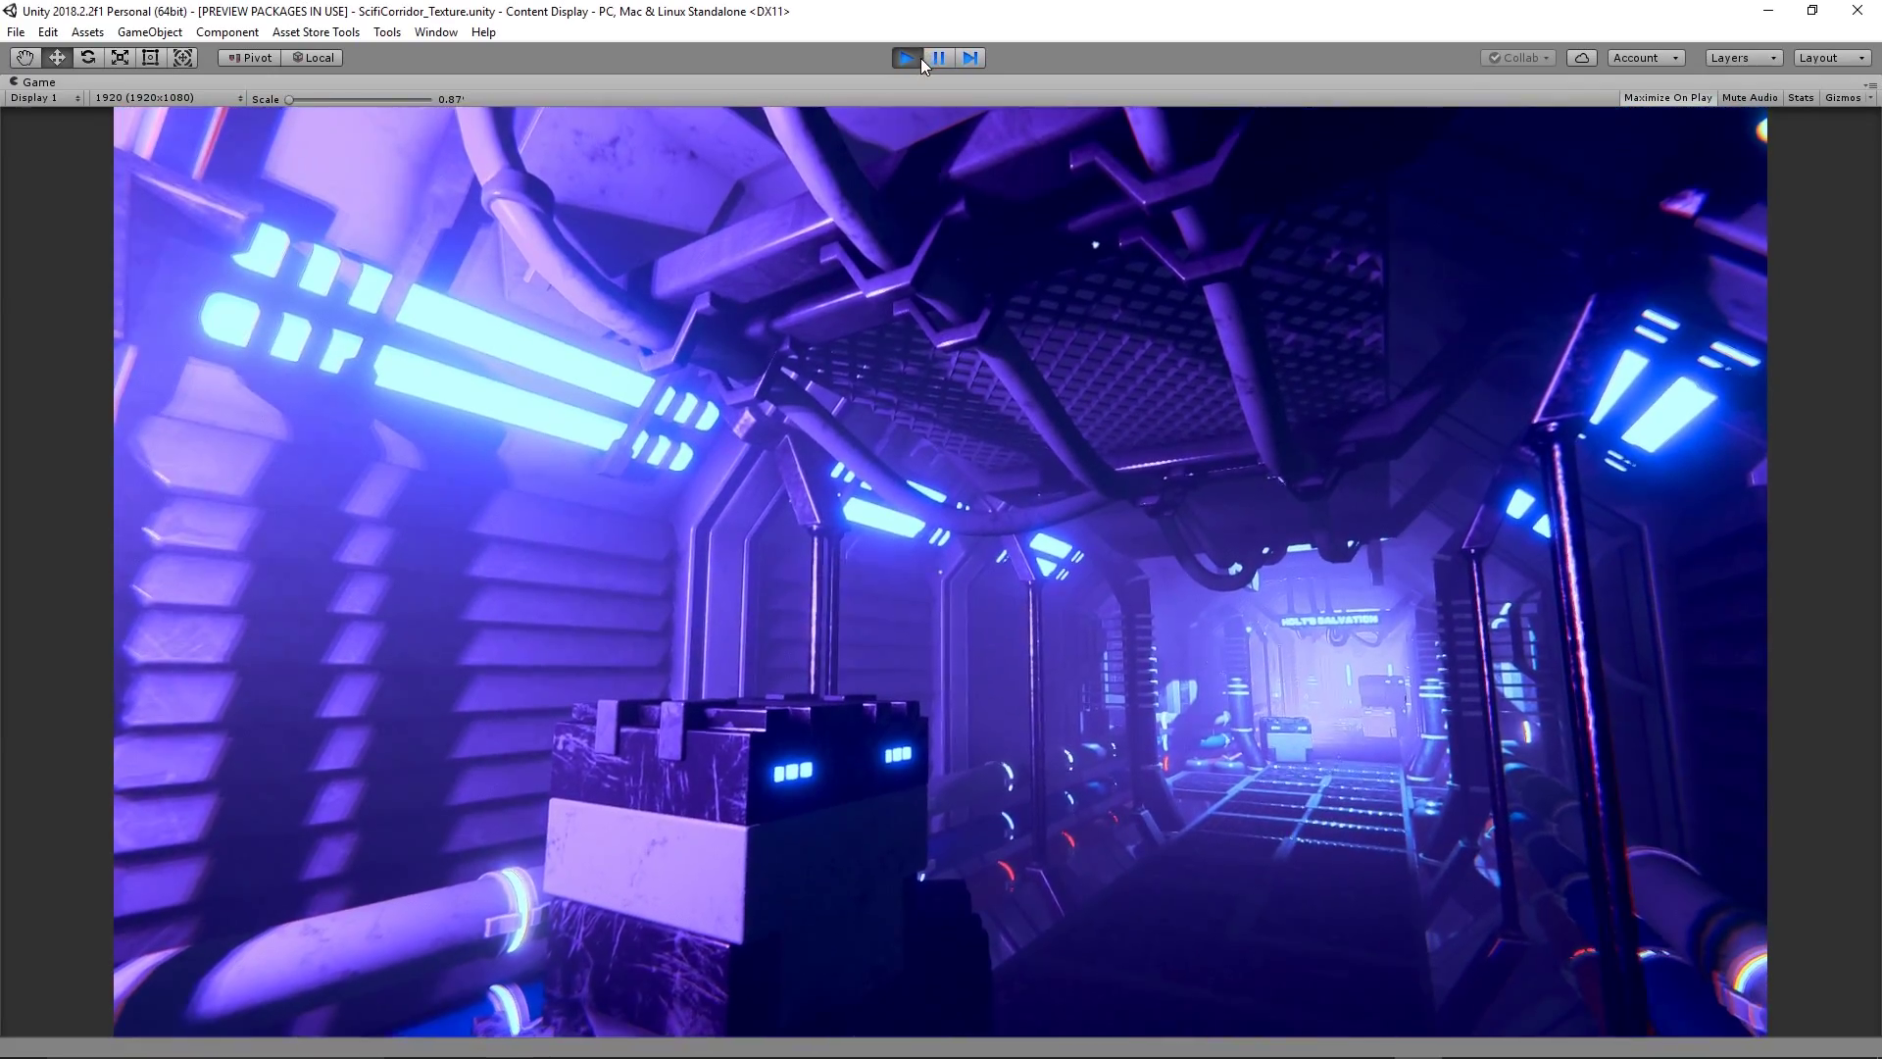
click(915, 56)
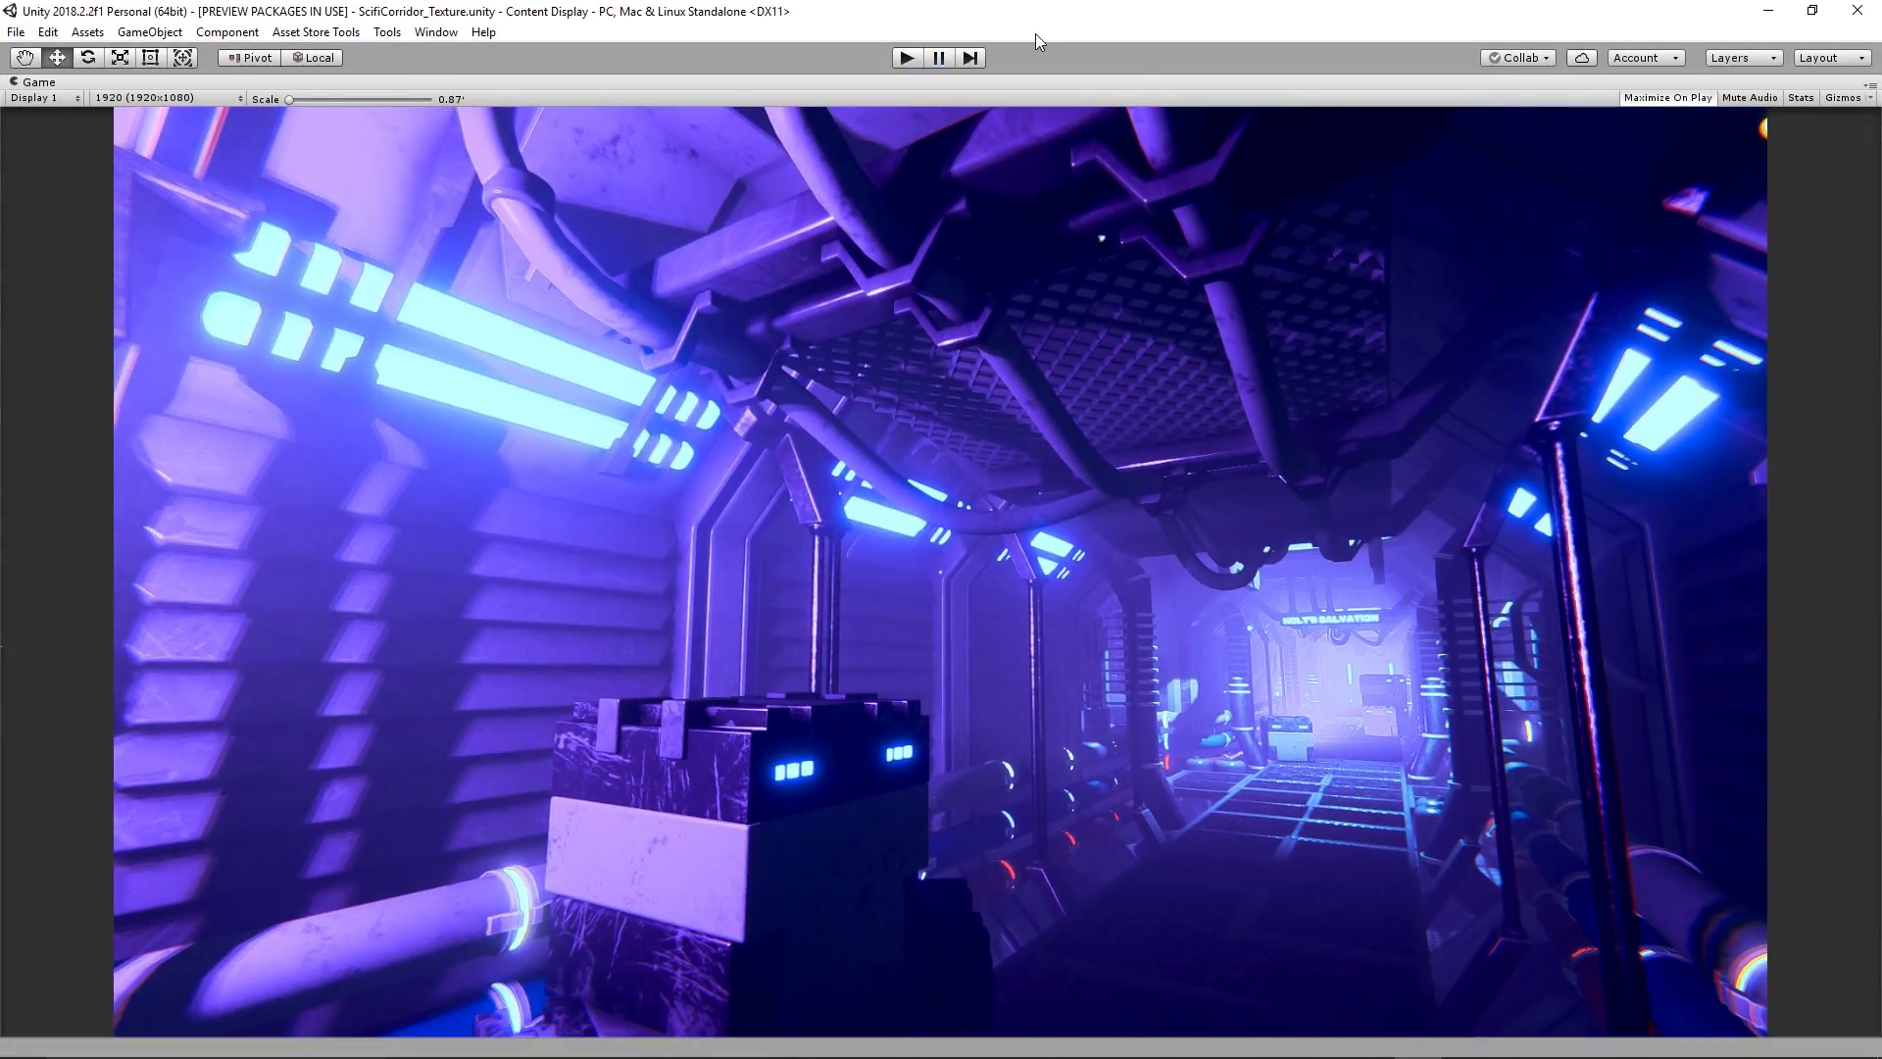